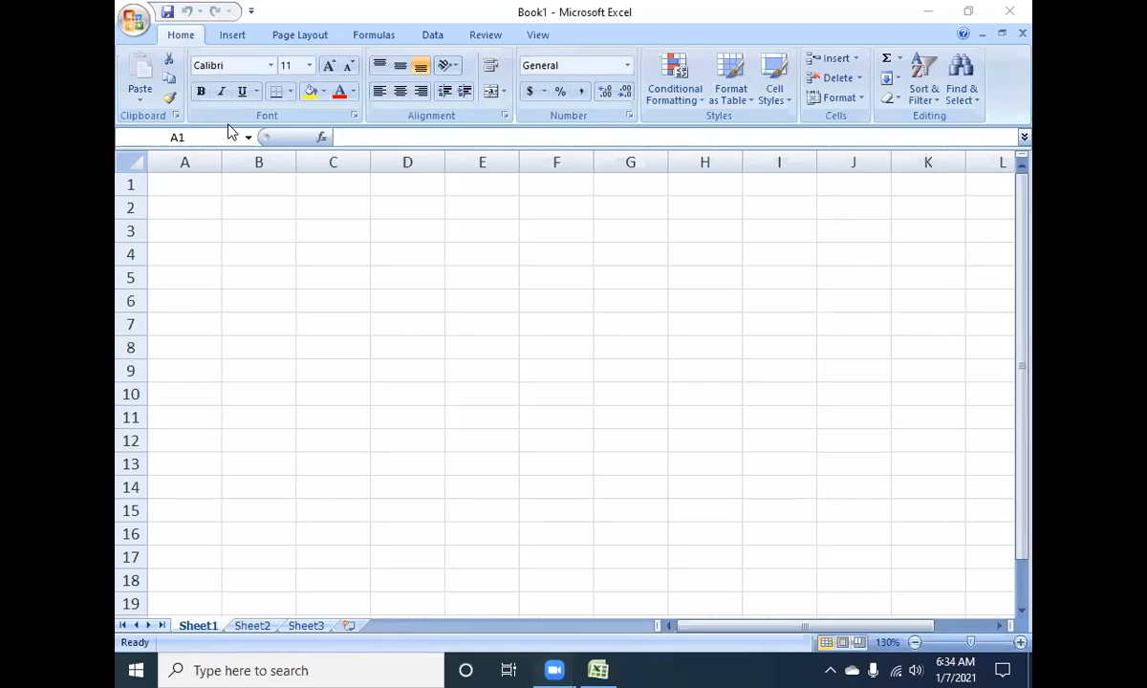
- Widen column A slightly
scroll(228, 239, up, 2)
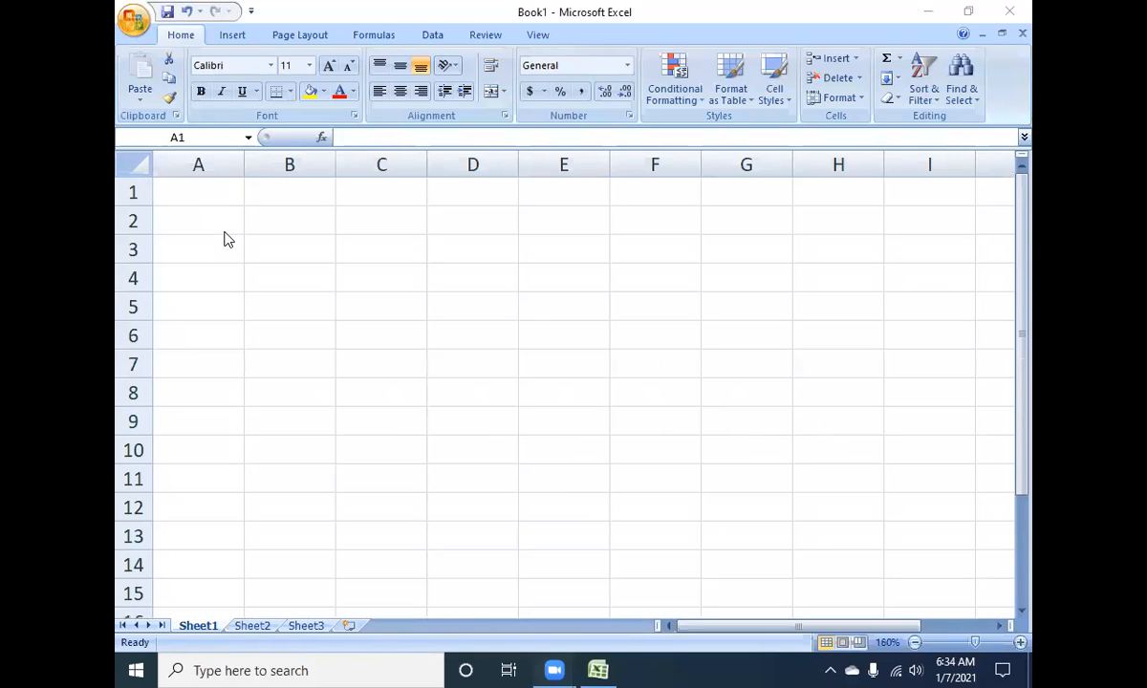
scroll(227, 239, up, 2)
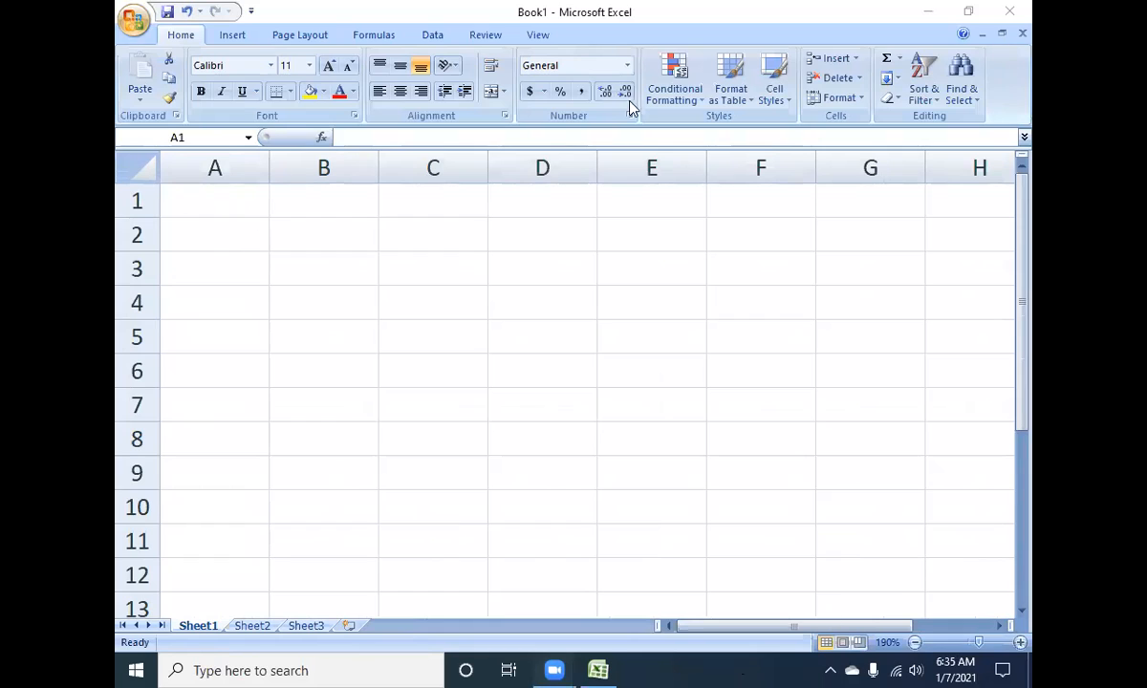
click(230, 201)
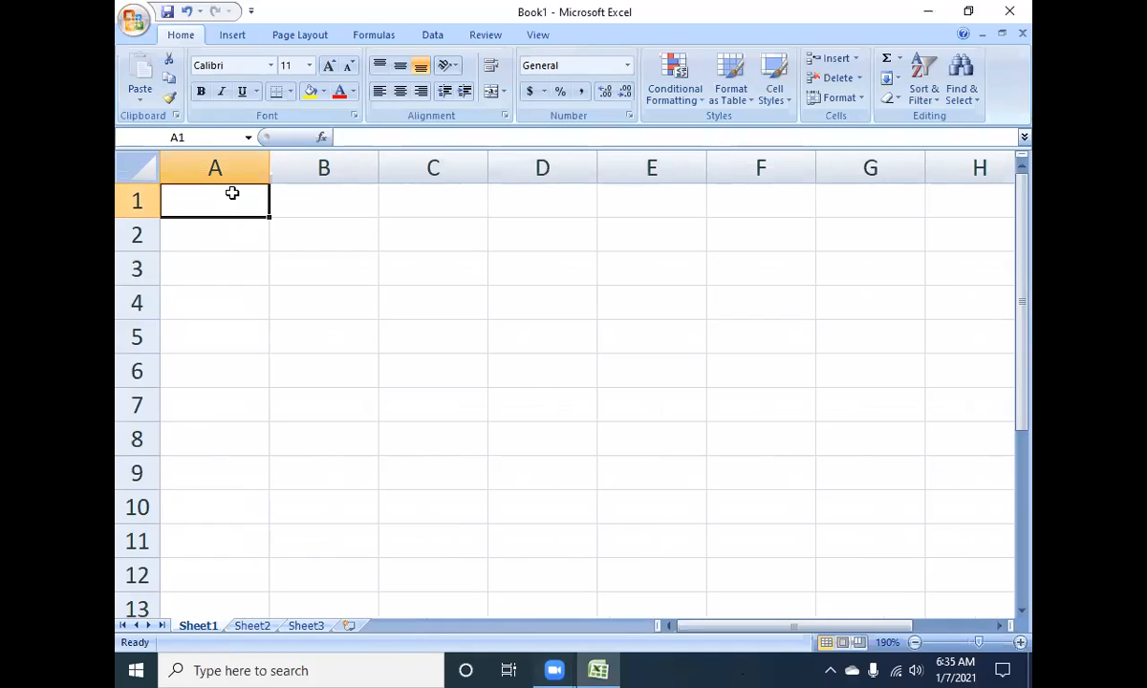
click(240, 163)
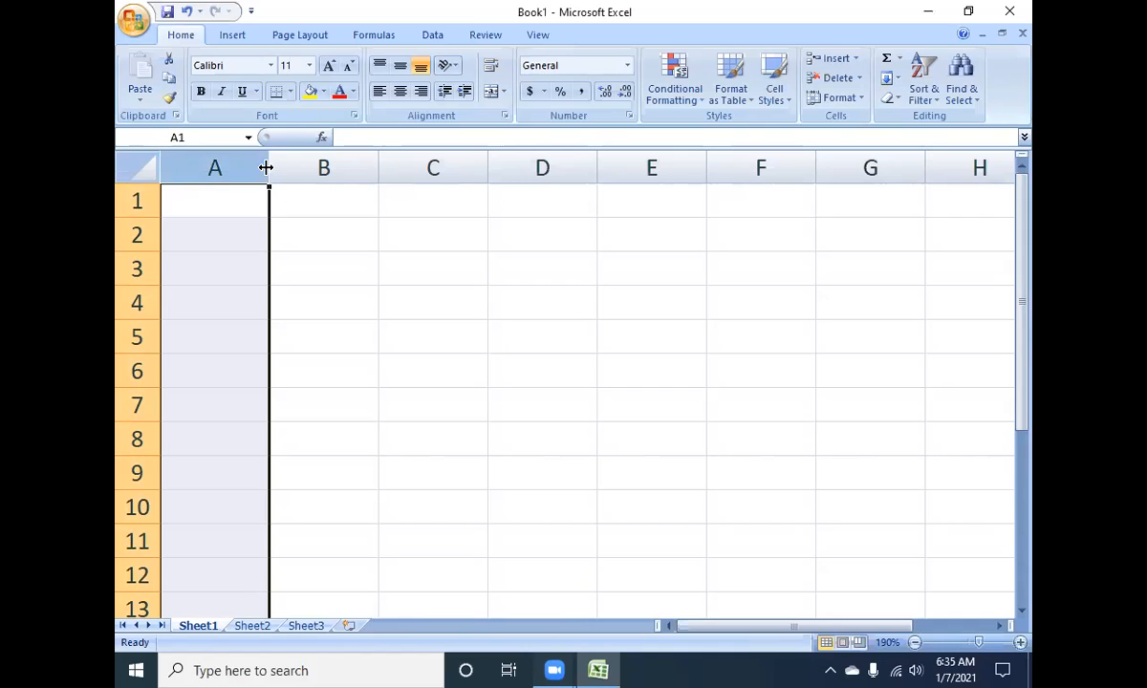
mouse_move(266, 167)
mouse_down()
mouse_move(355, 166)
mouse_move(280, 174)
mouse_up()
- Enter the sample text "gjgjfgjghjhjhjhkjhk" in cell A1 and auto-fit column A to it
click(267, 207)
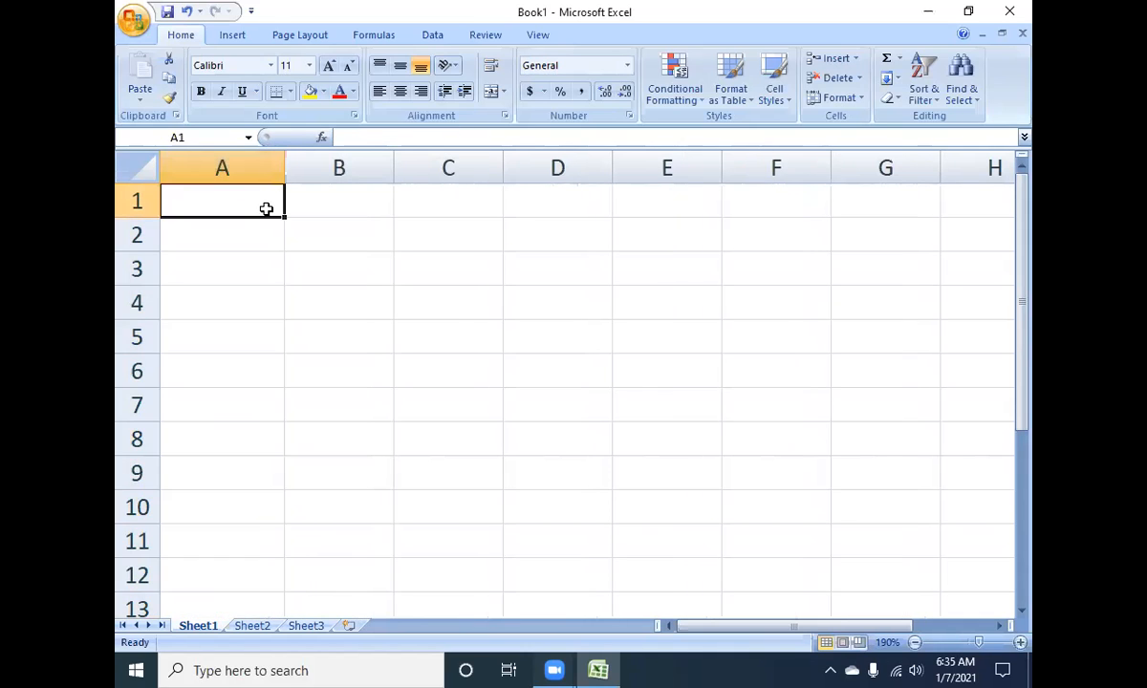
text(gjgjfgjghjhjhkjhkjhk)
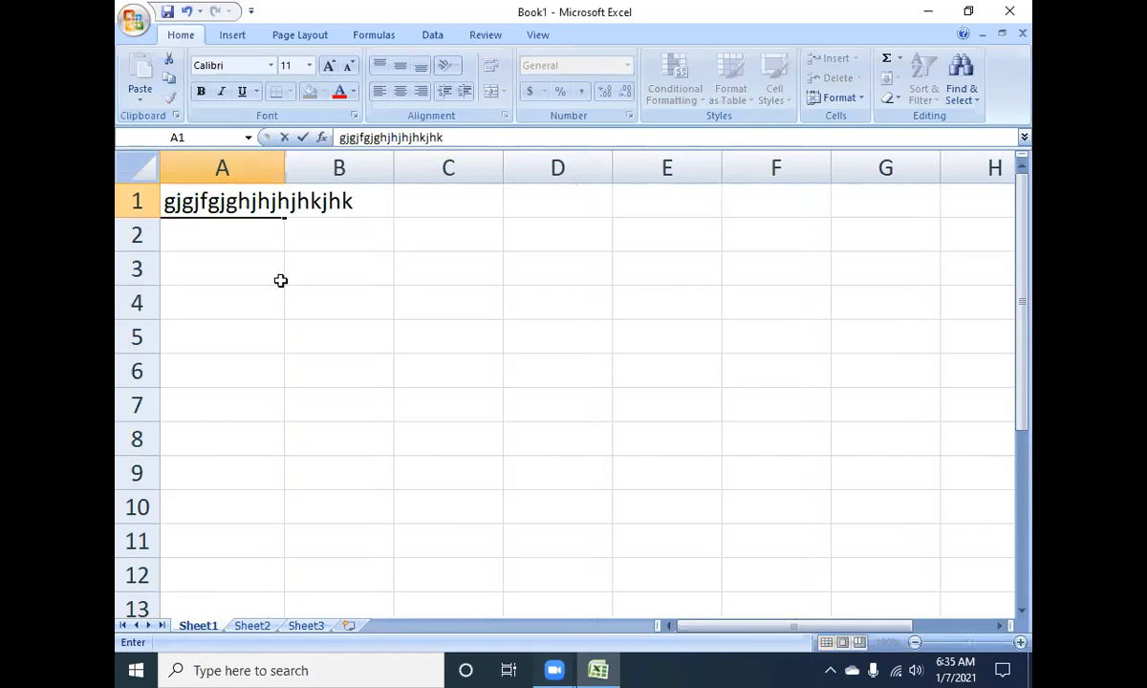
click(263, 263)
click(263, 164)
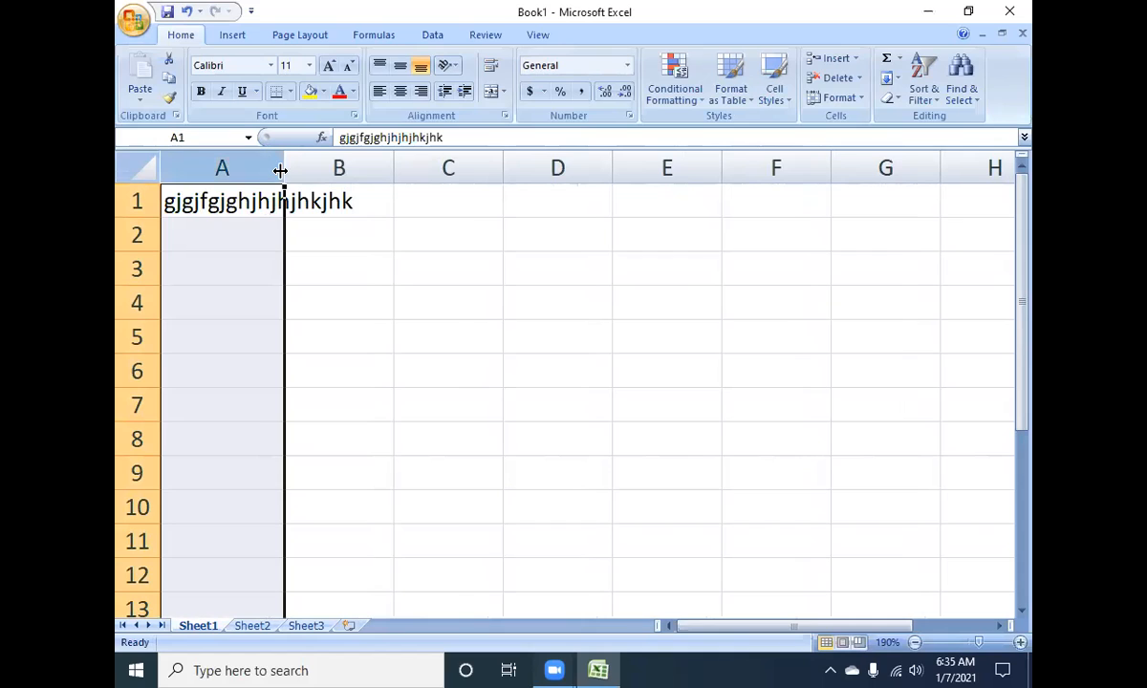
double_click(284, 164)
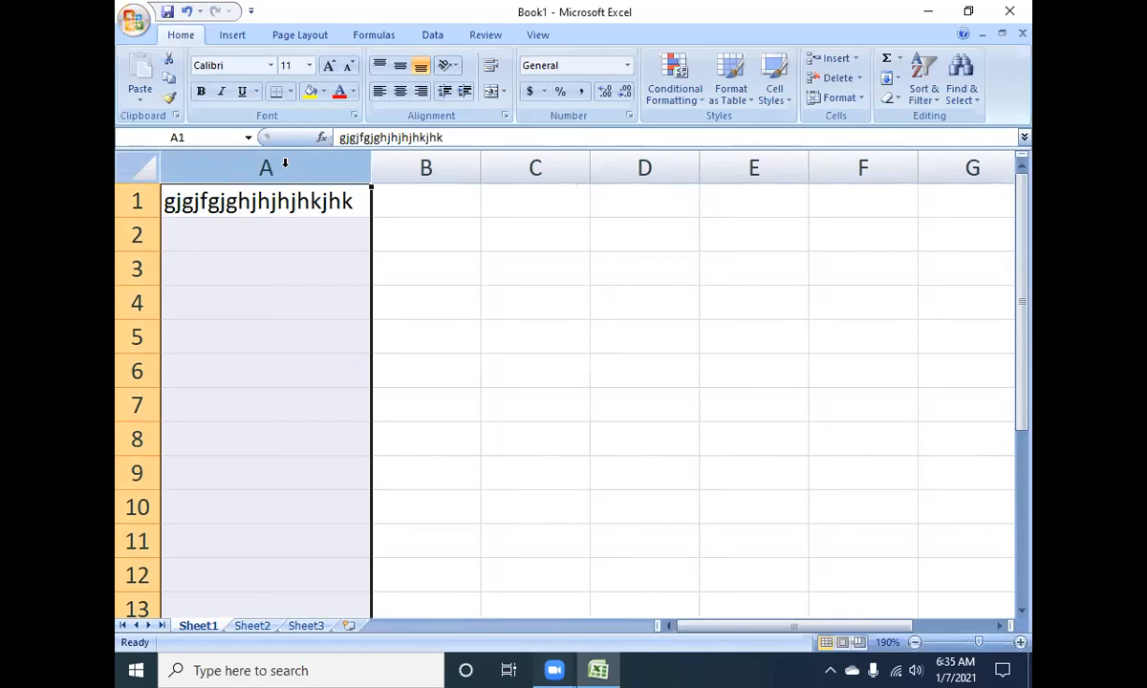
- Undo the auto-fit of column A and clear the sample text from cell A1
key(ctrl+z)
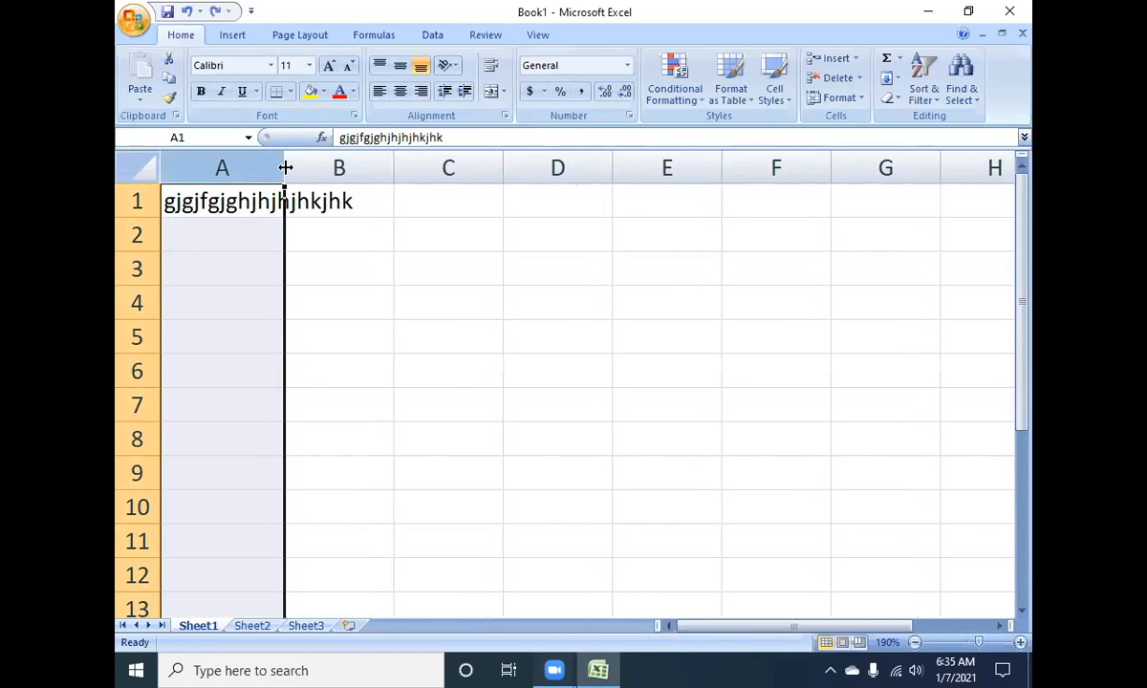
click(253, 194)
key(Delete)
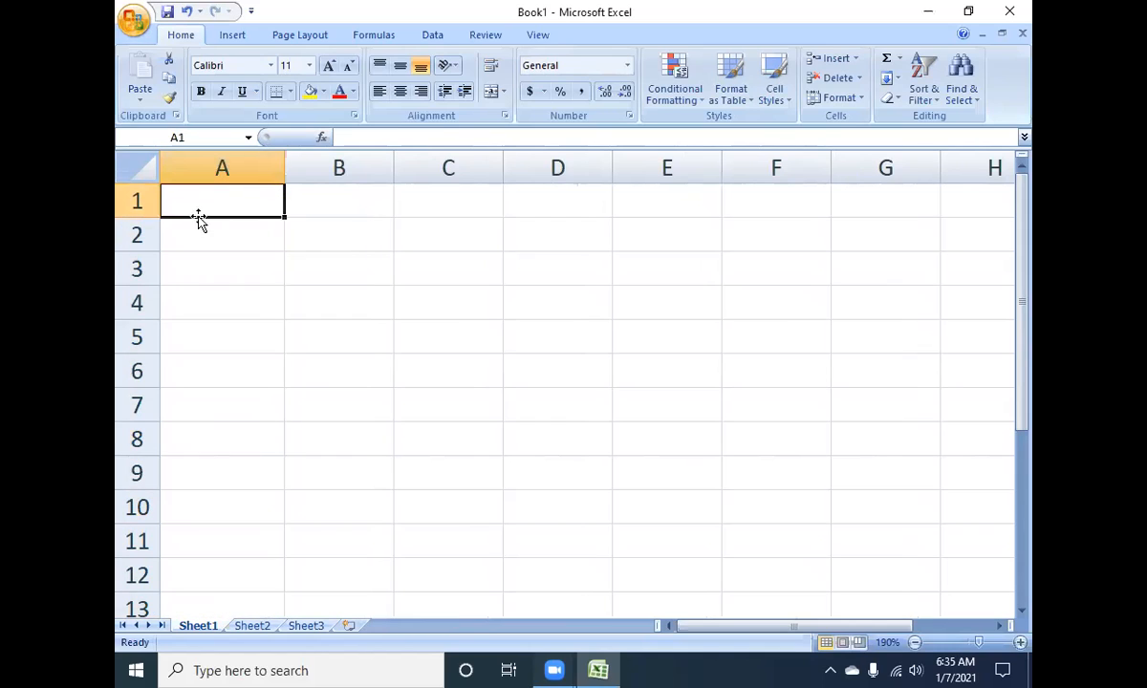
- Widen column A to about three times its current width and make row 1 about six times taller
click(237, 167)
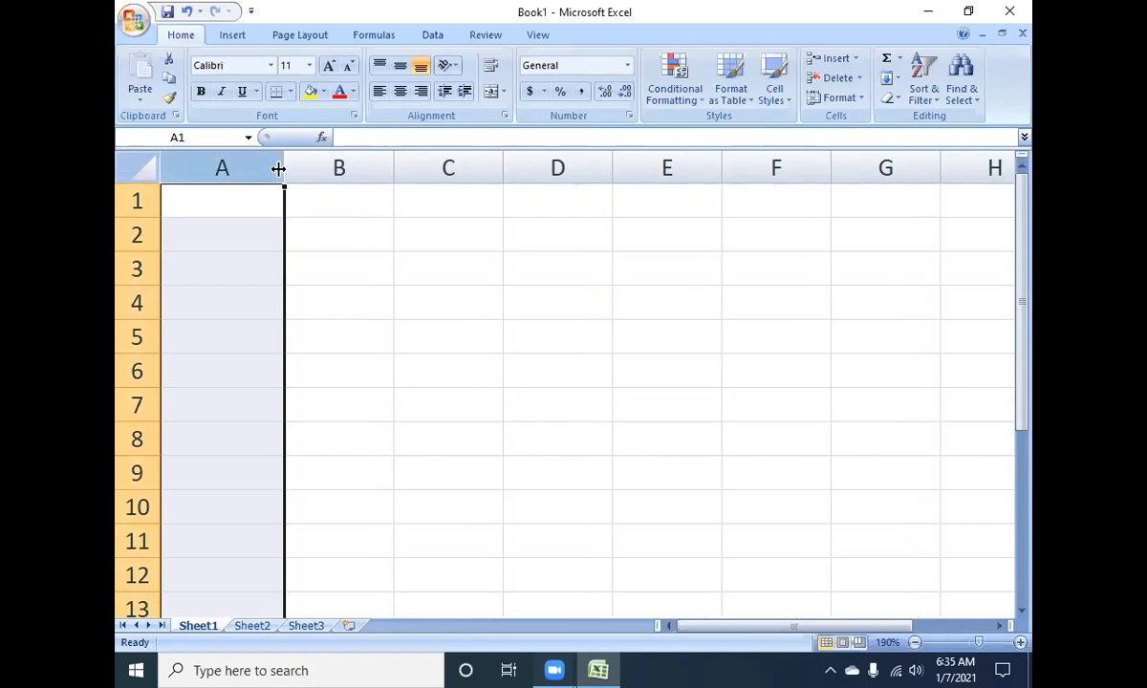
drag(283, 166, 518, 180)
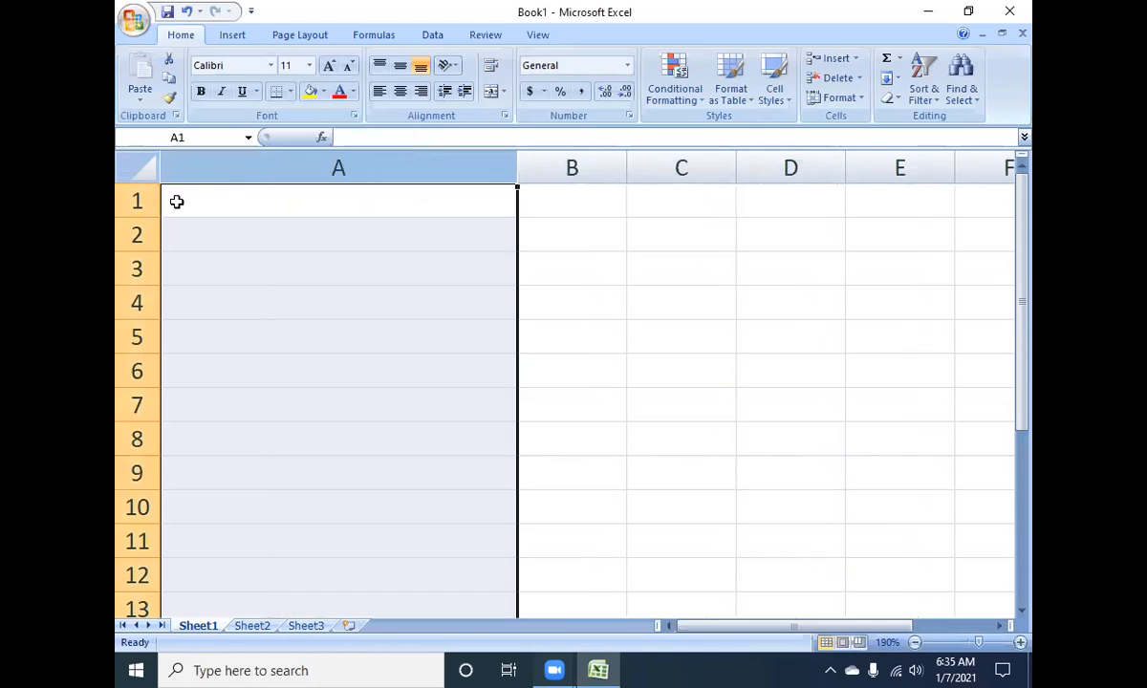
click(141, 212)
drag(141, 214, 131, 392)
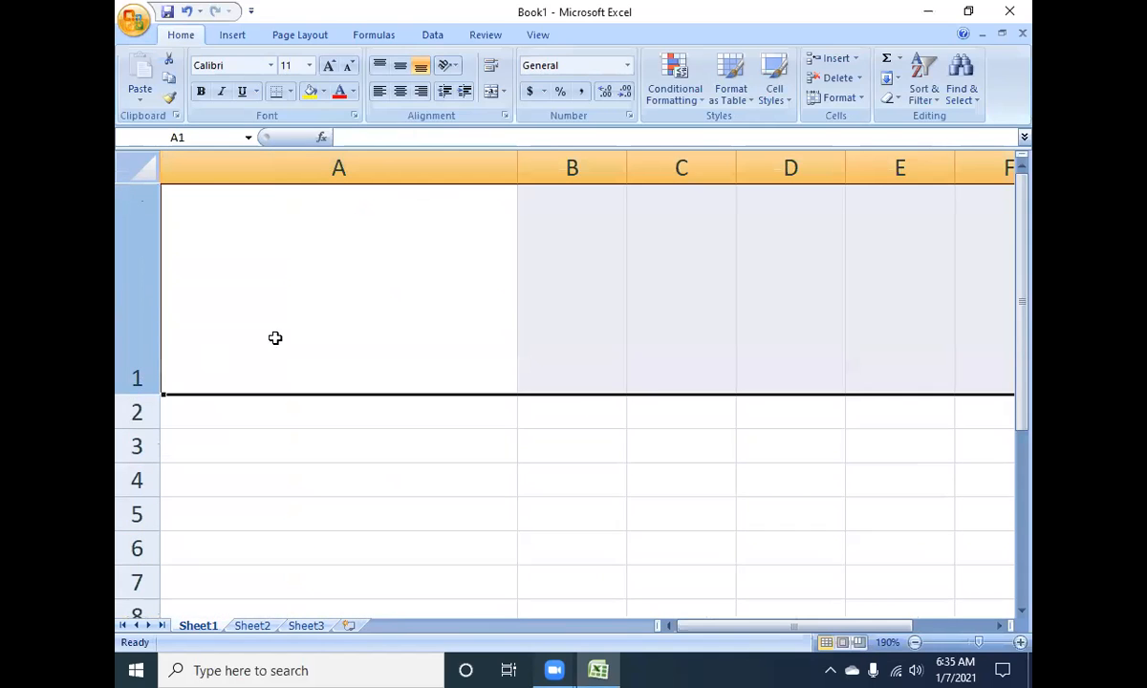
- Enter "CPT" in the enlarged cell A1 and keep that cell selected
click(303, 281)
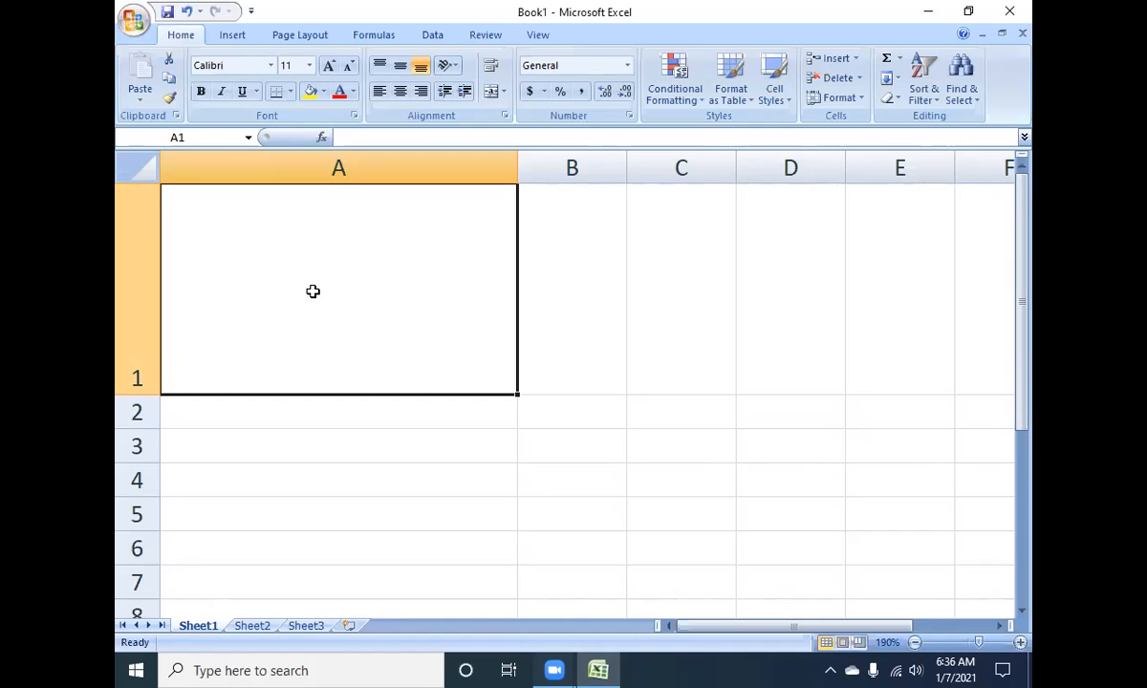
text(C)
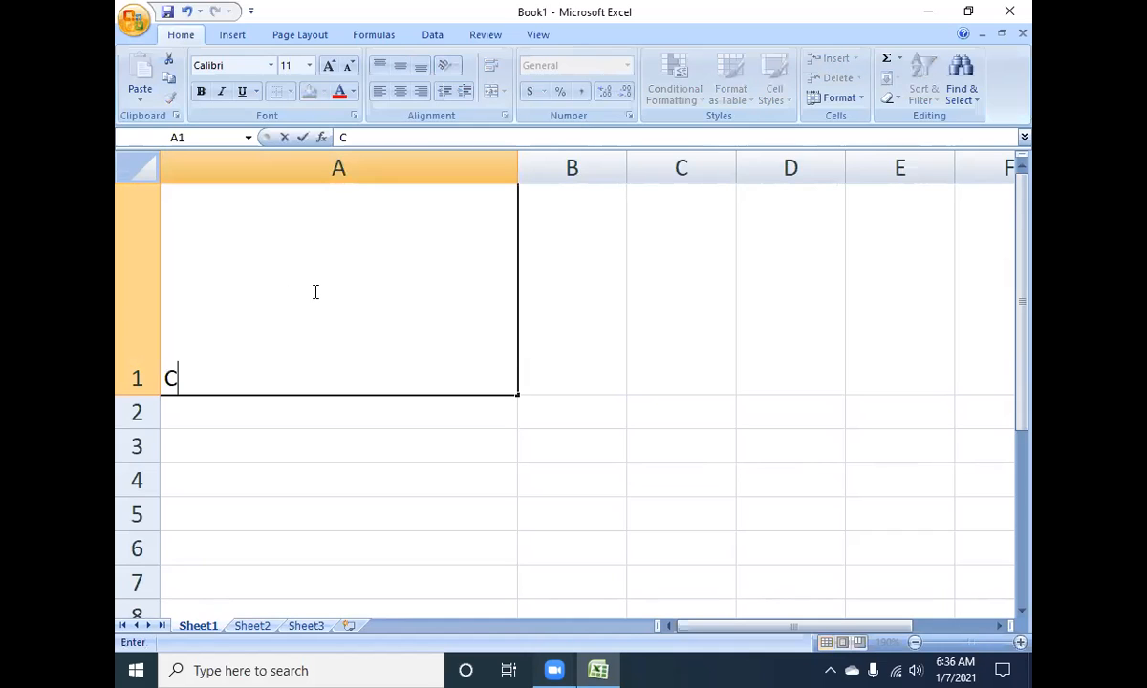
text(PT)
key(ctrl+Return)
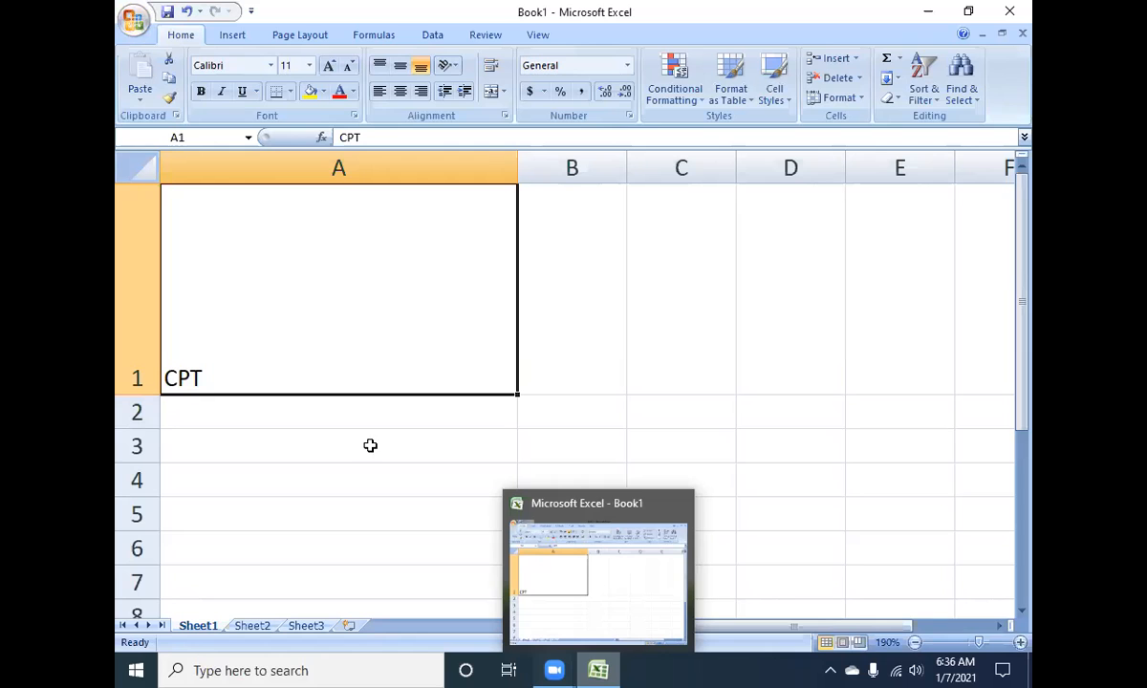
click(602, 668)
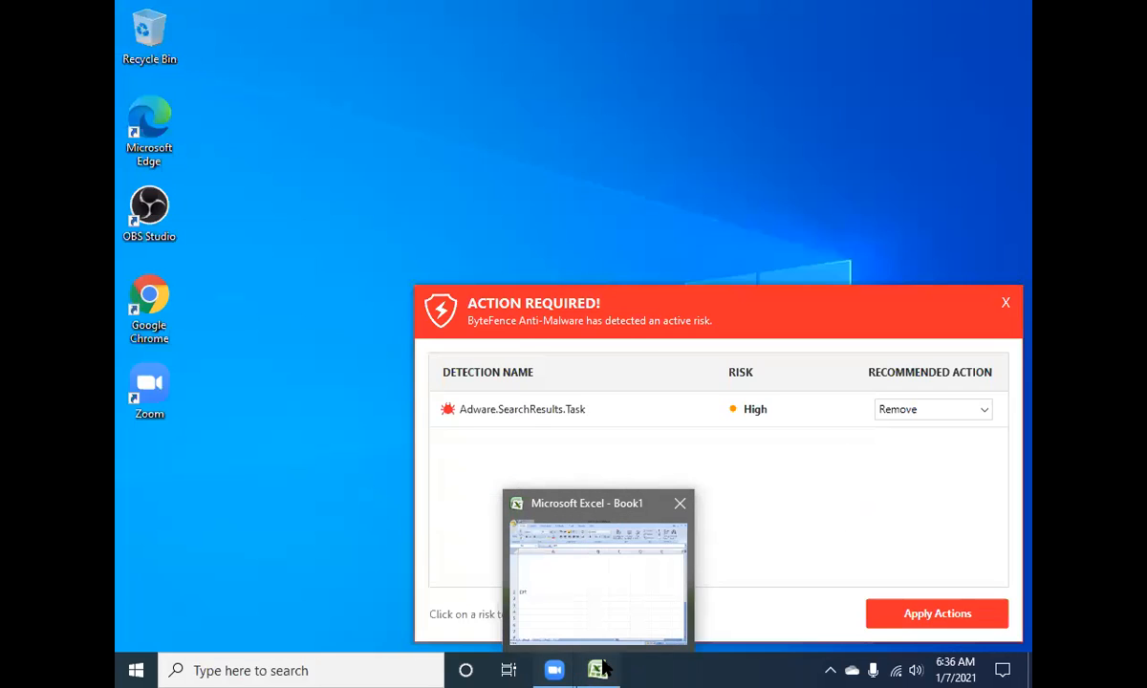
click(599, 670)
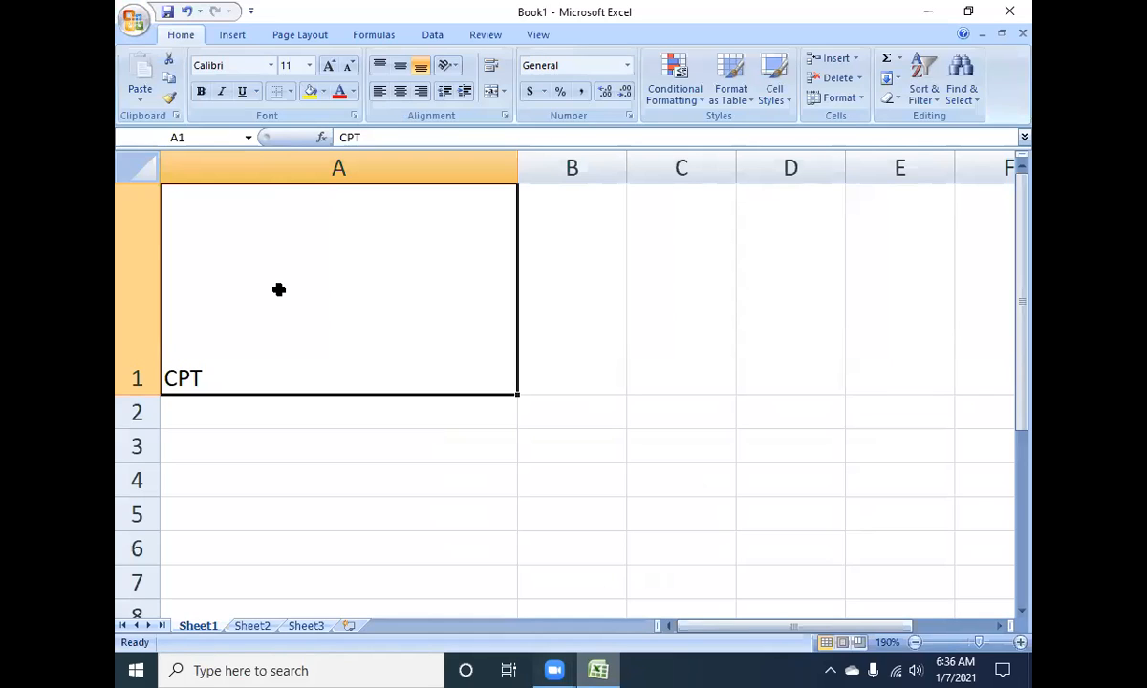
click(879, 358)
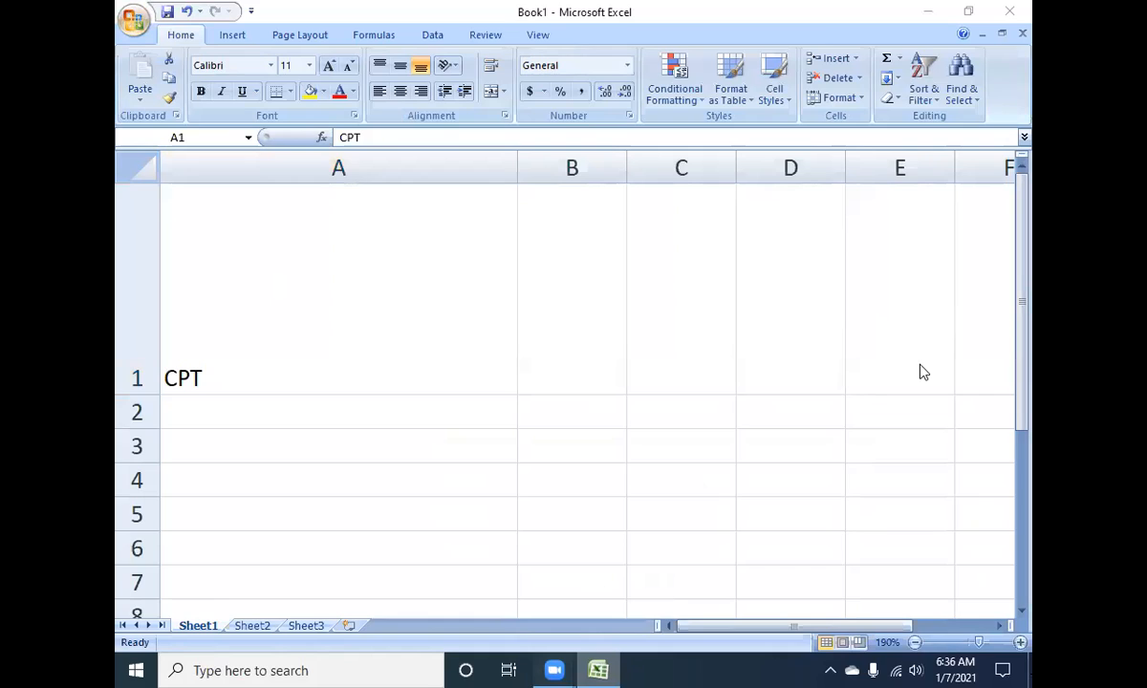
- Cycle the vertical alignment of the text in cell A1 through top, middle and bottom three times
click(294, 309)
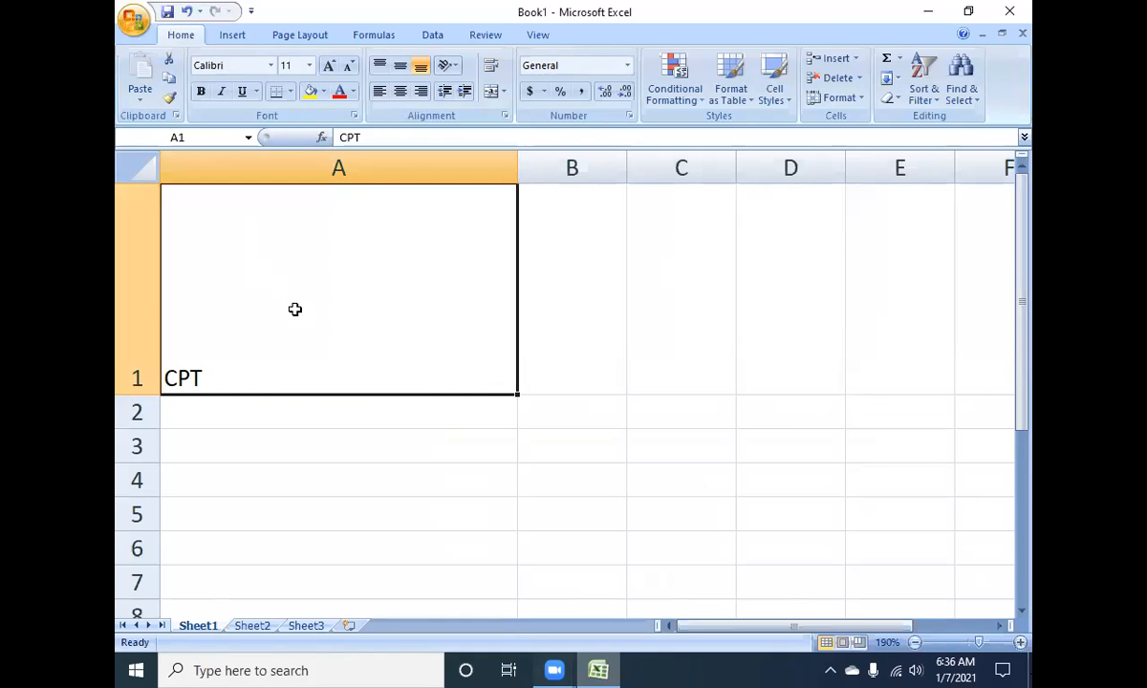
click(379, 66)
click(399, 65)
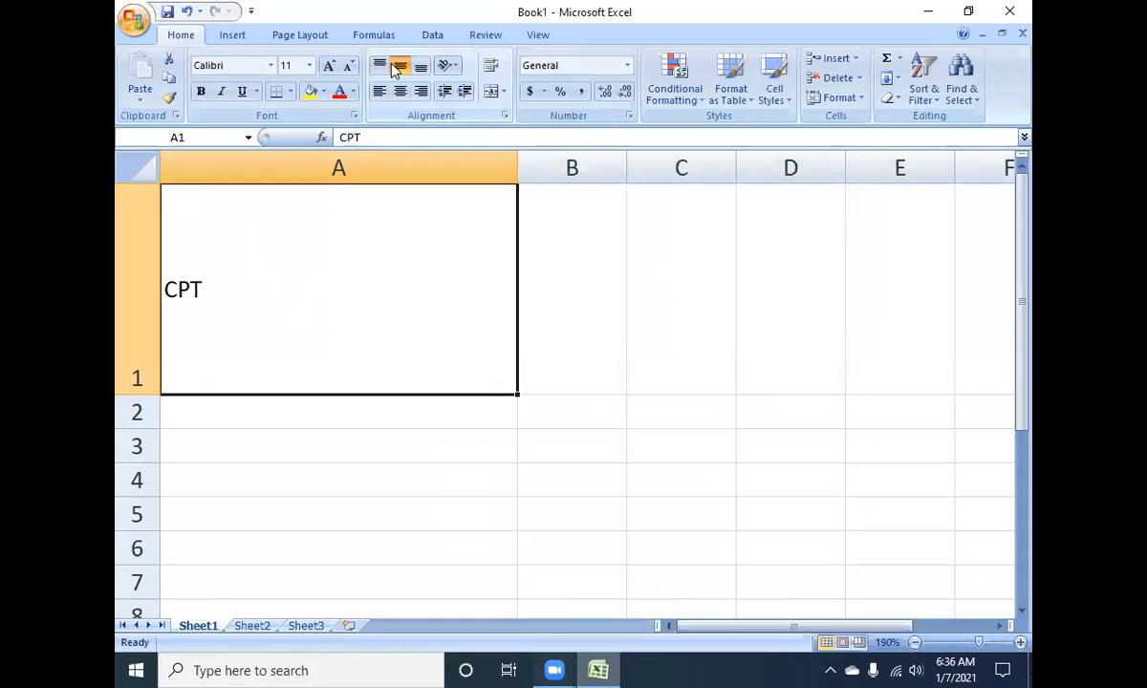
click(421, 69)
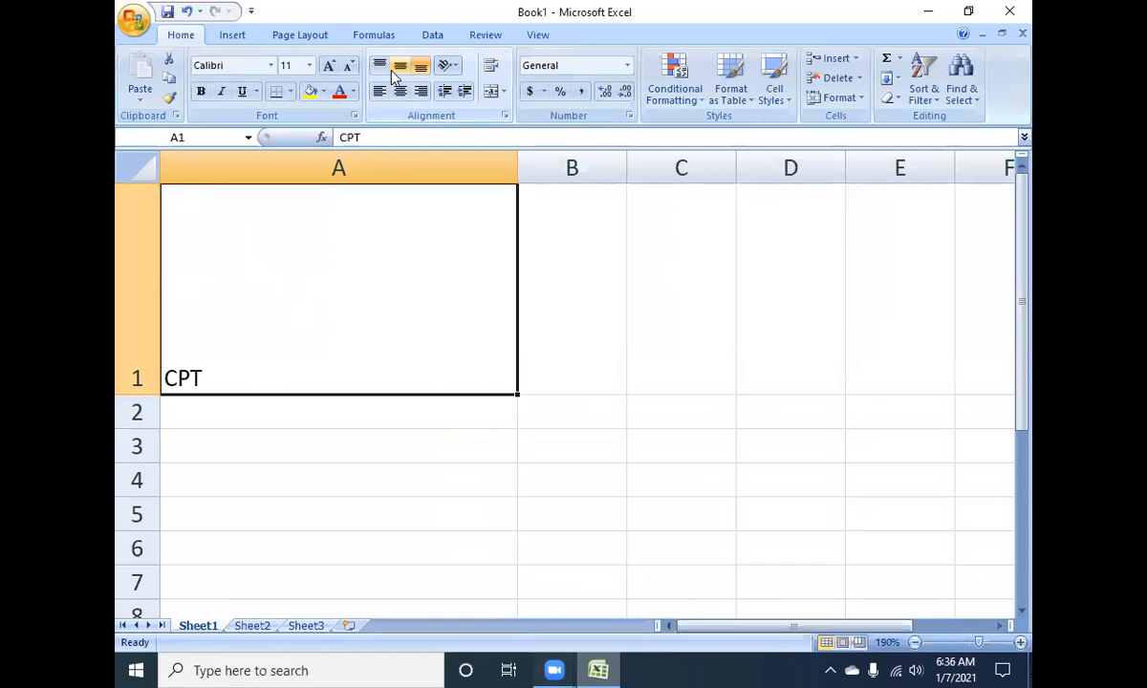
click(380, 66)
click(400, 66)
click(421, 68)
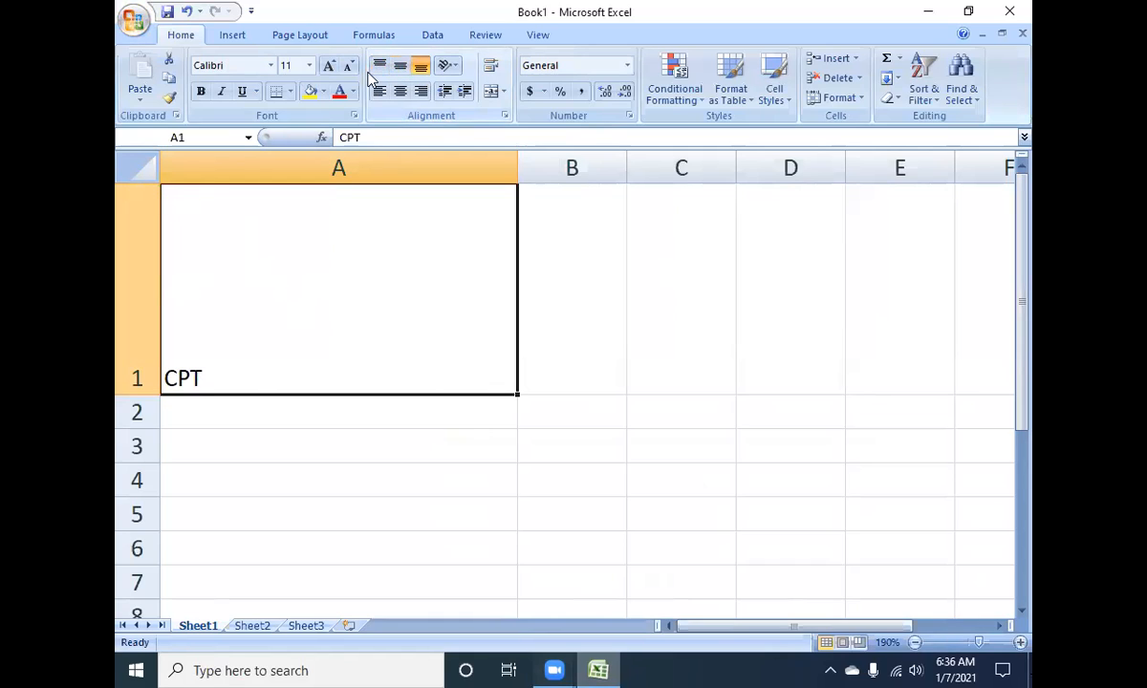
click(379, 66)
click(402, 73)
click(420, 72)
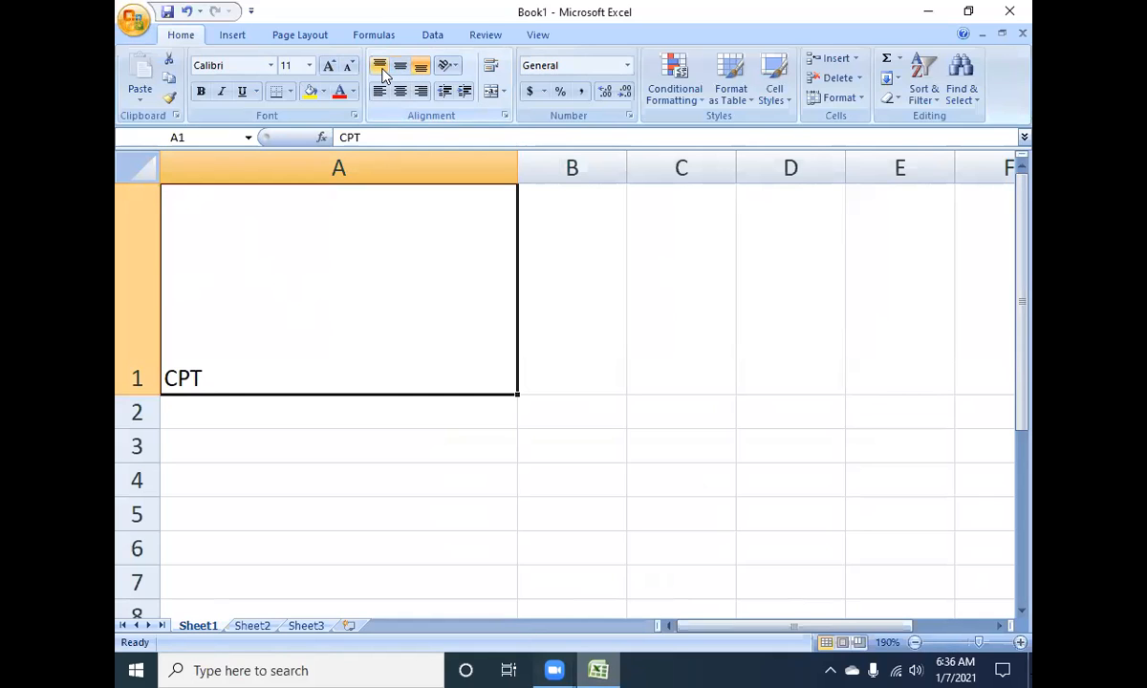
- Top-align the text in cell A1 and cycle twice through left, center and right alignment
click(380, 67)
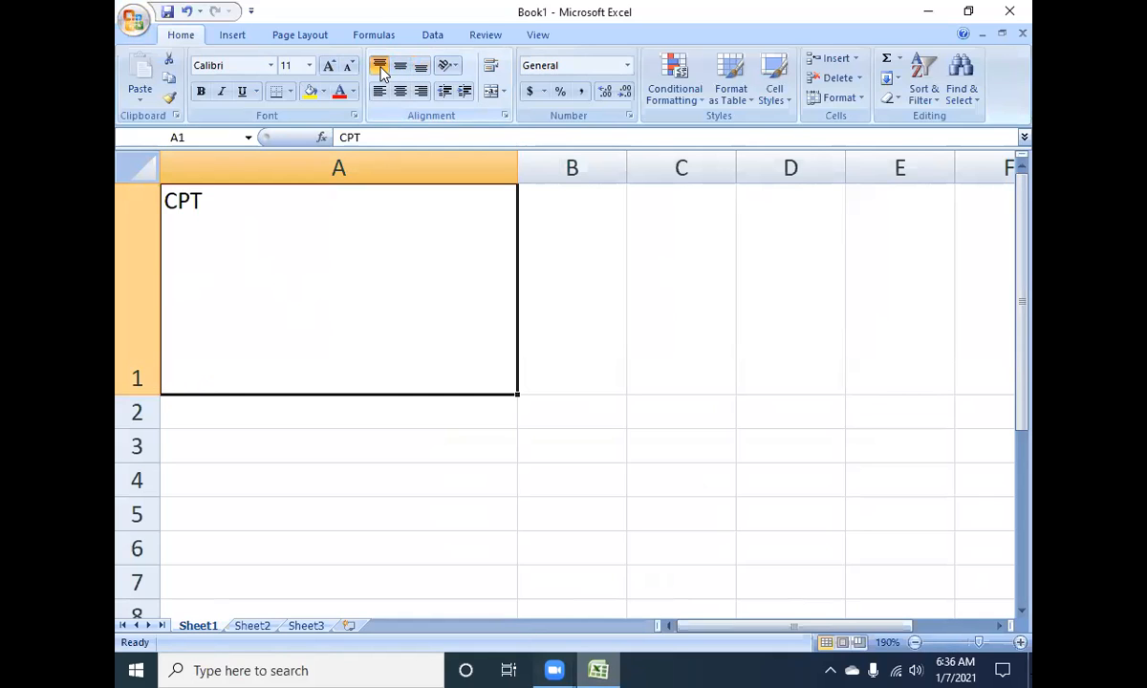
click(380, 92)
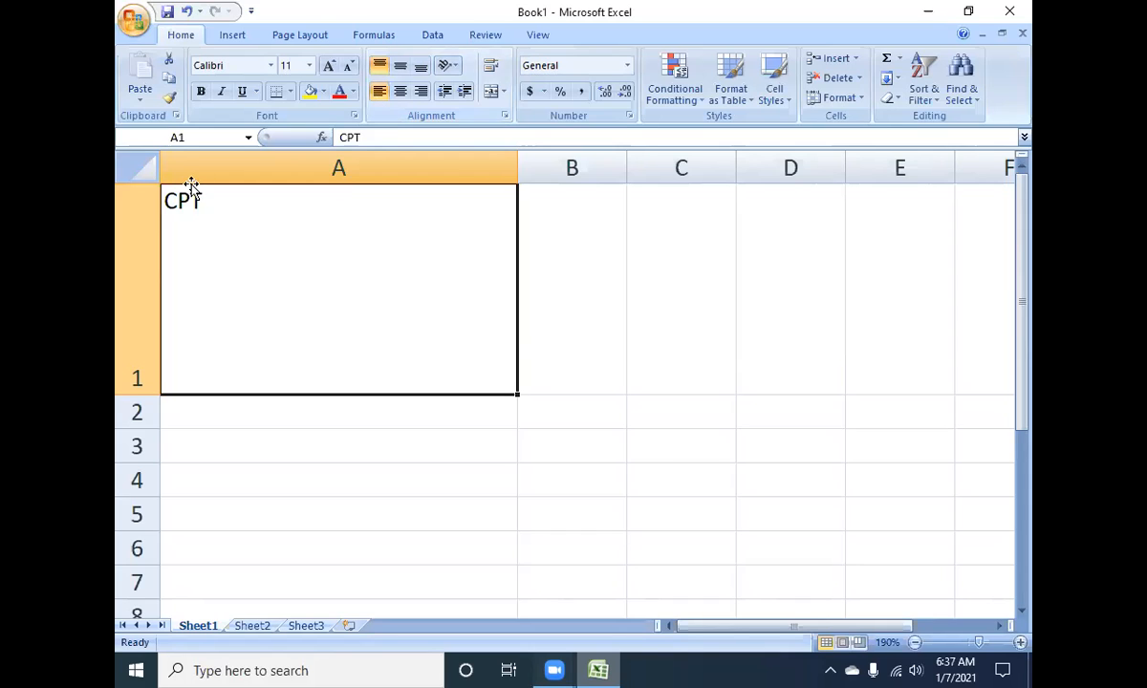
click(401, 93)
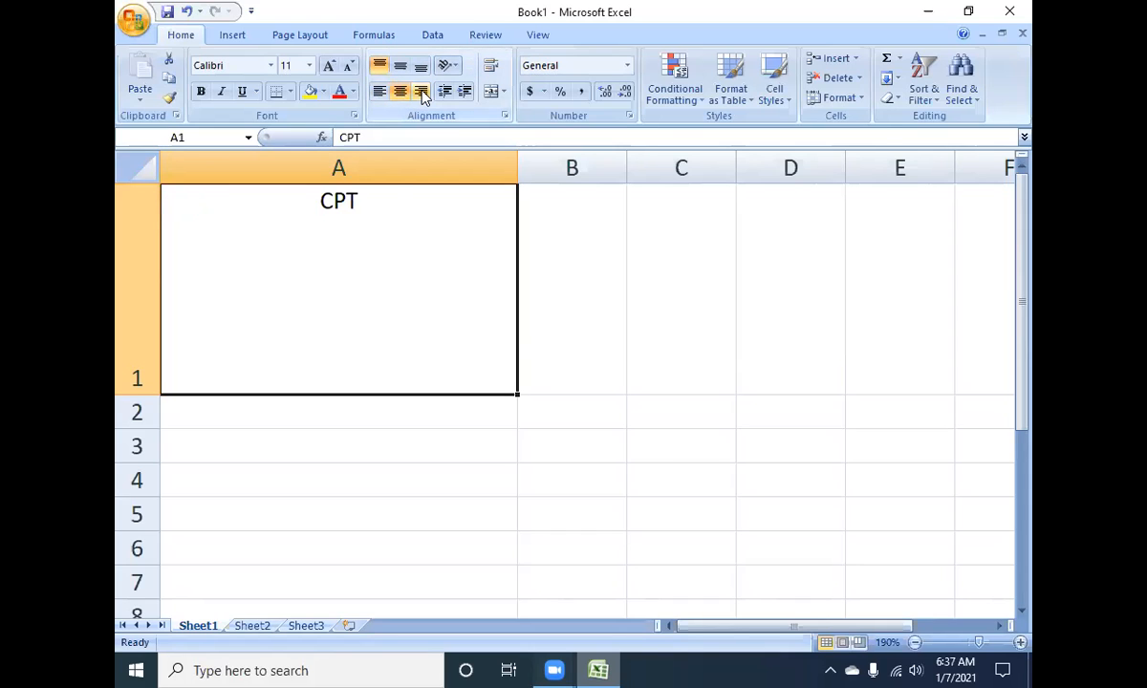
click(422, 92)
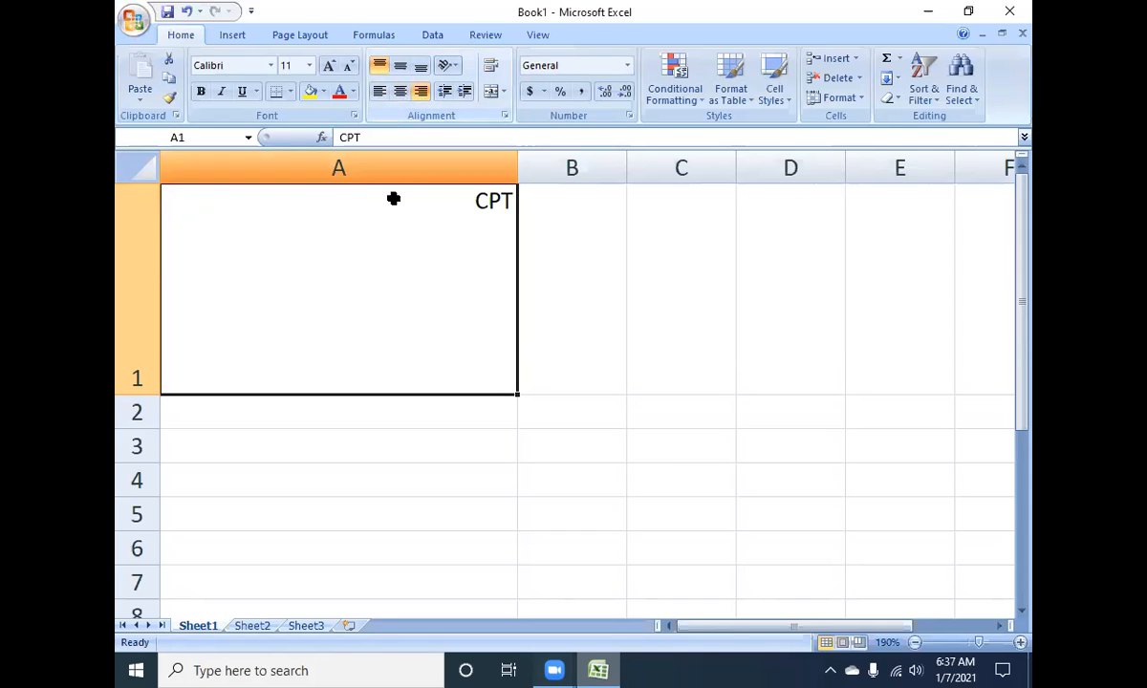
click(379, 92)
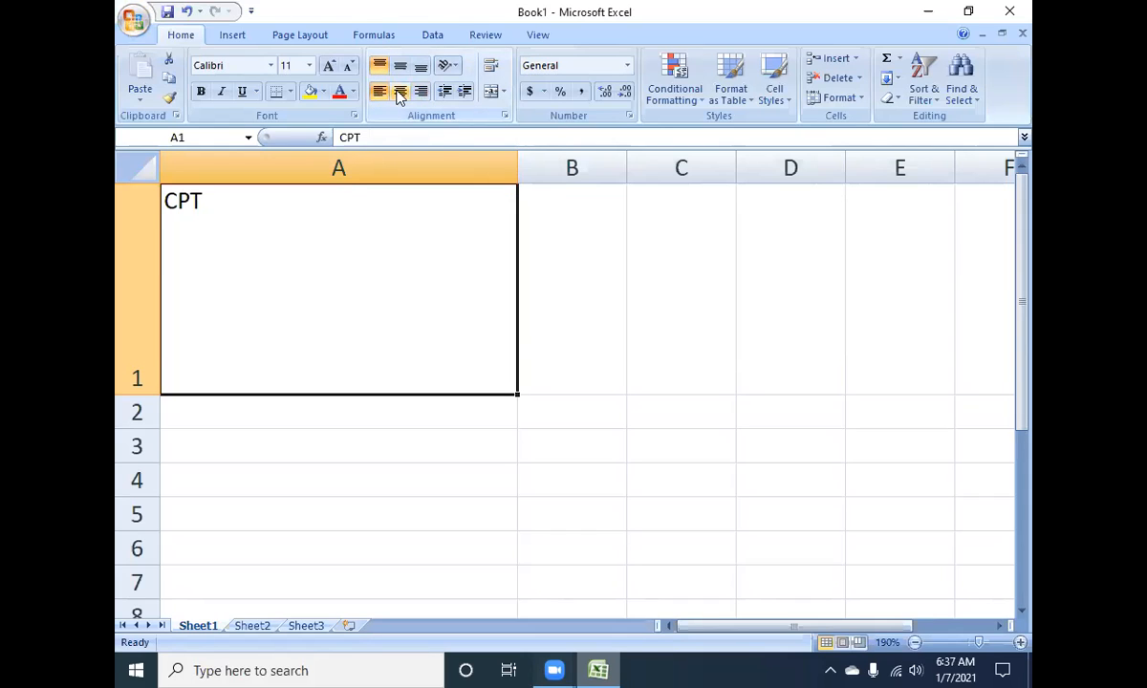
click(401, 93)
click(421, 91)
- Middle-align the text in cell A1 and set it to left, center and finally right alignment
click(400, 67)
click(379, 93)
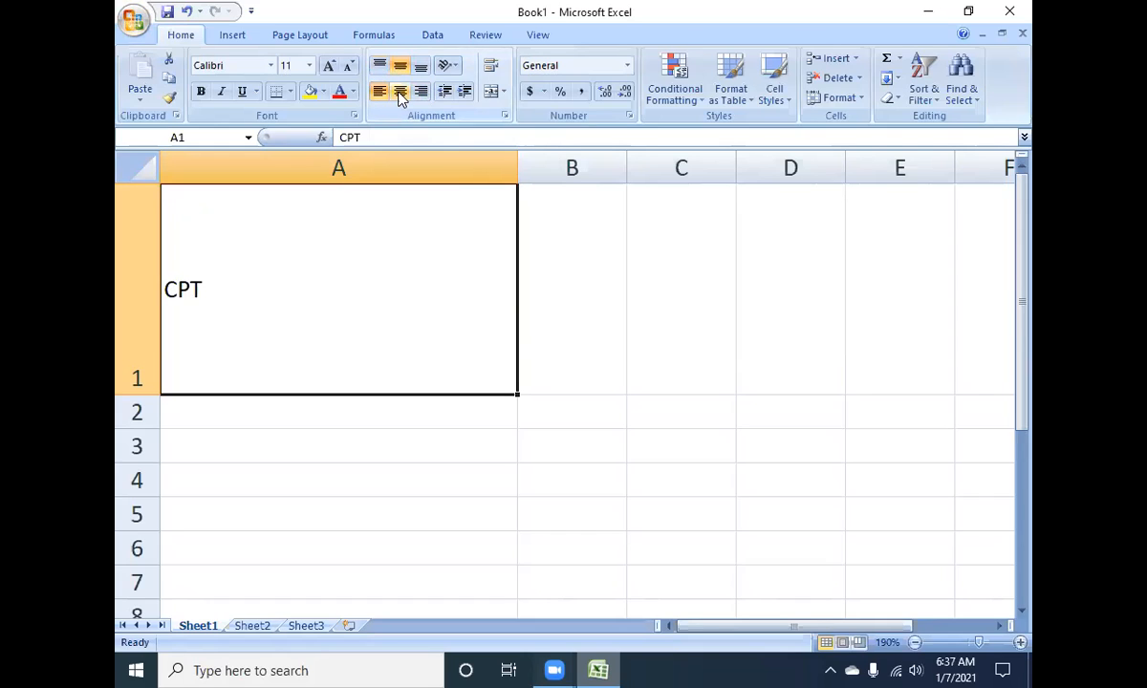
click(401, 93)
click(422, 92)
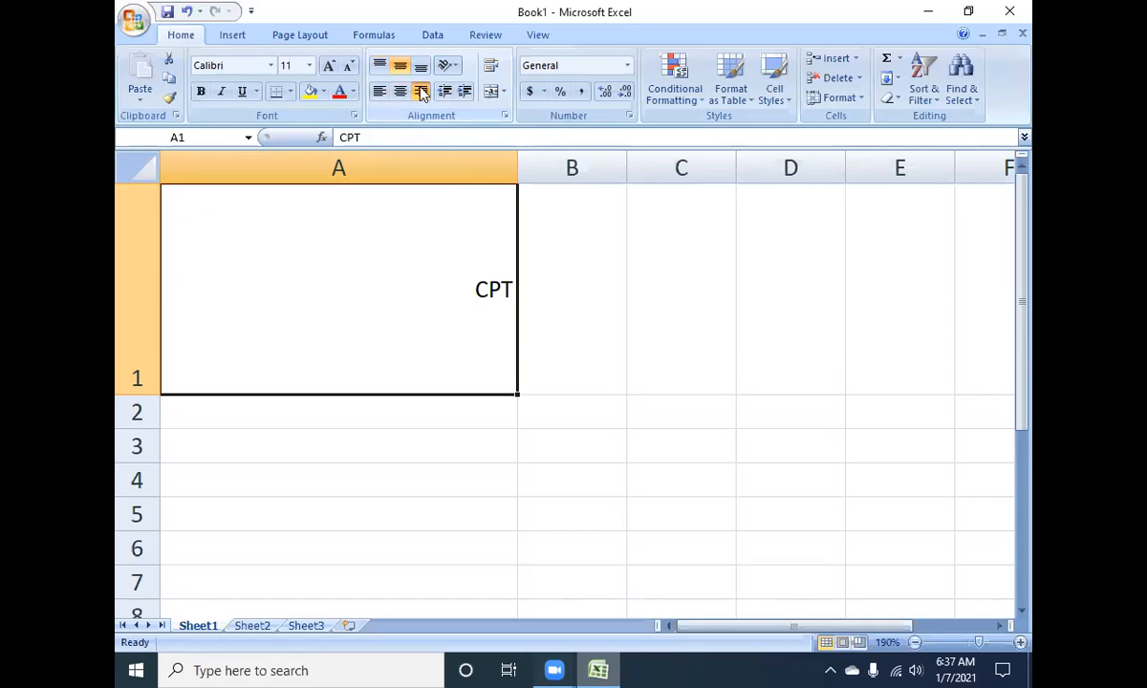
- Bottom-align the text in cell A1 and set it to left, center and finally right alignment
click(421, 66)
click(378, 93)
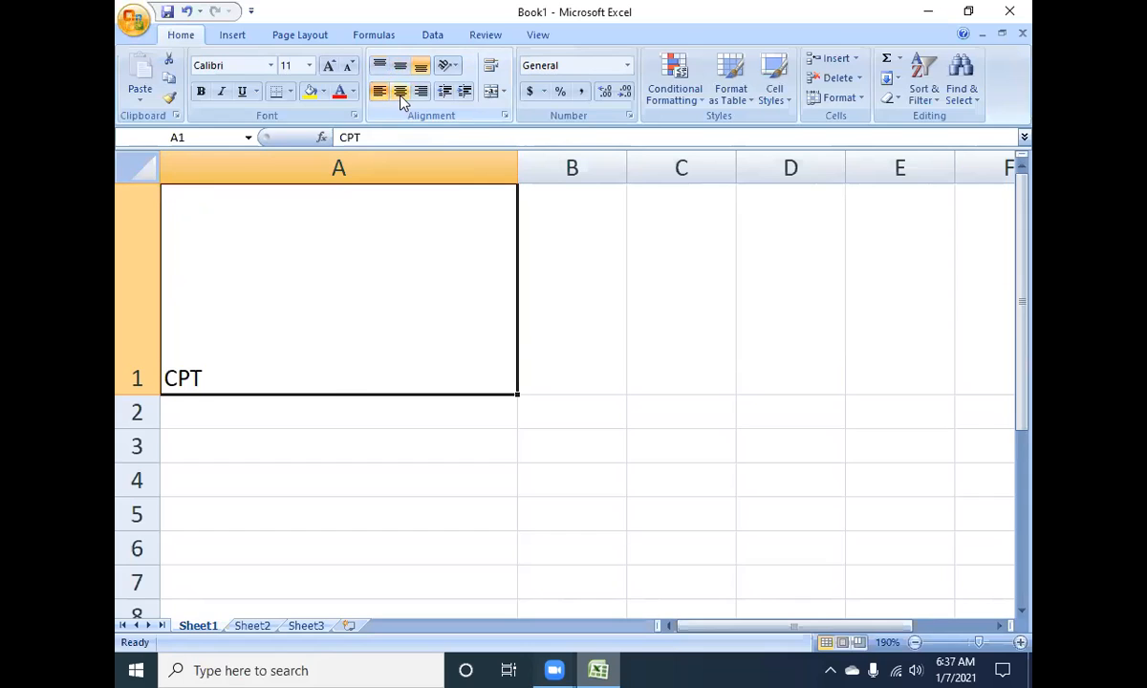
click(400, 93)
click(422, 92)
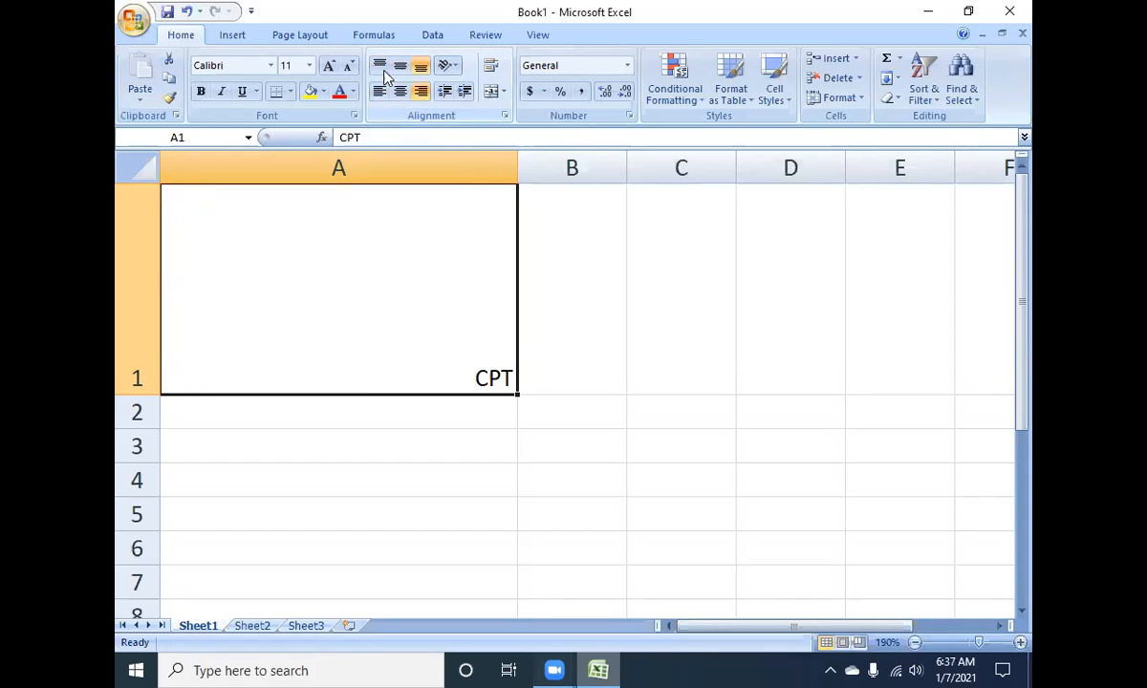
- Return the text in cell A1 to top alignment and step through left and center to right alignment
click(380, 66)
click(380, 93)
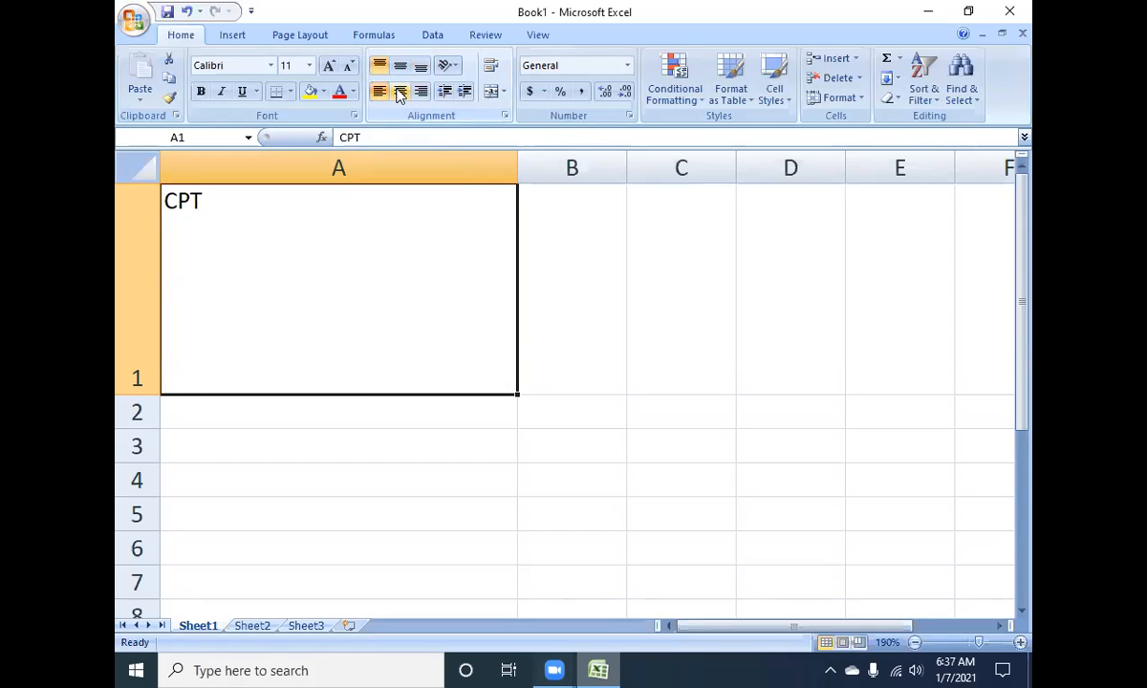
click(400, 92)
click(421, 92)
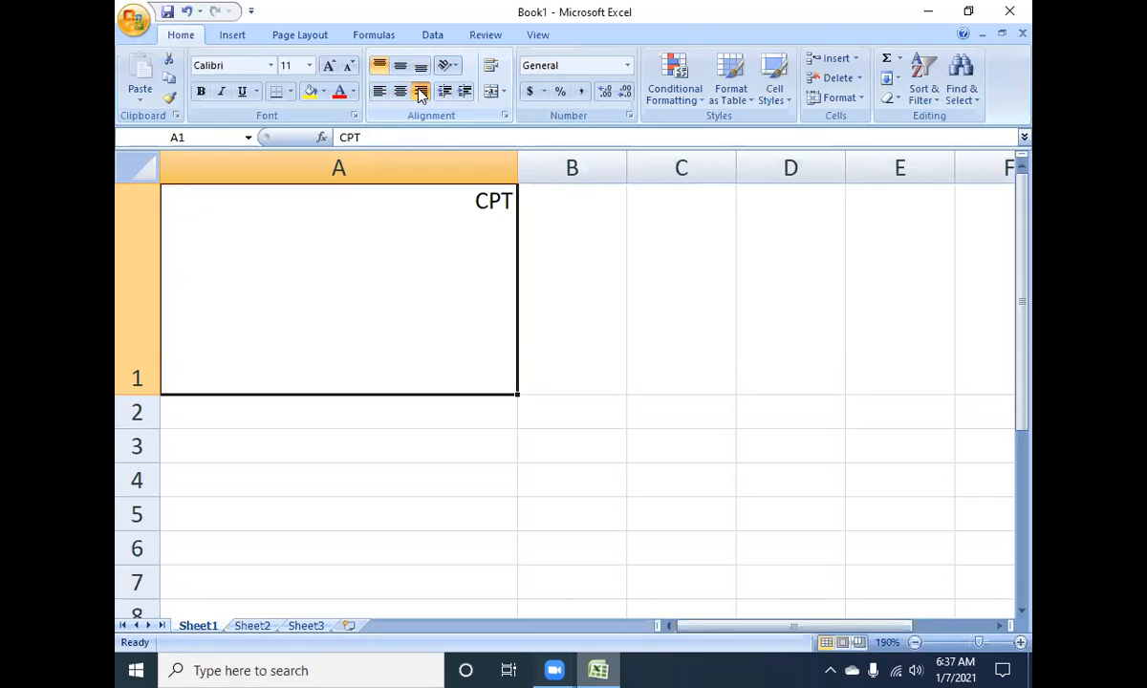
- Middle-align the text in cell A1 and step through left, center and right alignment again
click(400, 66)
click(379, 91)
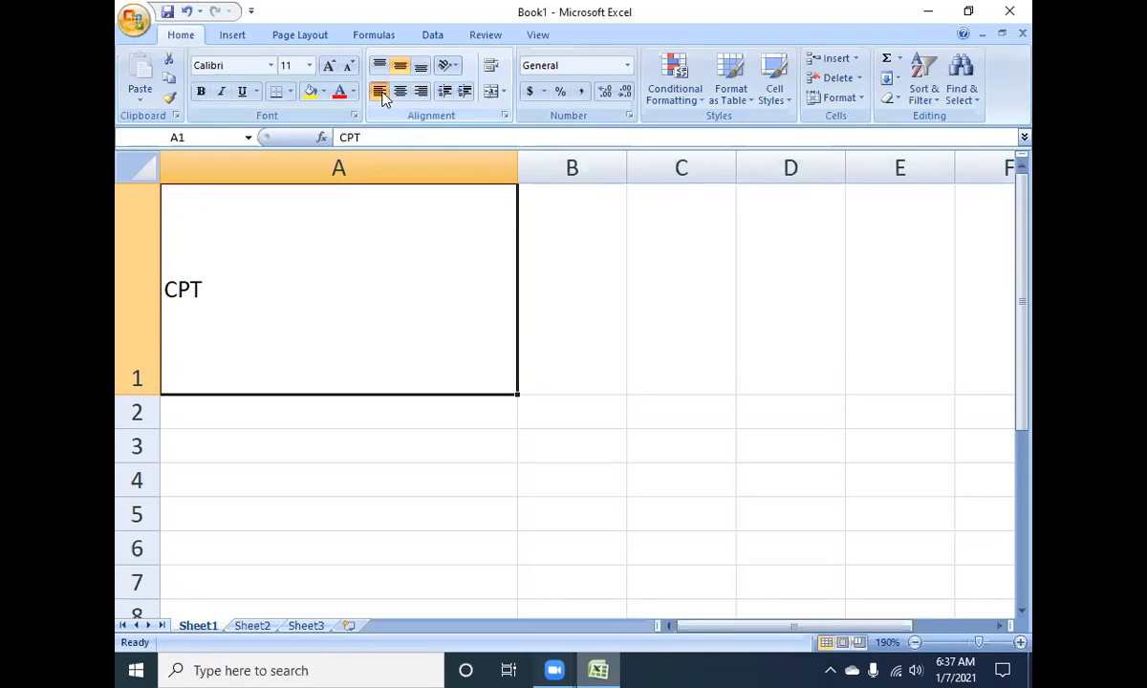
click(397, 92)
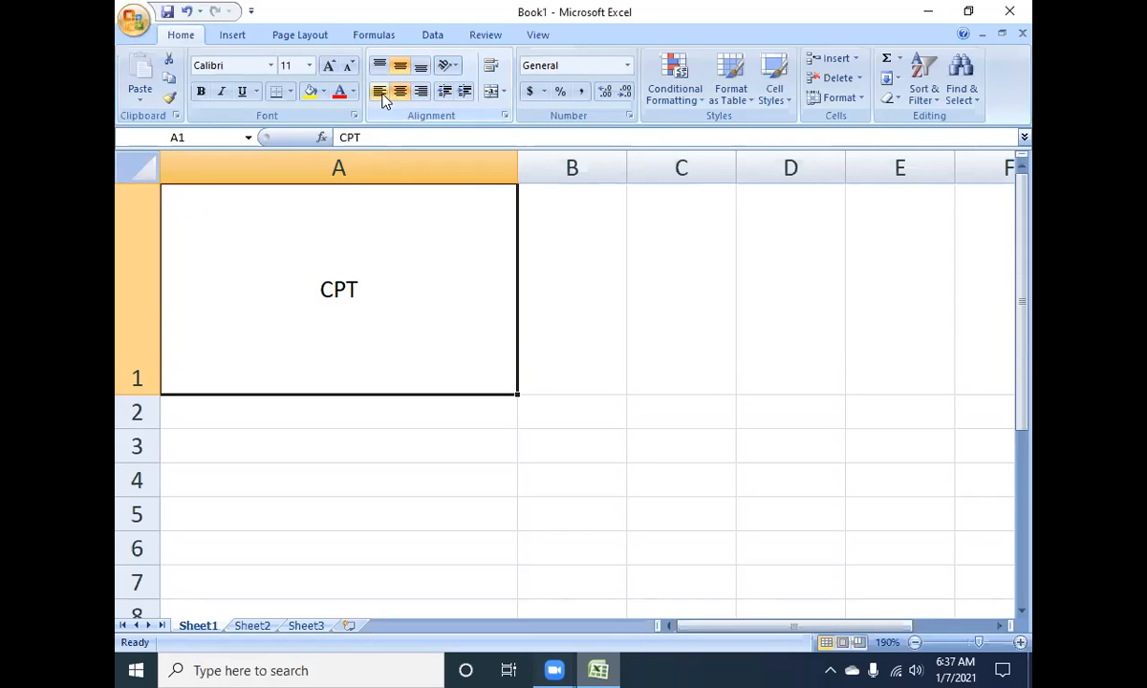
click(426, 93)
- Bottom-align the text in cell A1, step through left, center and right alignment, and finish with it centered both vertically and horizontally
click(420, 65)
click(378, 92)
click(401, 93)
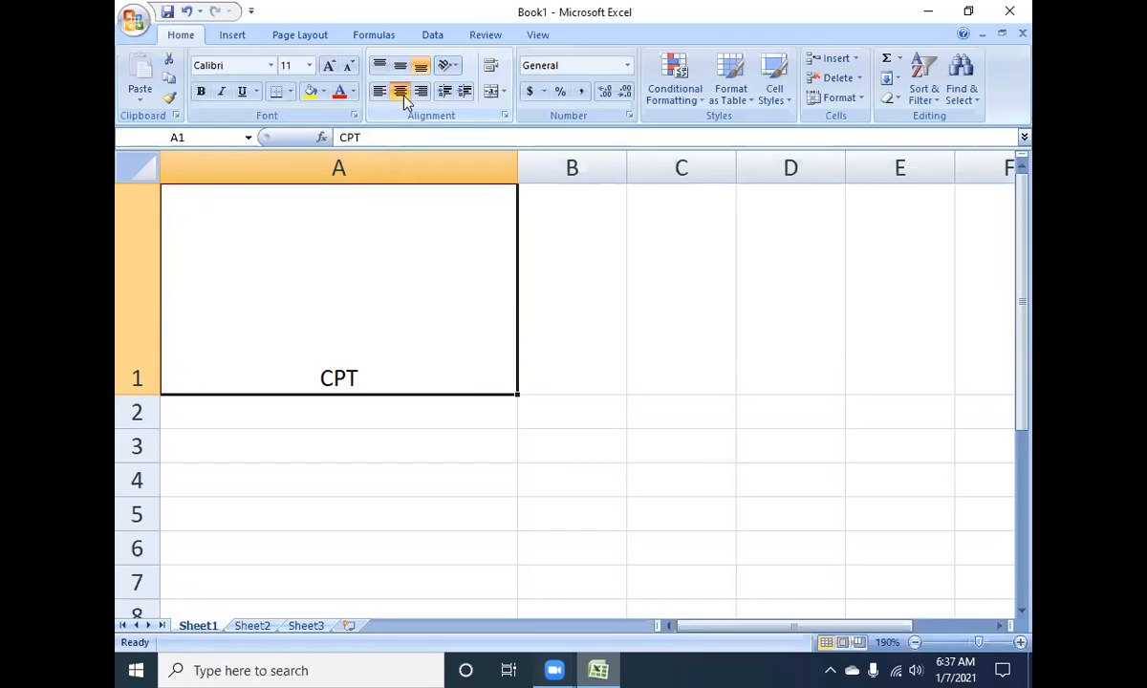
click(420, 93)
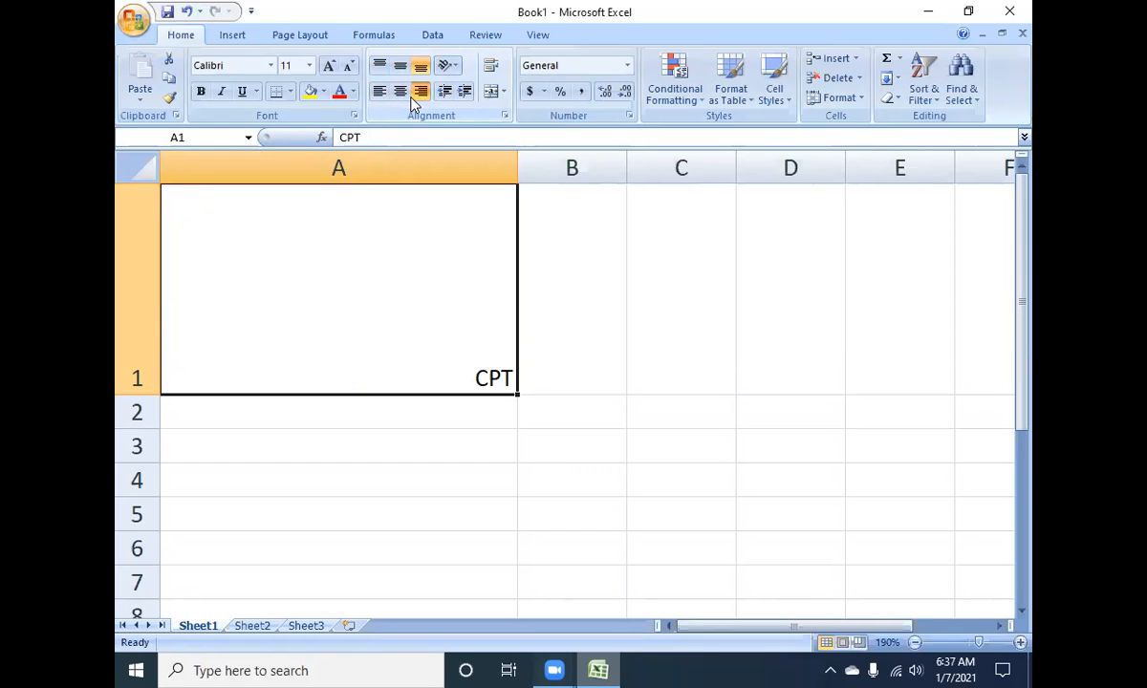
click(400, 67)
click(401, 92)
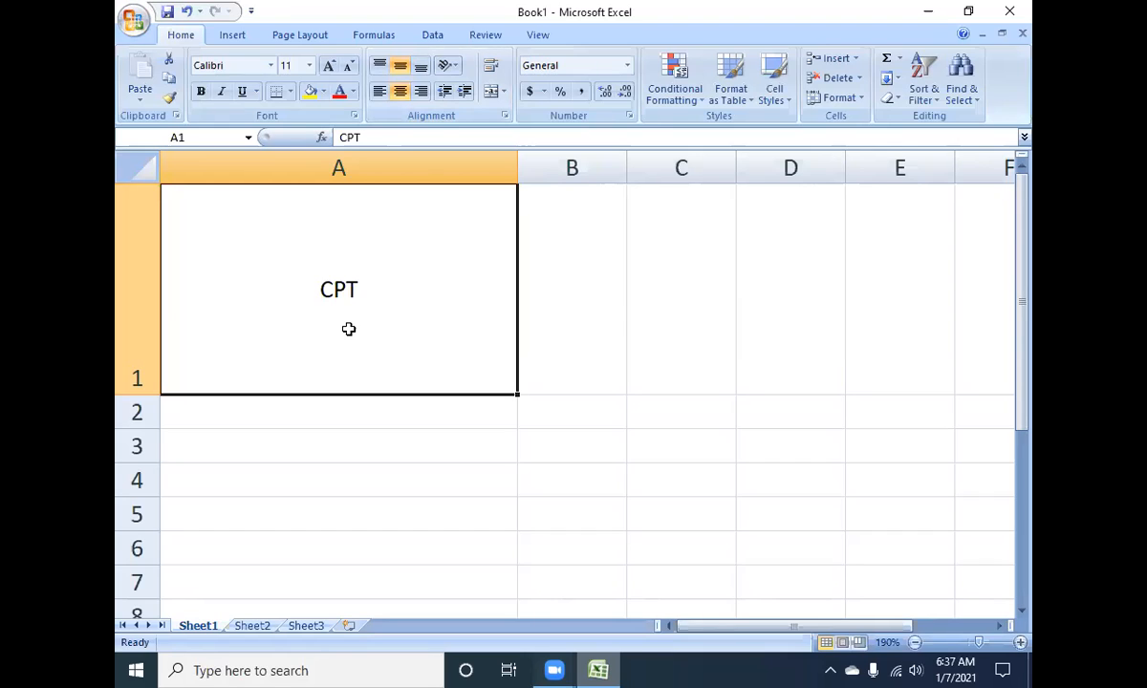
- Apply the Angle Counterclockwise orientation to the text in cell A1 and turn it off again
click(457, 73)
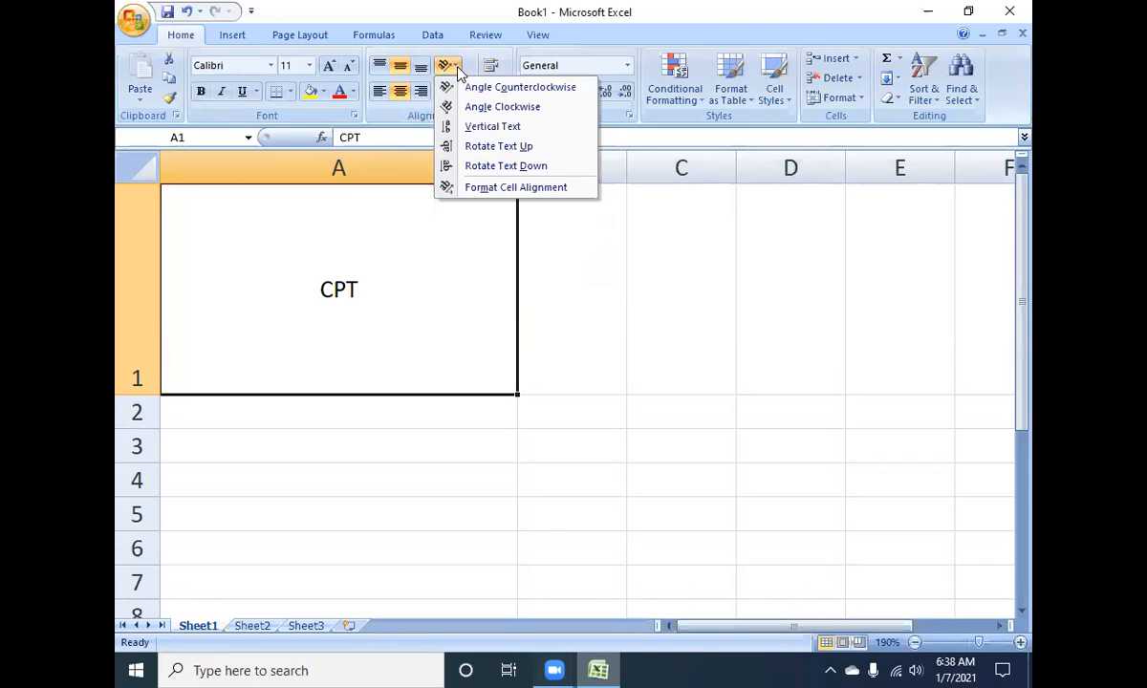
click(458, 72)
click(458, 72)
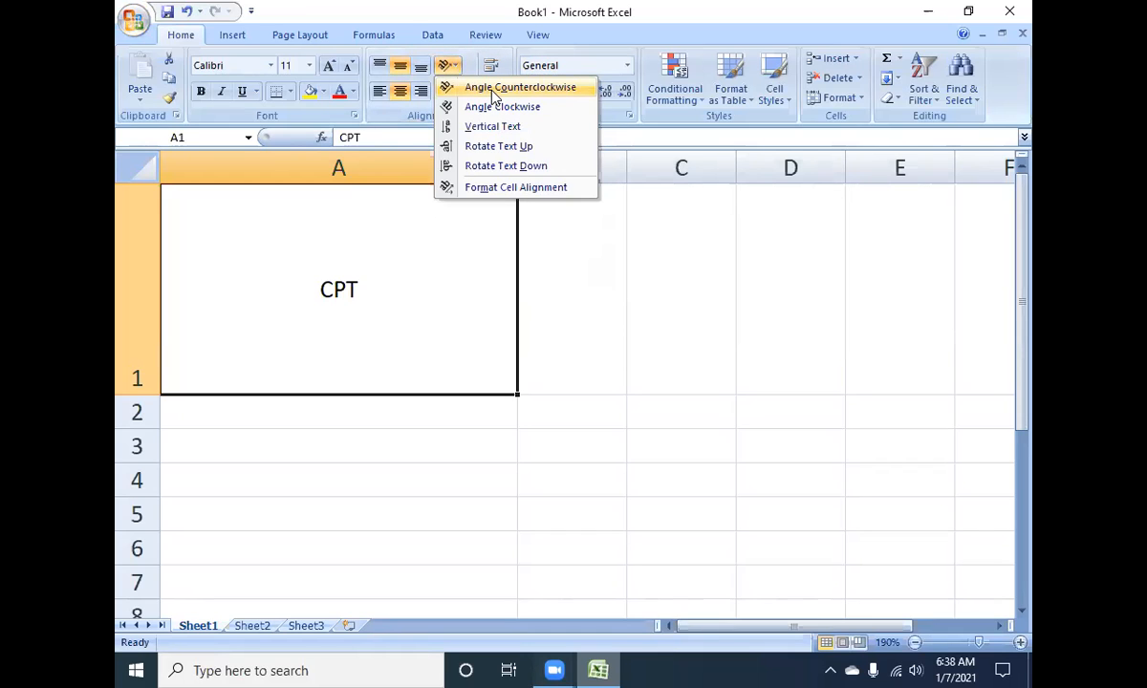
click(449, 66)
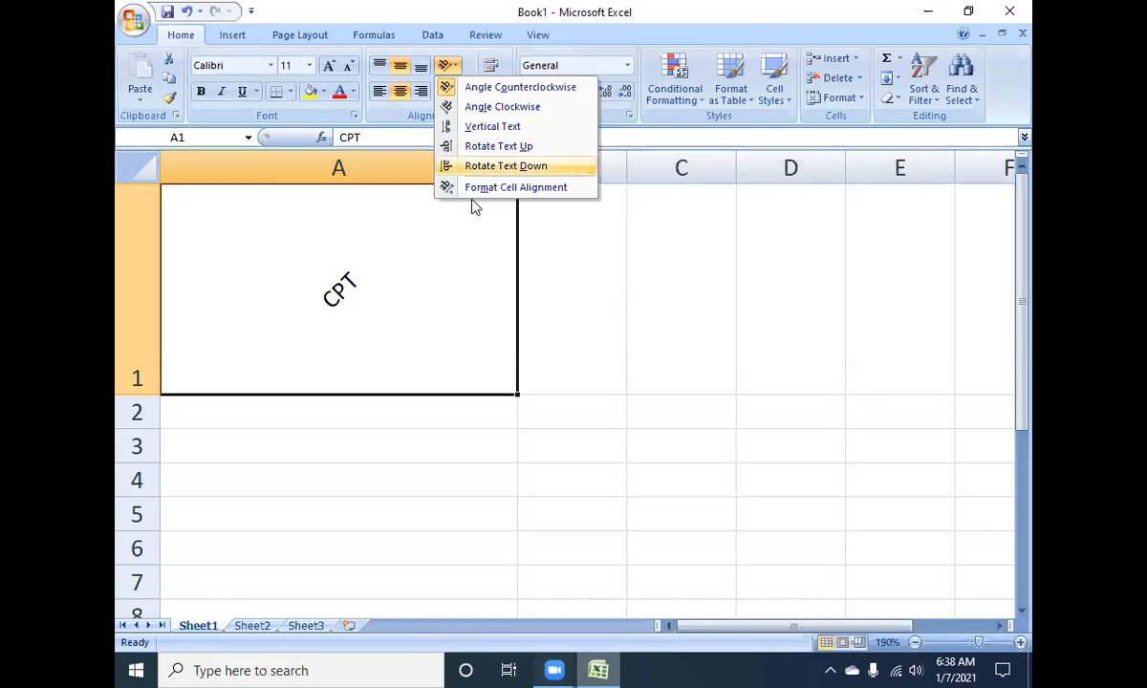
click(489, 87)
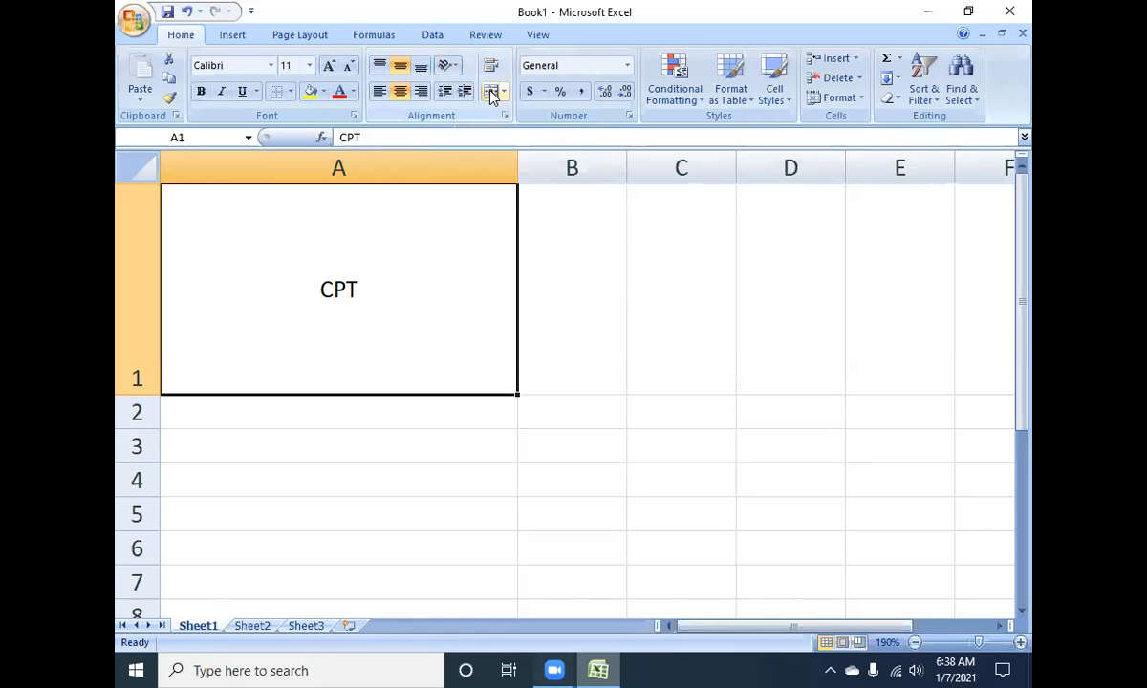
- Apply the Vertical Text orientation to cell A1 and turn it off again
click(453, 66)
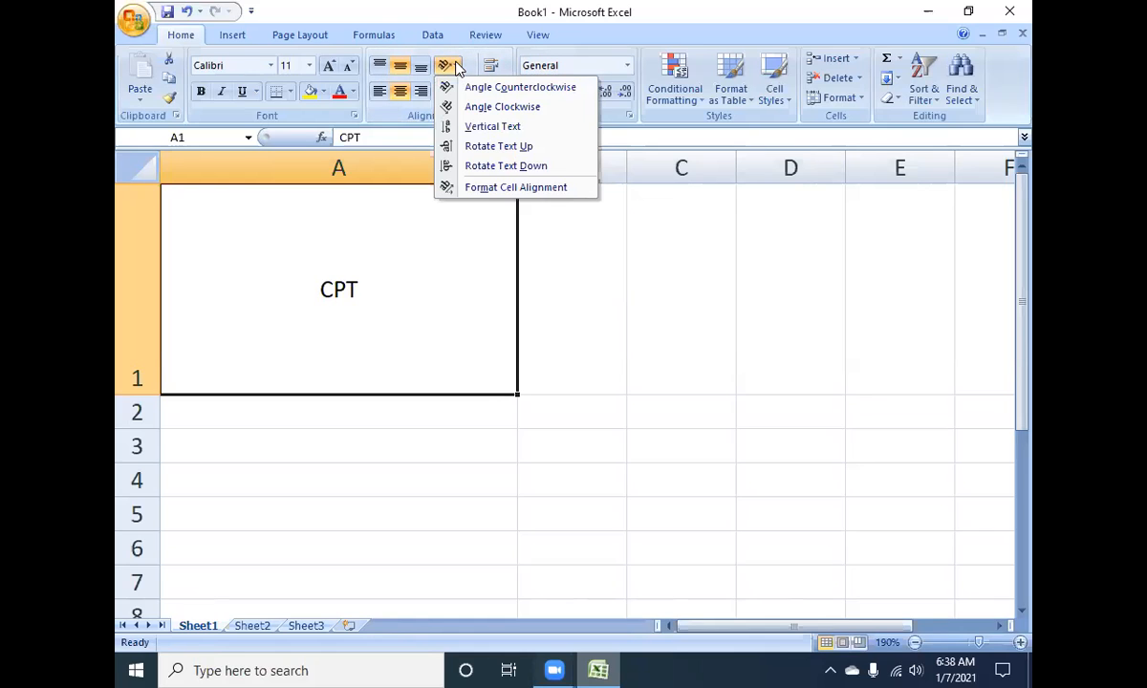
click(479, 129)
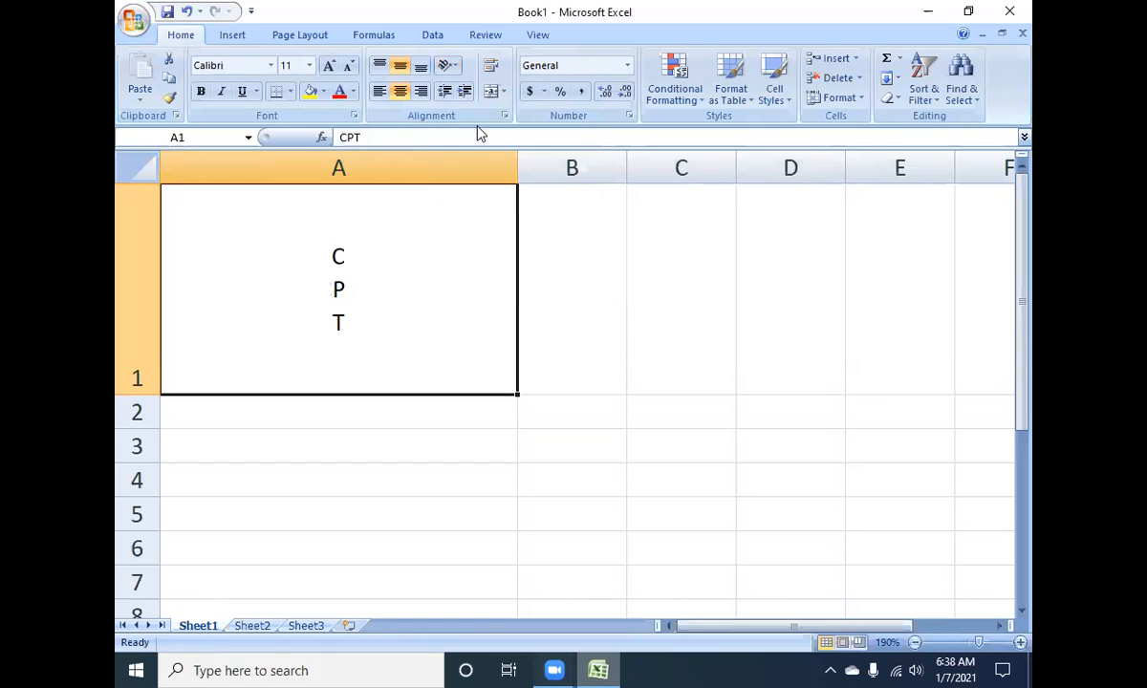
click(448, 66)
click(477, 130)
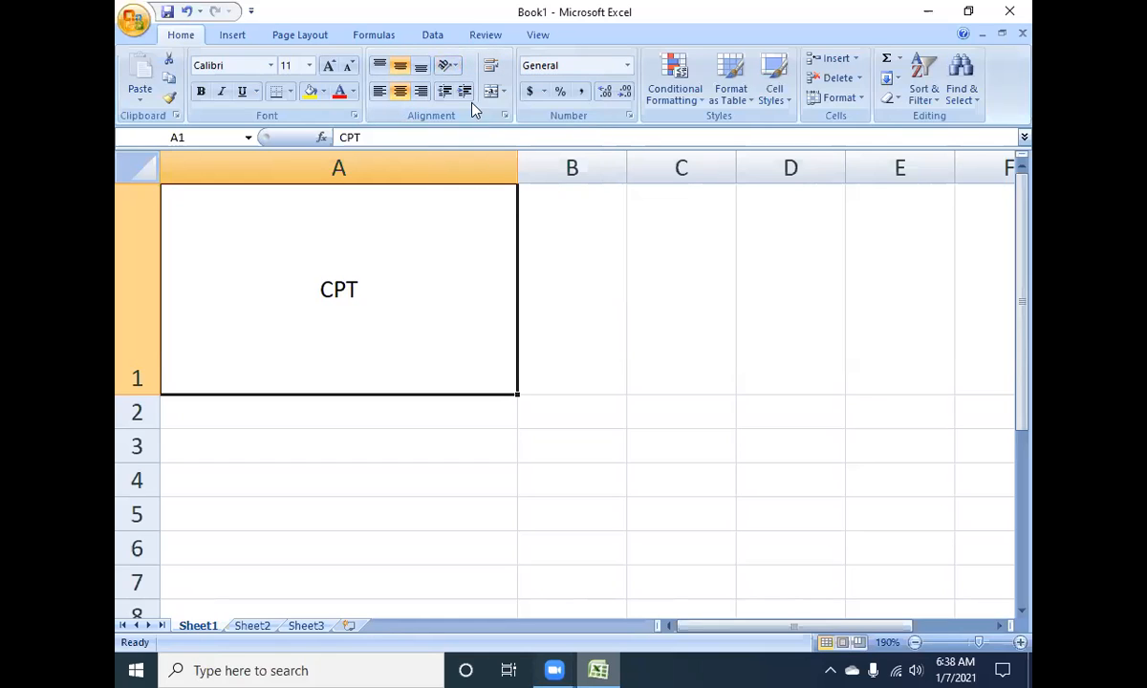
- Rotate the text in cell A1 down, switch it to Rotate Text Up, and remove the rotation
click(447, 66)
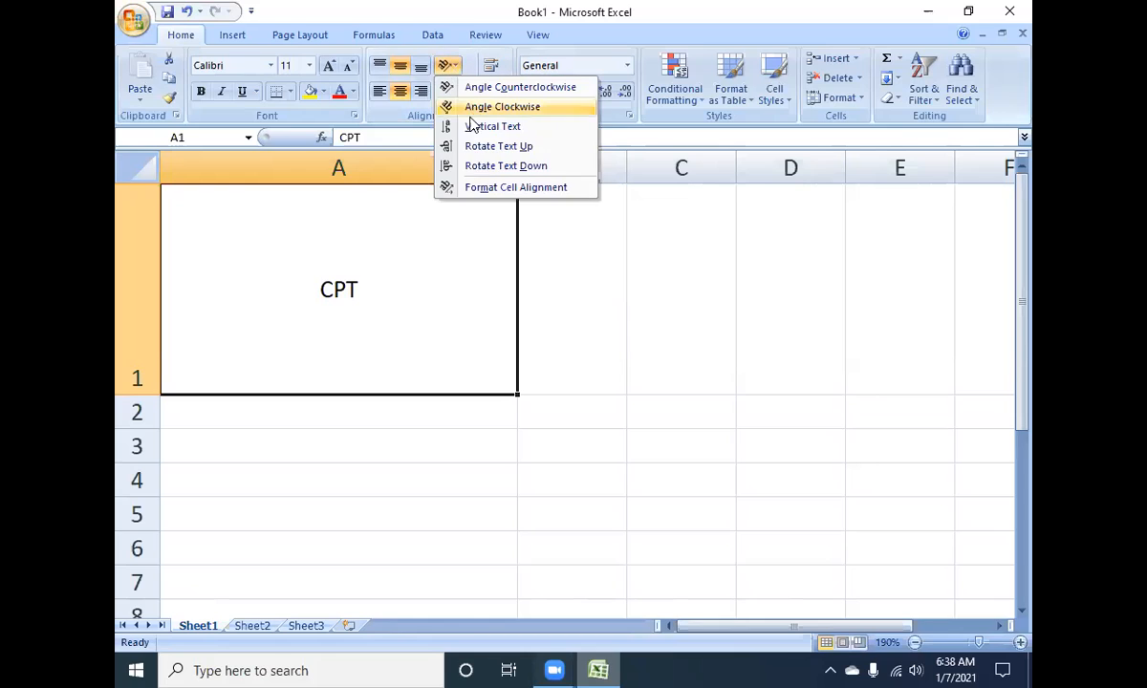
click(478, 164)
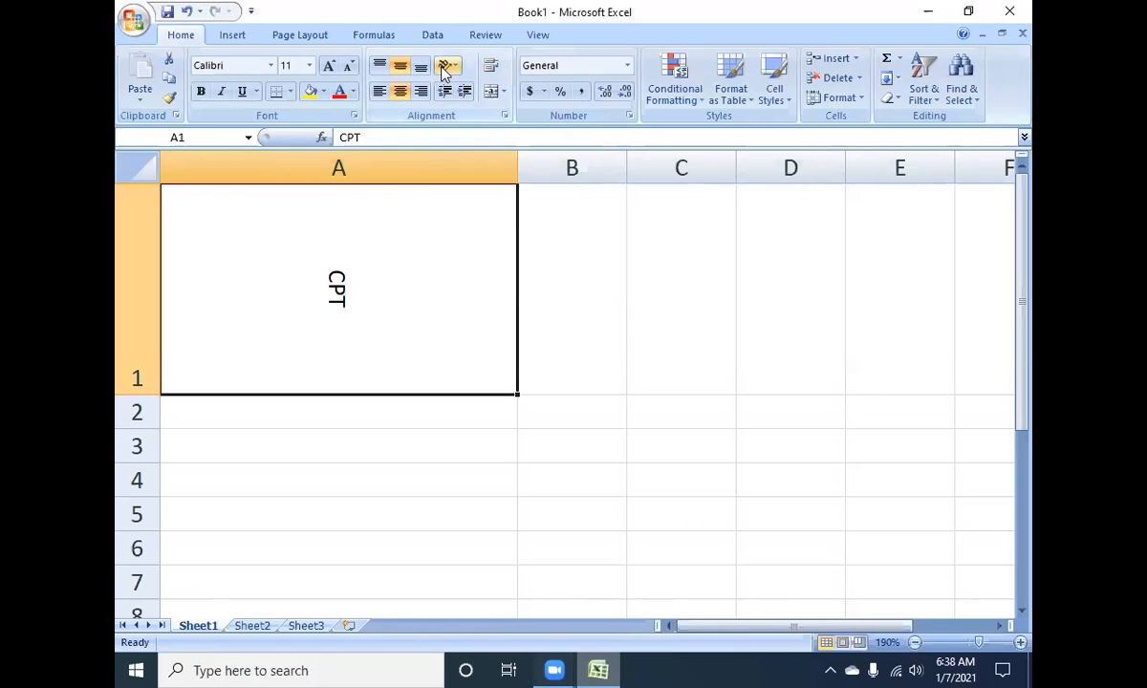
click(447, 66)
click(483, 146)
click(447, 66)
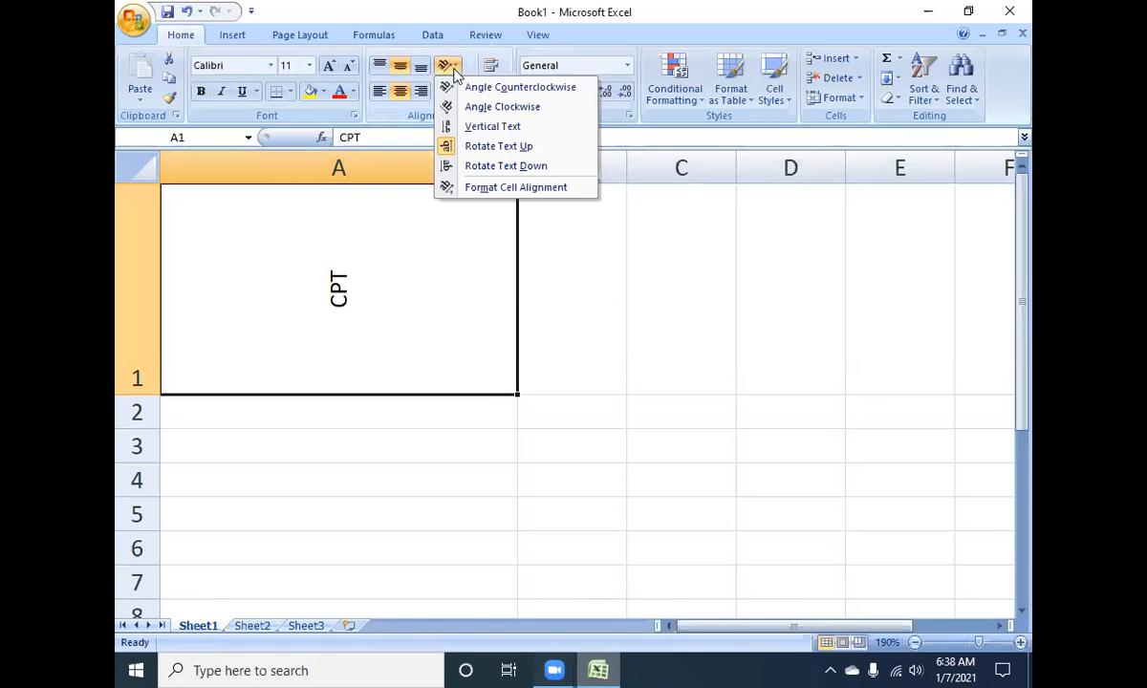
click(484, 146)
- Set the text orientation of cell A1 to 22 degrees in the cell alignment settings
click(448, 66)
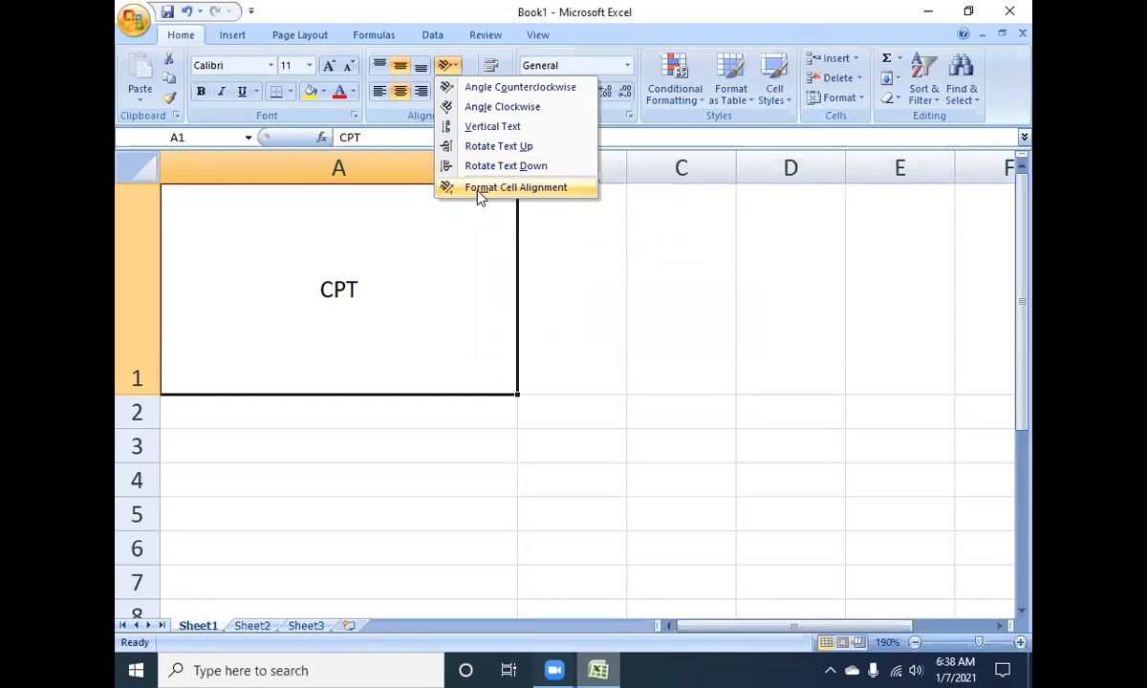
click(477, 190)
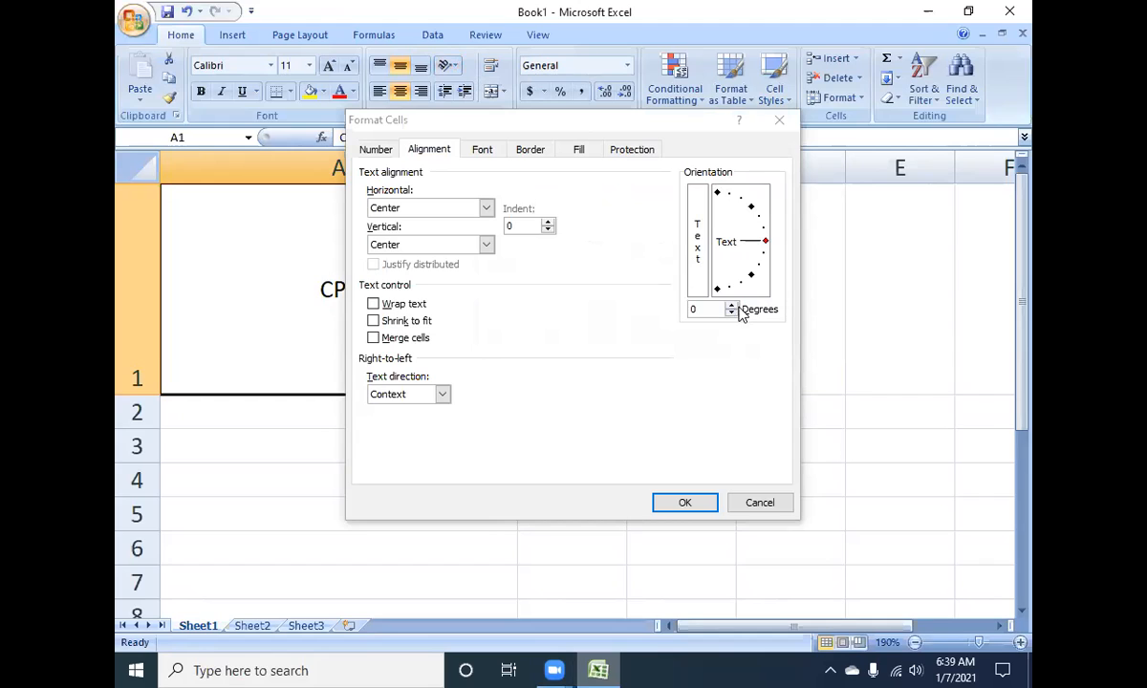
click(690, 308)
double_click(688, 307)
text(22)
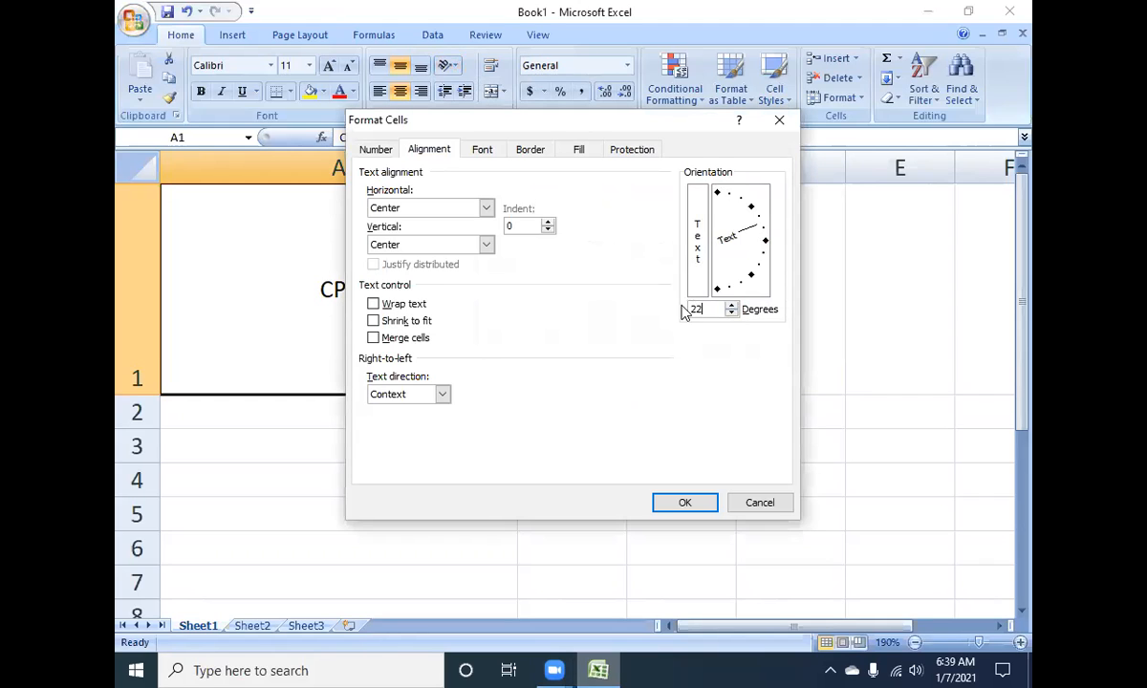
click(686, 507)
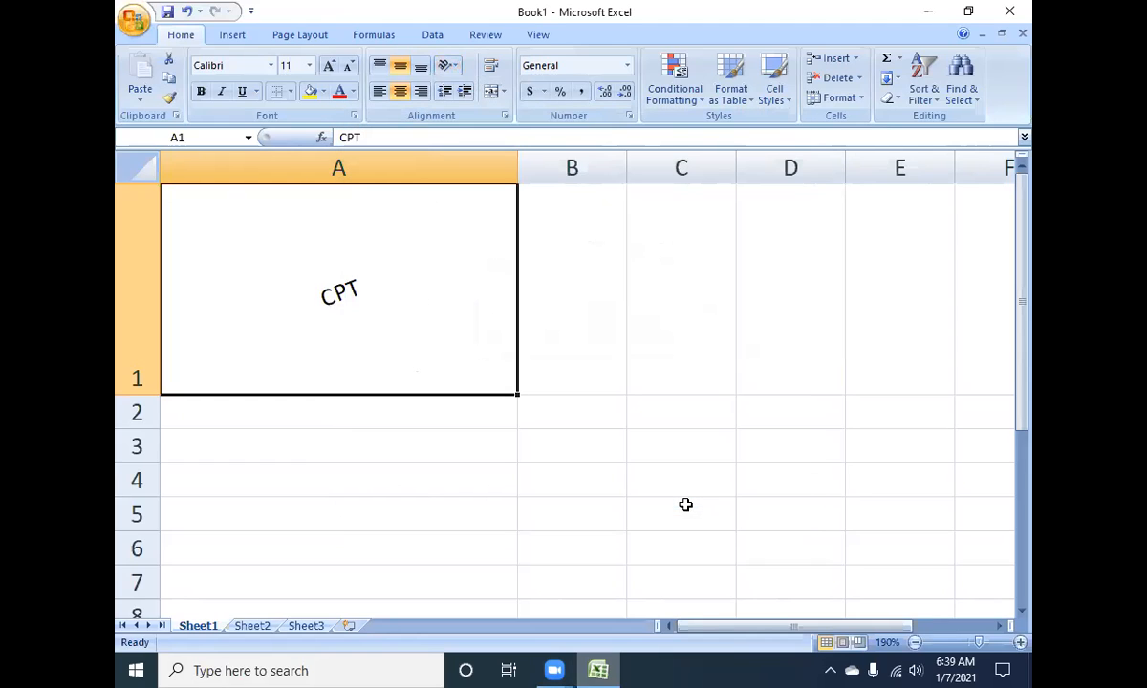
- Reset the text orientation of cell A1 to 0 degrees in the cell alignment settings
click(450, 65)
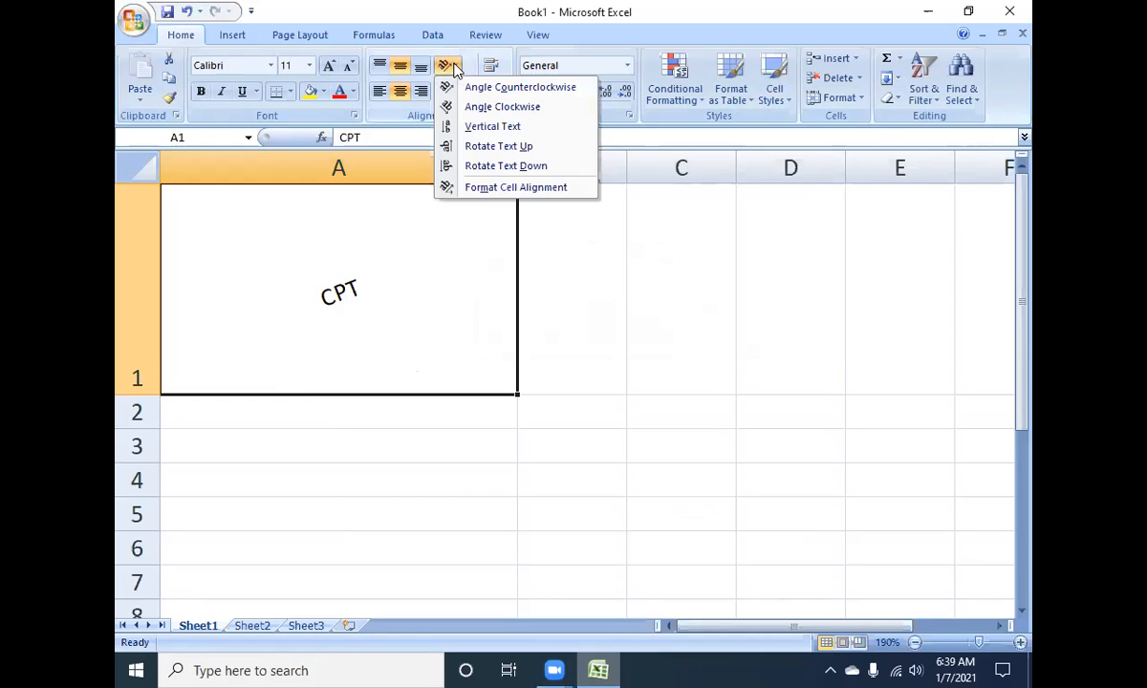
click(487, 188)
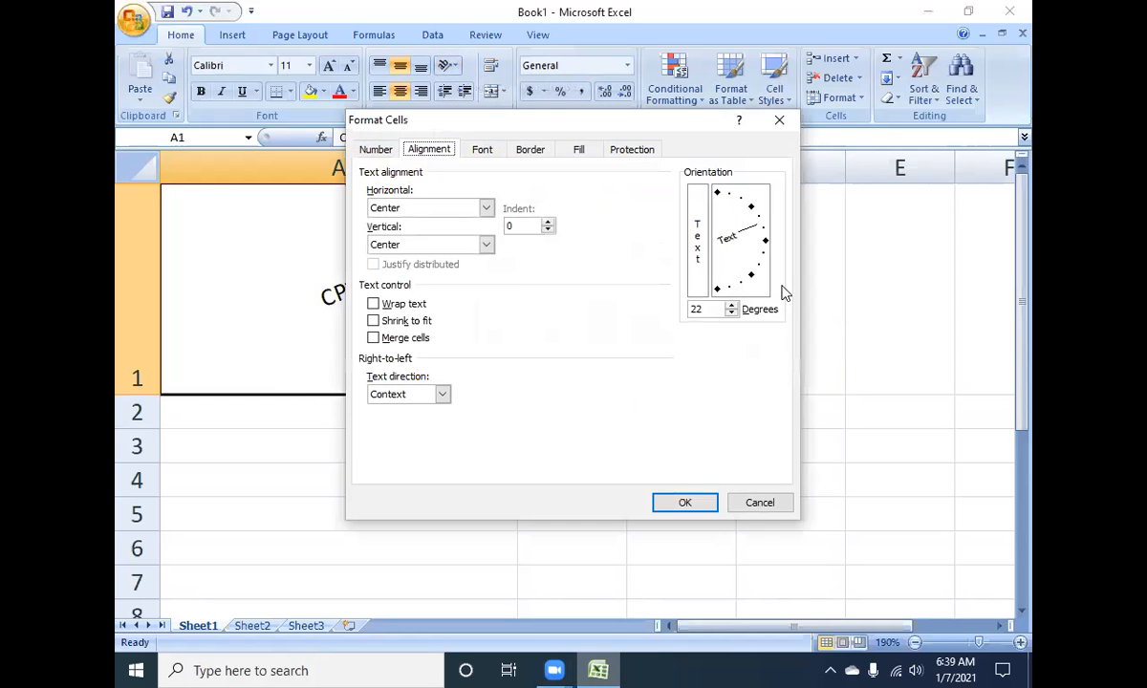
double_click(711, 311)
text(0)
key(Return)
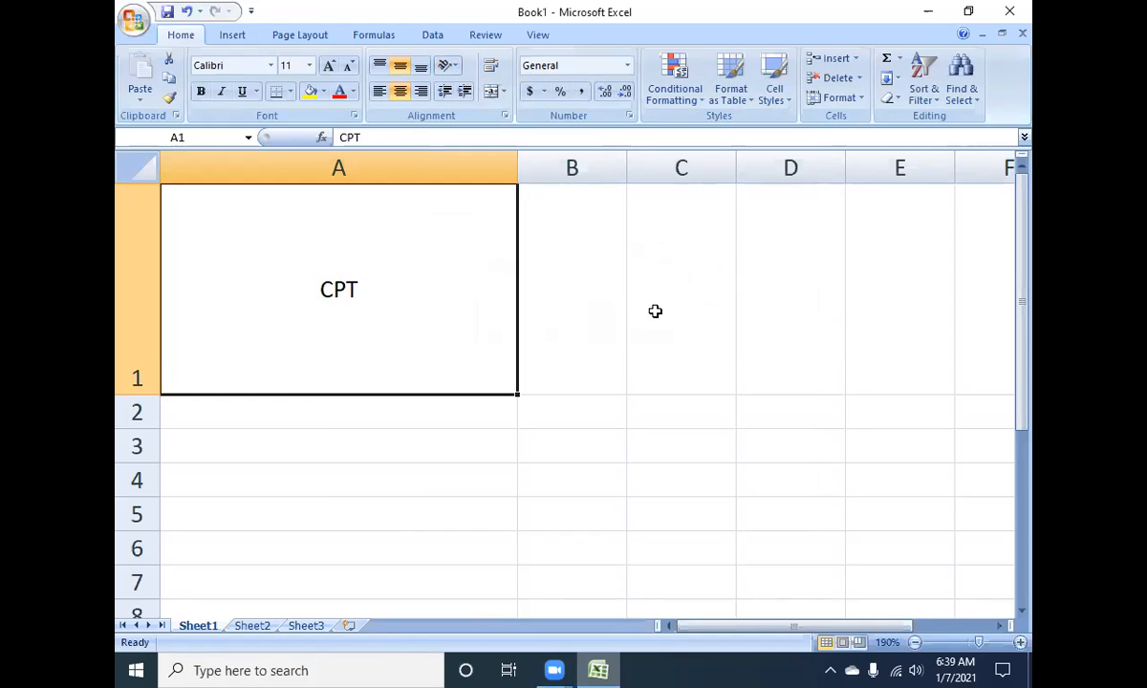
click(453, 66)
click(453, 67)
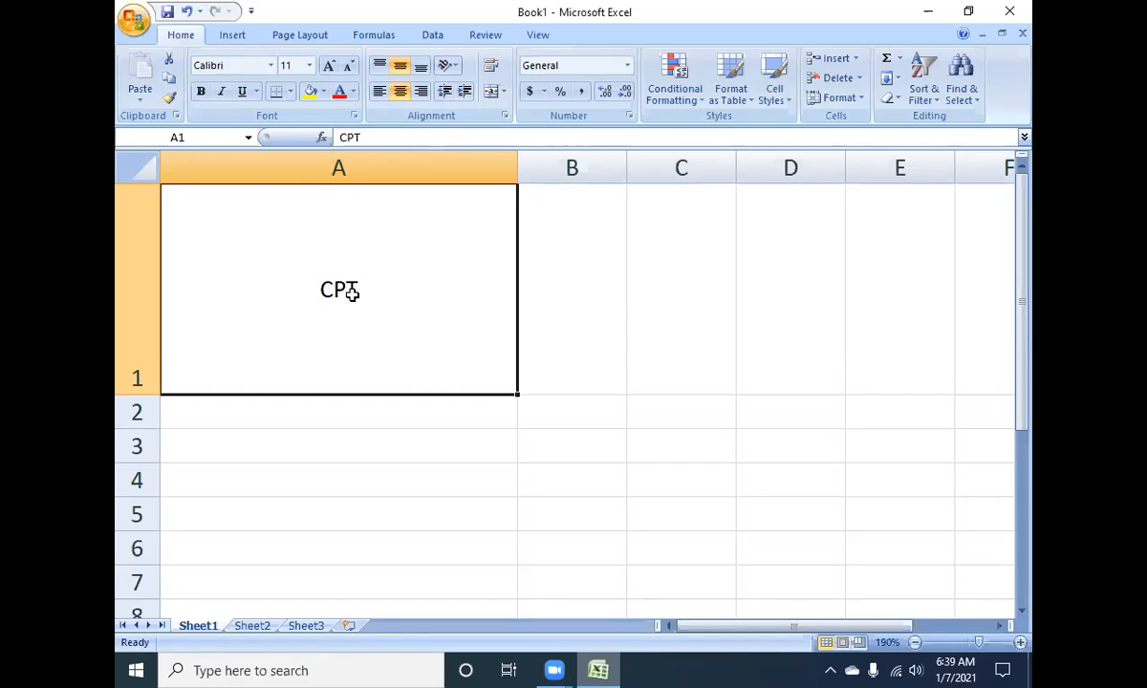
- Left-align the text in cell A1 and increase its indent repeatedly to move it across the cell
click(379, 90)
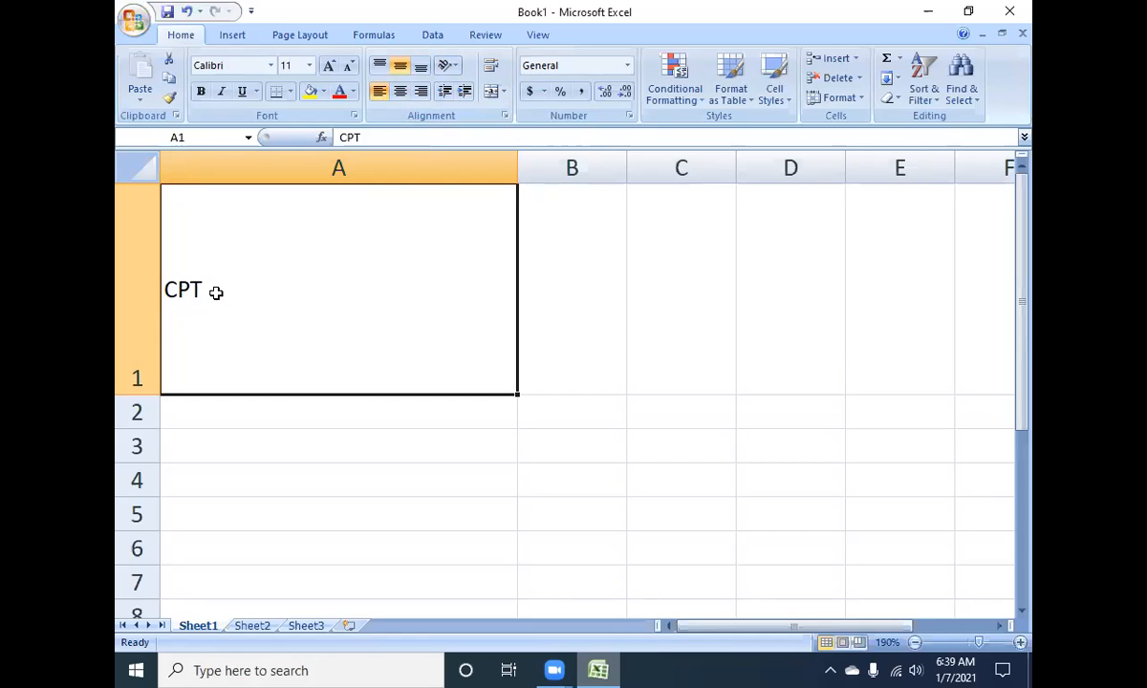
click(467, 94)
click(468, 94)
click(467, 93)
click(467, 94)
click(468, 93)
click(467, 94)
click(468, 94)
click(467, 93)
click(467, 93)
click(468, 94)
click(467, 93)
click(467, 93)
click(467, 94)
click(467, 93)
click(468, 94)
click(468, 94)
click(467, 93)
click(467, 94)
click(467, 94)
click(468, 93)
click(467, 94)
click(468, 94)
- Decrease the indent of cell A1 repeatedly until the text is back at the cell's left edge
click(445, 91)
click(446, 92)
click(445, 91)
click(445, 92)
click(446, 91)
click(445, 91)
click(446, 92)
click(446, 91)
click(446, 92)
click(446, 92)
click(446, 92)
click(445, 91)
click(445, 92)
click(446, 91)
click(446, 92)
click(446, 92)
click(446, 92)
click(445, 92)
click(446, 92)
click(445, 91)
click(445, 92)
click(446, 91)
click(446, 92)
- Increase and decrease the indent of cell A1 a few more times, and center the text horizontally
click(465, 92)
click(465, 92)
click(465, 92)
click(446, 92)
click(446, 91)
click(446, 91)
click(464, 91)
click(465, 92)
click(443, 93)
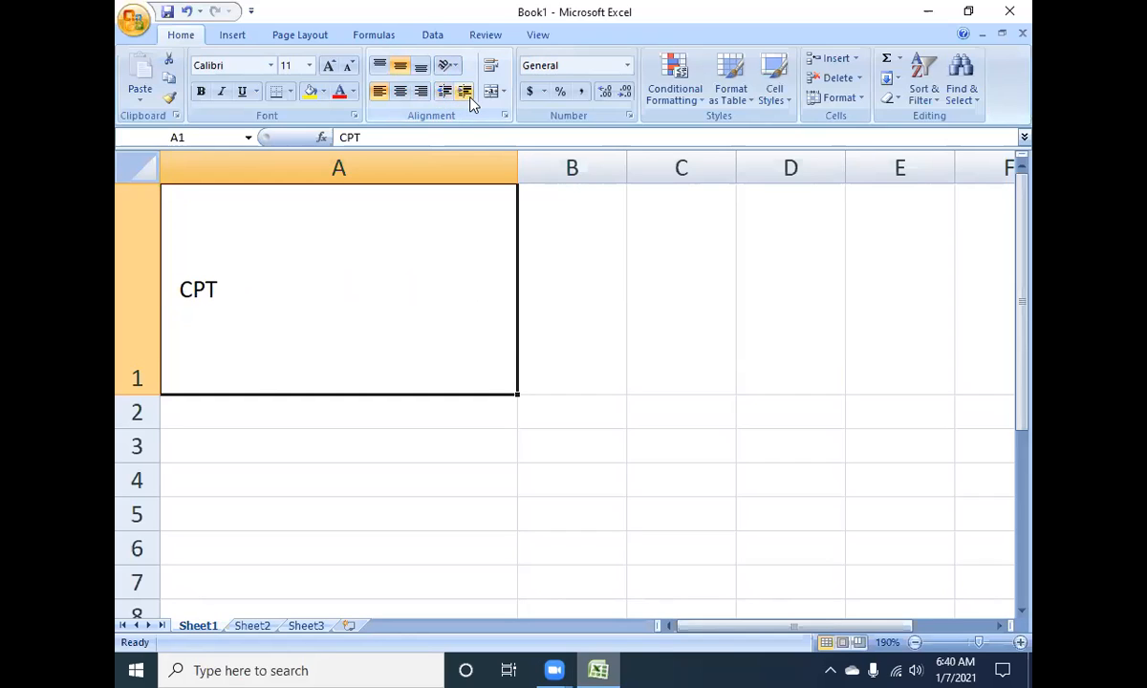
click(400, 91)
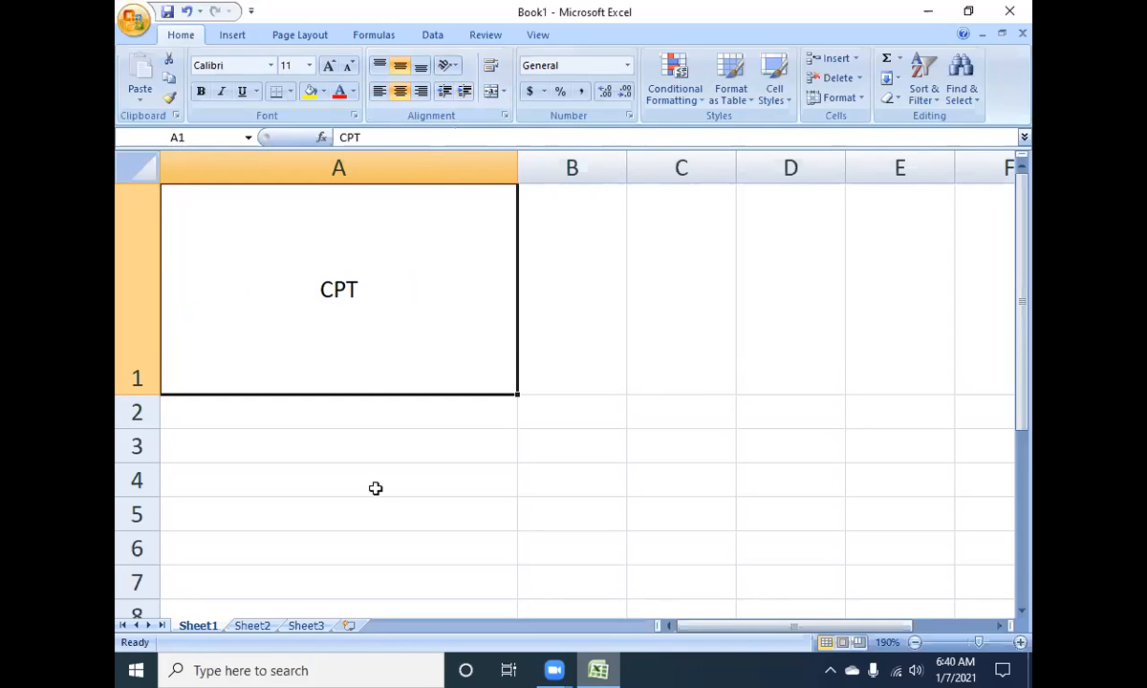
- Switch to Sheet2 and enter COMPUTER PROFICIENCY TEST in cell A1
click(252, 625)
scroll(269, 430, up, 8)
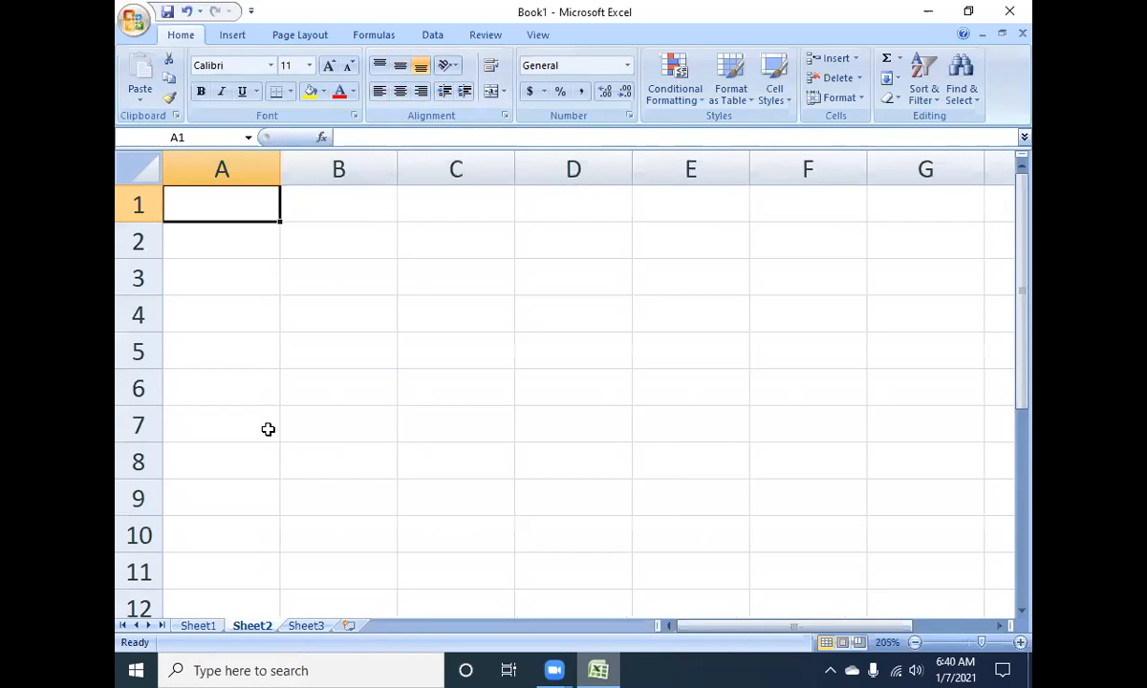
scroll(315, 401, up, 2)
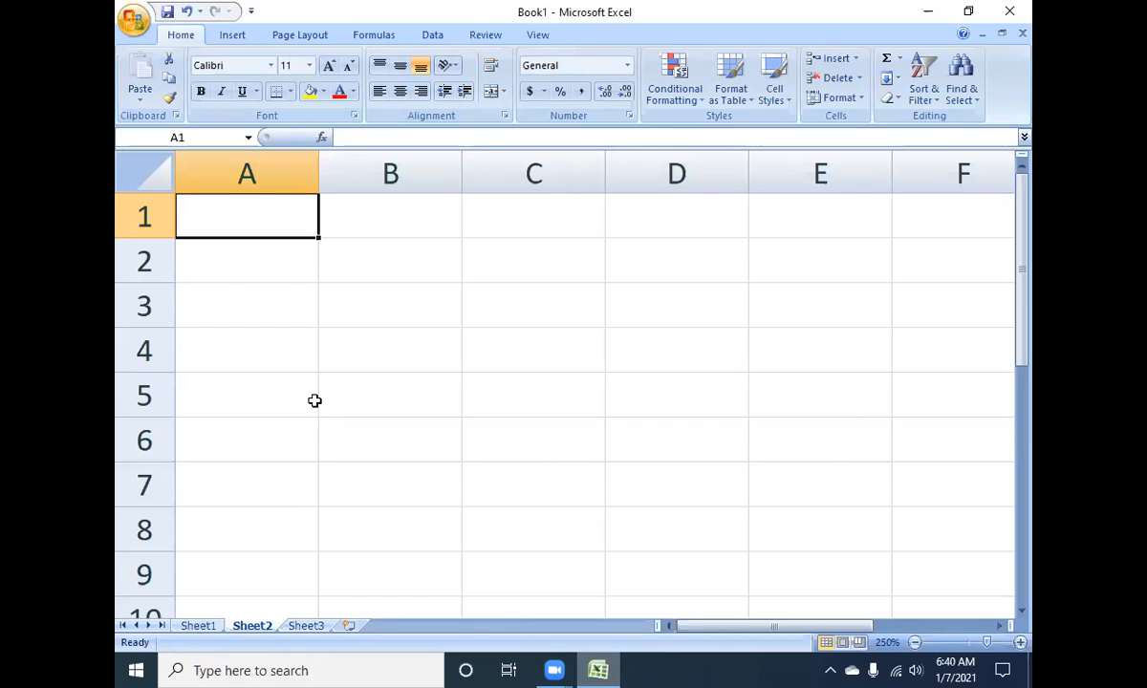
text(COMP)
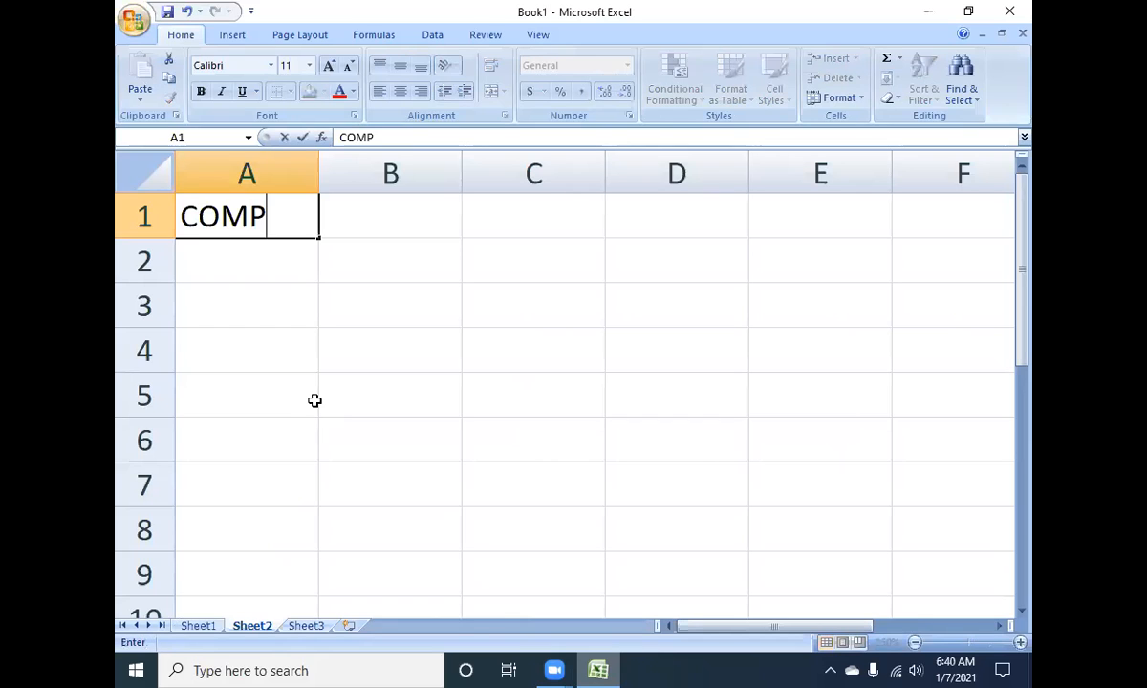
text(UTER PR)
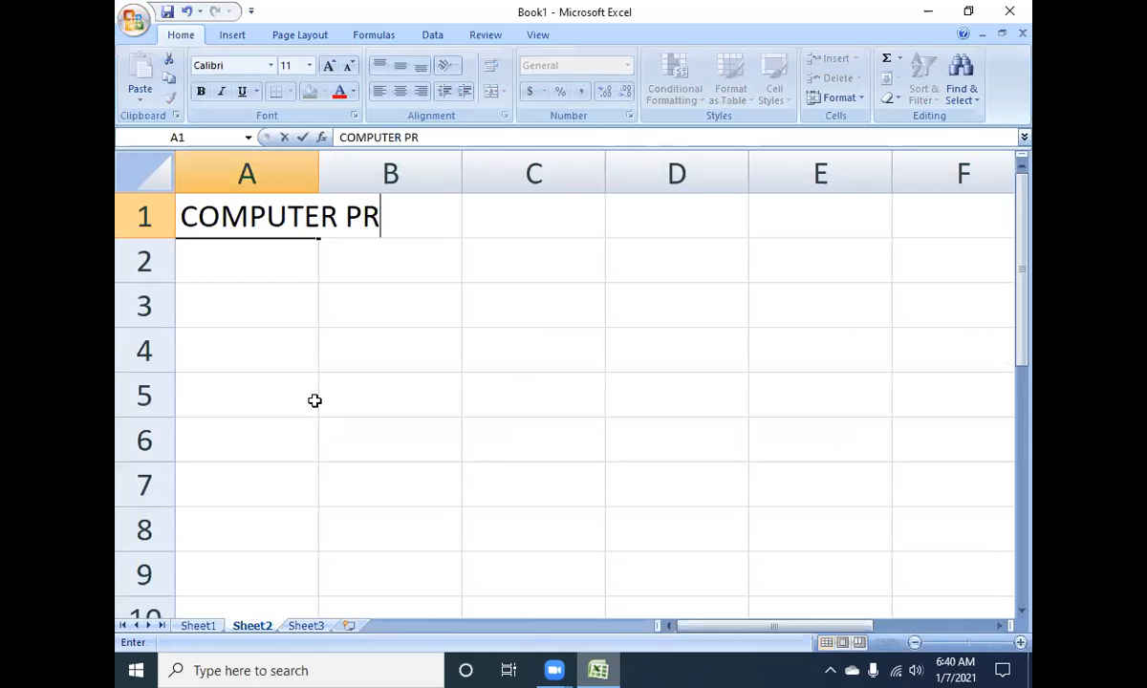
text(OFICIENCY R)
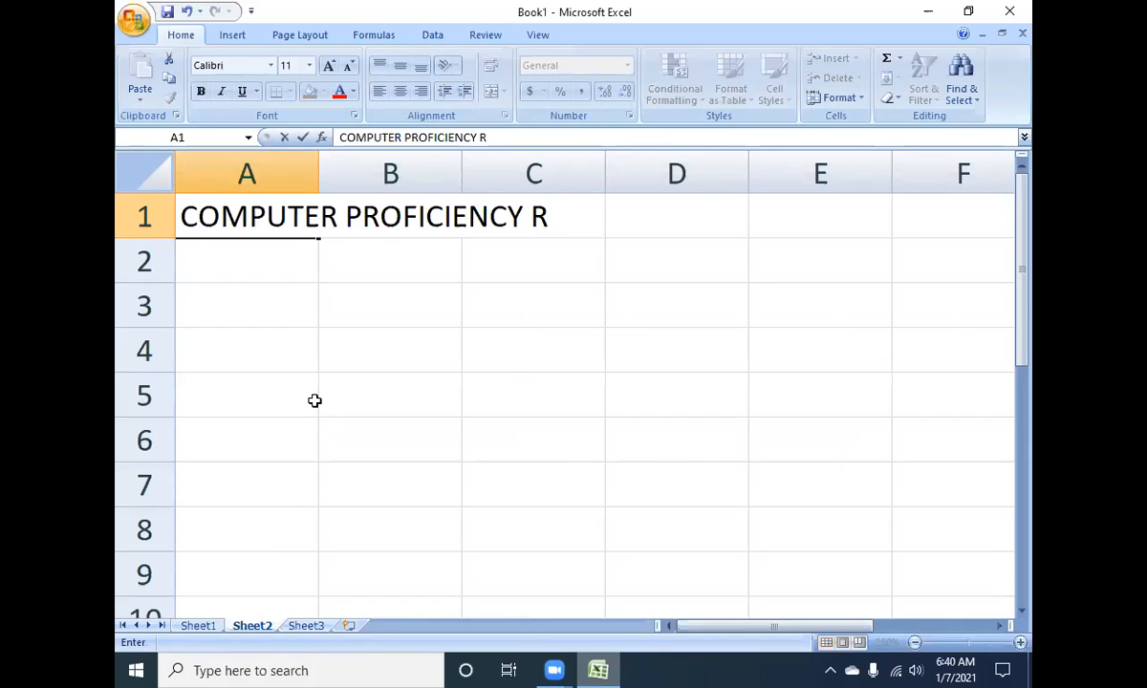
key(BackSpace)
text(TESE)
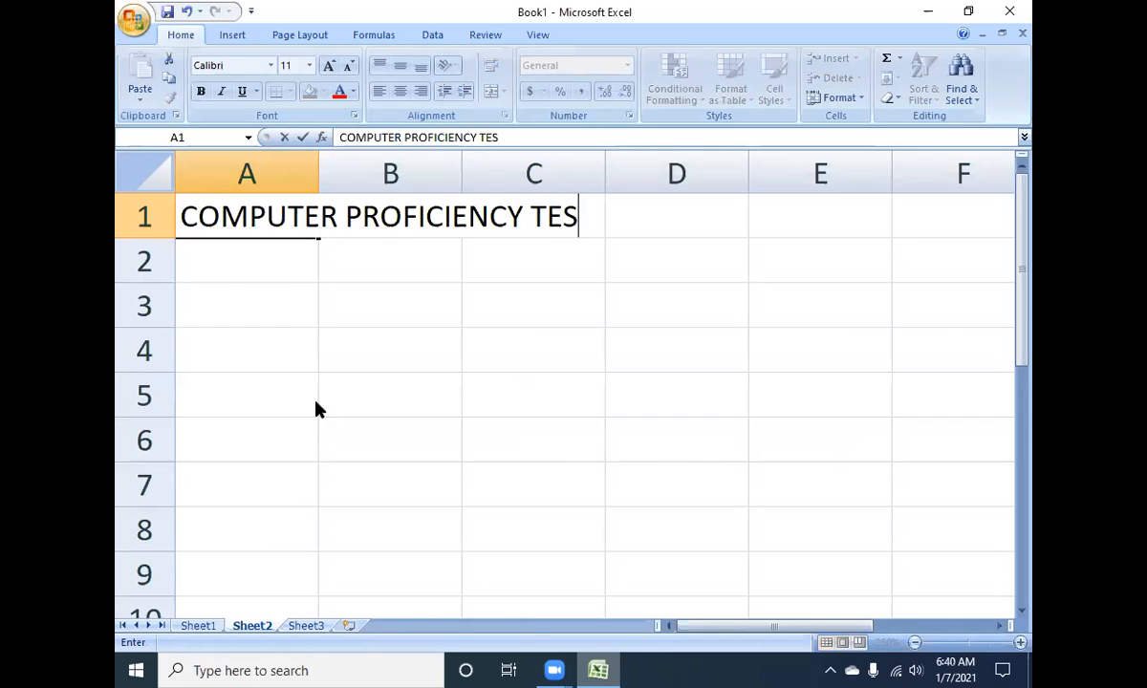
key(BackSpace)
text(T)
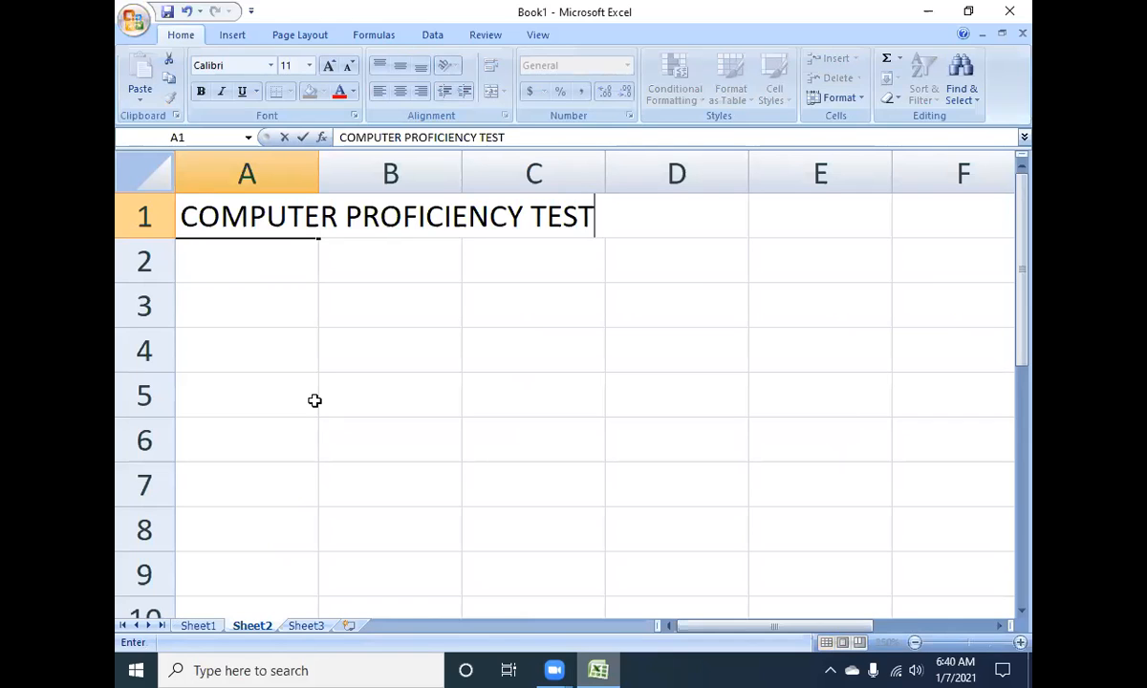
key(Right)
- Enter FRO in cell B1, next to the long text in A1
key(Left)
key(Right)
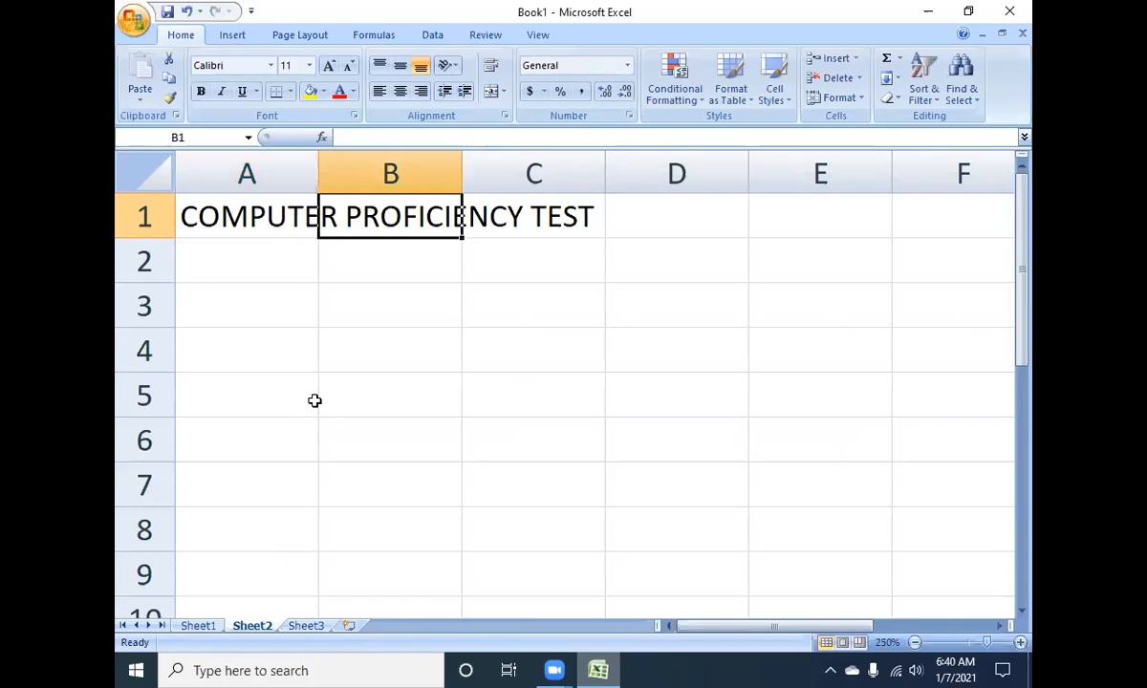
text(FRO)
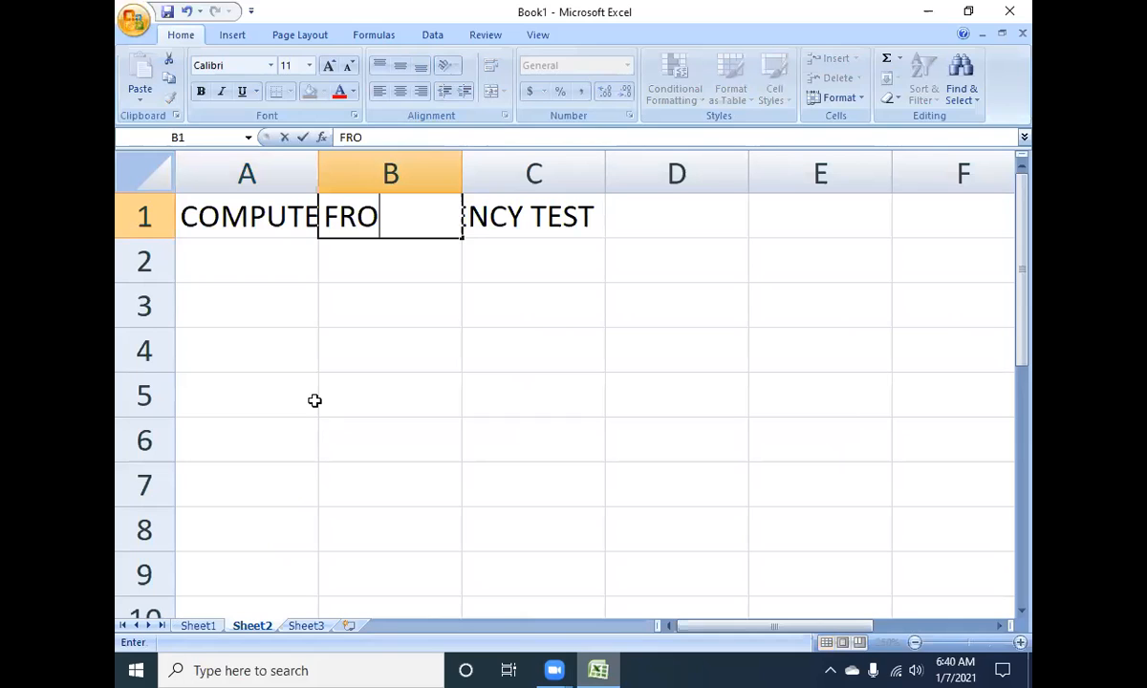
key(Return)
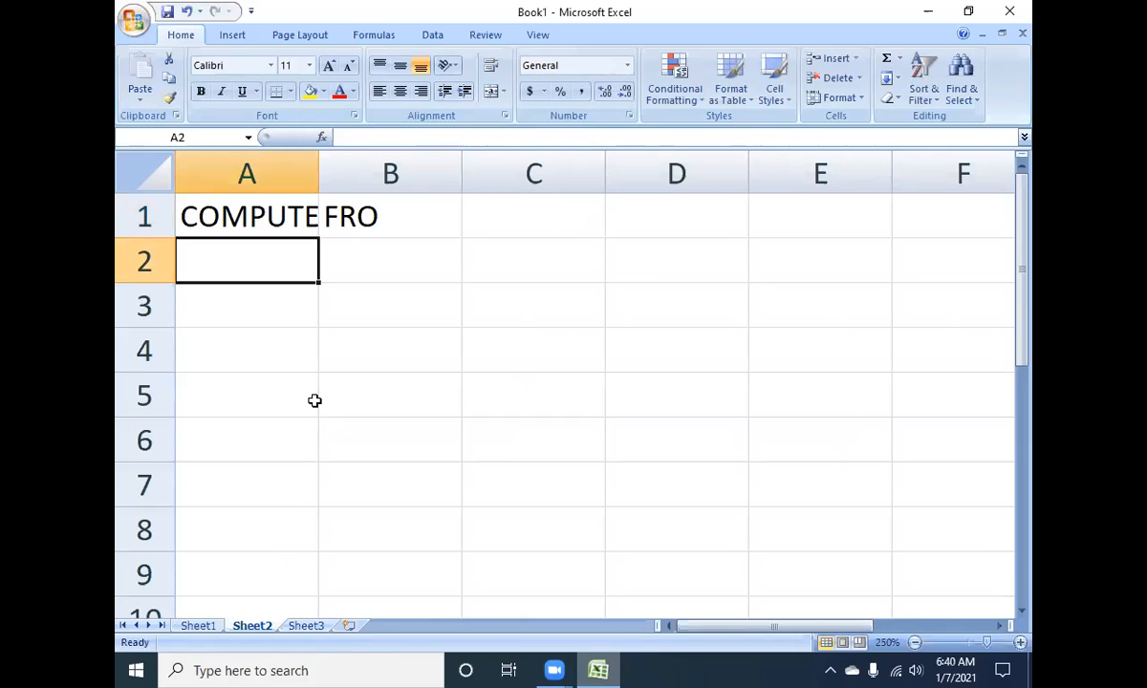
- AutoFit the width of column A to the text in A1 and undo the change, several times over
click(218, 161)
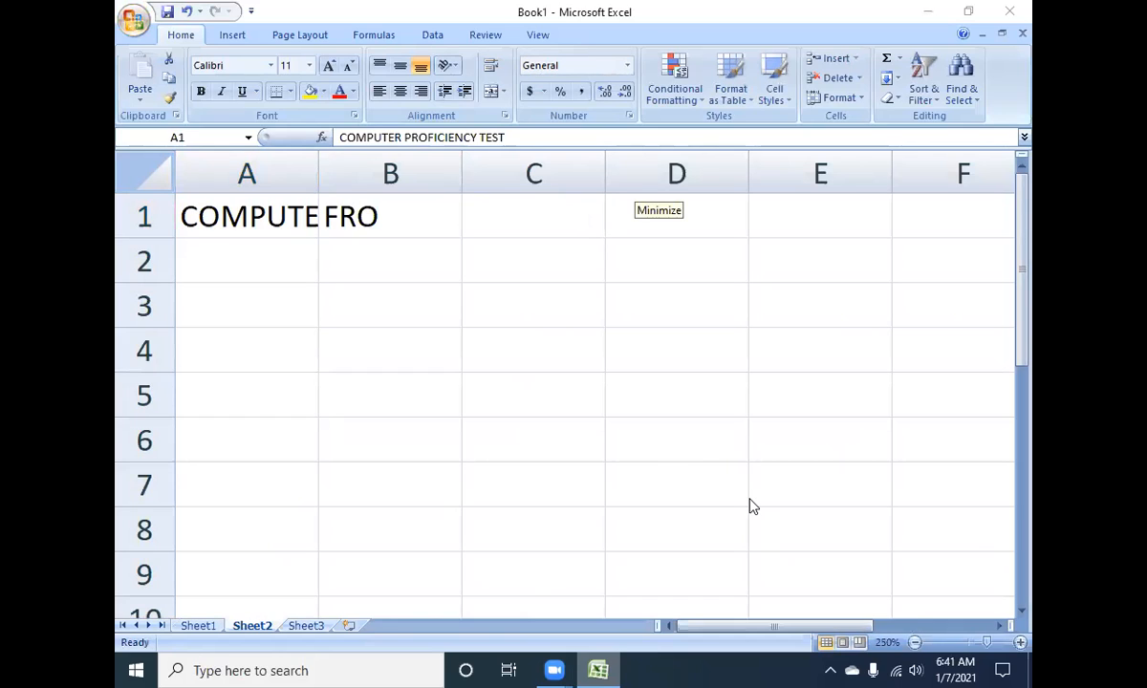
click(283, 179)
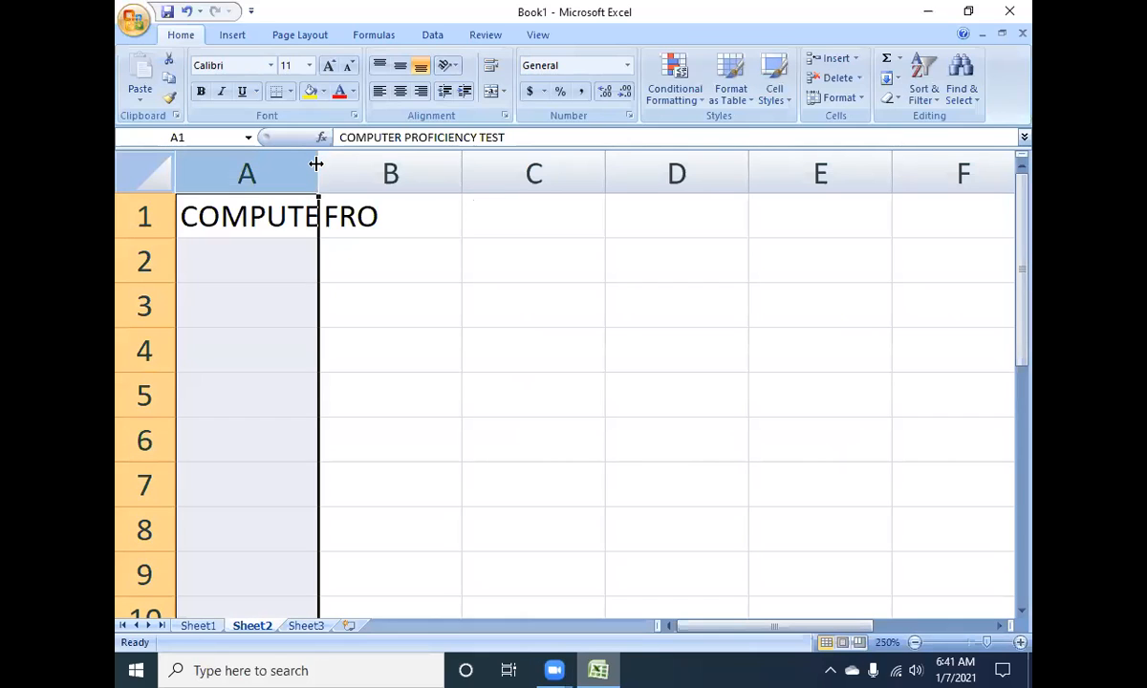
double_click(316, 163)
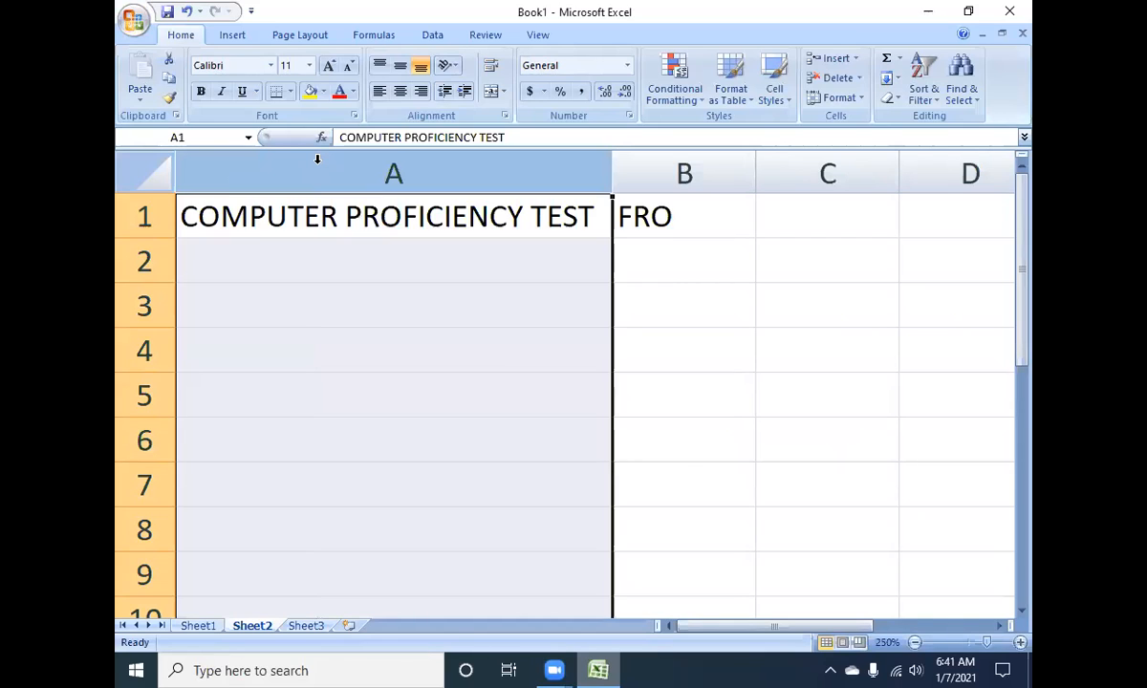
key(ctrl+z)
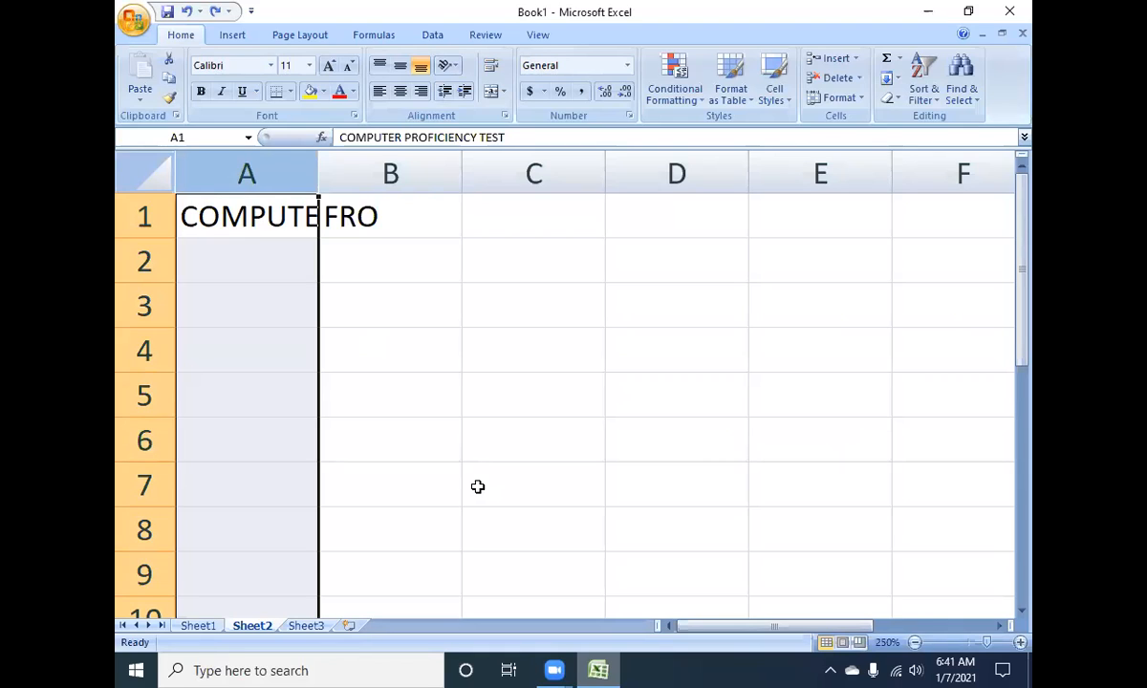
double_click(319, 173)
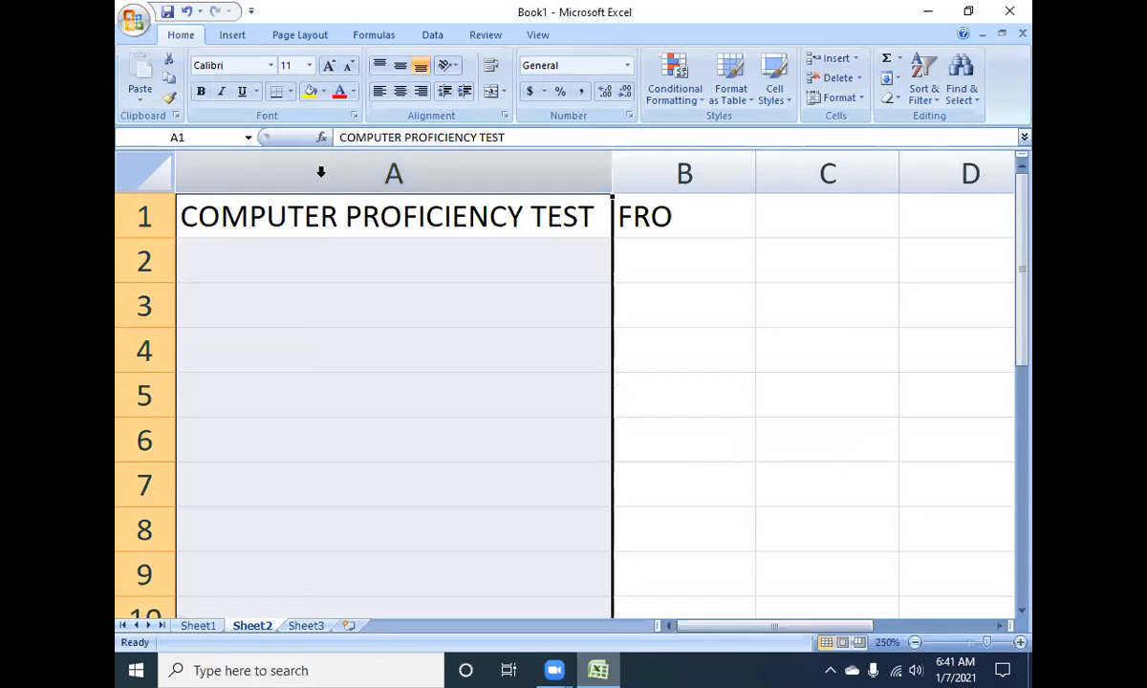
key(ctrl+z)
double_click(319, 176)
key(ctrl+z)
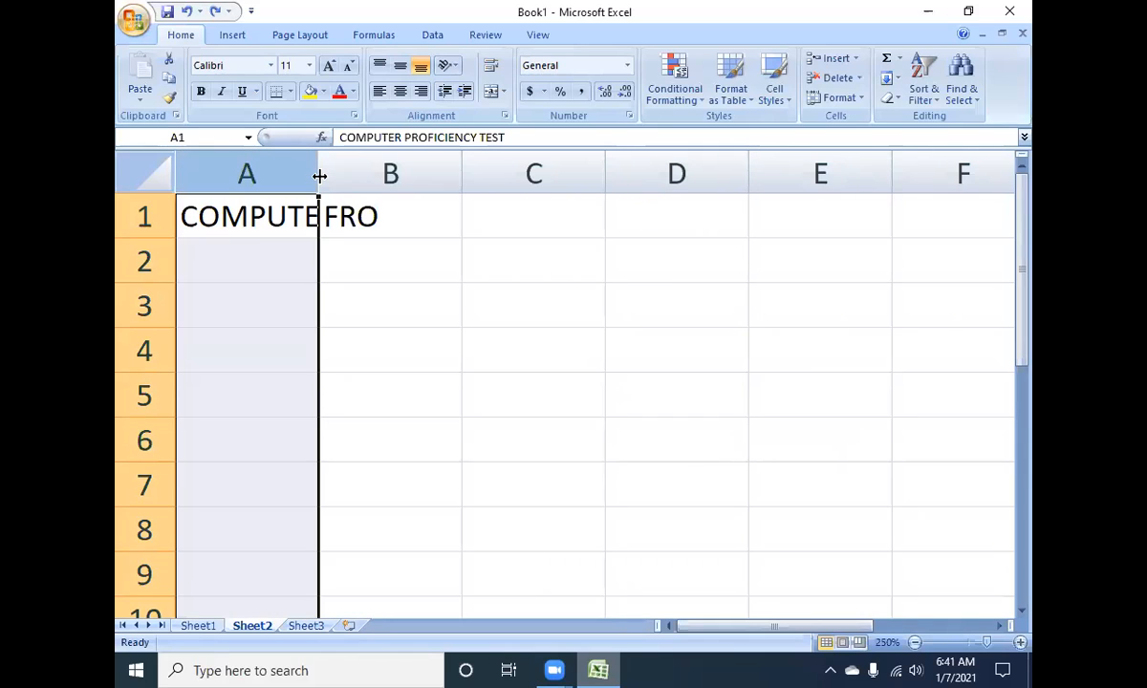
double_click(320, 176)
key(ctrl+z)
click(561, 671)
click(618, 620)
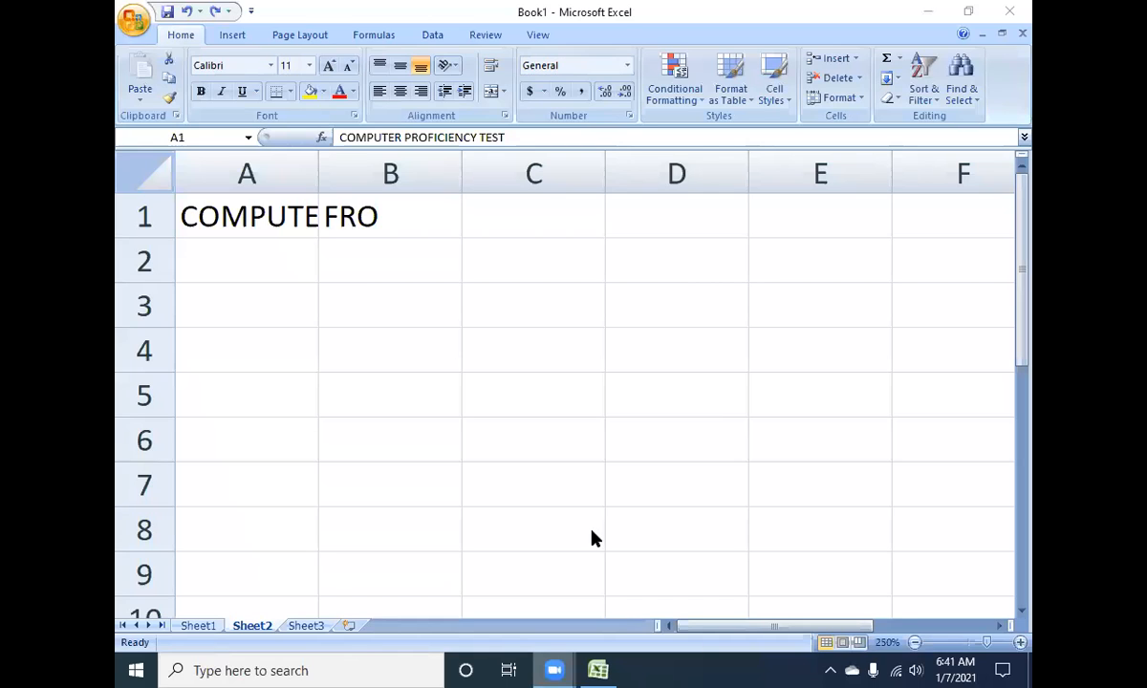
- Select column A again and AutoFit its width twice more, undoing the resize each time
click(277, 165)
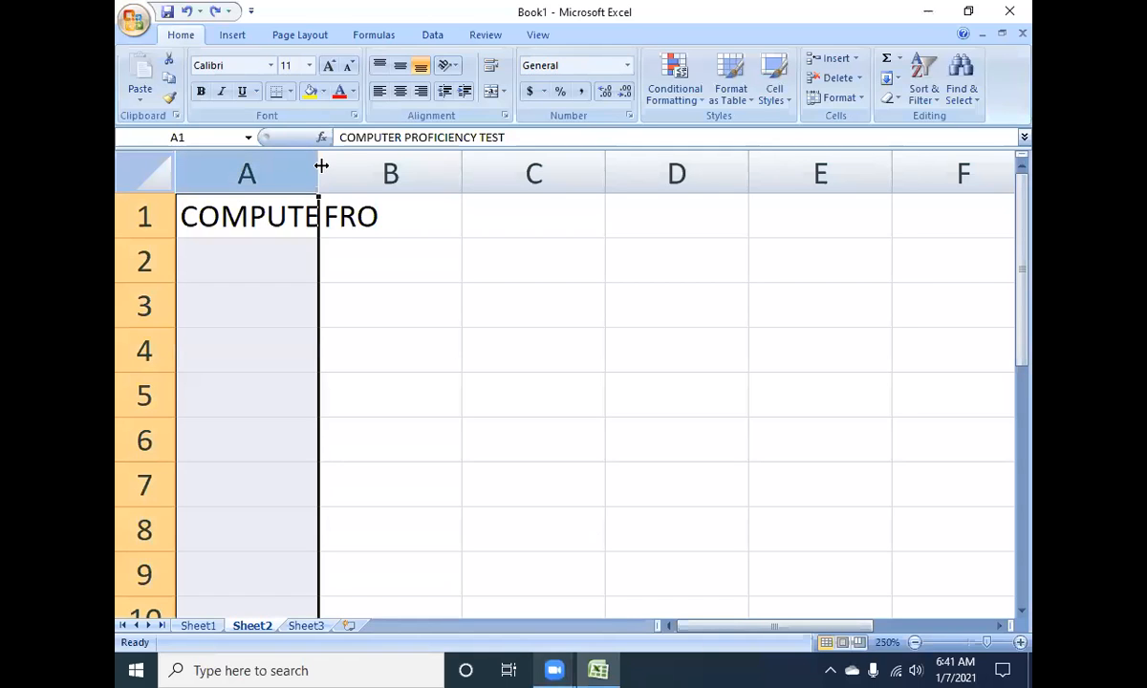
double_click(321, 166)
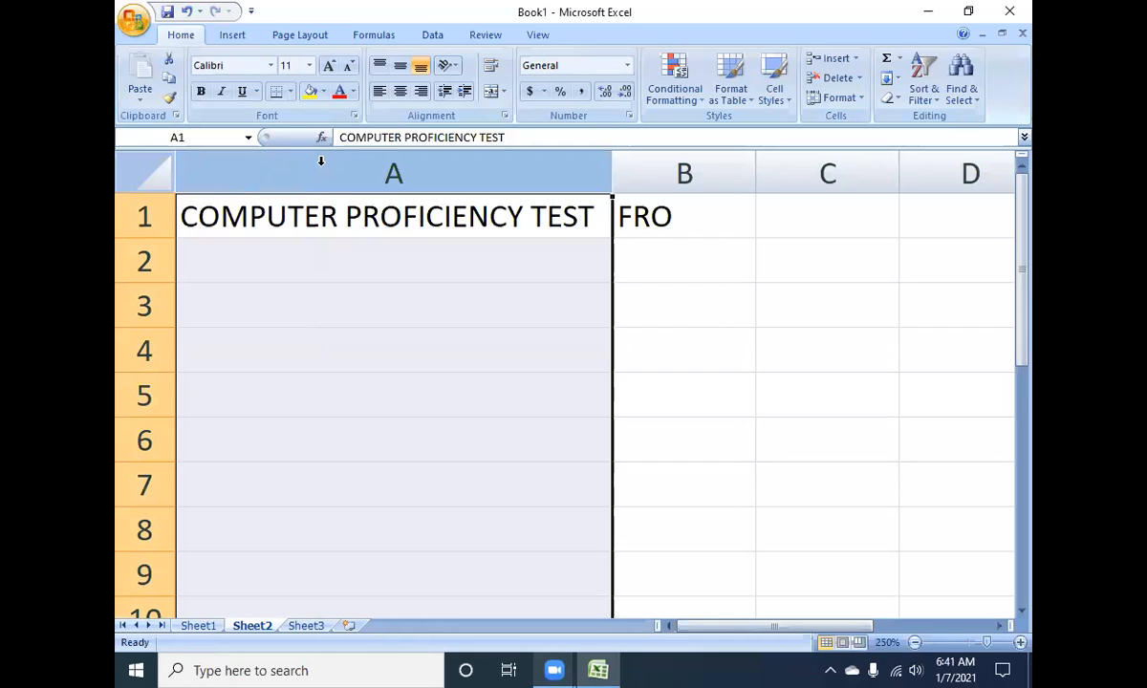
key(ctrl+z)
click(320, 164)
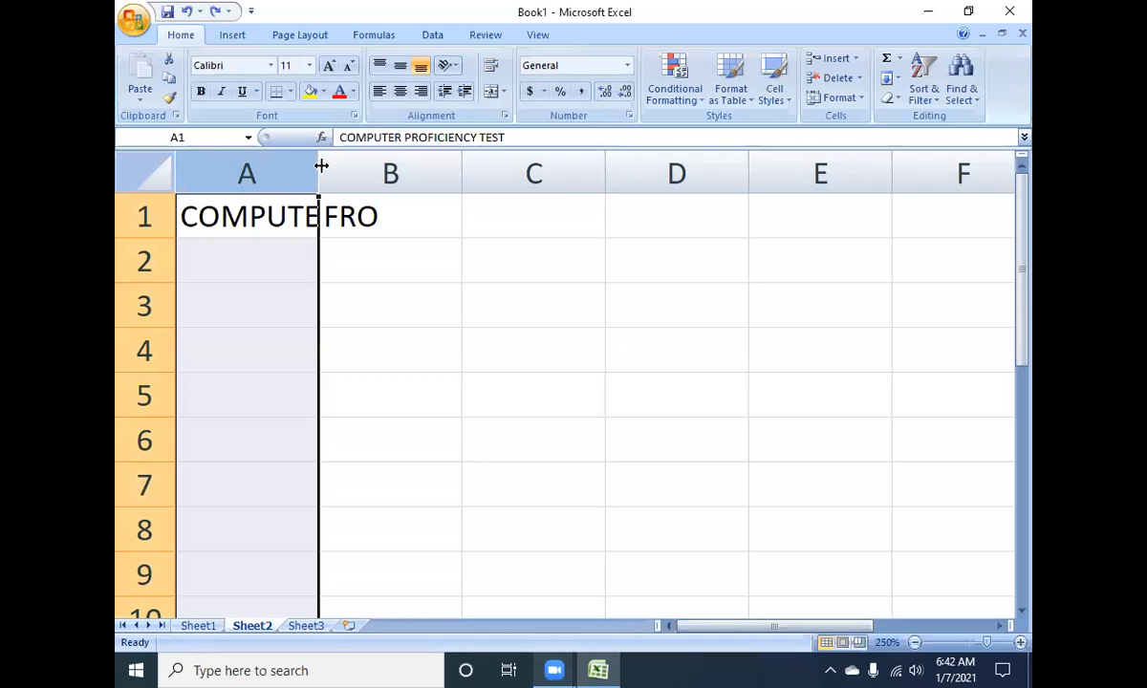
double_click(321, 166)
key(ctrl+z)
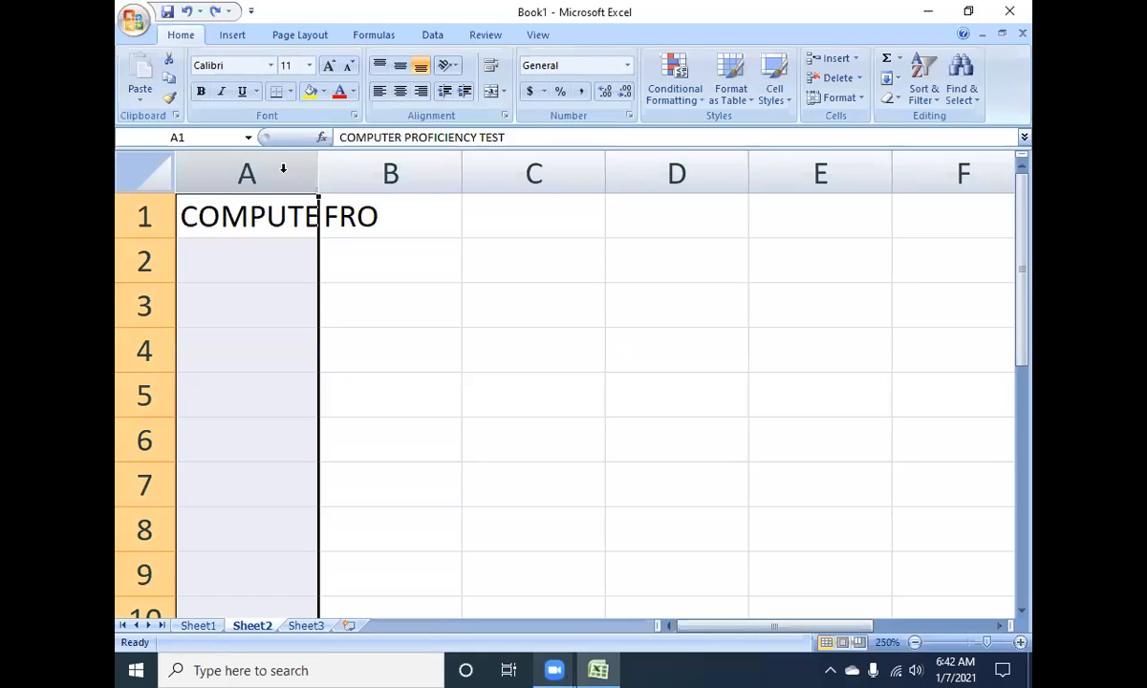
- Select the whole columns B, C, D, E and F one after another
click(369, 167)
click(531, 165)
click(709, 159)
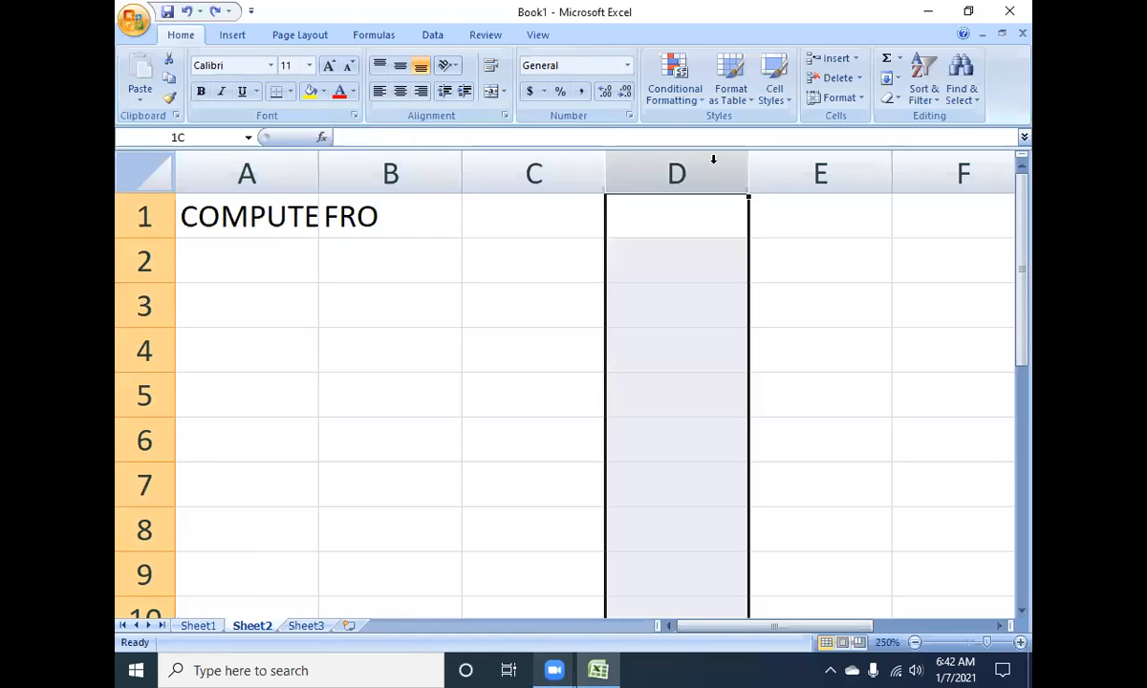
click(824, 163)
click(939, 165)
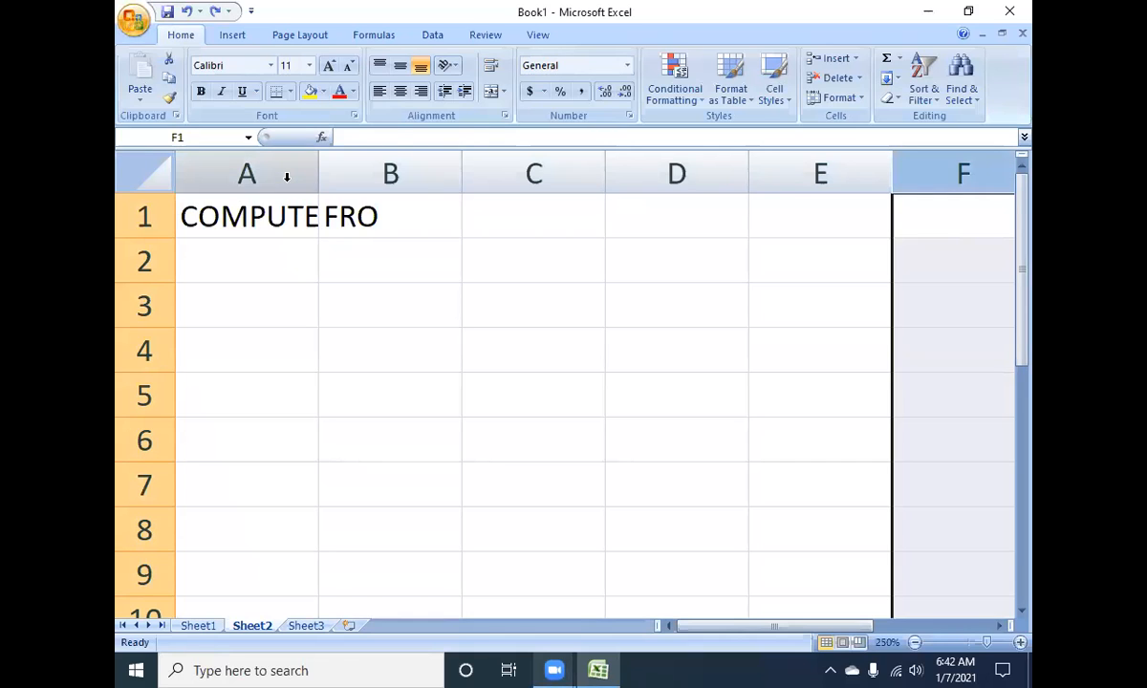
- Reselect column A and repeatedly fit its width to COMPUTER PROFICIENCY TEST, undoing every width change
click(253, 169)
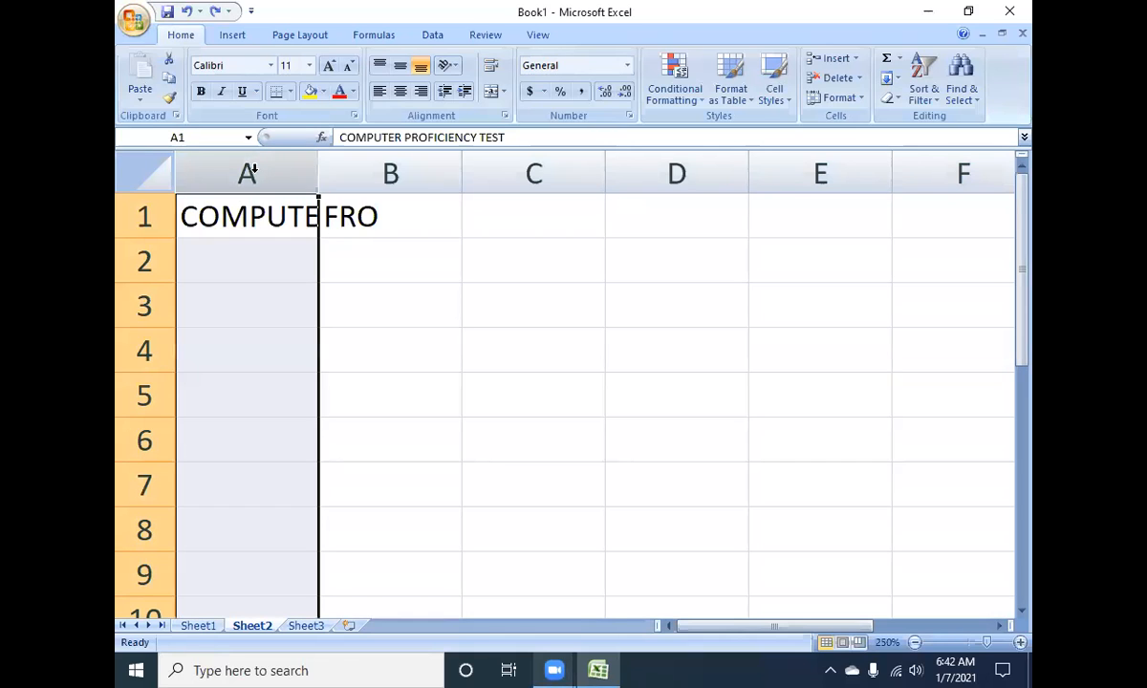
double_click(318, 166)
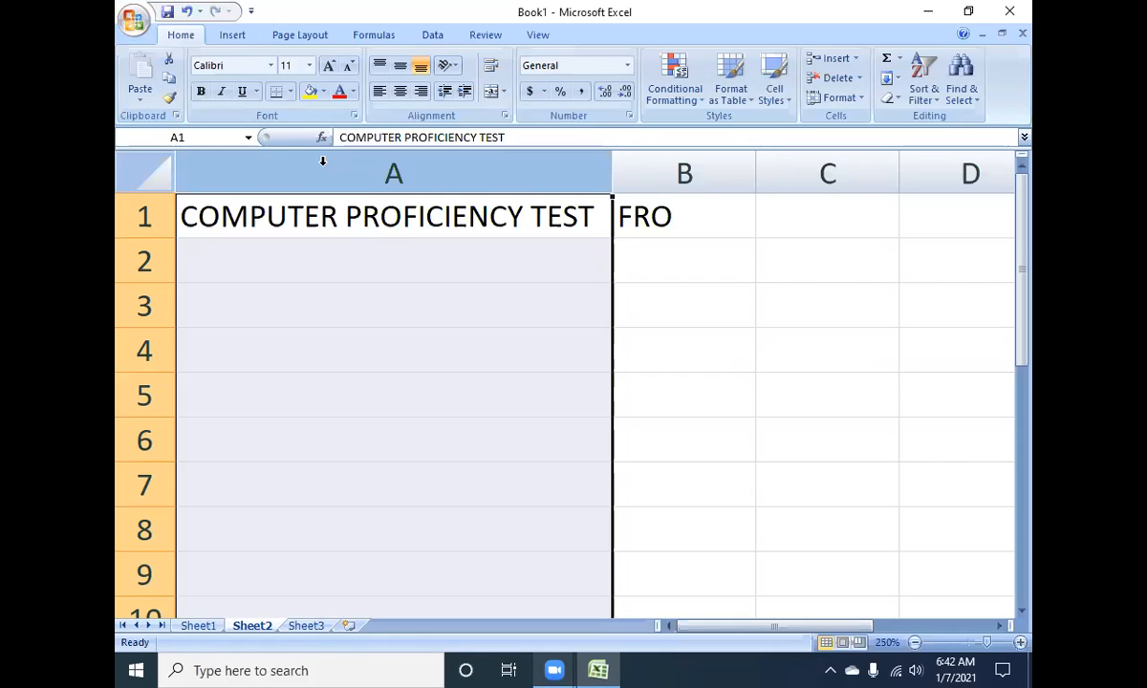
key(ctrl+z)
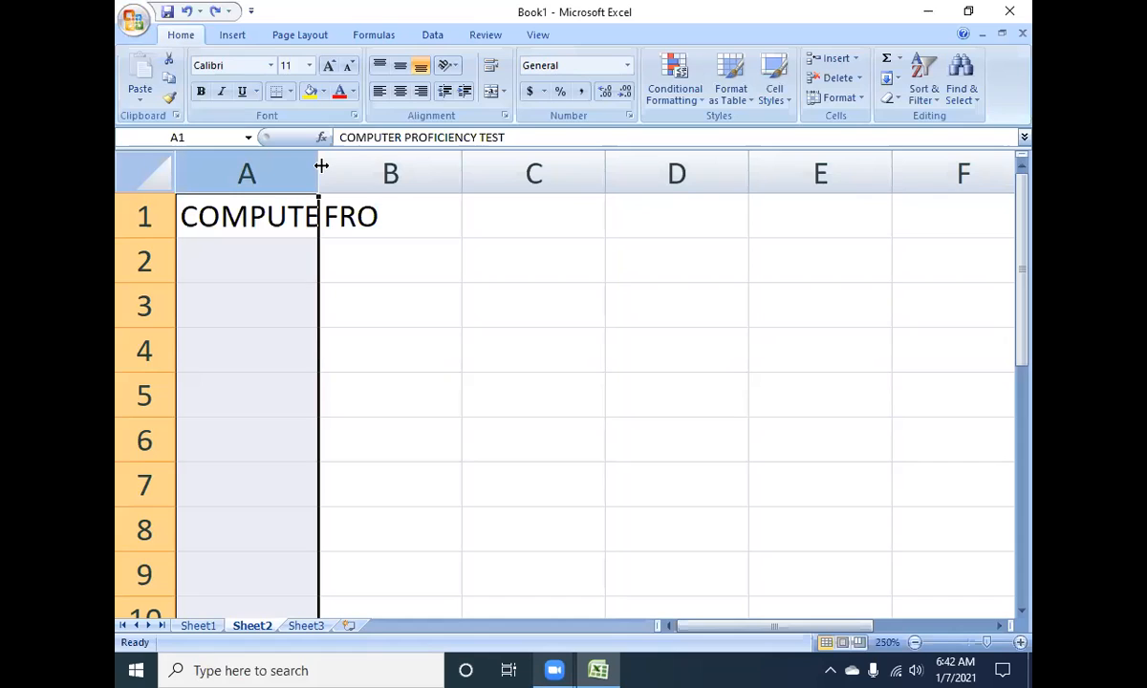
double_click(320, 166)
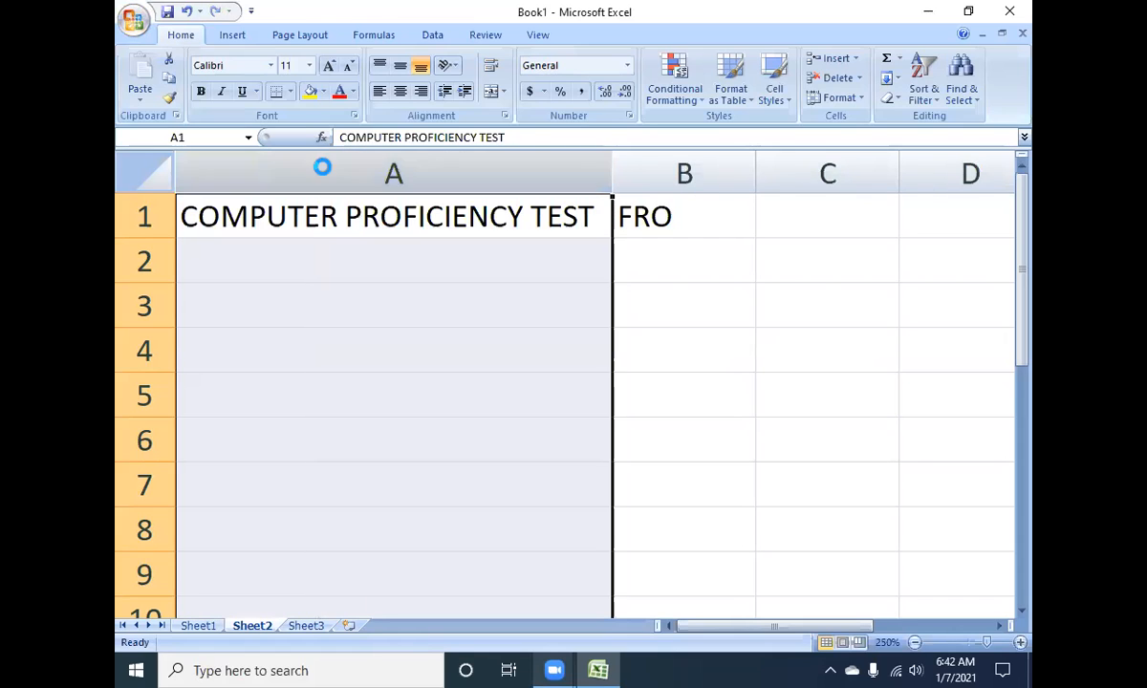
key(ctrl+z)
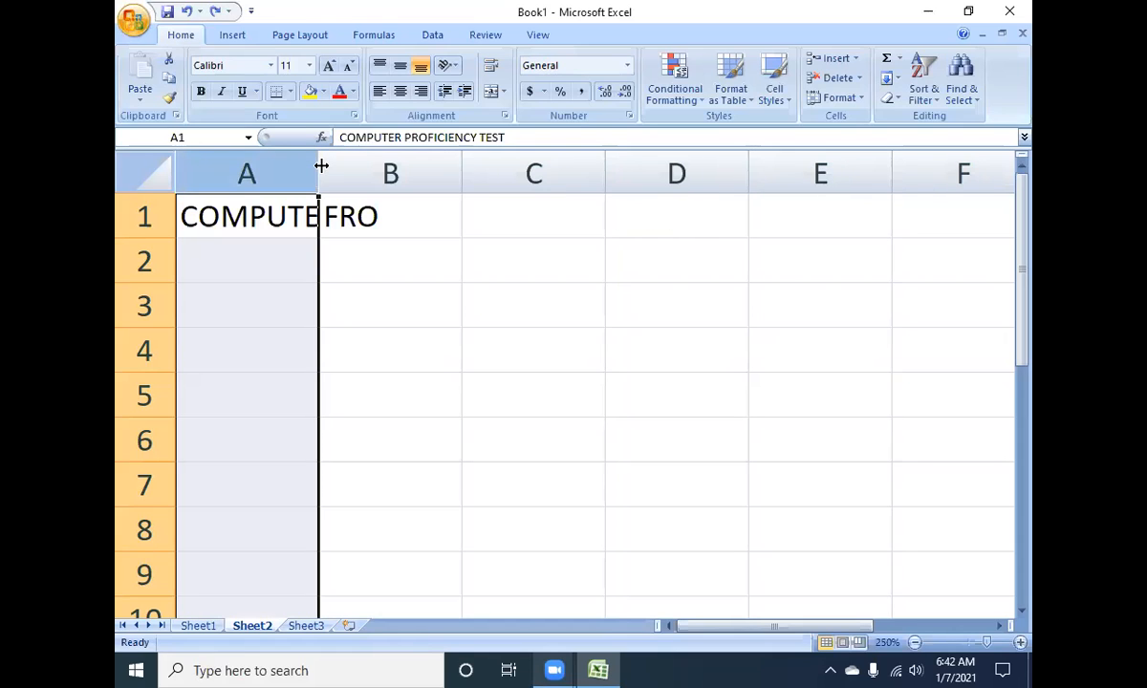
double_click(320, 167)
key(ctrl+z)
click(285, 214)
click(303, 161)
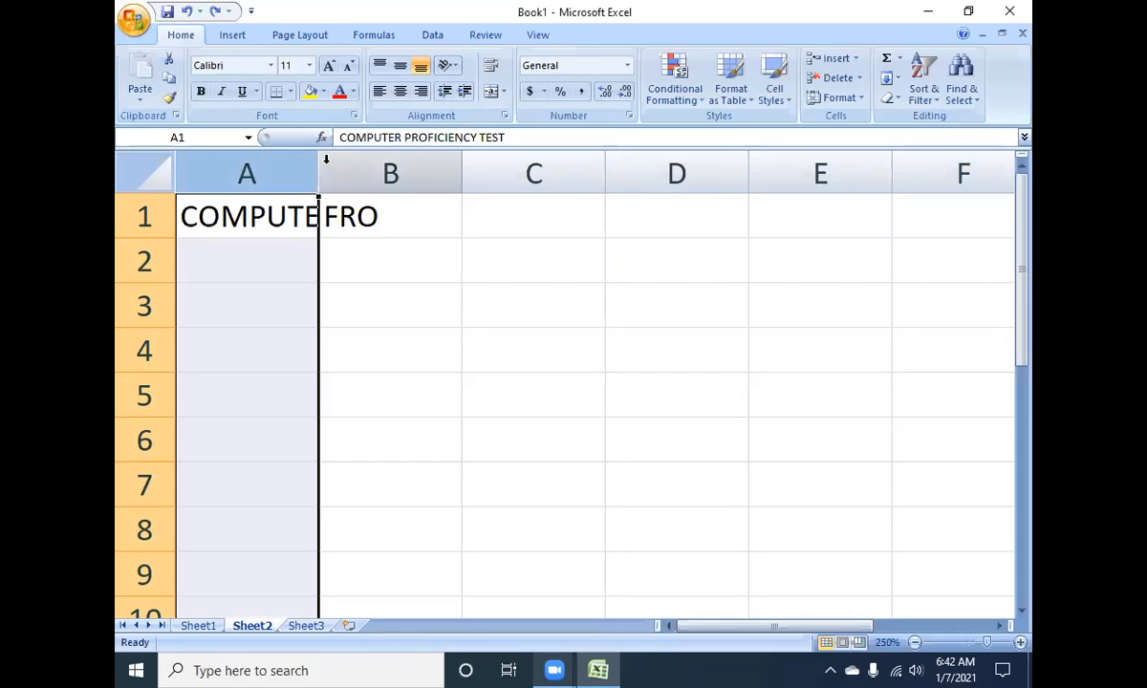
double_click(318, 165)
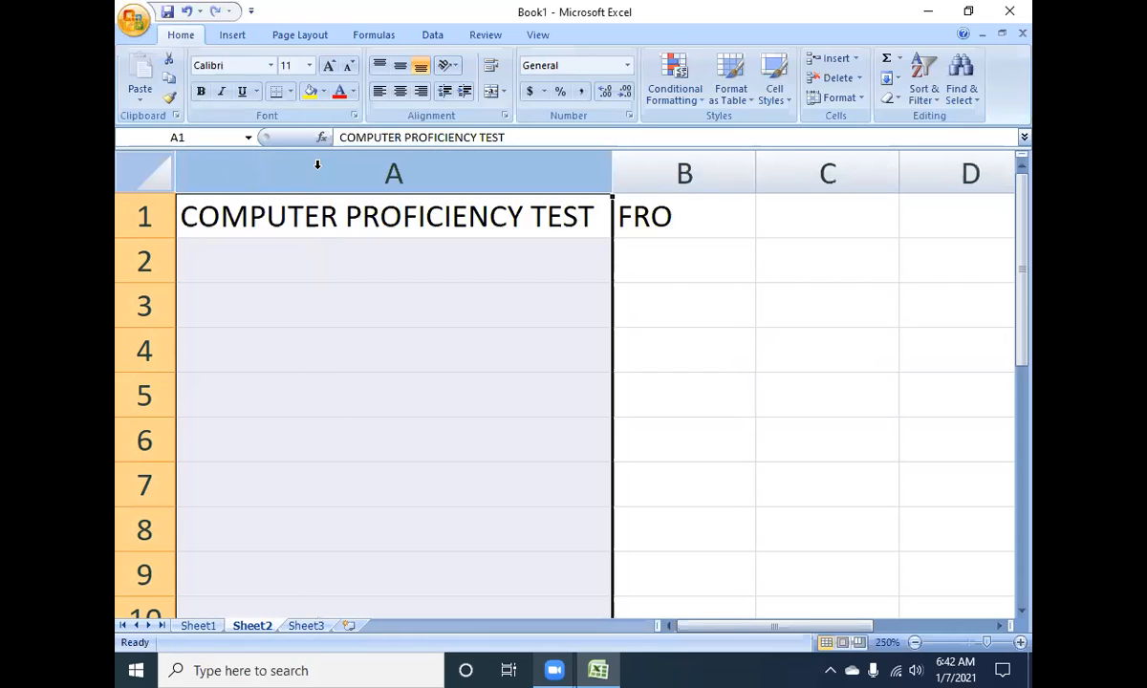
key(ctrl+z)
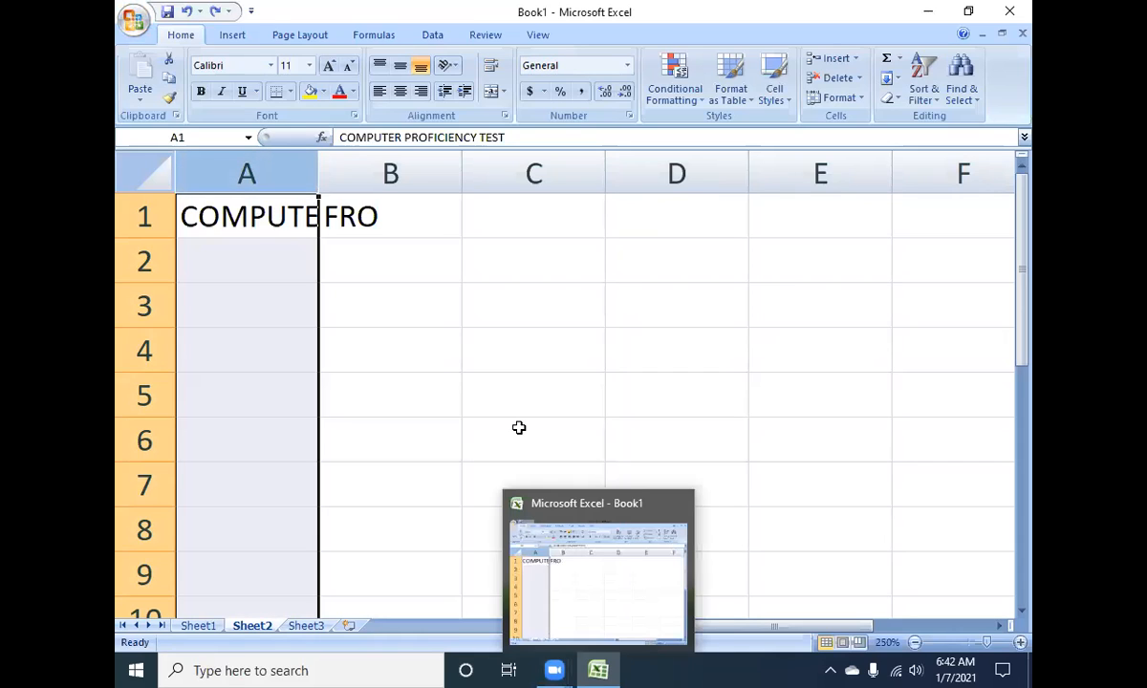
click(628, 510)
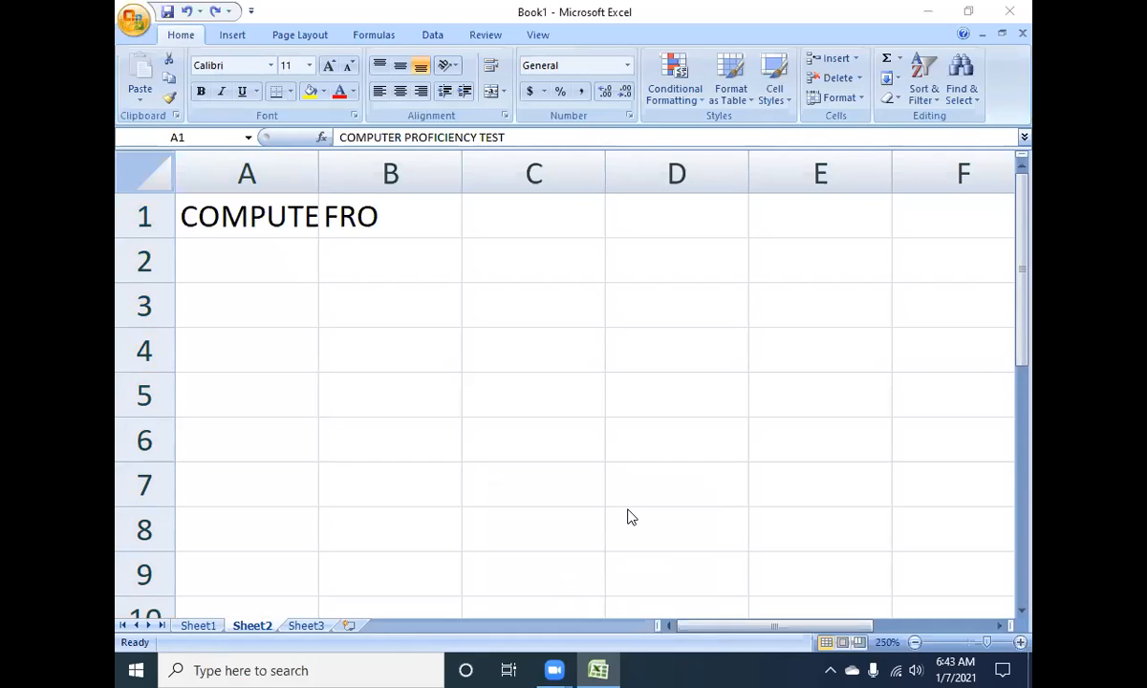
click(251, 358)
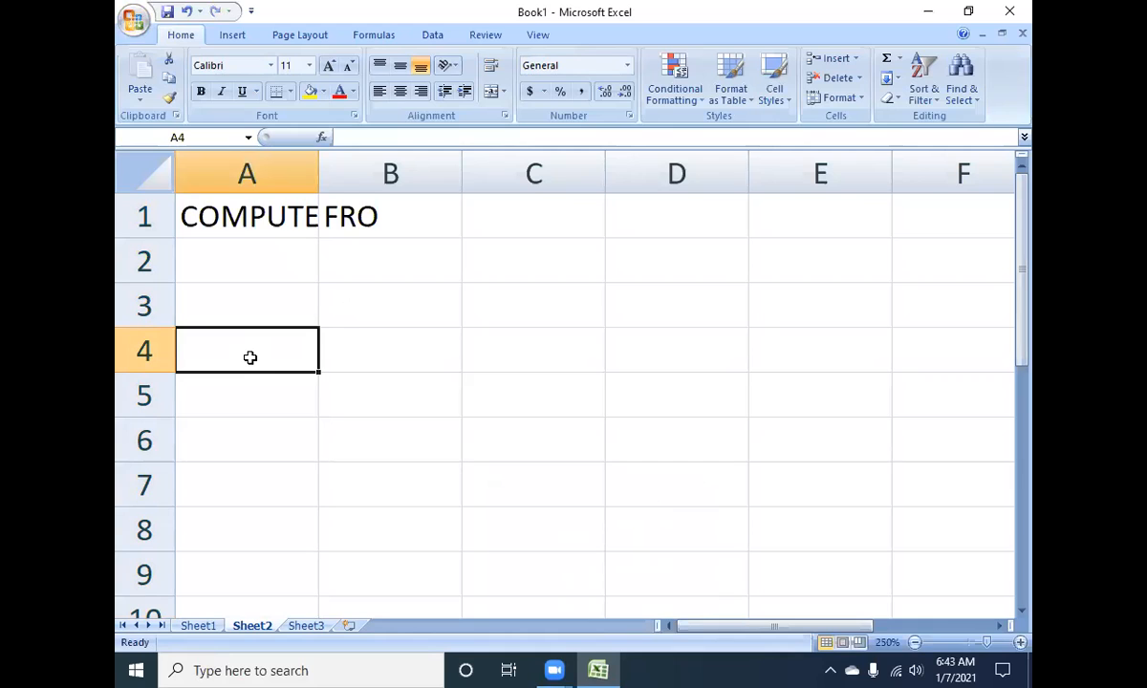
text(COMPUTER)
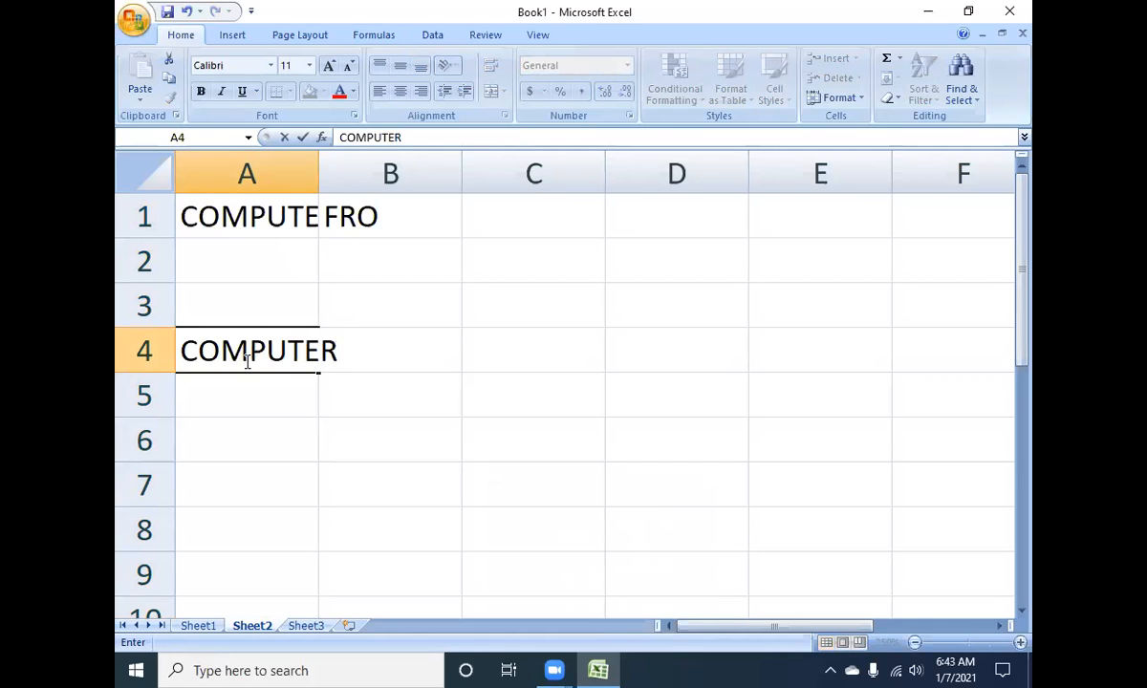
key(Escape)
- Widen column A slightly so the word COMPUTER just fits, and enter COMPUTER in cell A5
click(269, 177)
drag(317, 163, 339, 168)
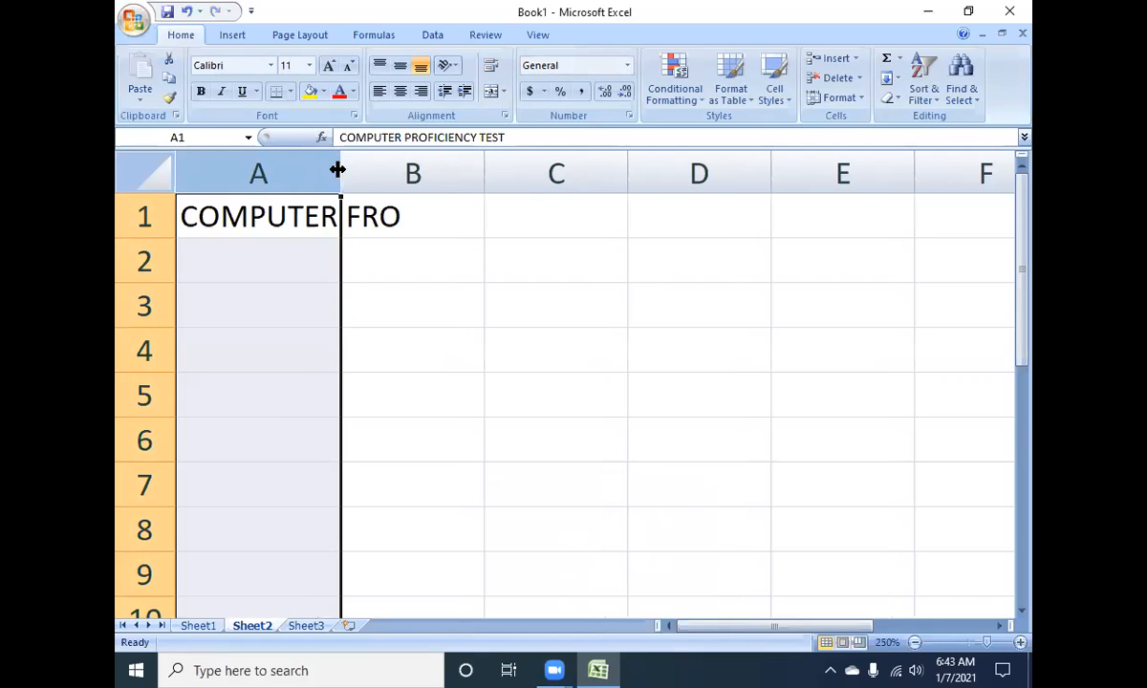
click(253, 376)
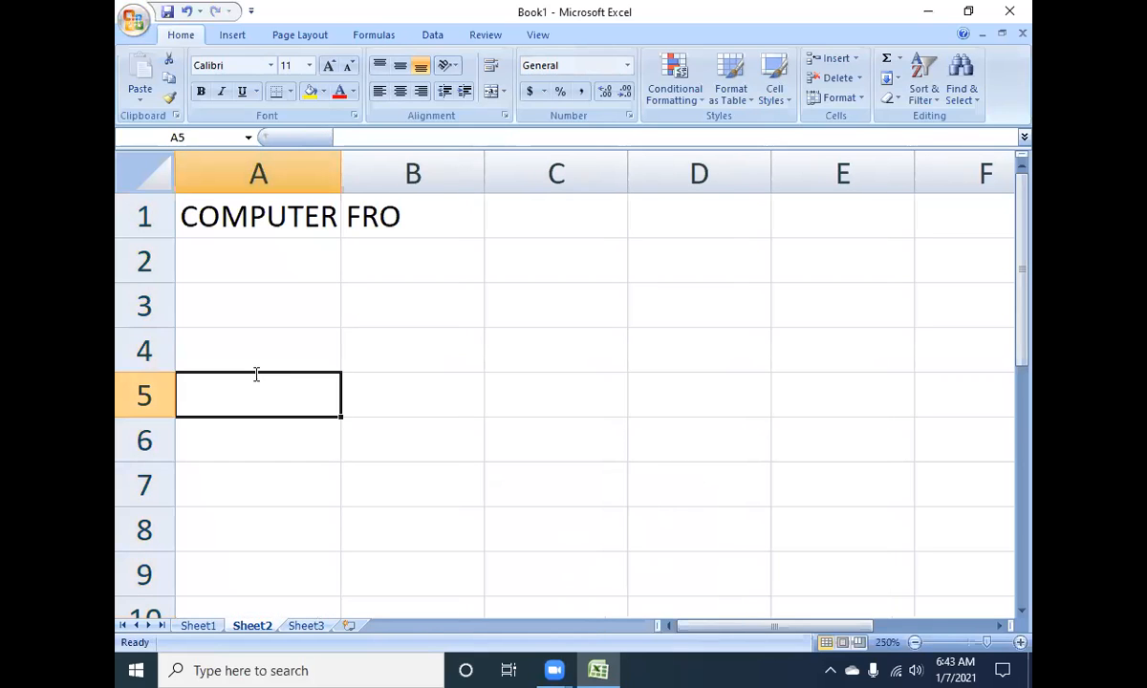
text(COMPUTER)
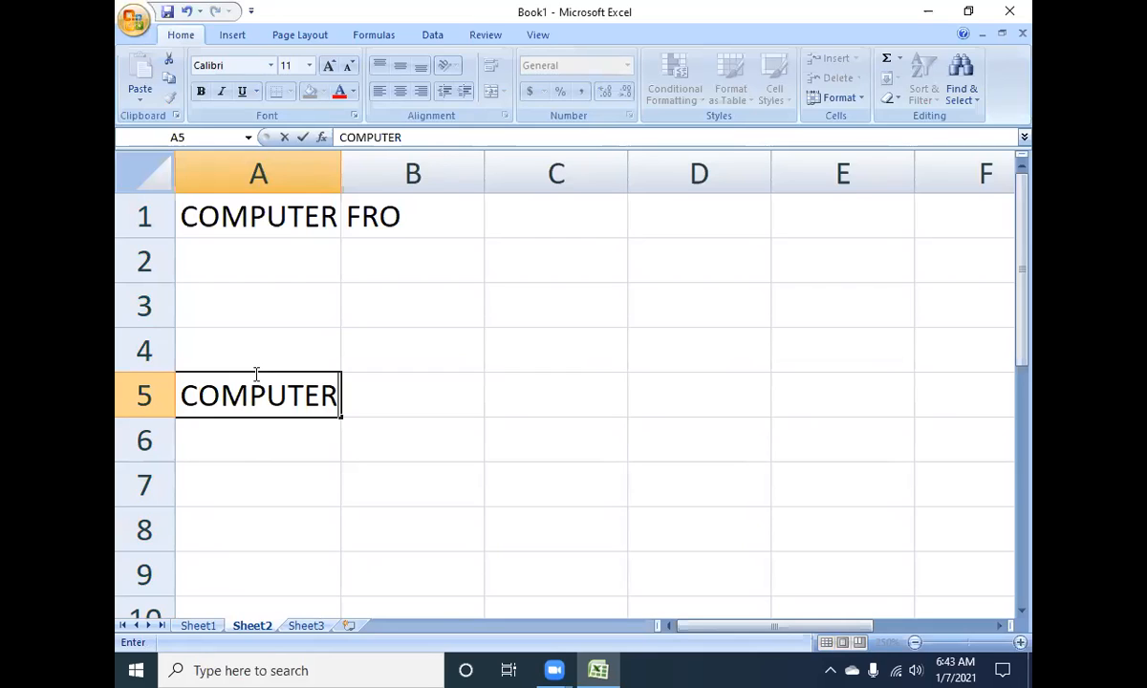
key(Return)
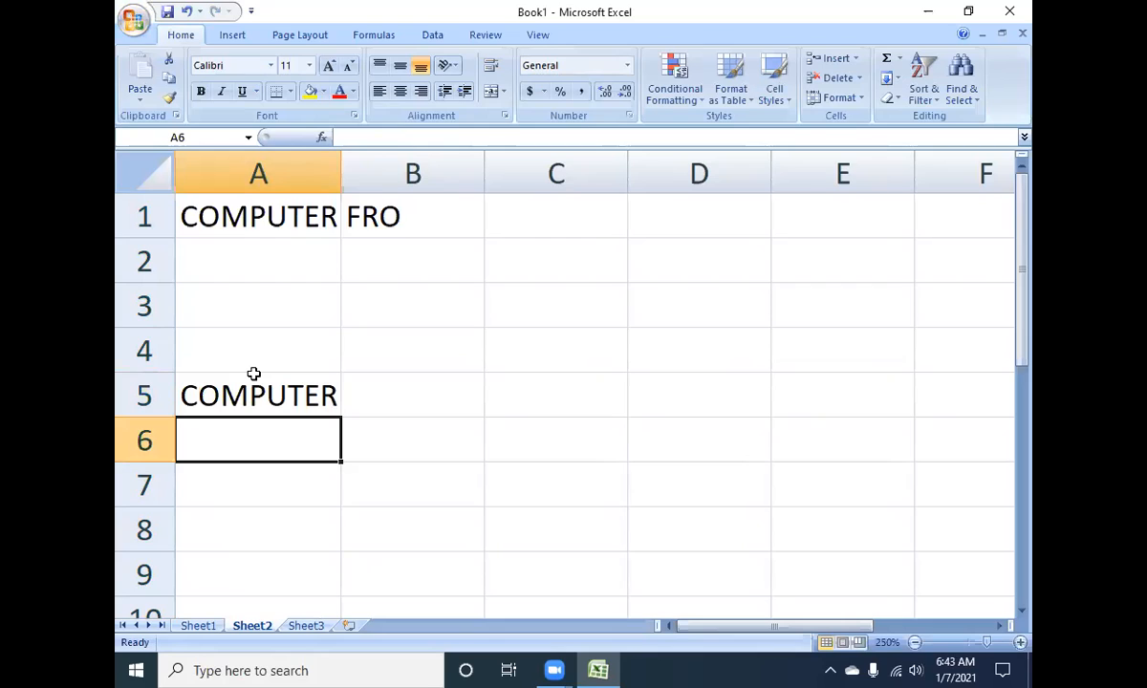
- Edit cell A5 to add PROFICIENCY and TEST below COMPUTER, each on its own line within the cell
click(254, 375)
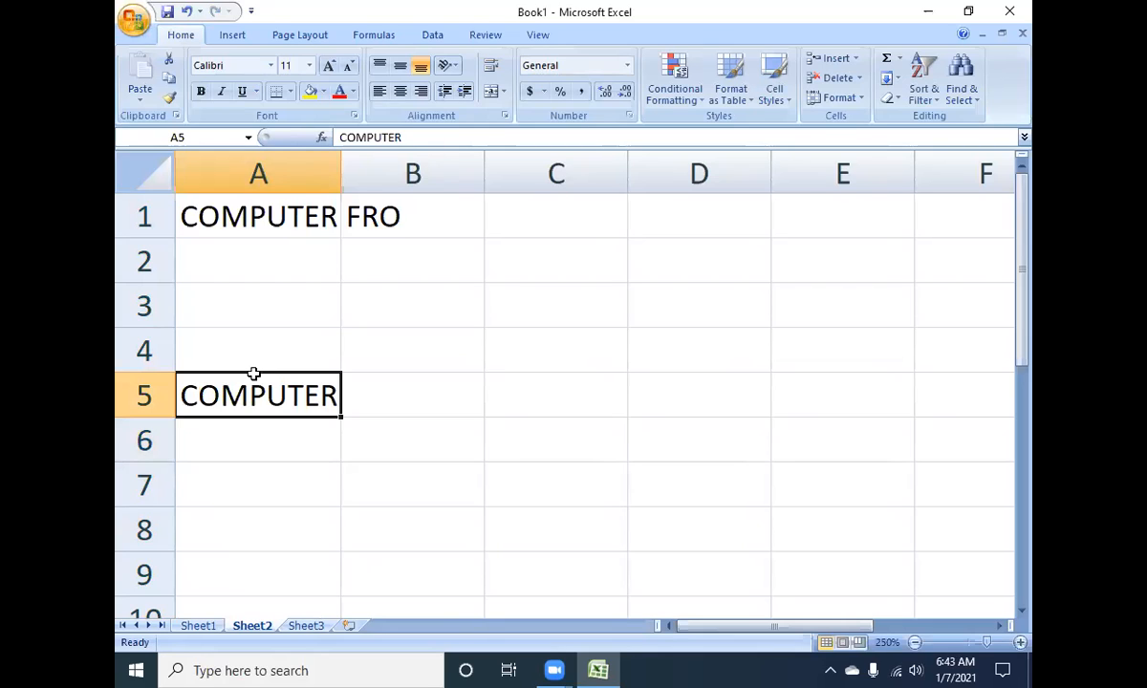
double_click(255, 374)
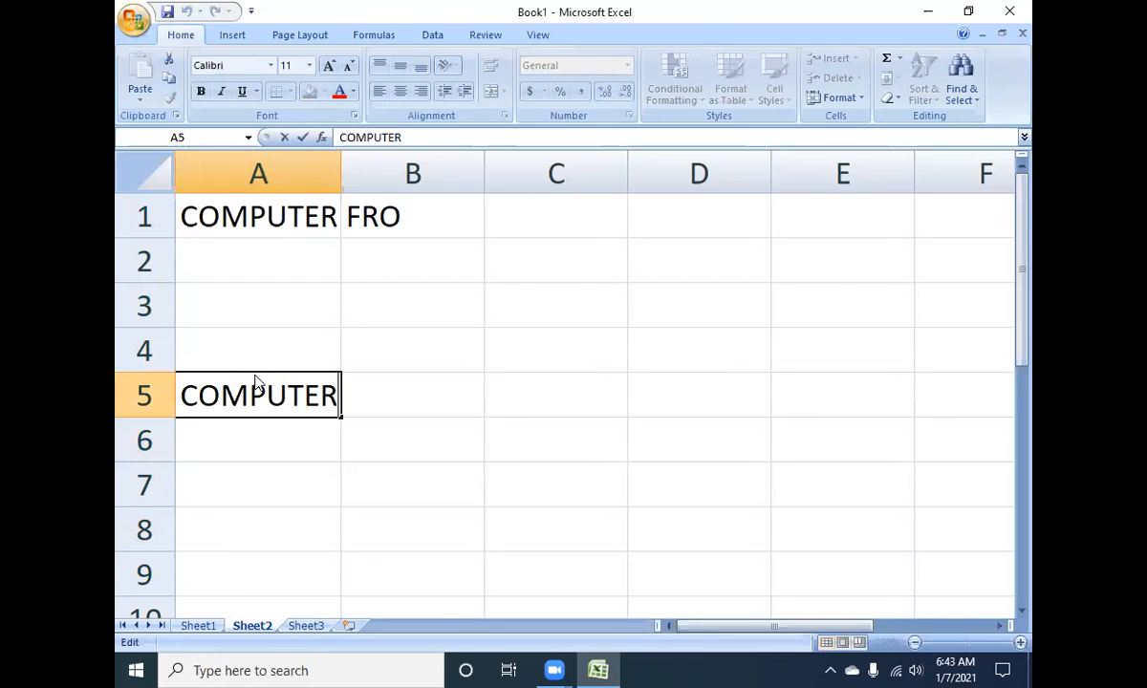
key(Escape)
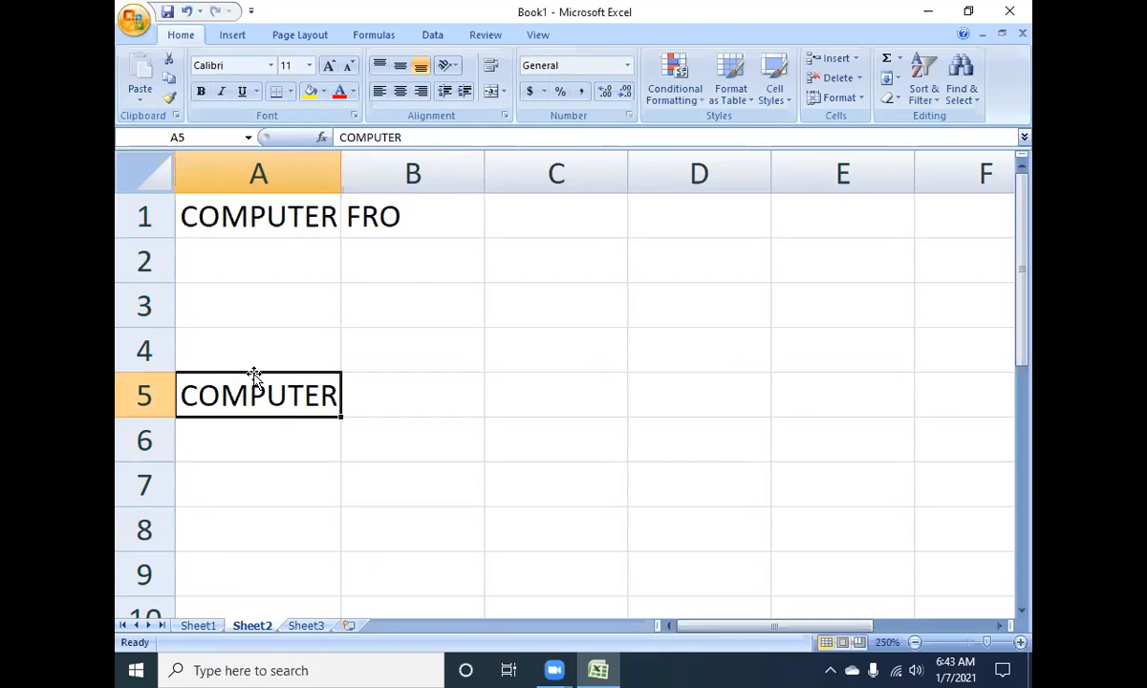
double_click(254, 375)
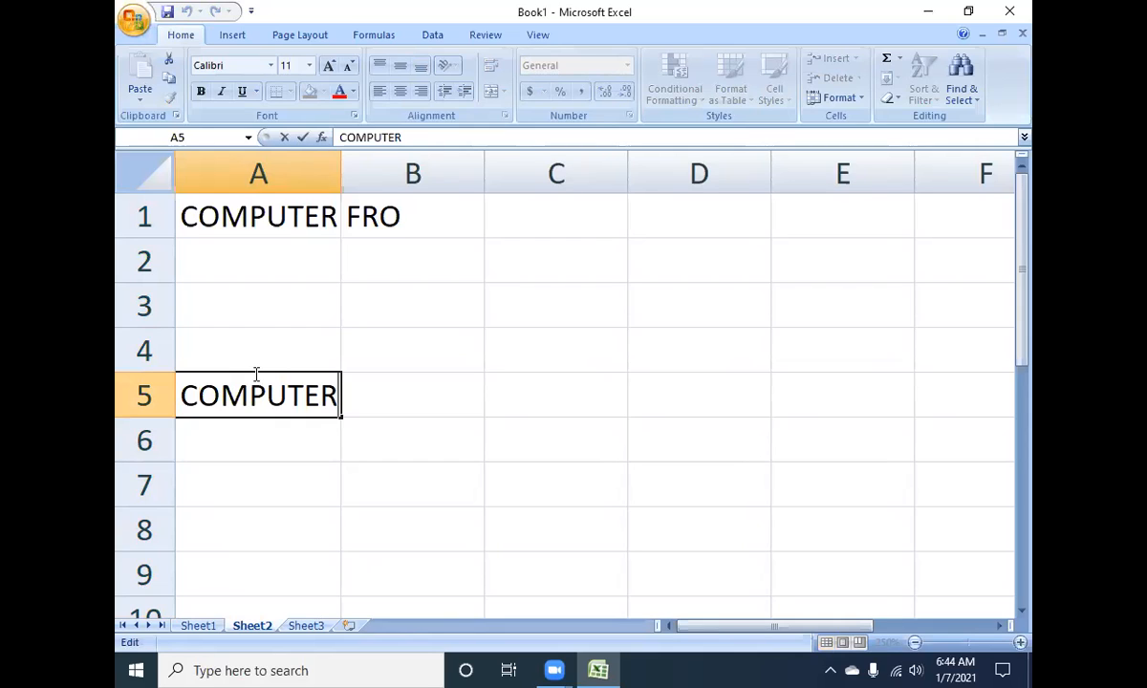
key(alt+Return)
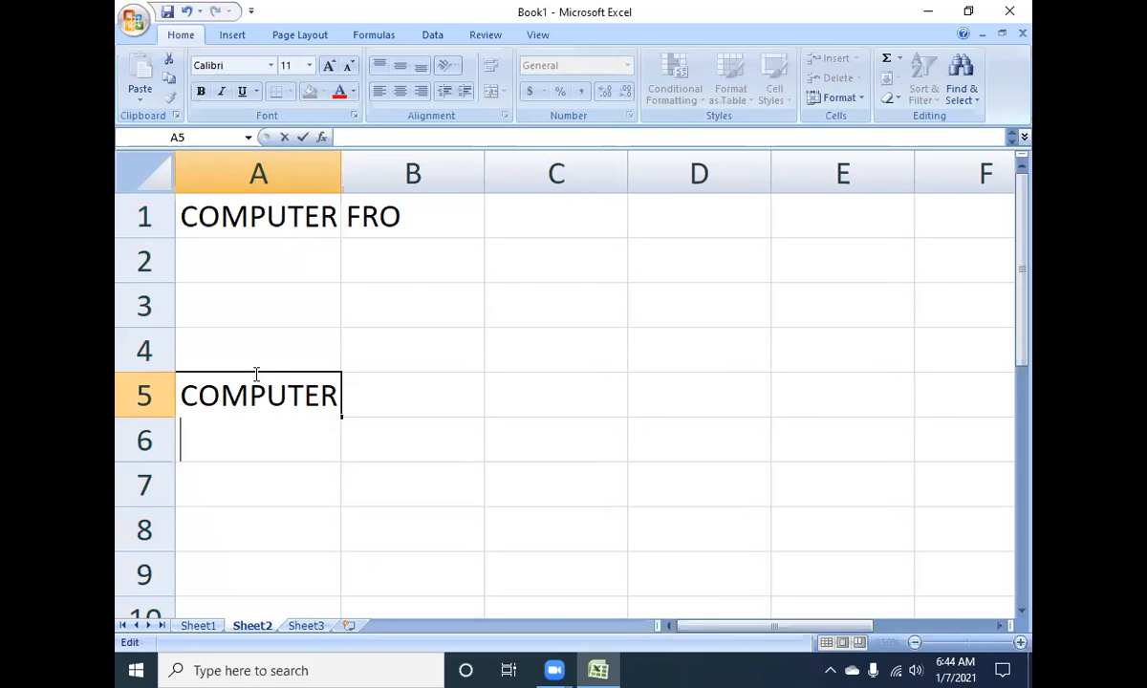
text(PRO)
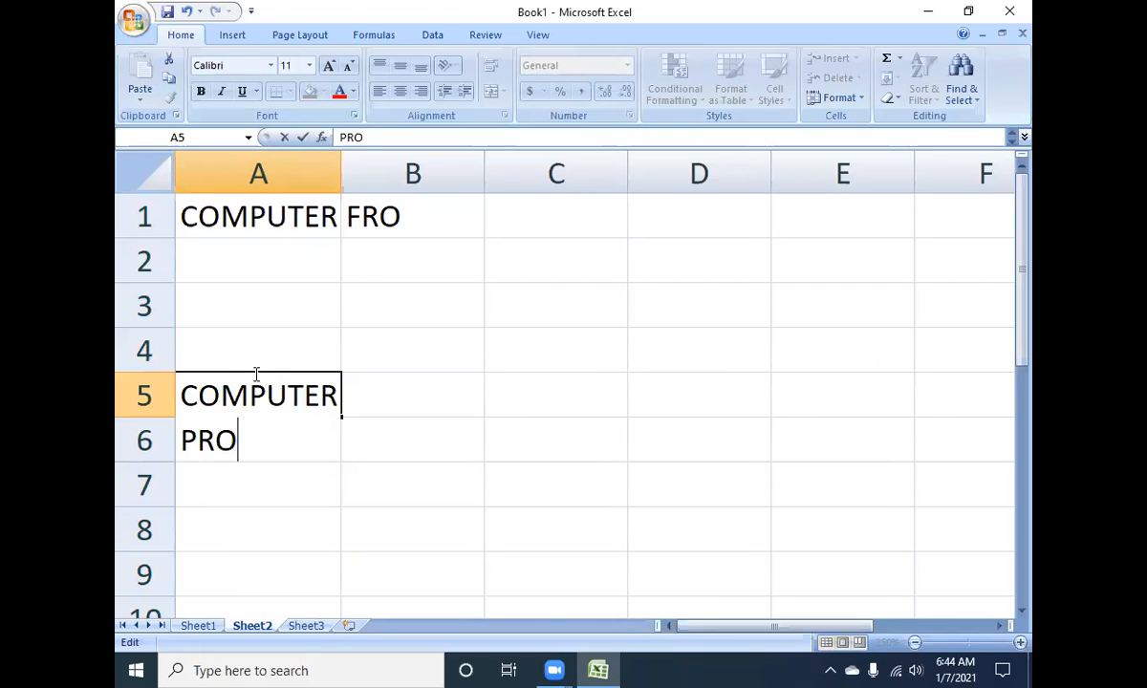
text(FICIENCY)
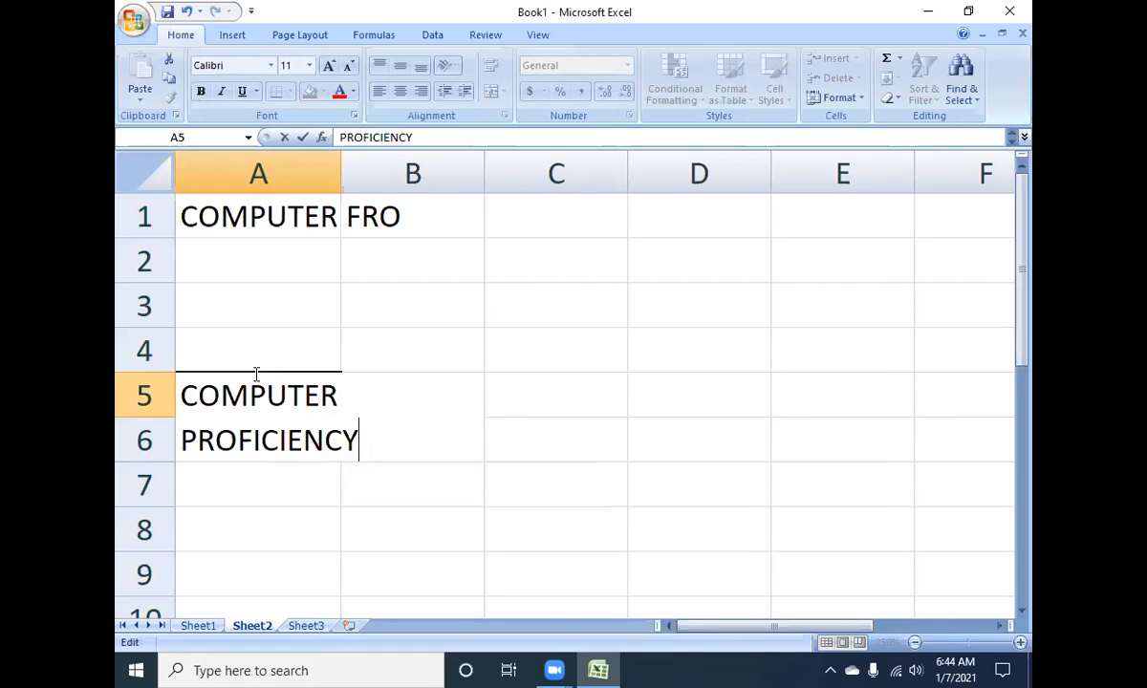
key(alt+Return)
text(TEST)
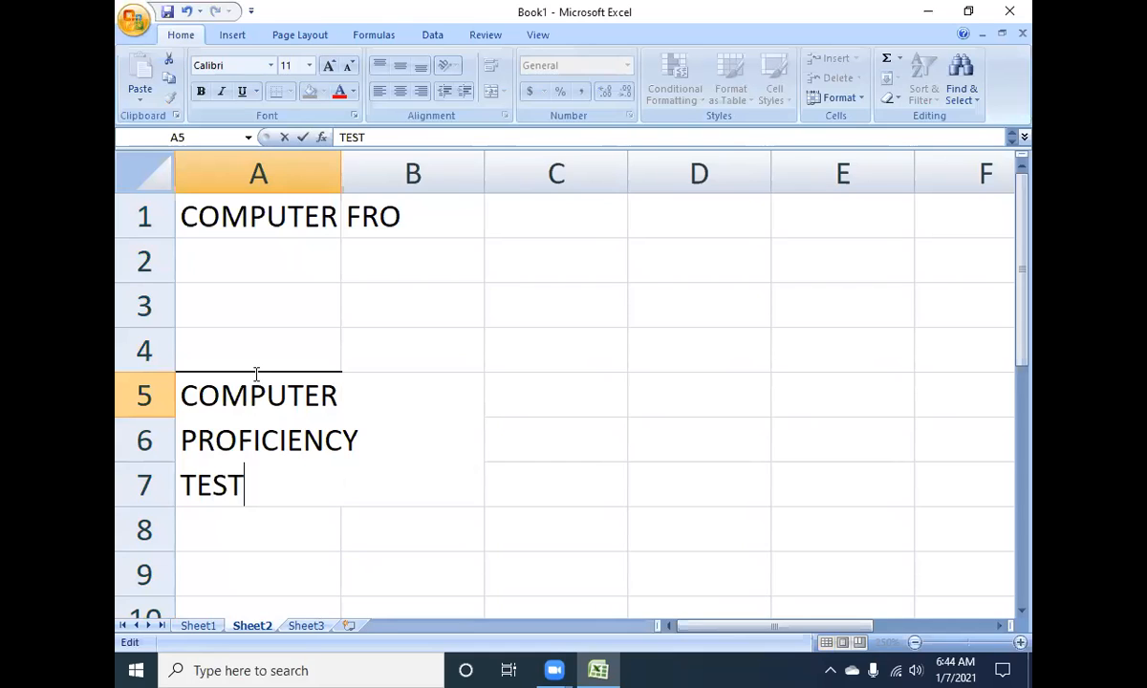
key(Return)
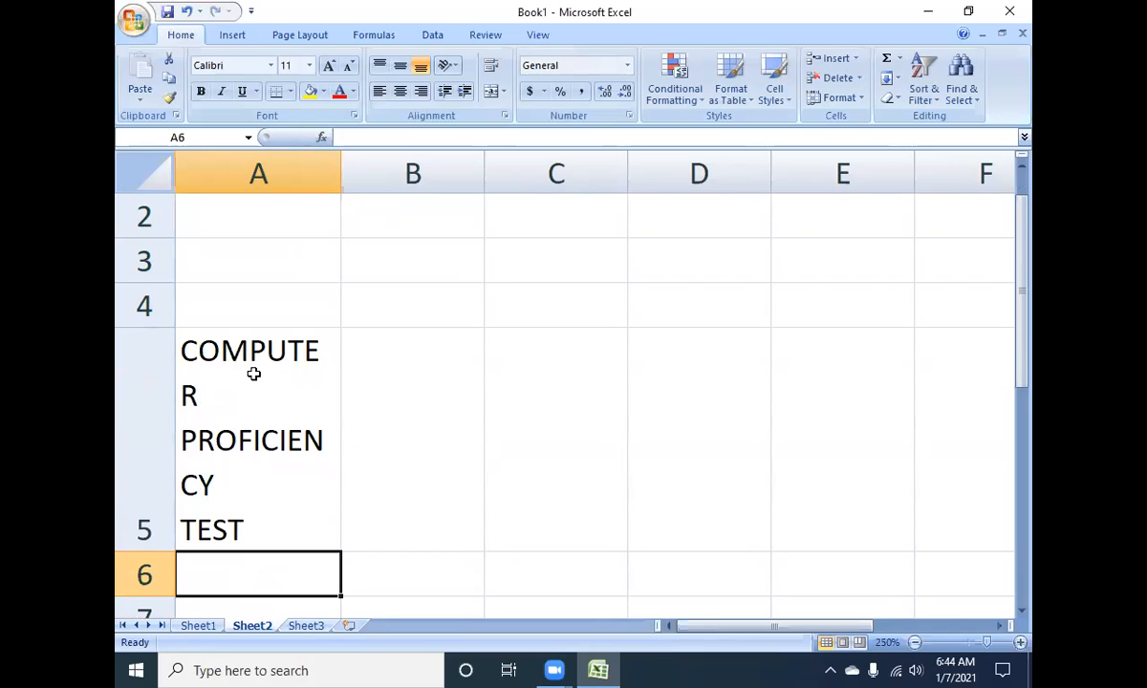
- Widen column A so PROFICIENCY fits on one line in A5, and reduce row 5's height to three lines of text
click(203, 369)
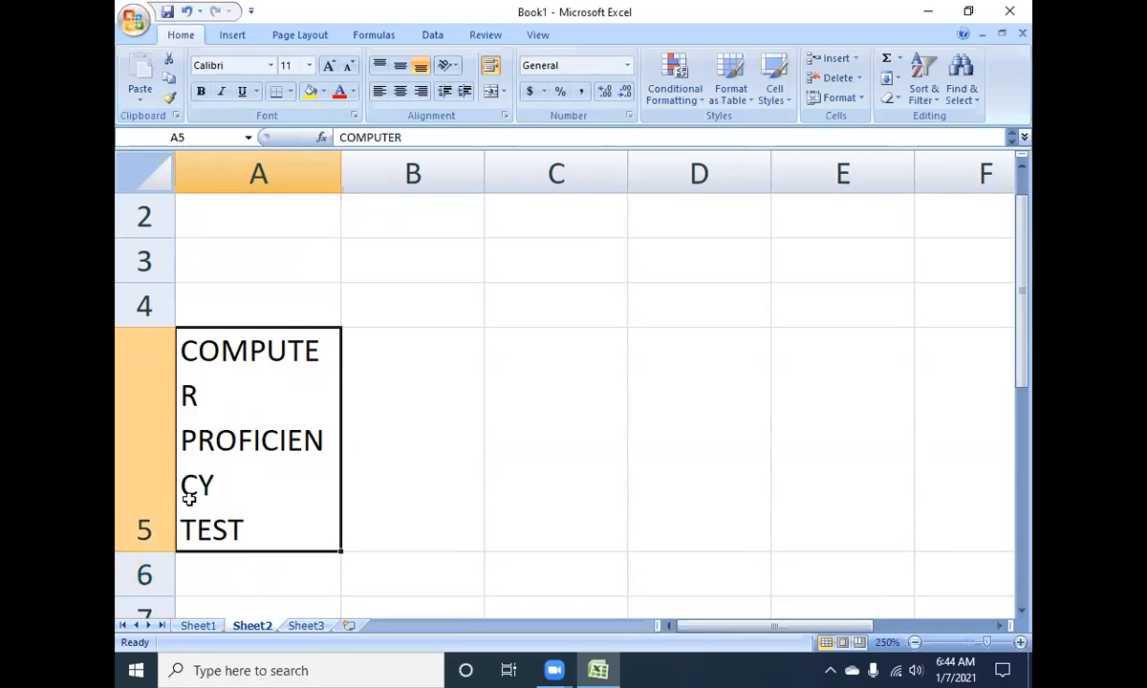
click(311, 172)
drag(341, 165, 364, 168)
drag(145, 553, 146, 508)
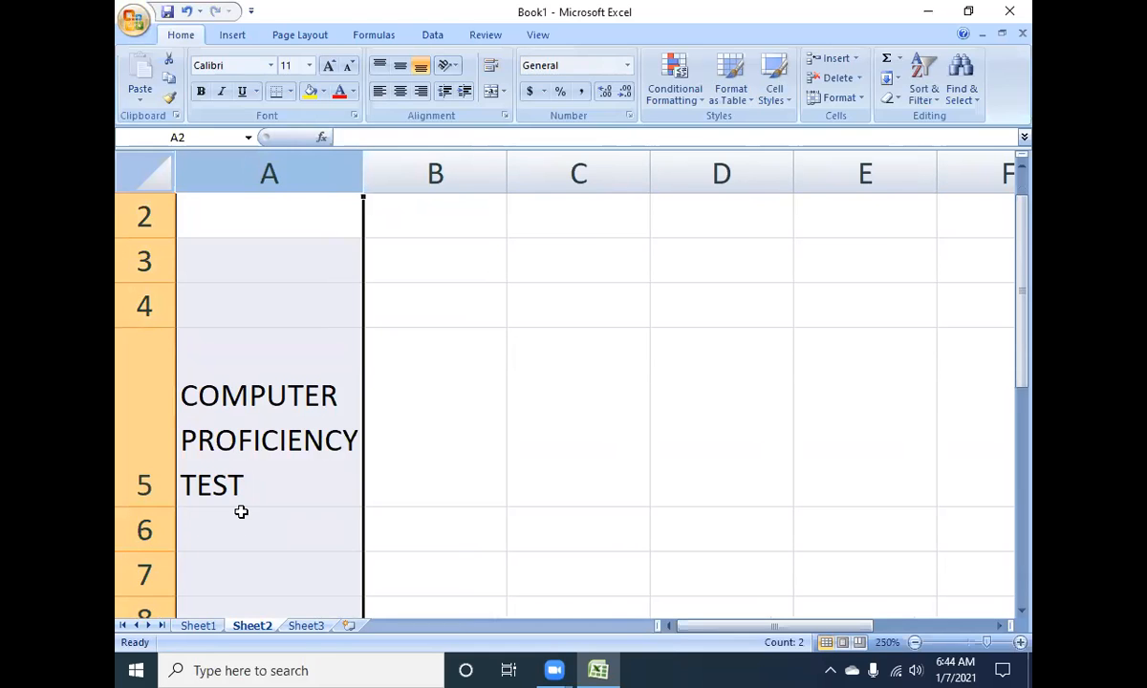
scroll(316, 378, up, 1)
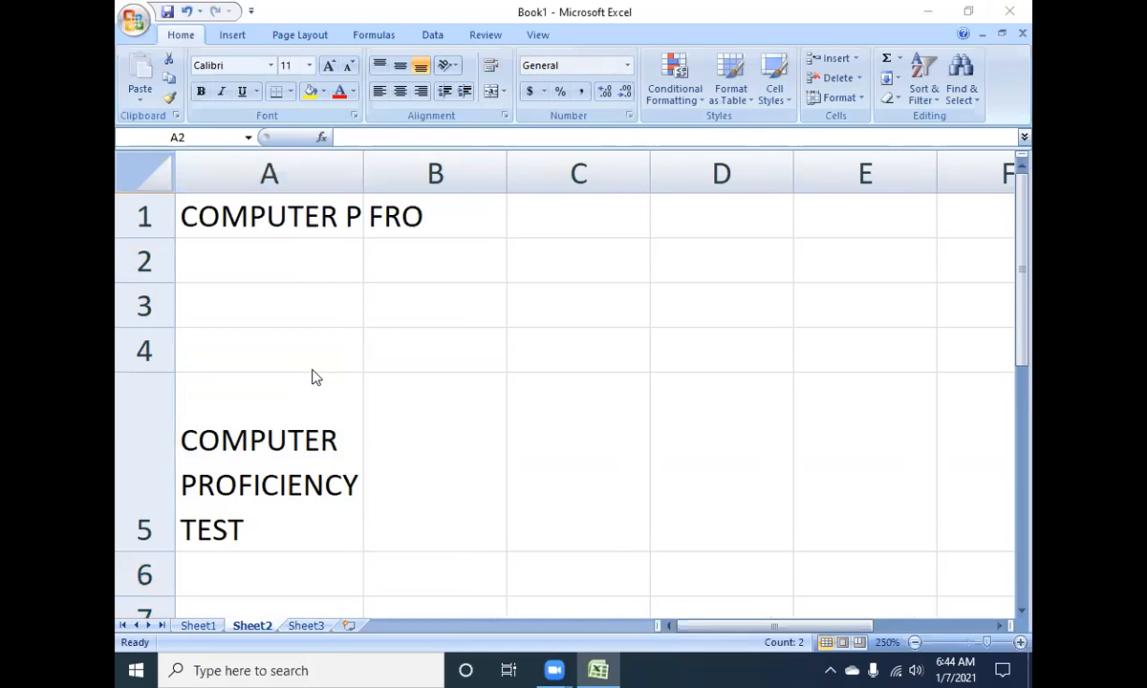
- Try AutoFitting column A to the full text in A1, and undo the width change
click(279, 207)
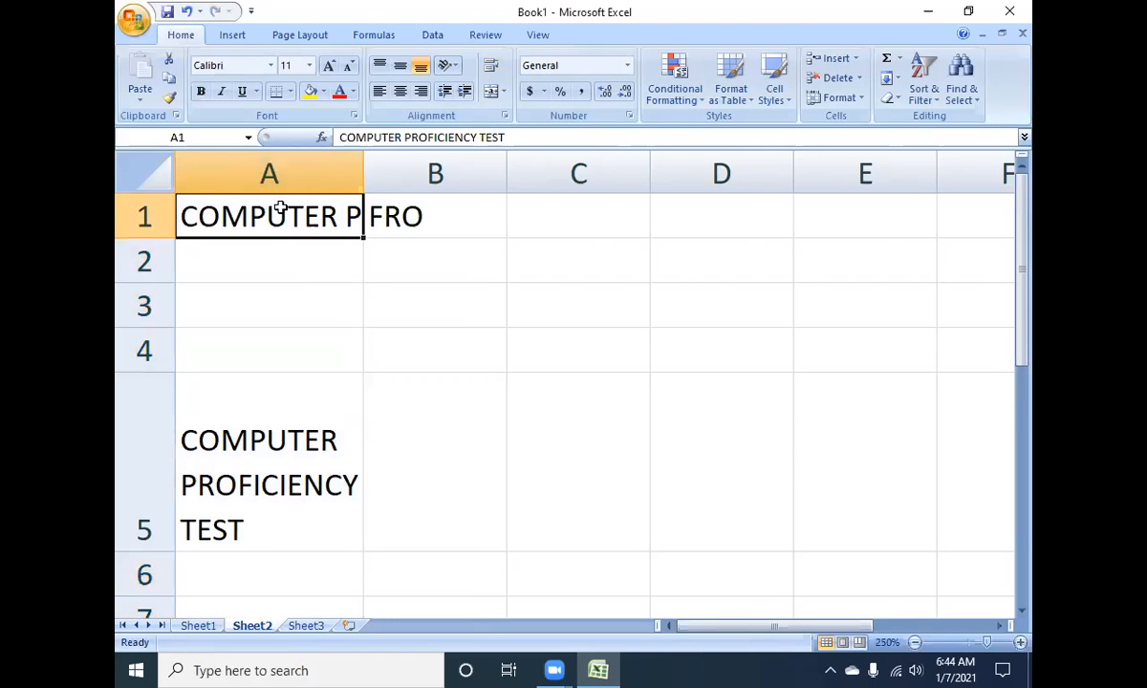
double_click(361, 174)
key(ctrl+z)
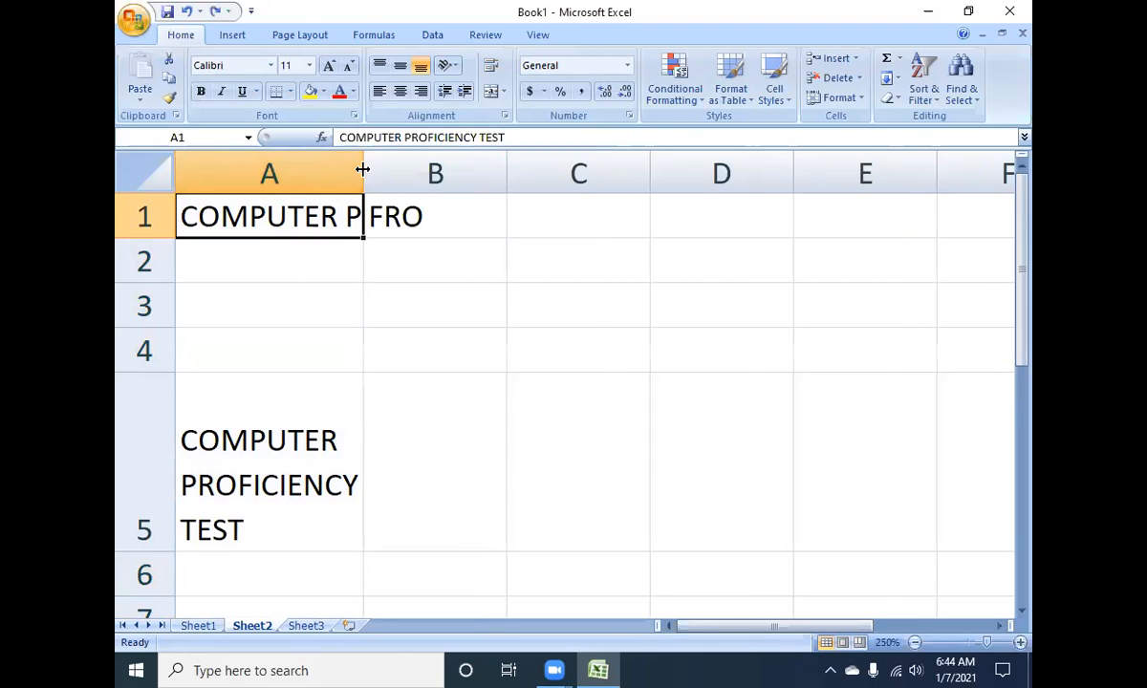
- Clear cell A5 and re-enter COMPUTER, PROFICIENCY and TEST on three separate lines within the cell
click(258, 440)
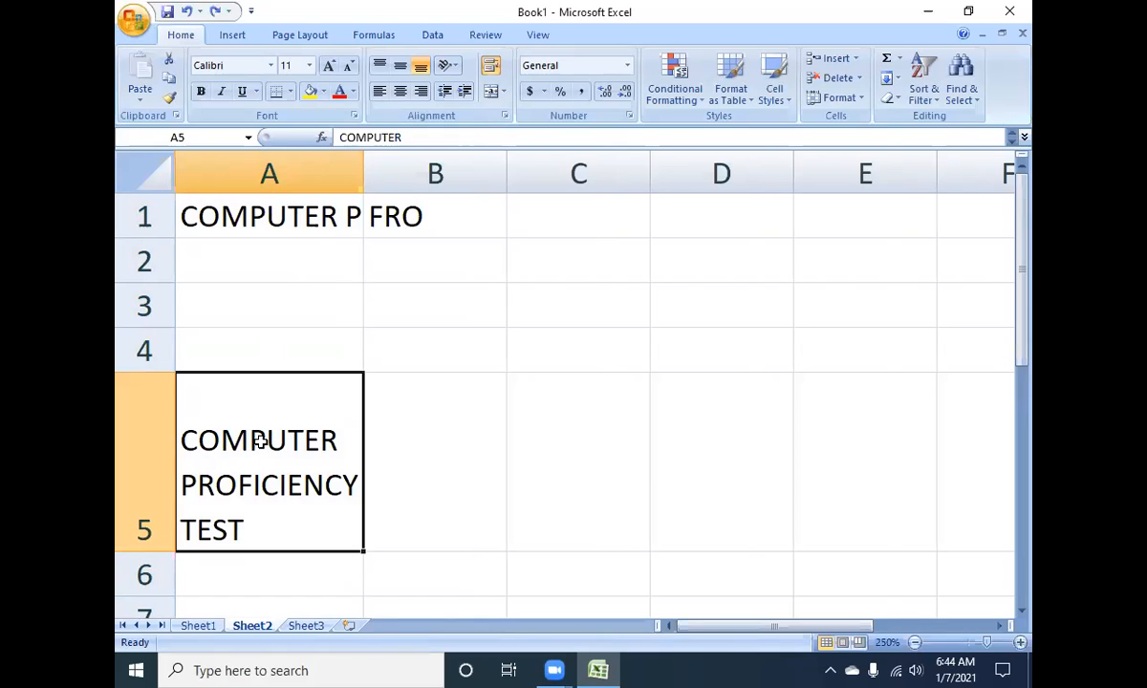
key(Delete)
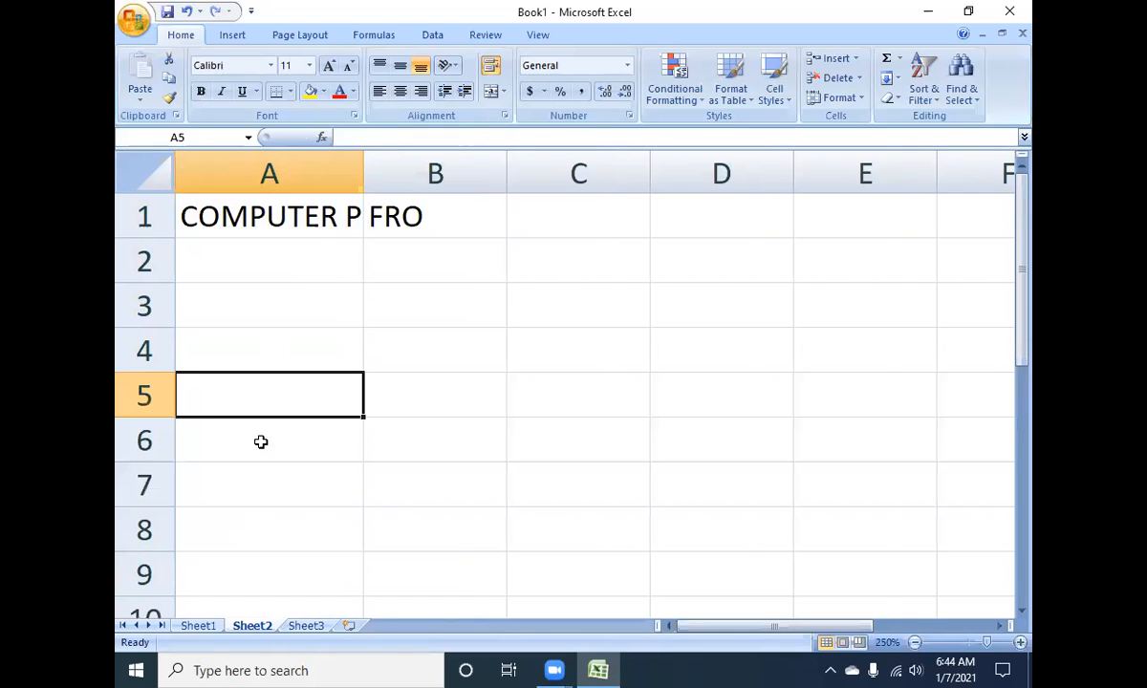
text(COMPUTER)
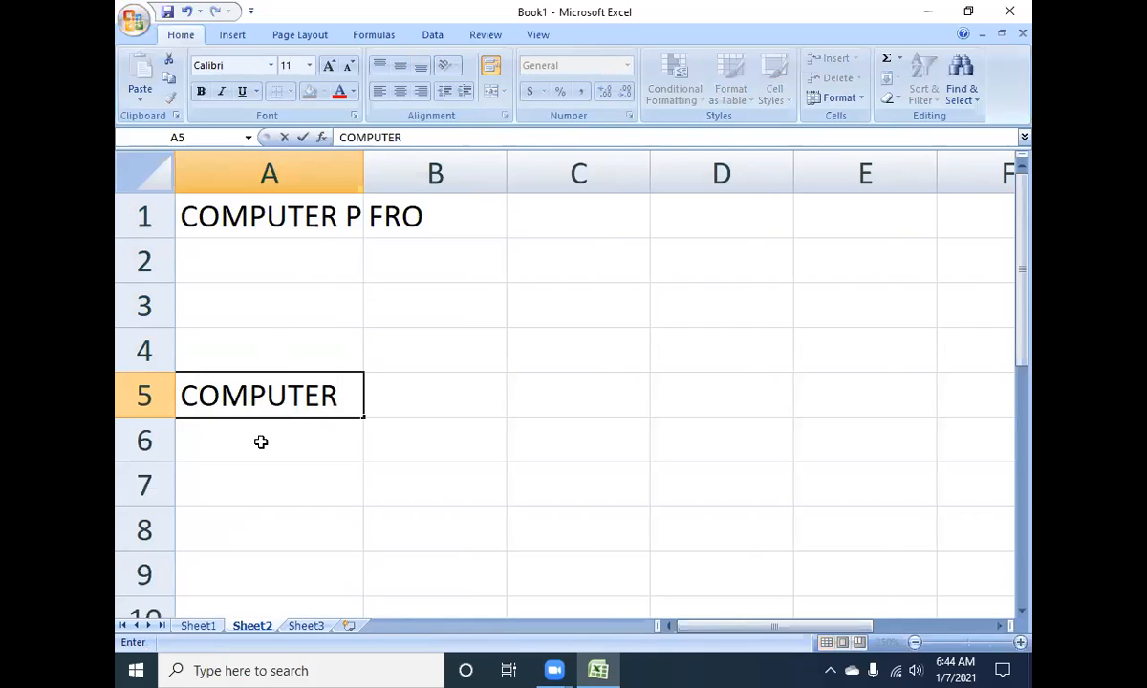
key(alt+Return)
text(PROFICIENCY)
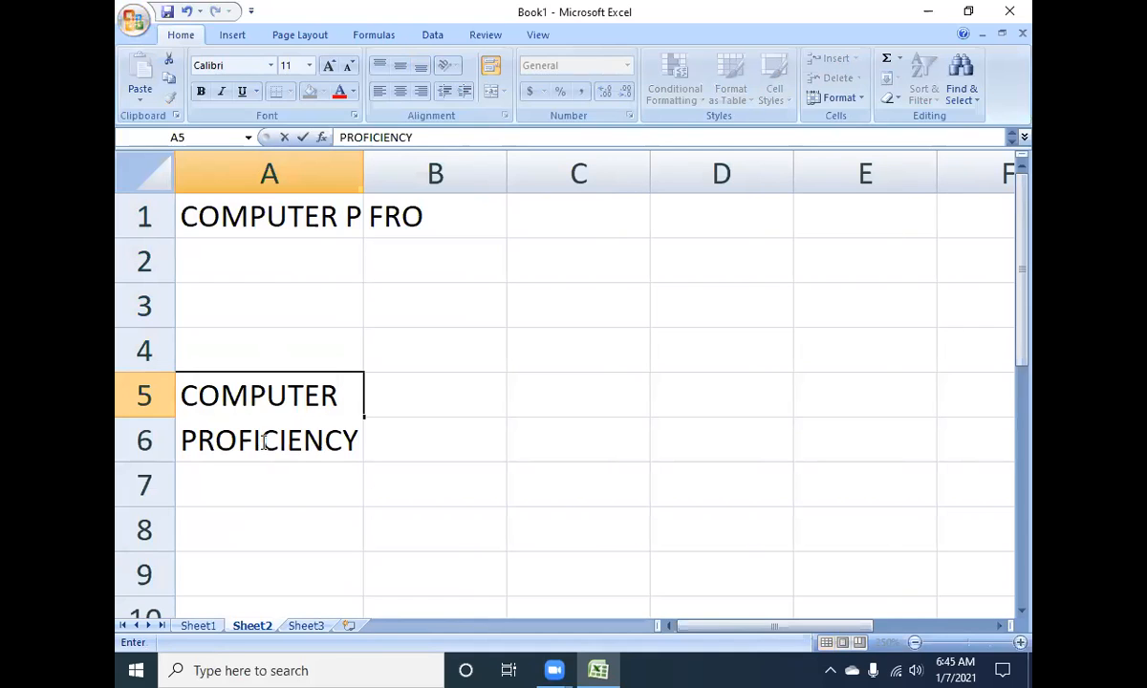
key(alt+Return)
text(TEST)
key(Return)
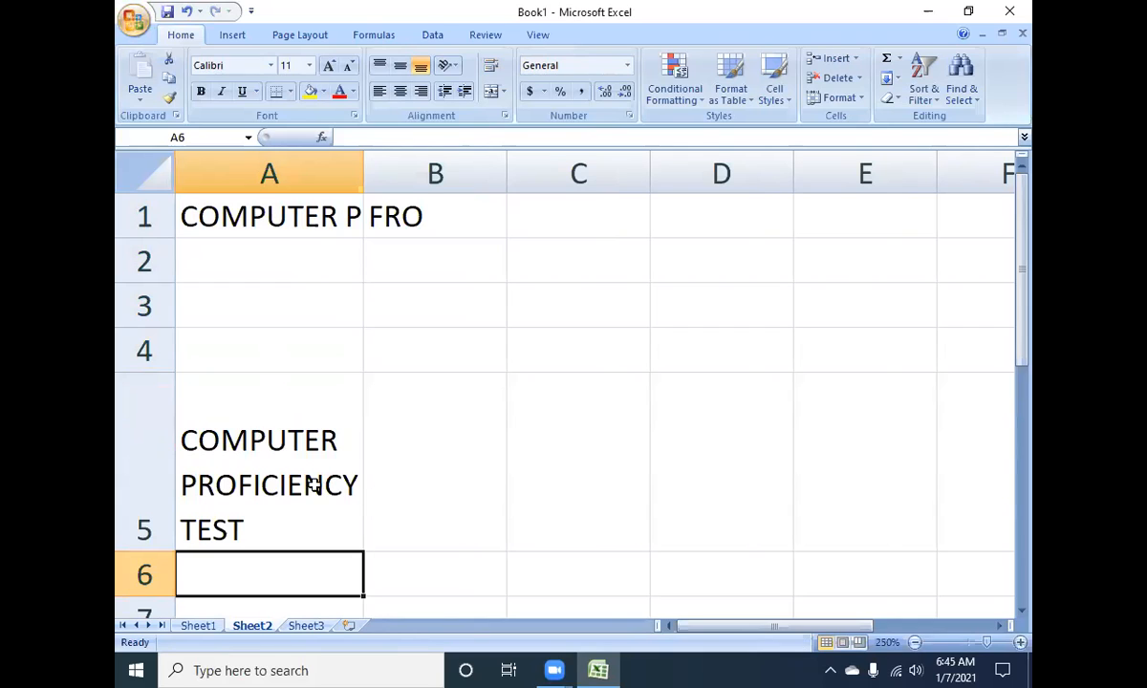
- Wrap the text in cell A1, switching Wrap Text off once and on again
click(262, 218)
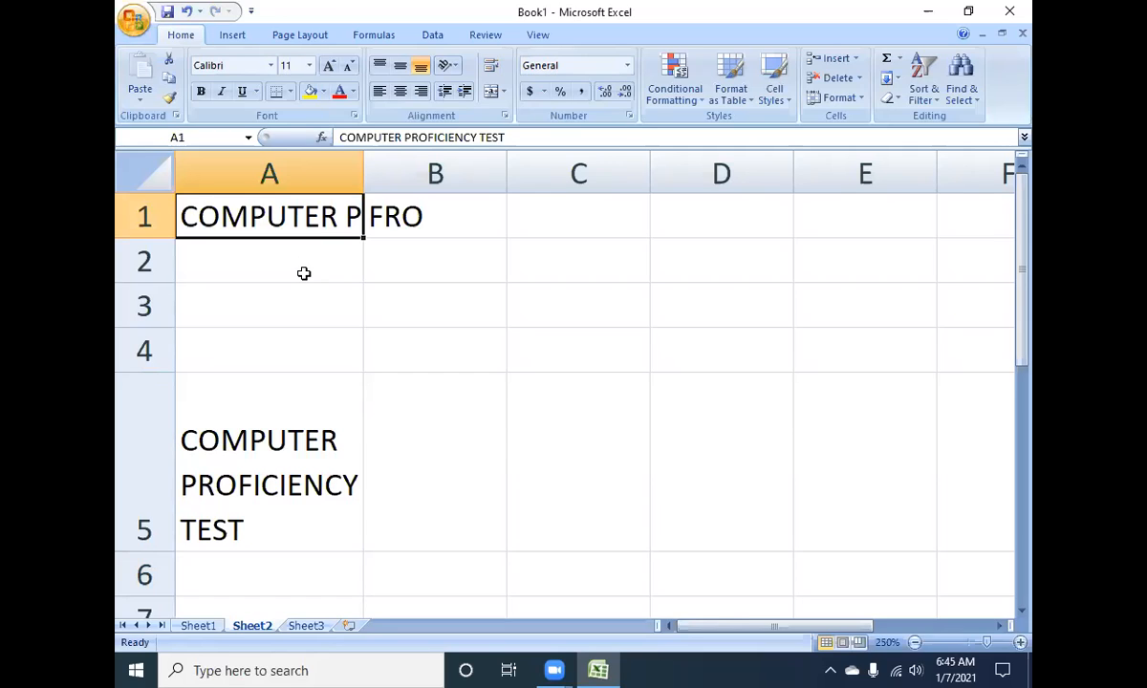
click(493, 69)
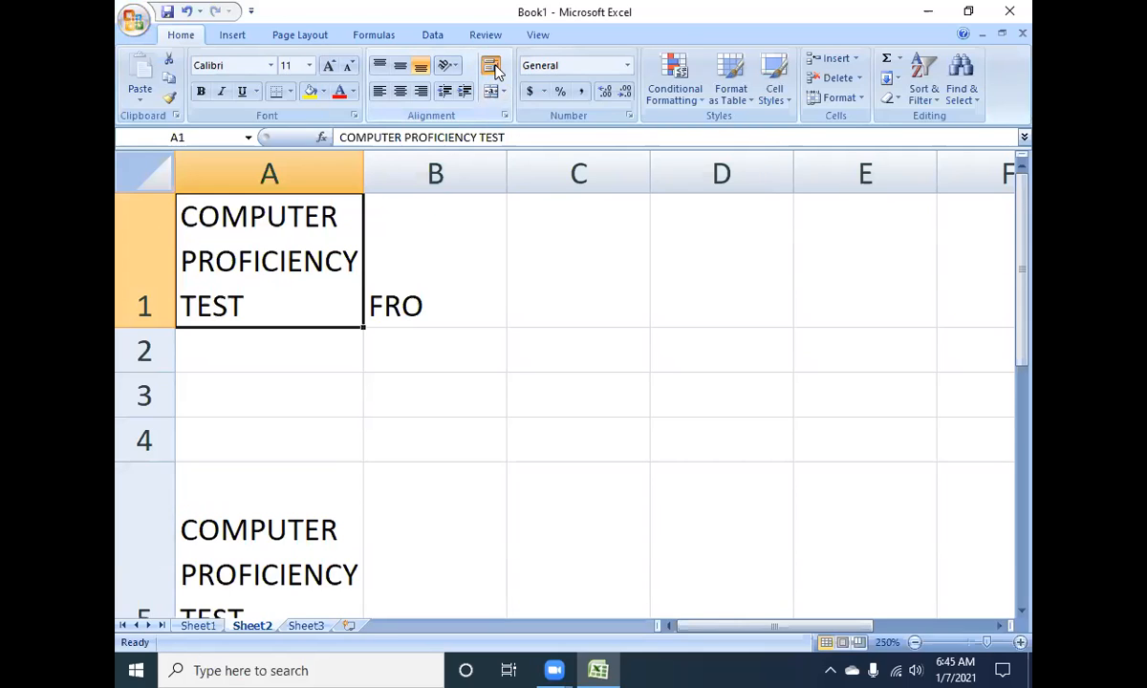
click(493, 69)
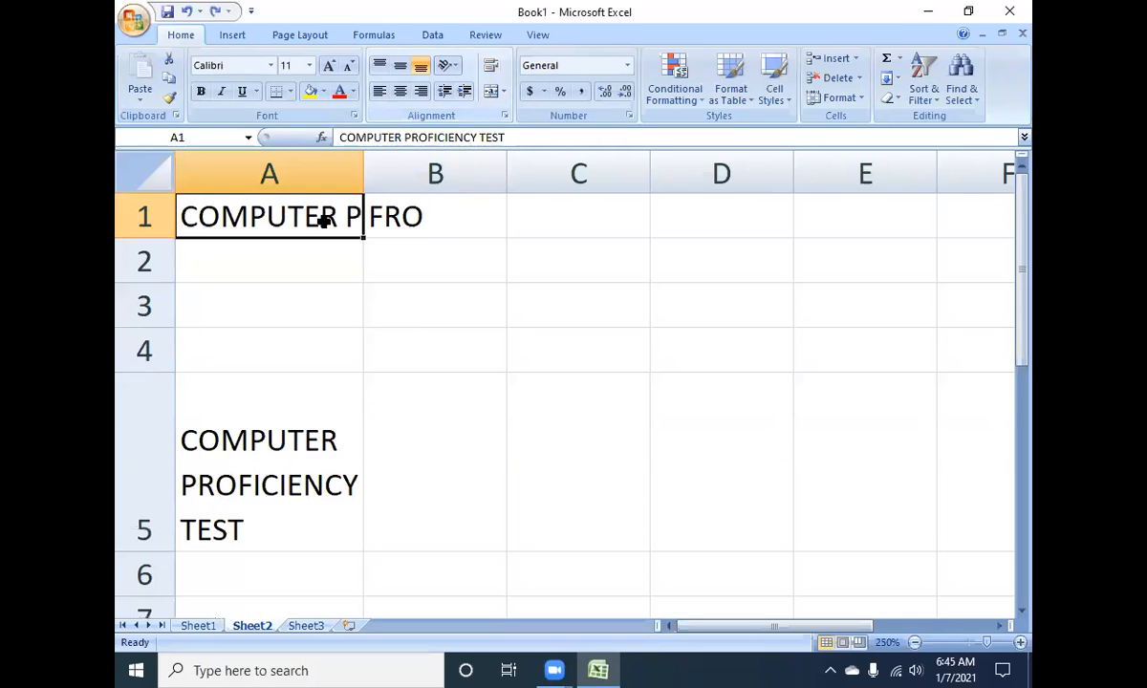
click(492, 68)
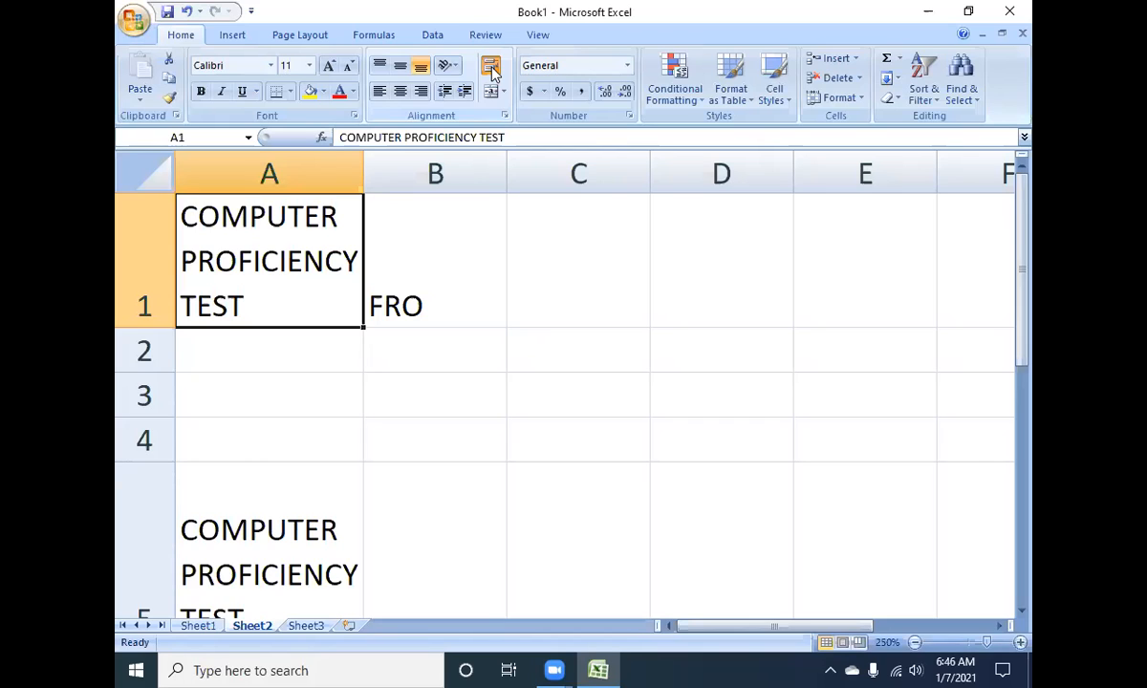
- Switch Wrap Text off and on twice for the range A1:E3, leaving it on
drag(250, 256, 865, 378)
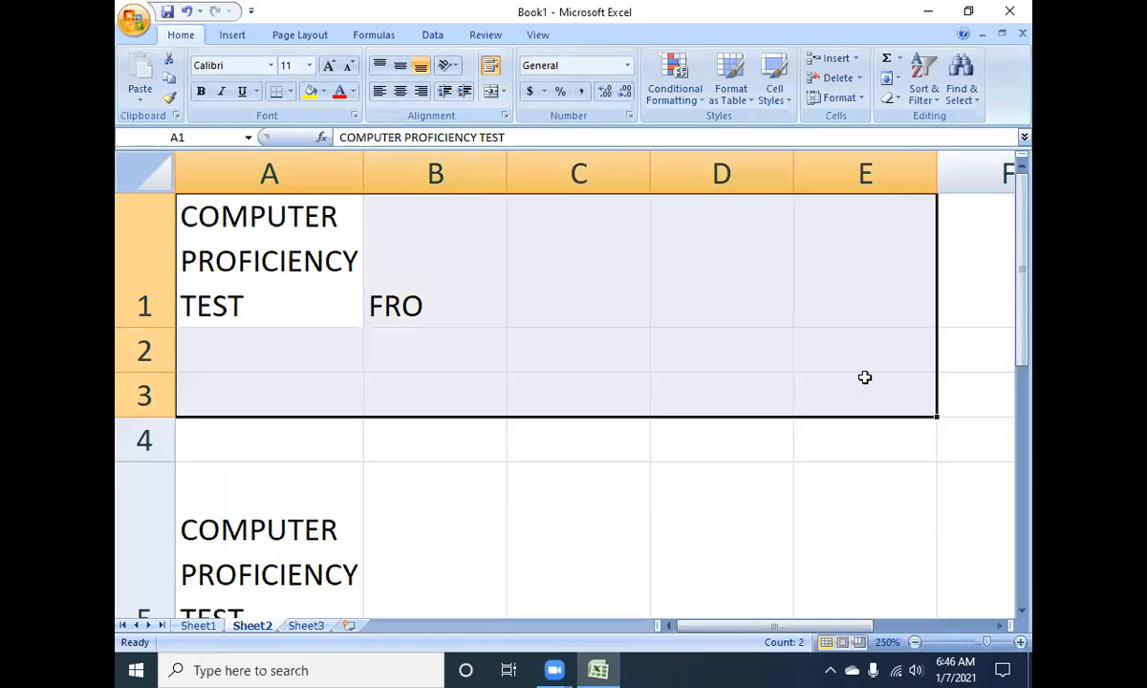
click(490, 72)
click(490, 72)
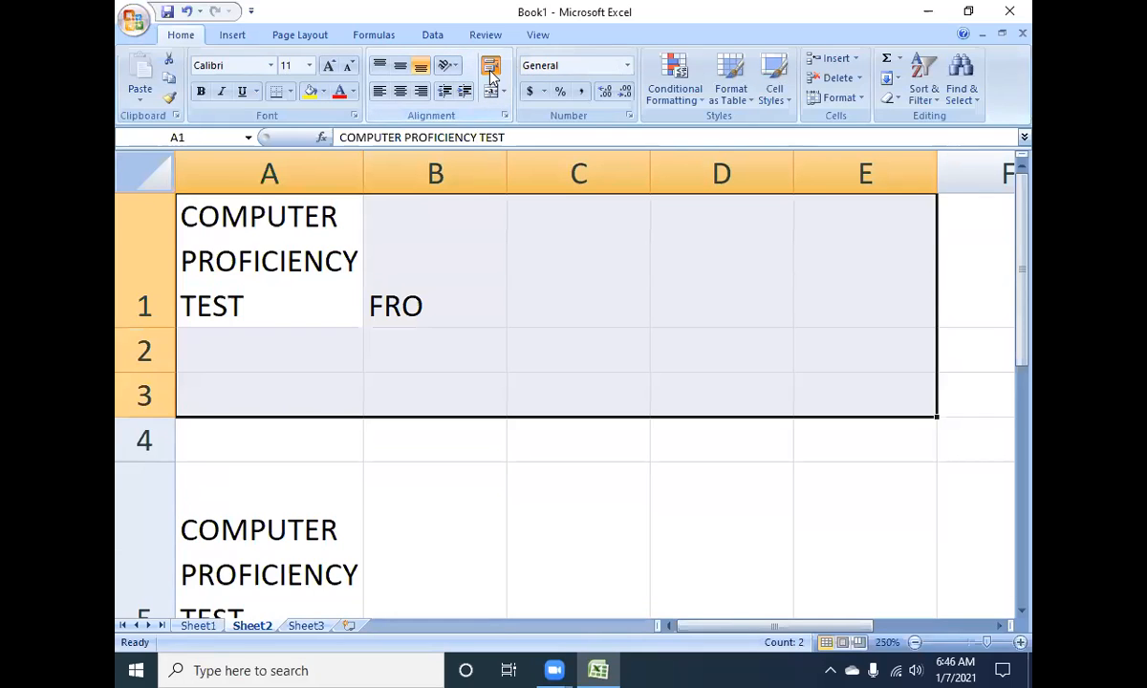
click(490, 73)
click(490, 73)
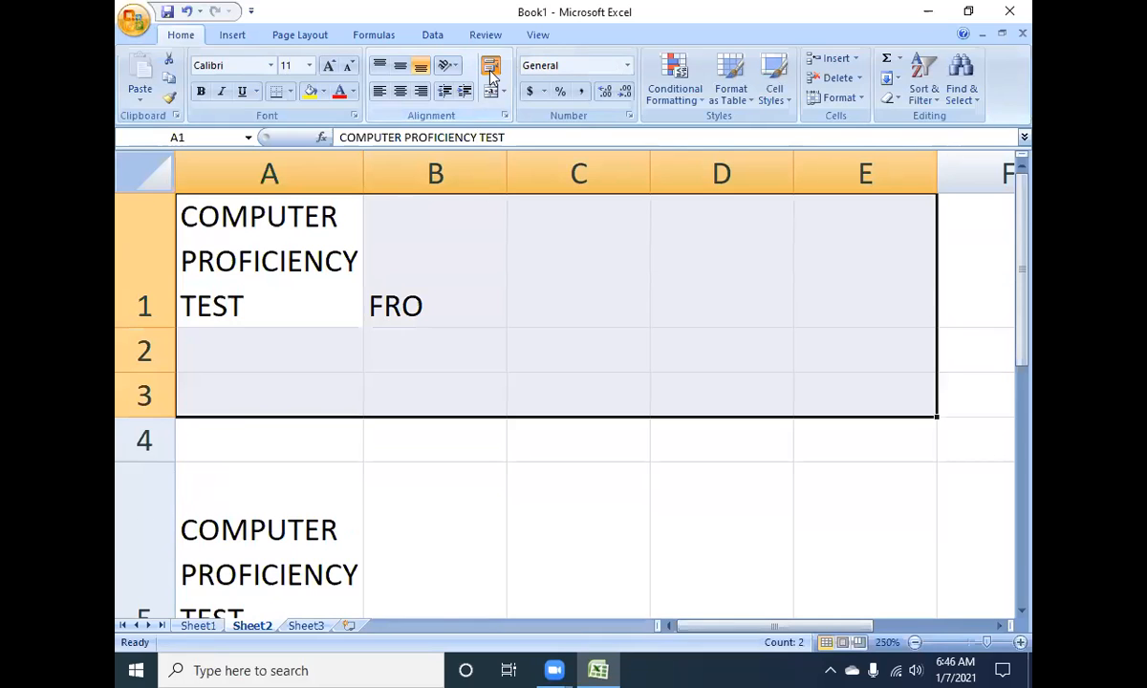
click(382, 458)
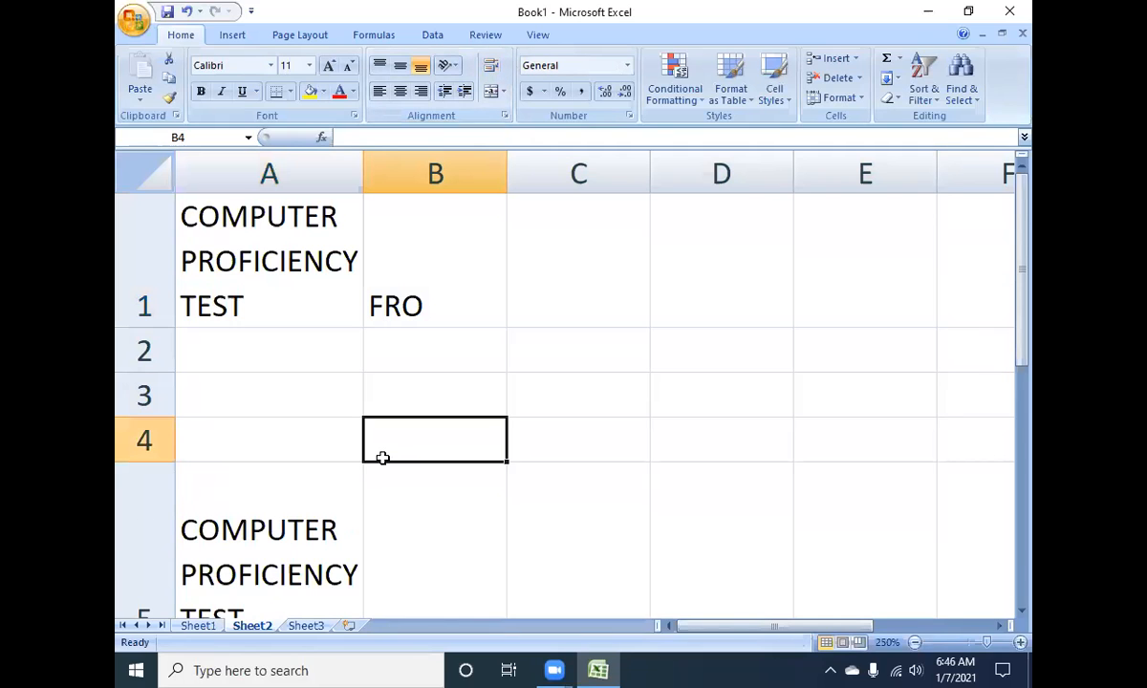
- On Sheet3, apply All Borders to the range B3:E3 and select its cells one by one
click(306, 625)
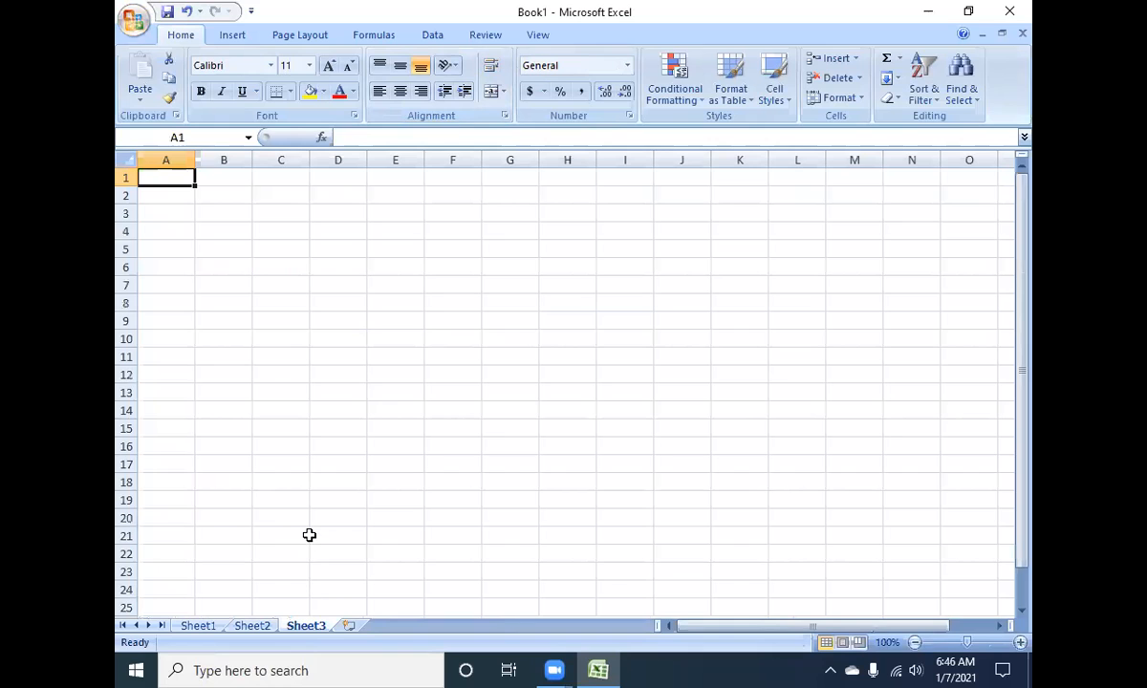
scroll(309, 536, up, 10)
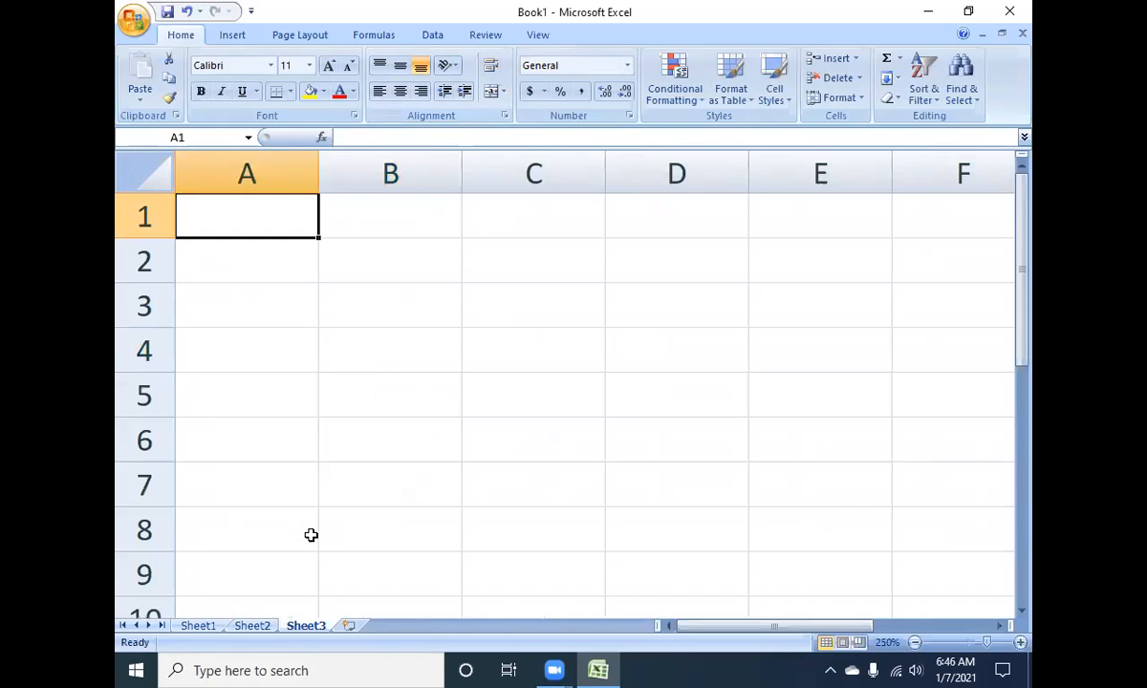
drag(346, 308, 815, 308)
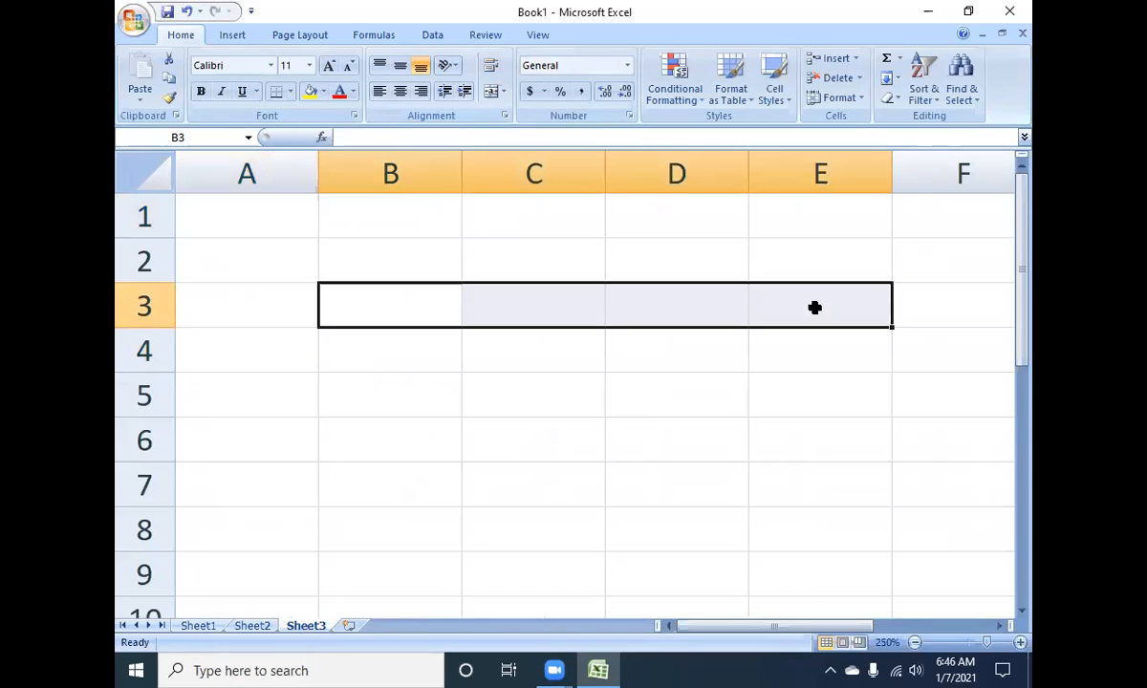
click(290, 93)
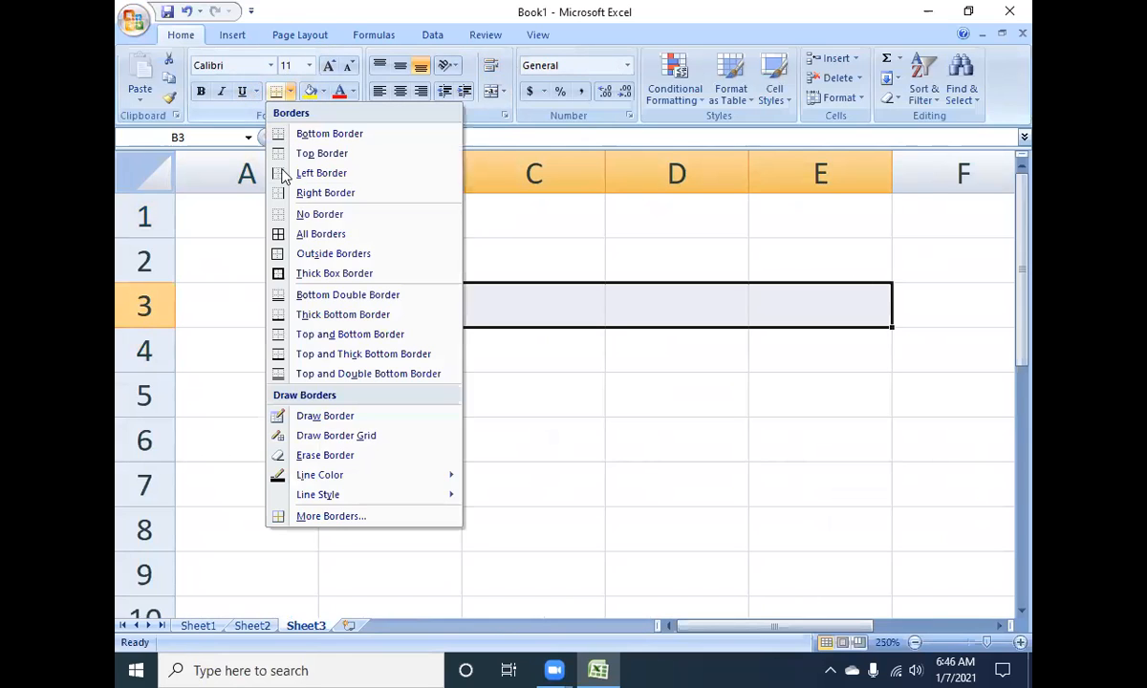
click(285, 234)
click(383, 298)
click(483, 304)
click(657, 308)
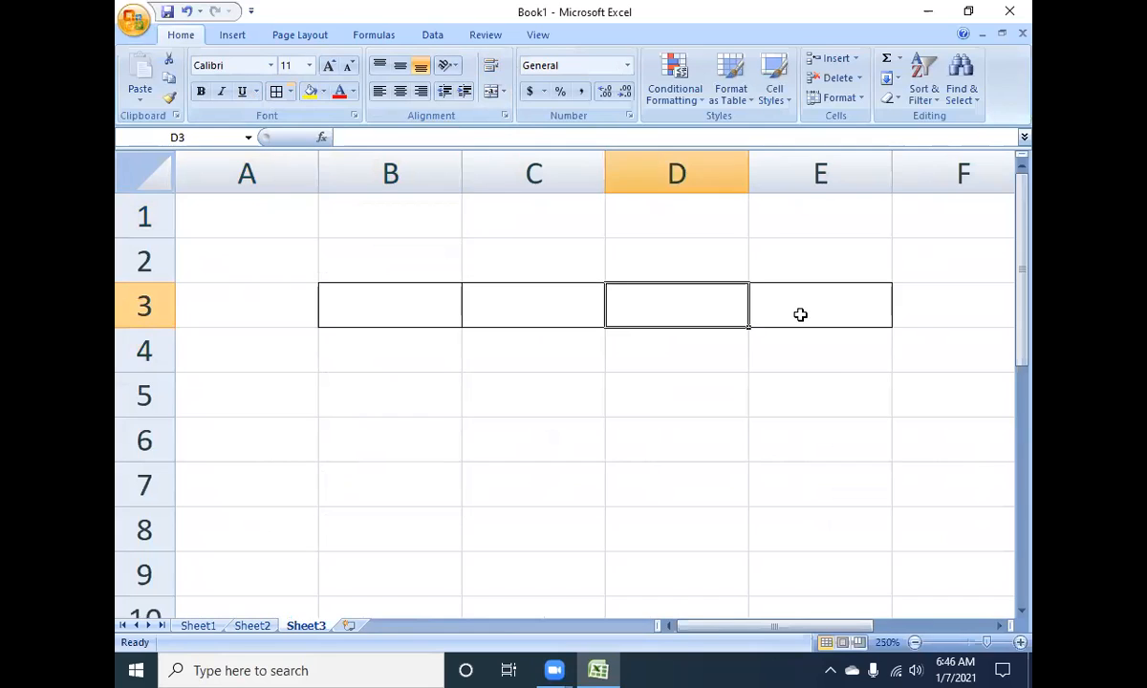
click(800, 315)
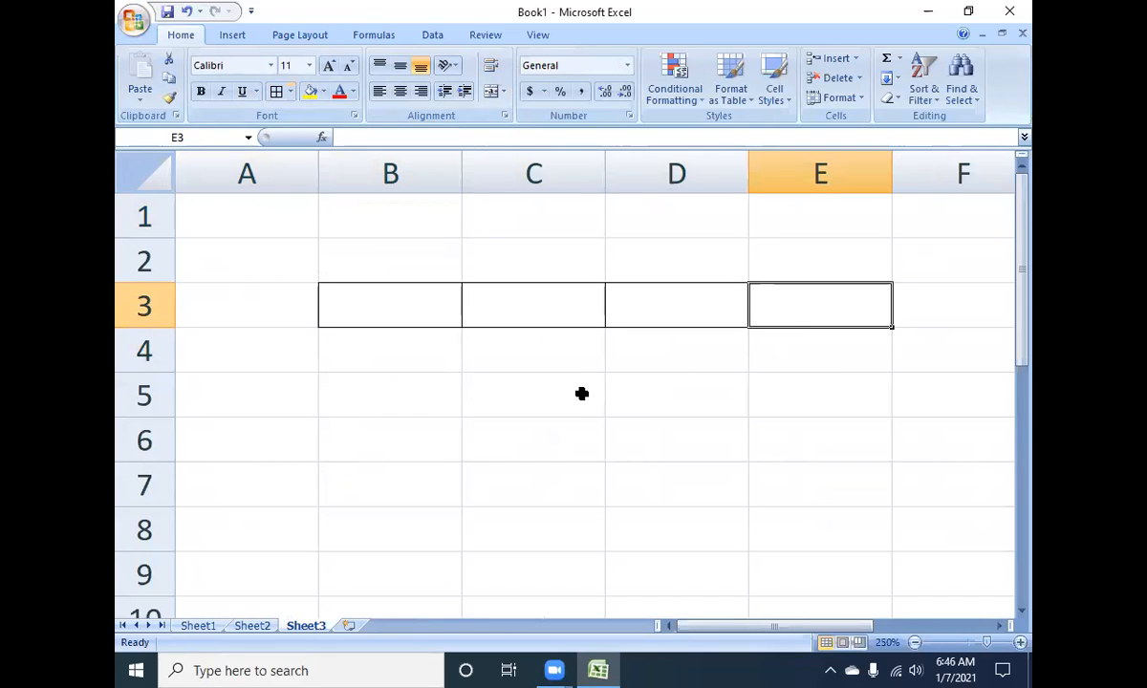
- Enter A, B, C and D in the bordered cells B3 to E3
click(425, 318)
text(A)
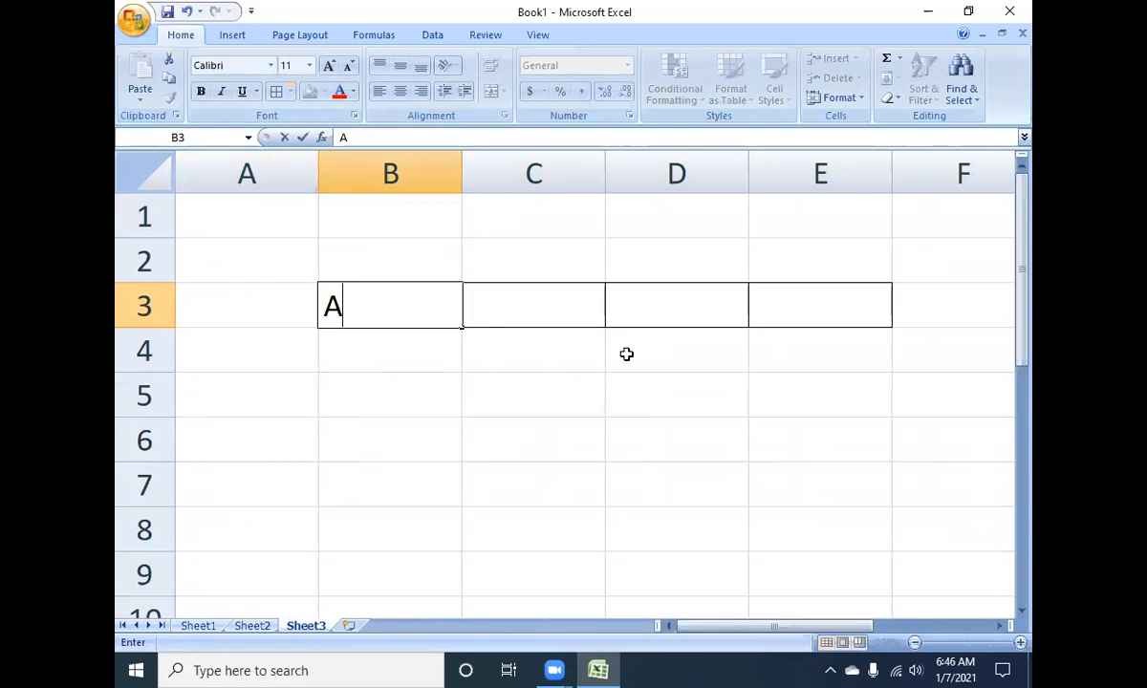
key(Tab)
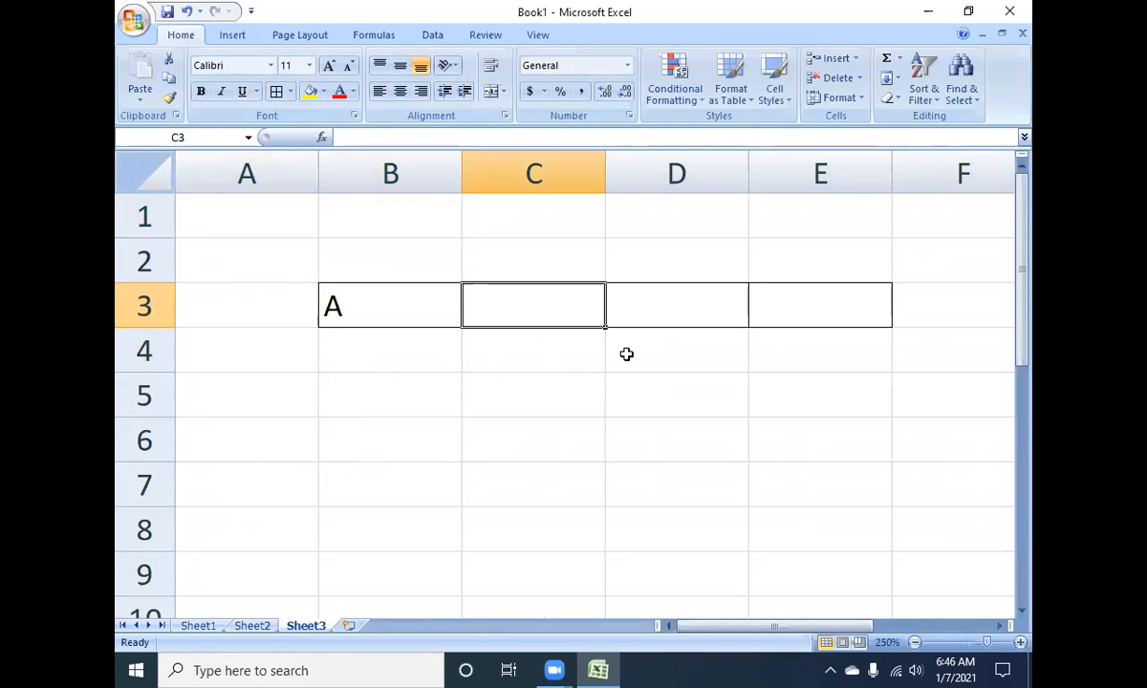
text(B)
key(Tab)
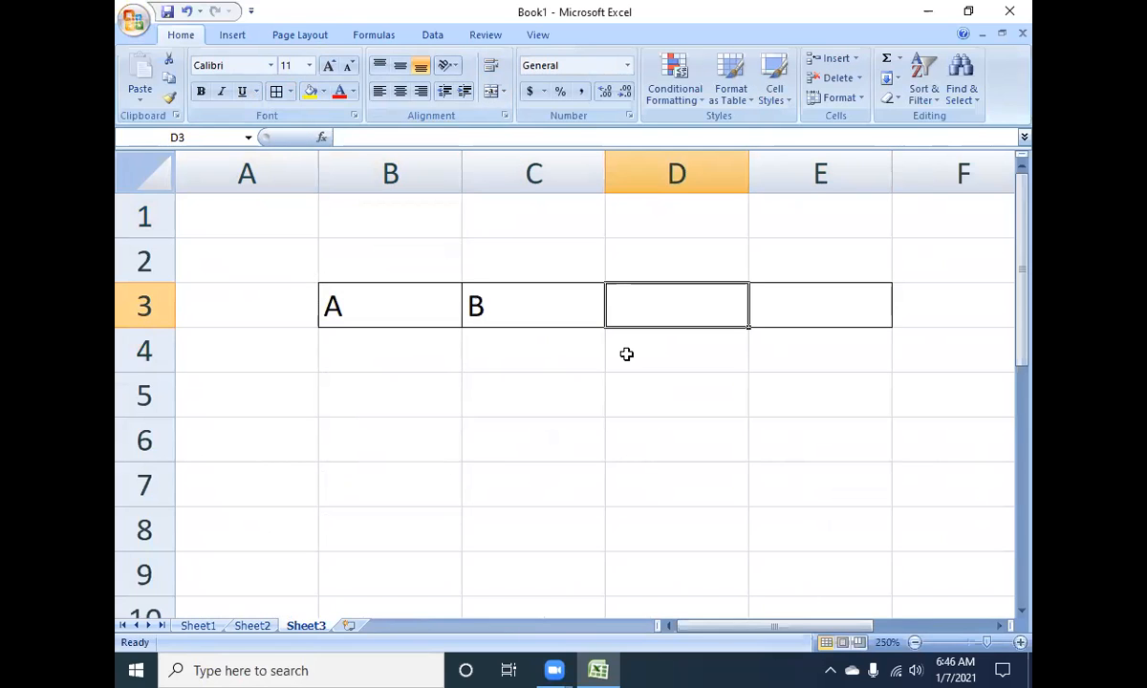
text(C)
key(Tab)
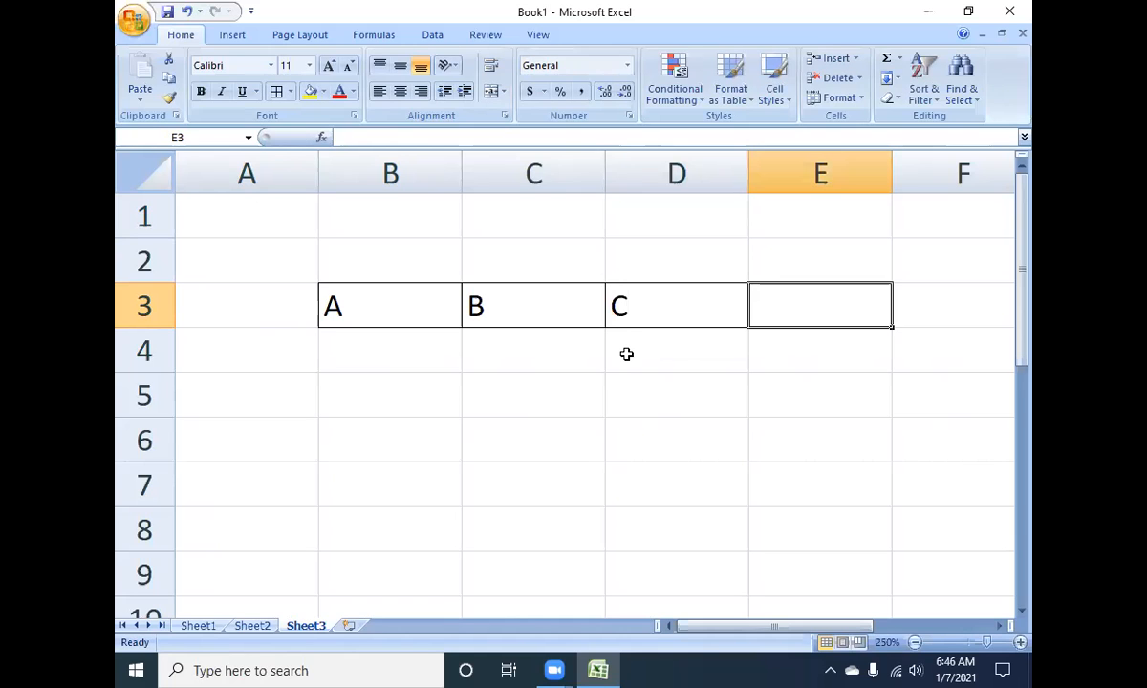
text(D)
key(Tab)
- Merge and center the range B3:E3, accepting that only the upper-left value is kept, and undo the merge
key(Left)
key(Left)
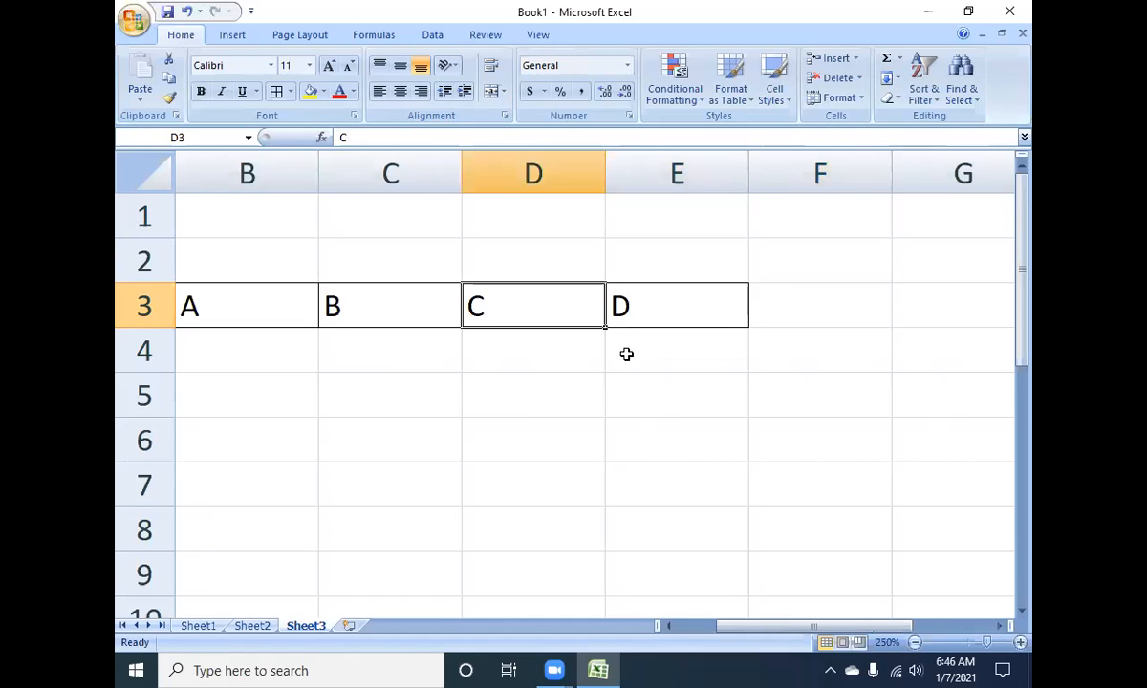
key(Home)
key(Right)
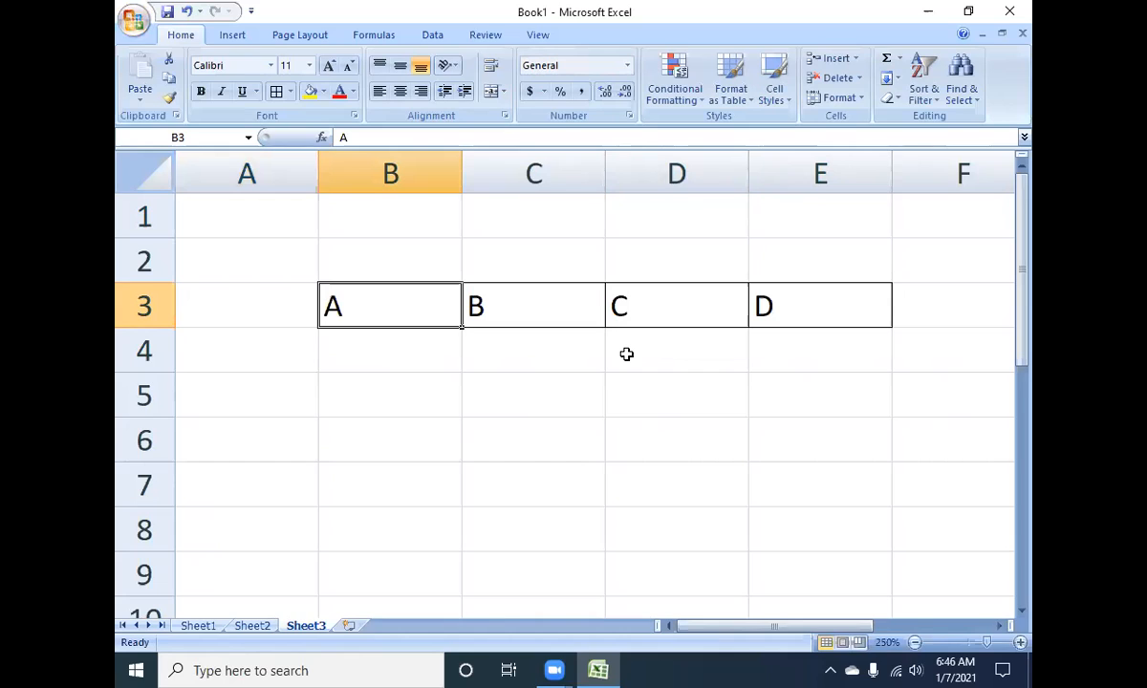
key(shift+Right)
key(shift+Right)
key(shift+Right)
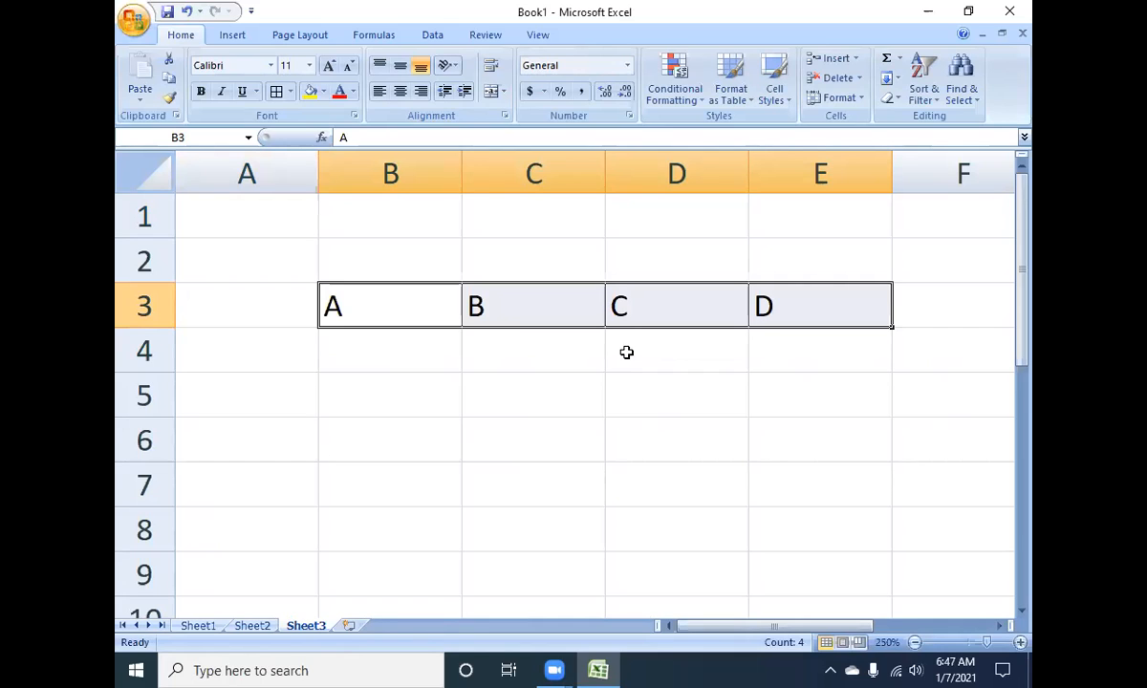
click(491, 93)
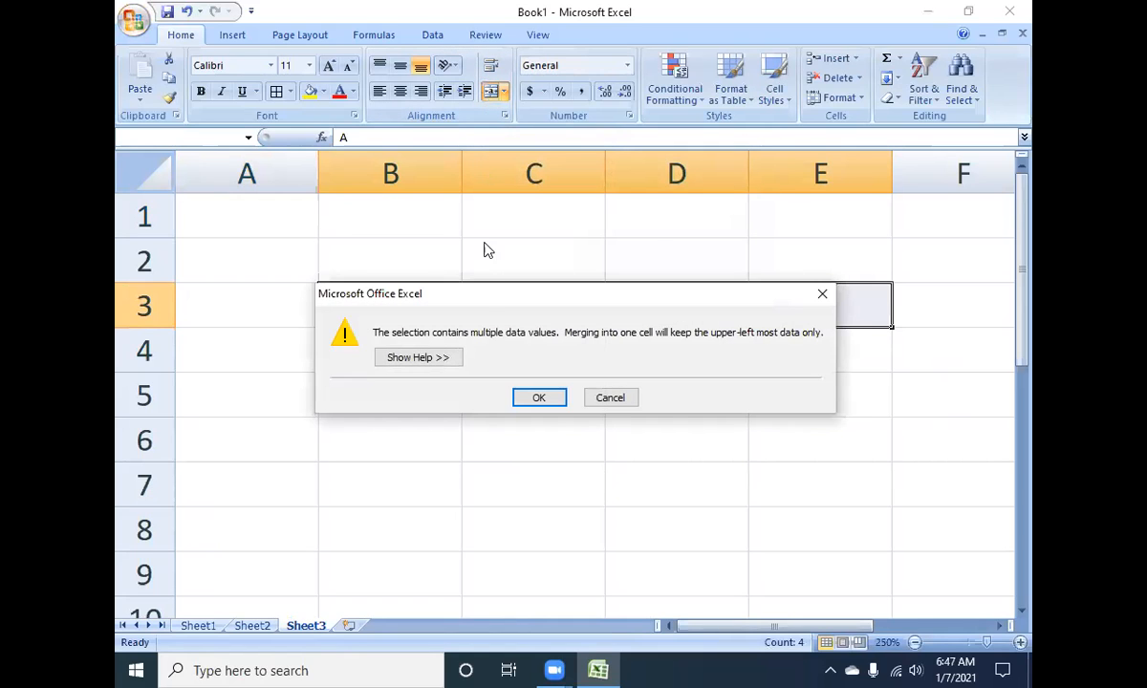
drag(480, 295, 481, 381)
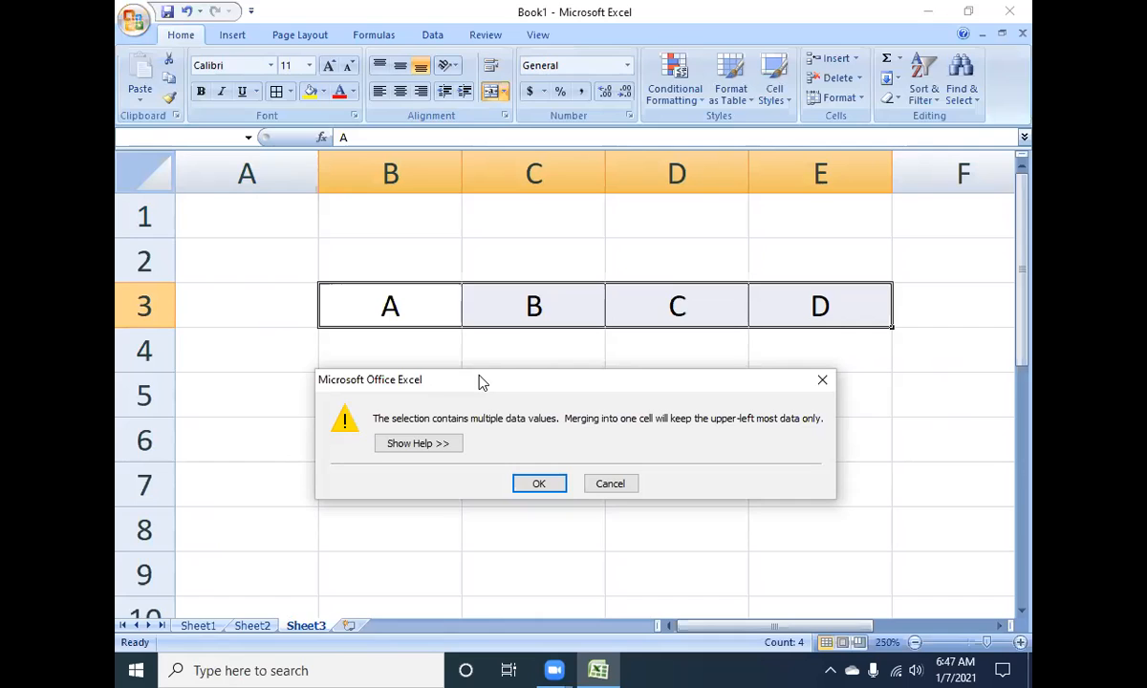
click(538, 487)
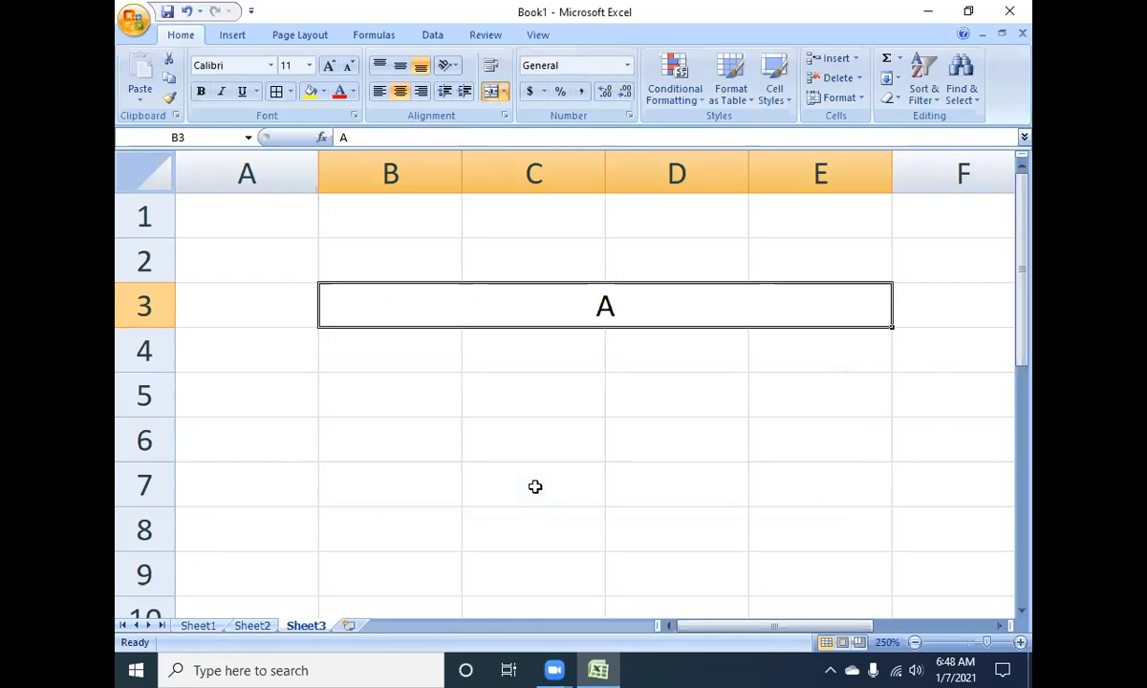
key(ctrl+z)
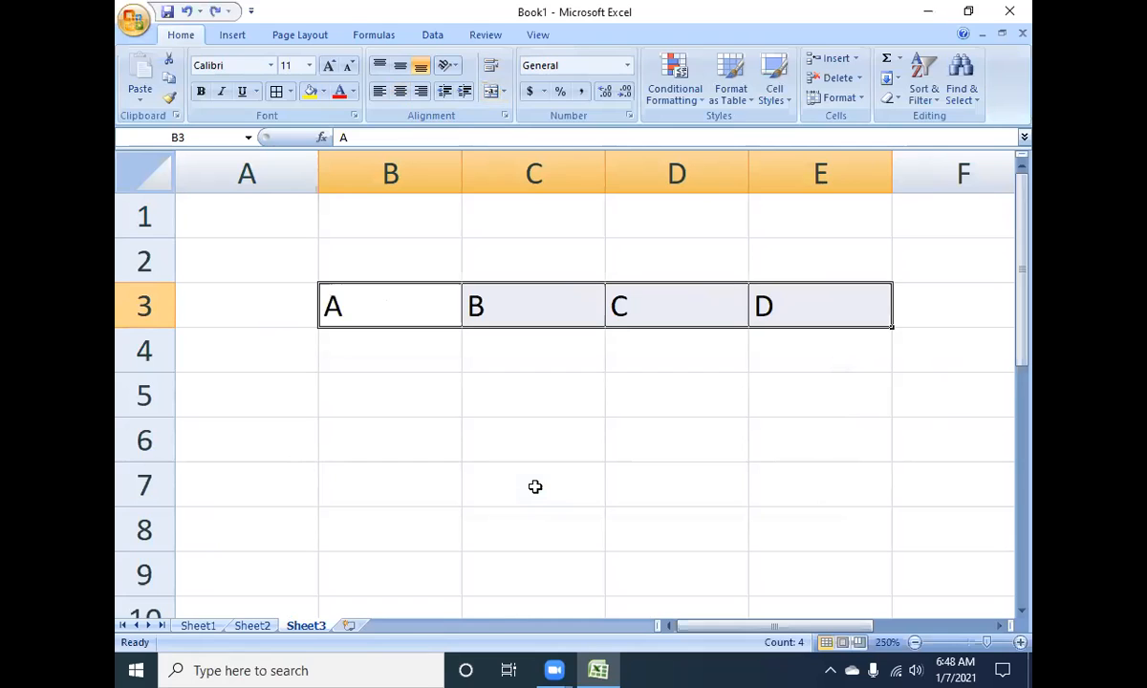
- Merge and center B3:E3 again, keeping only the upper-left value, and unmerge the range
click(495, 92)
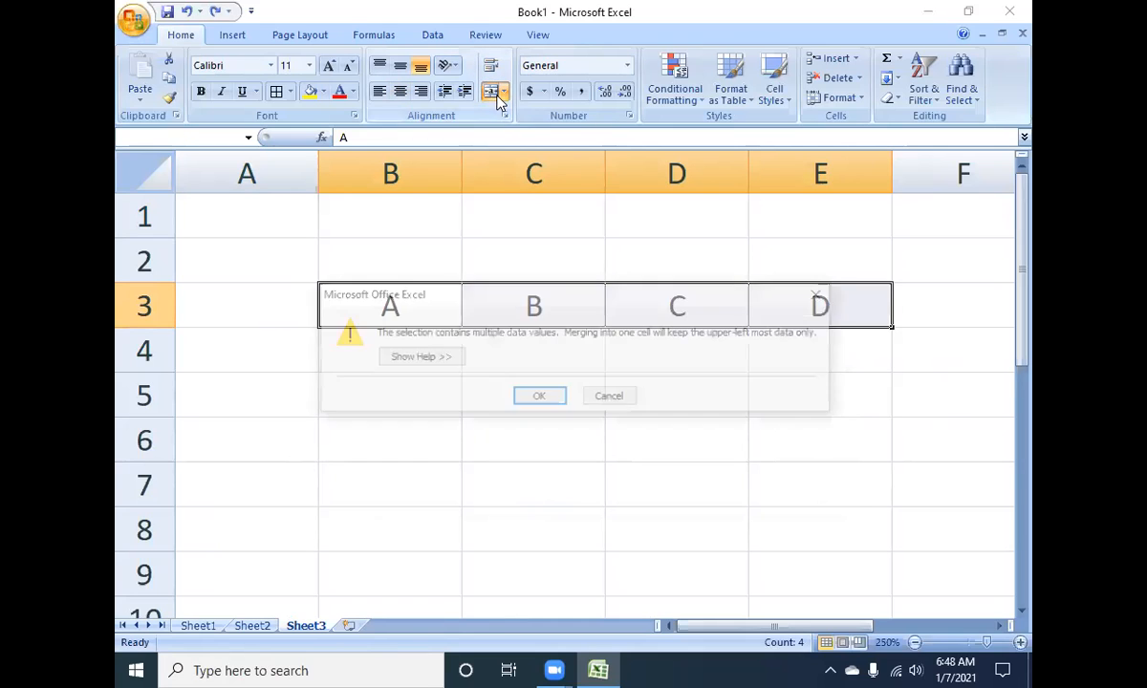
click(541, 397)
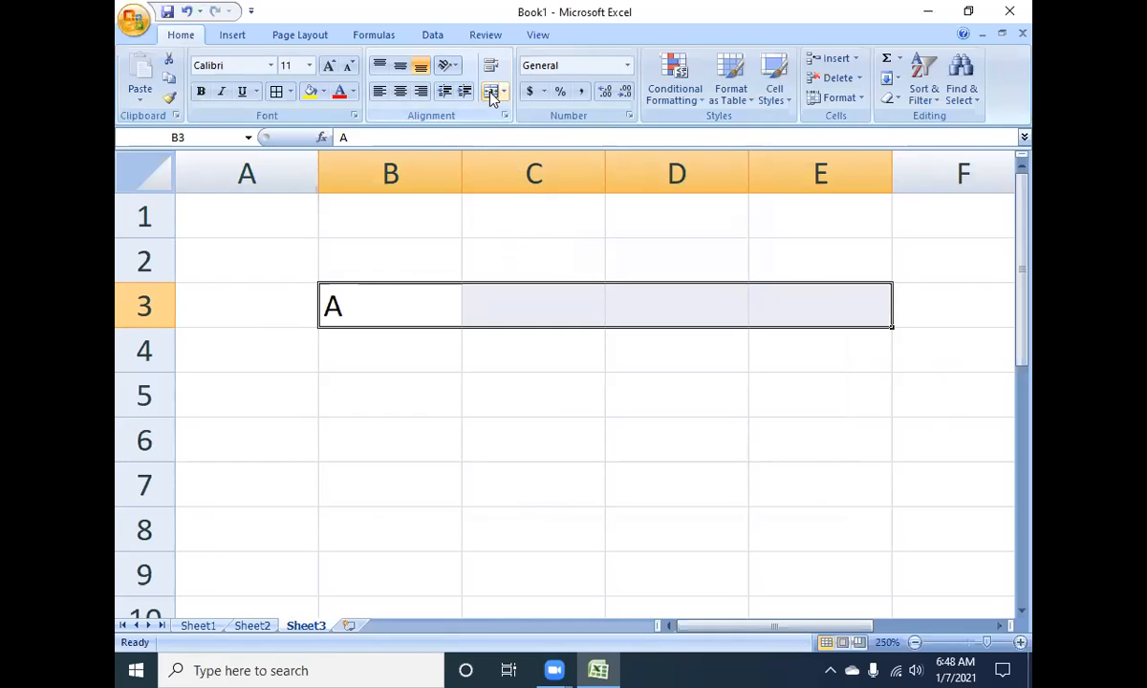
- Enter MATHS, PHY and CHE in cells B7, C7 and D7
drag(378, 439, 627, 471)
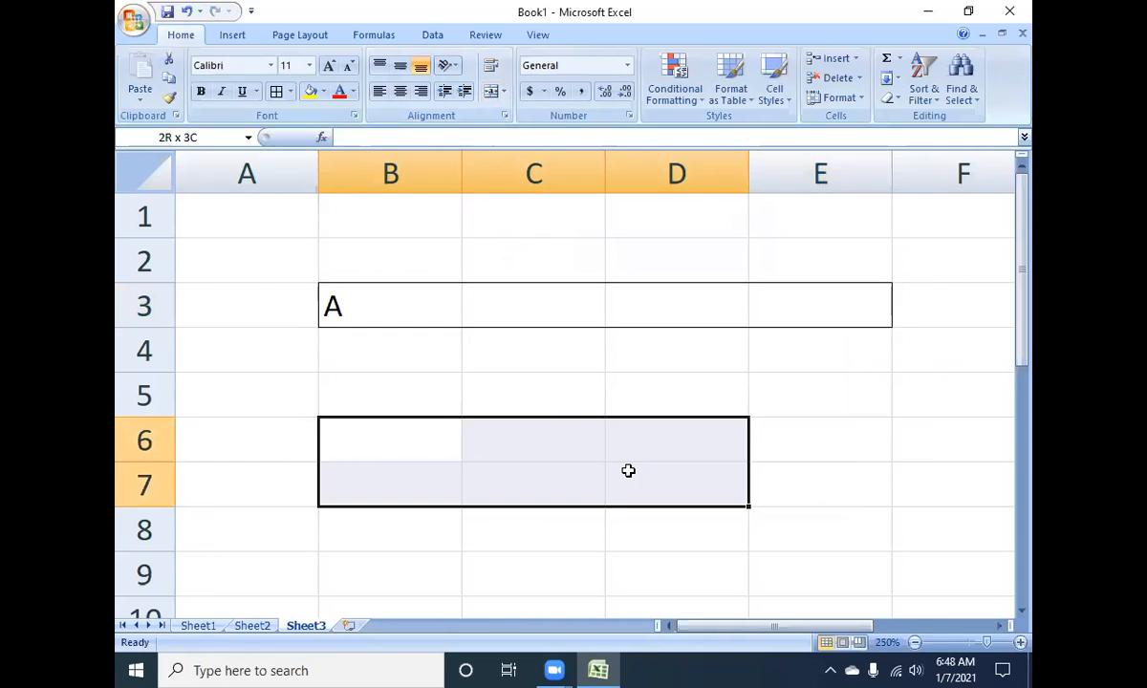
click(386, 487)
text(MATHS)
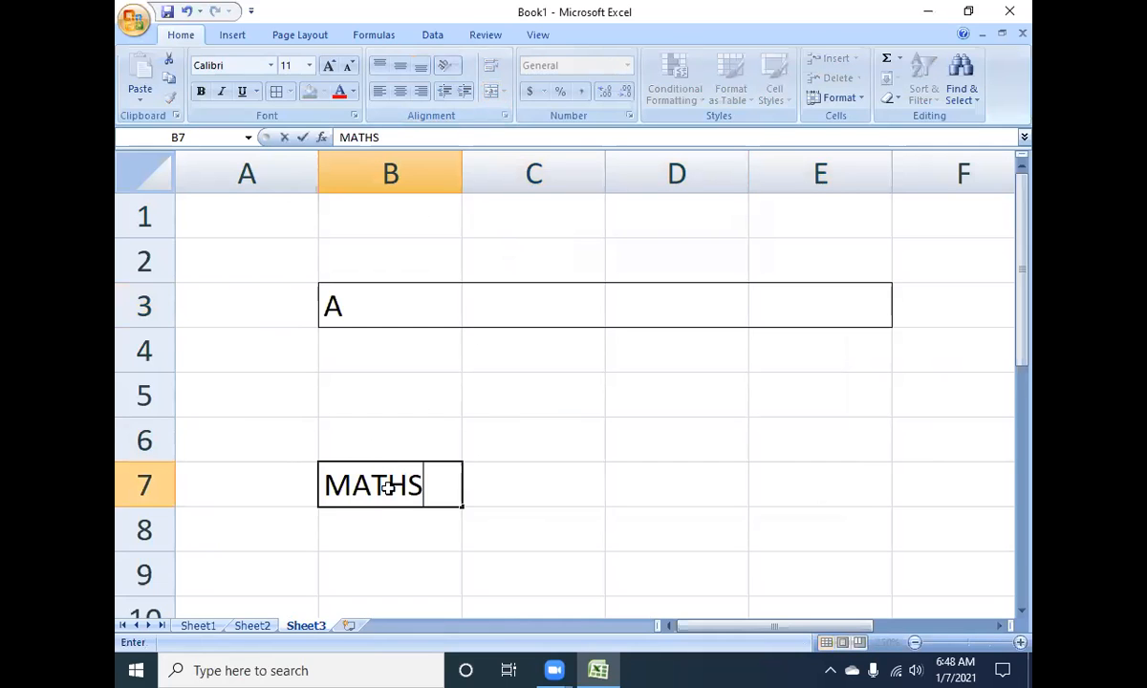
key(Tab)
text(PHY)
key(Tab)
text(CHE)
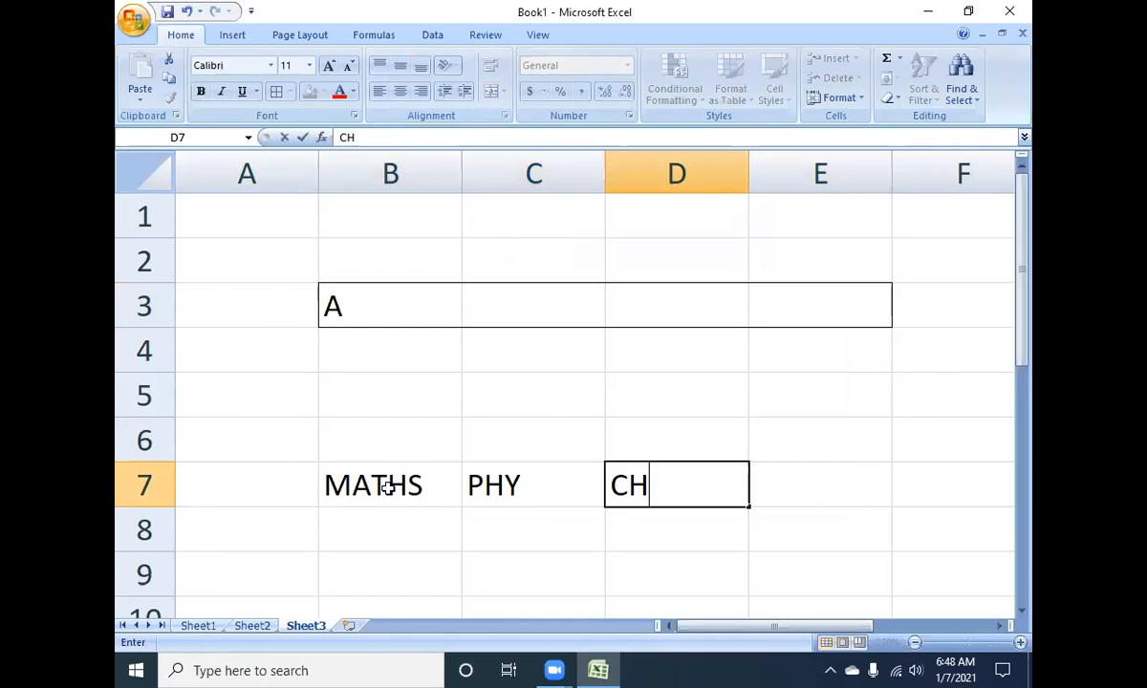
key(Tab)
- Merge and center B6:D6 above the subject names and enter SCHOOL as the heading
key(Left)
key(Left)
key(Left)
key(Up)
key(shift+Right)
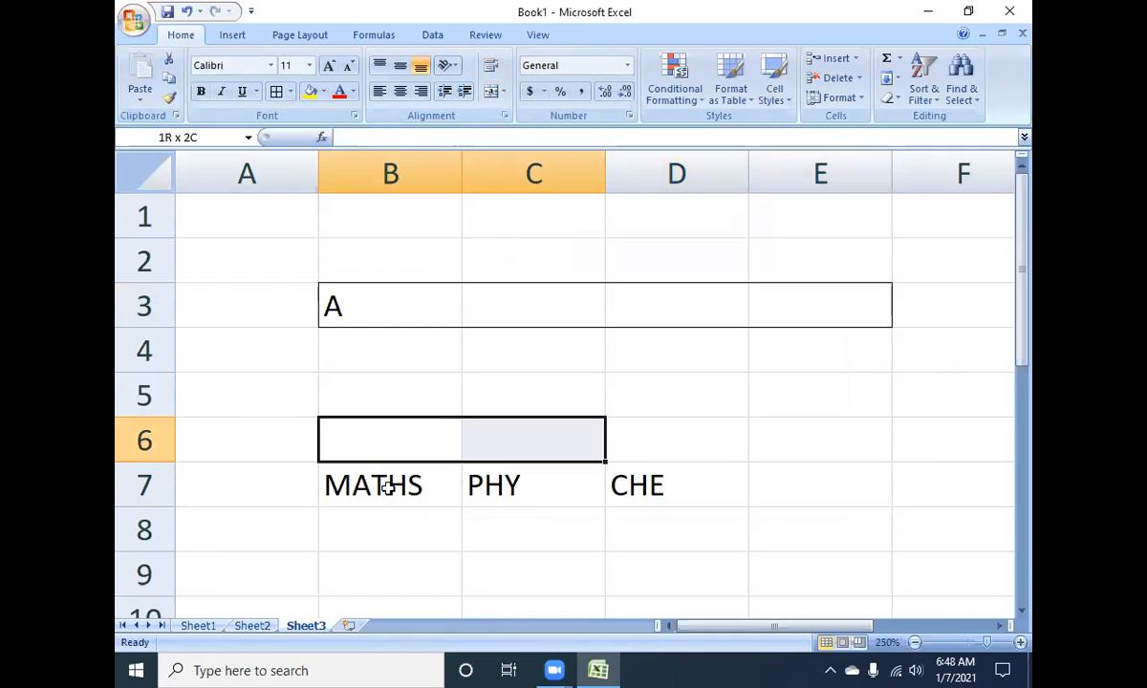
key(shift+Right)
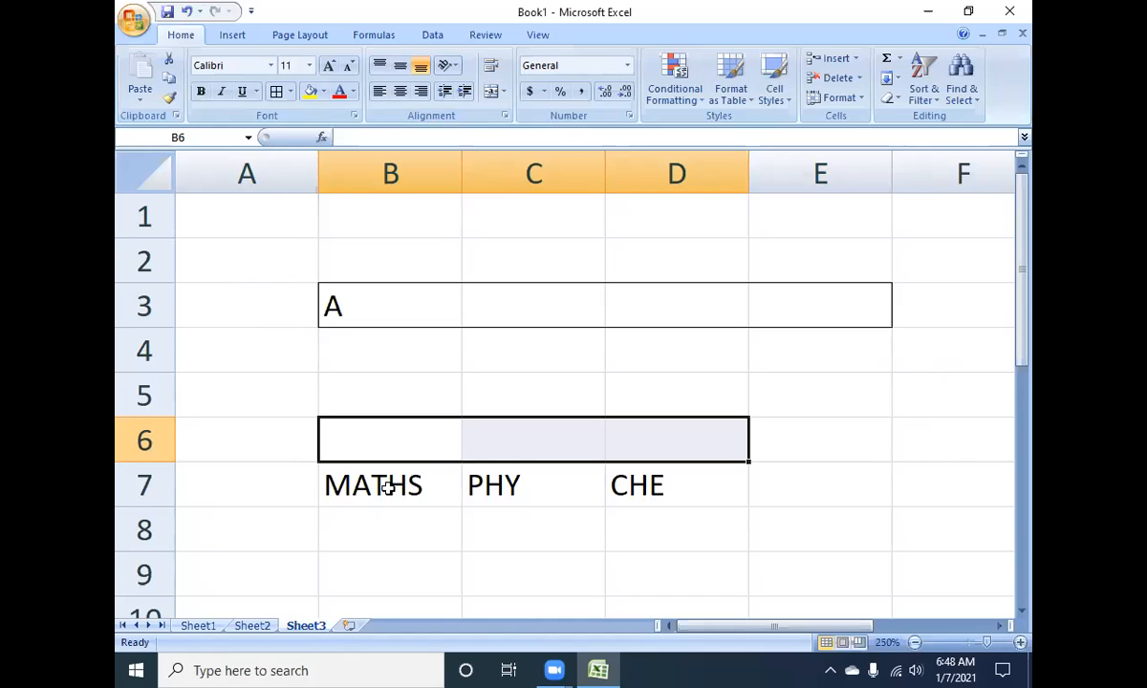
click(491, 92)
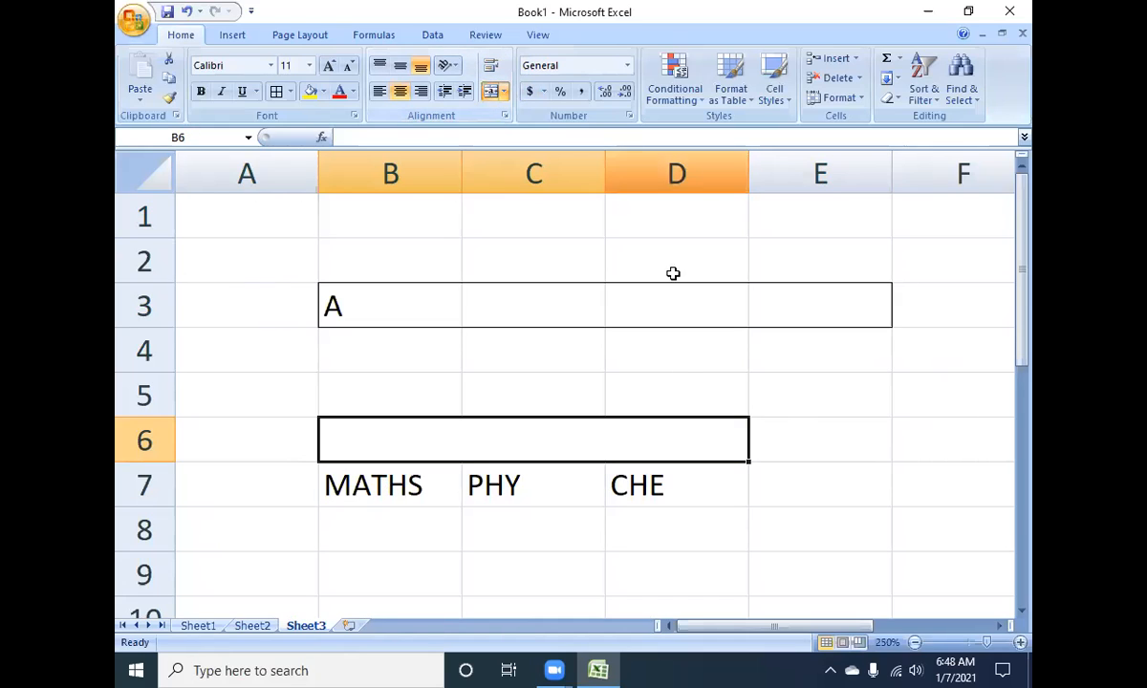
text(SCHOOL)
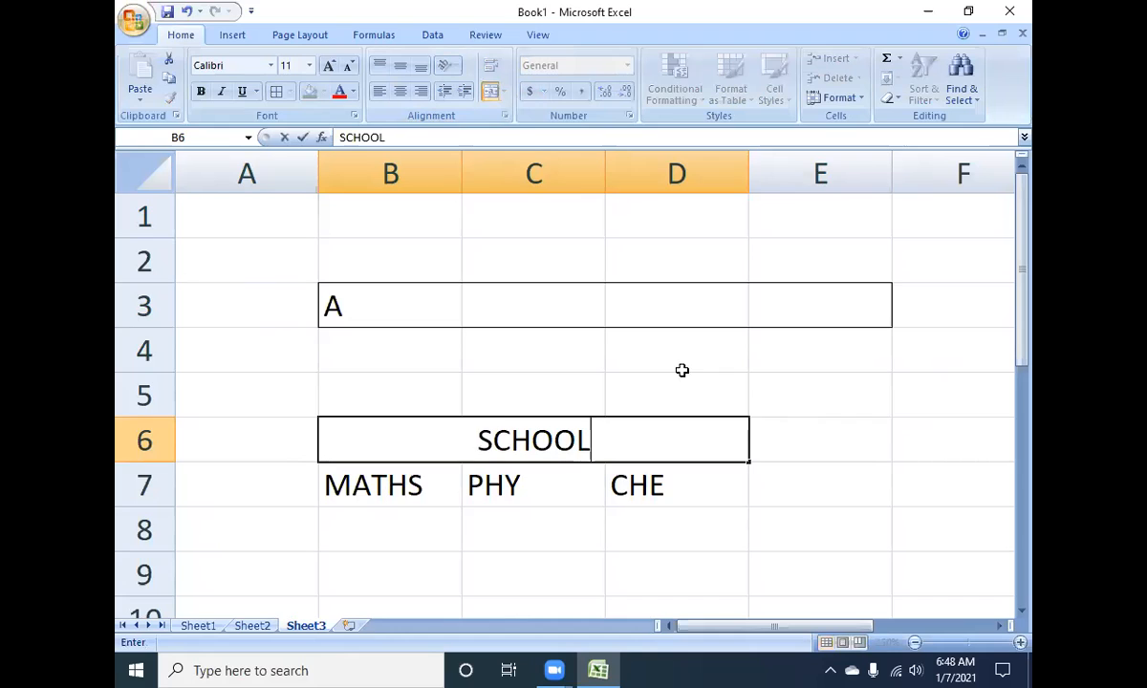
key(Return)
- Apply All Borders to the SCHOOL heading and the subject row, range B6:D7
key(Up)
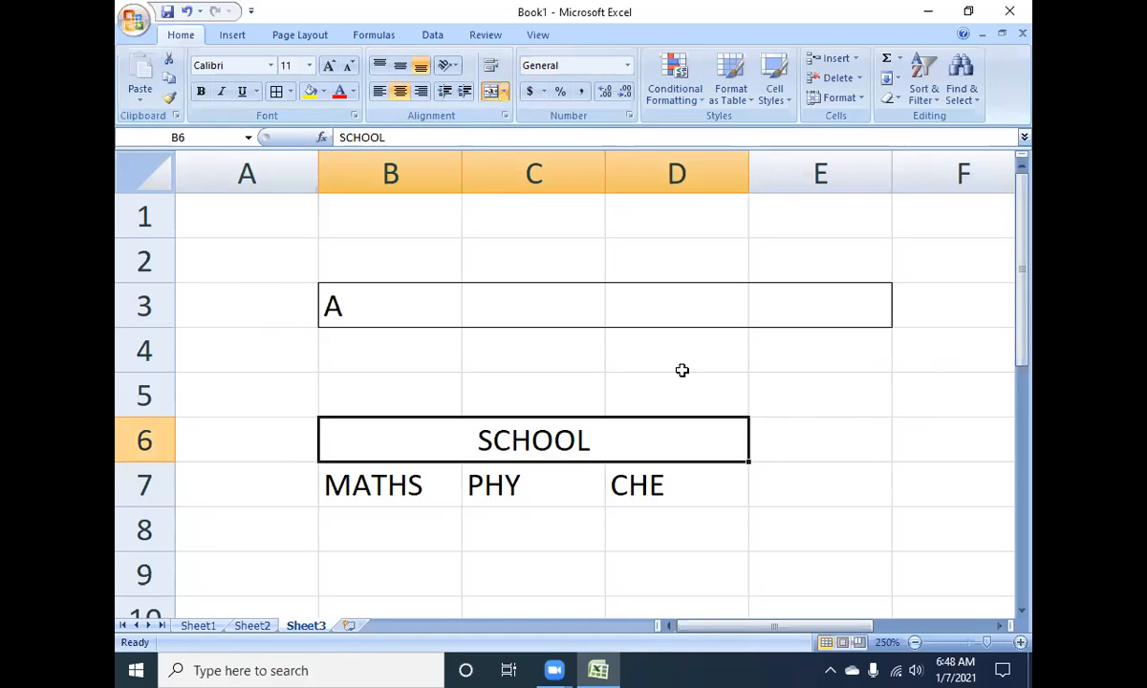
key(shift+Down)
click(276, 90)
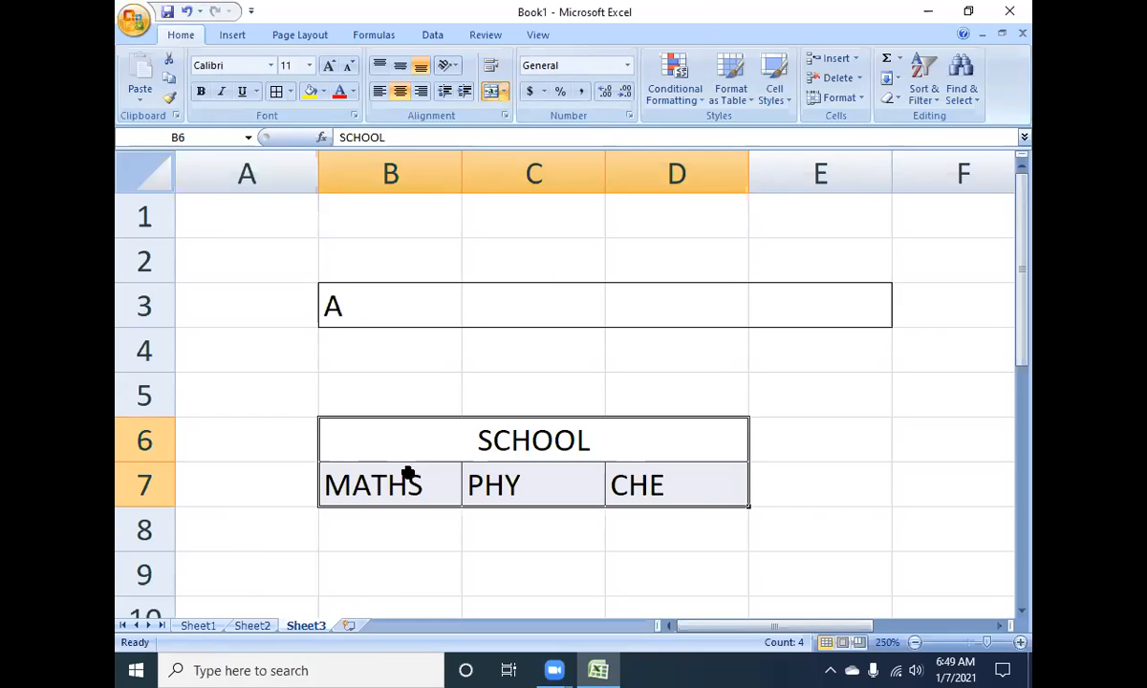
- Go through Sheet1, Sheet2 and Sheet3 in turn and insert a new worksheet after Sheet3
click(197, 627)
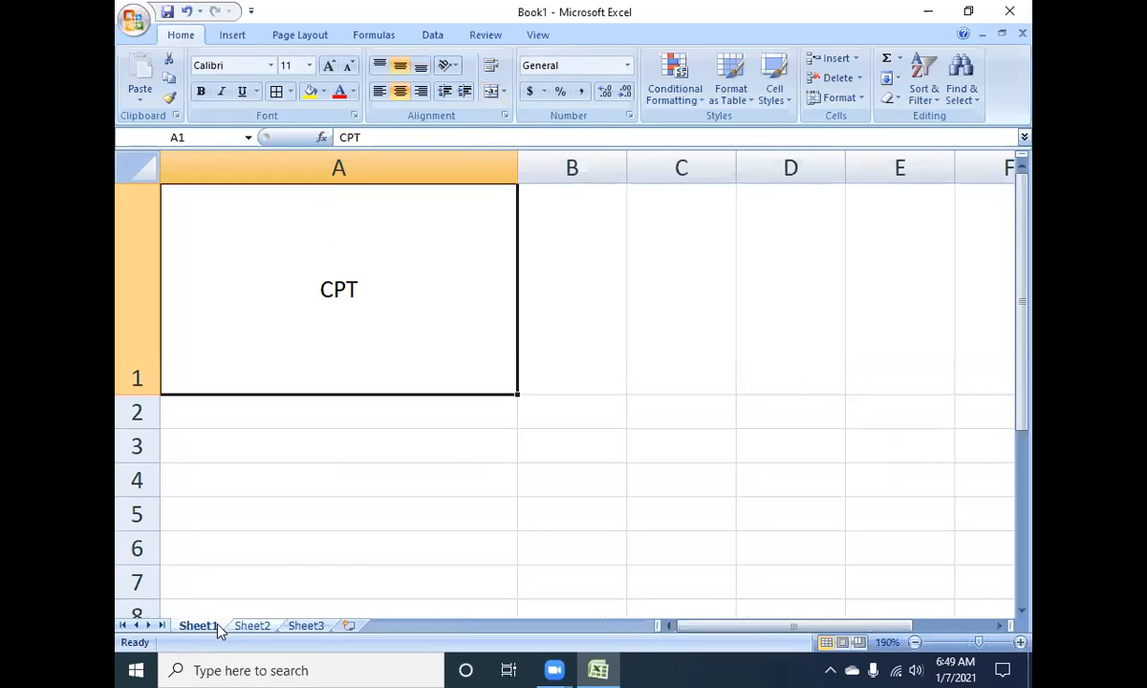
key(ctrl+Page_Down)
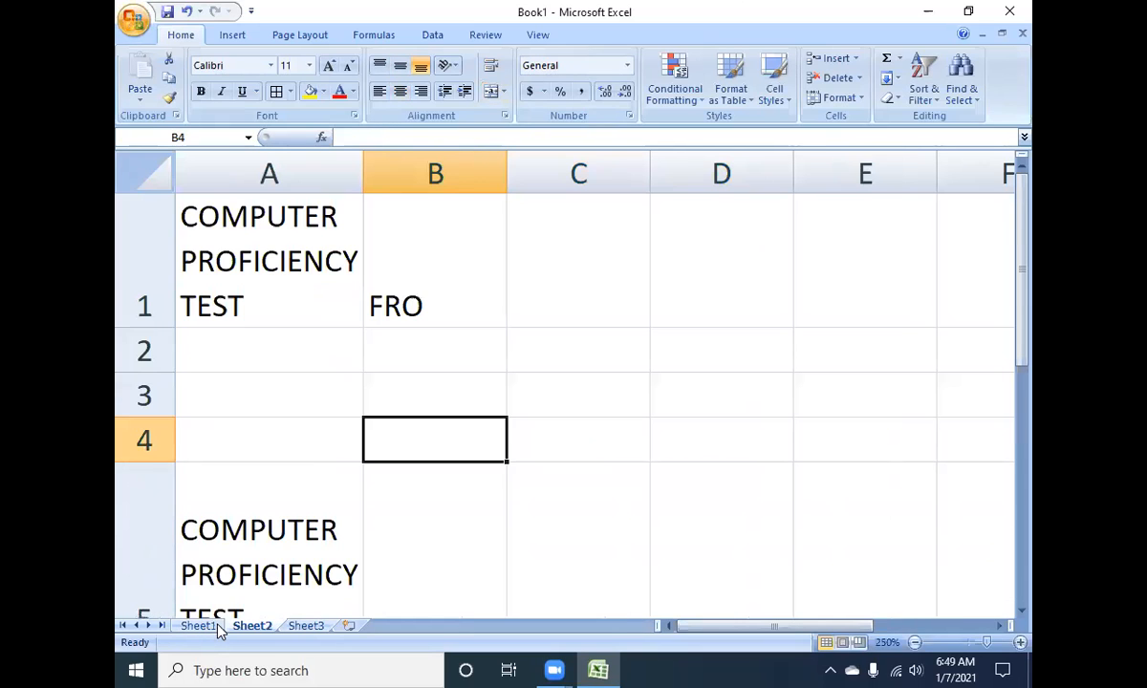
key(ctrl+Page_Down)
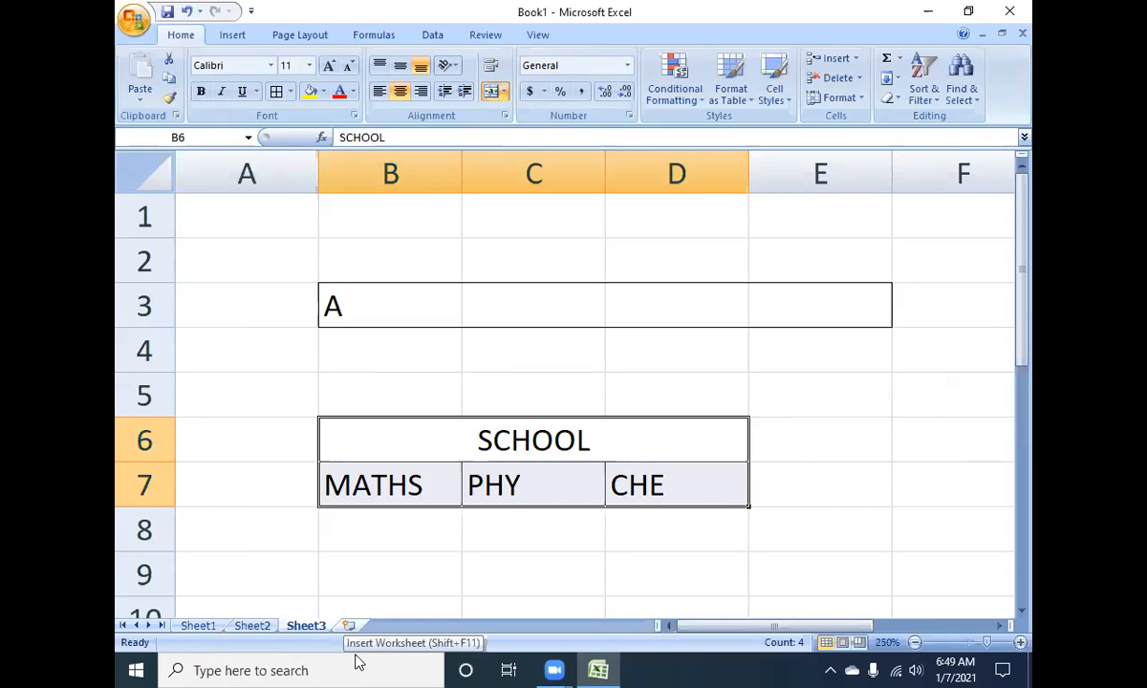
key(shift+F11)
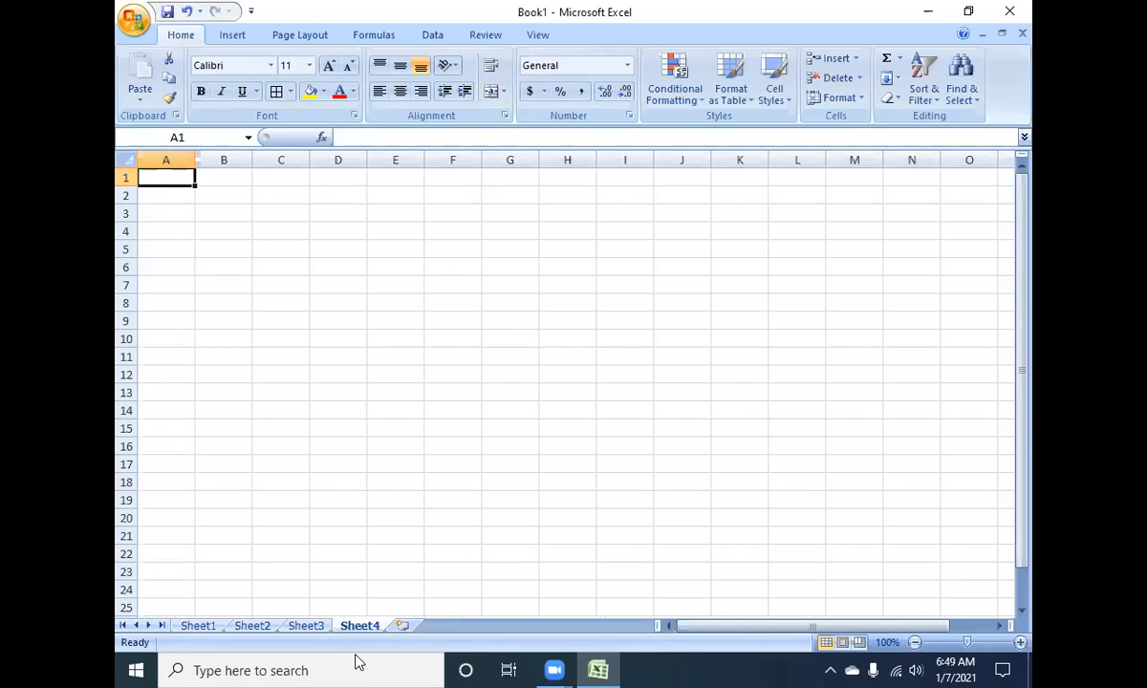
scroll(275, 461, up, 5)
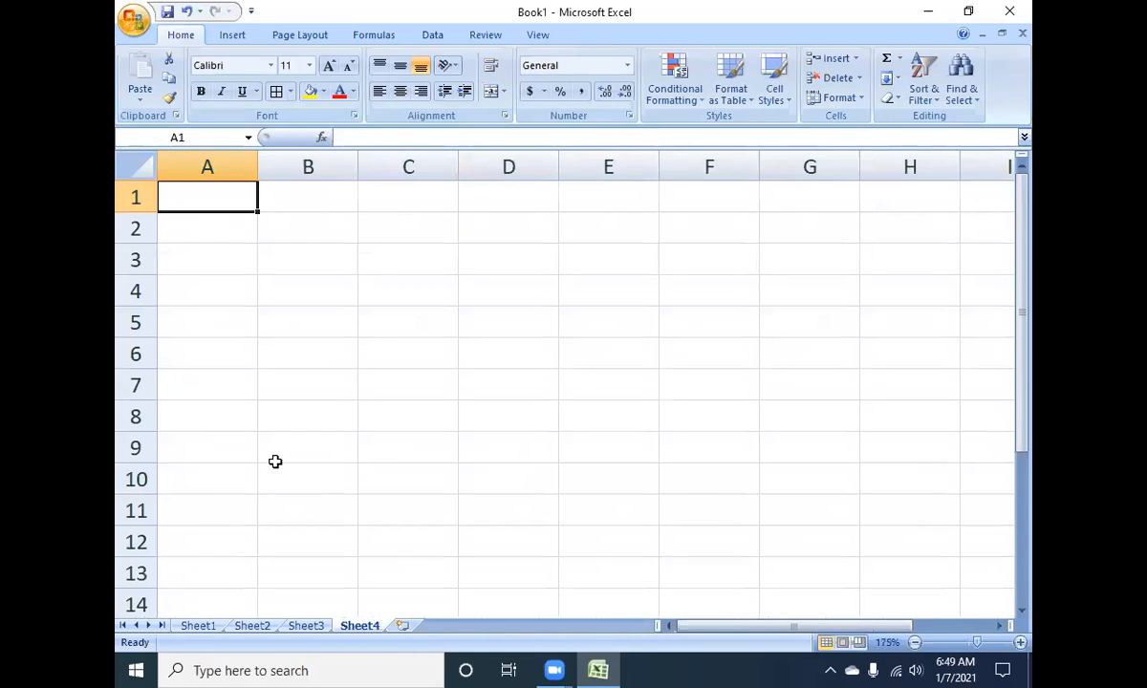
scroll(276, 462, up, 1)
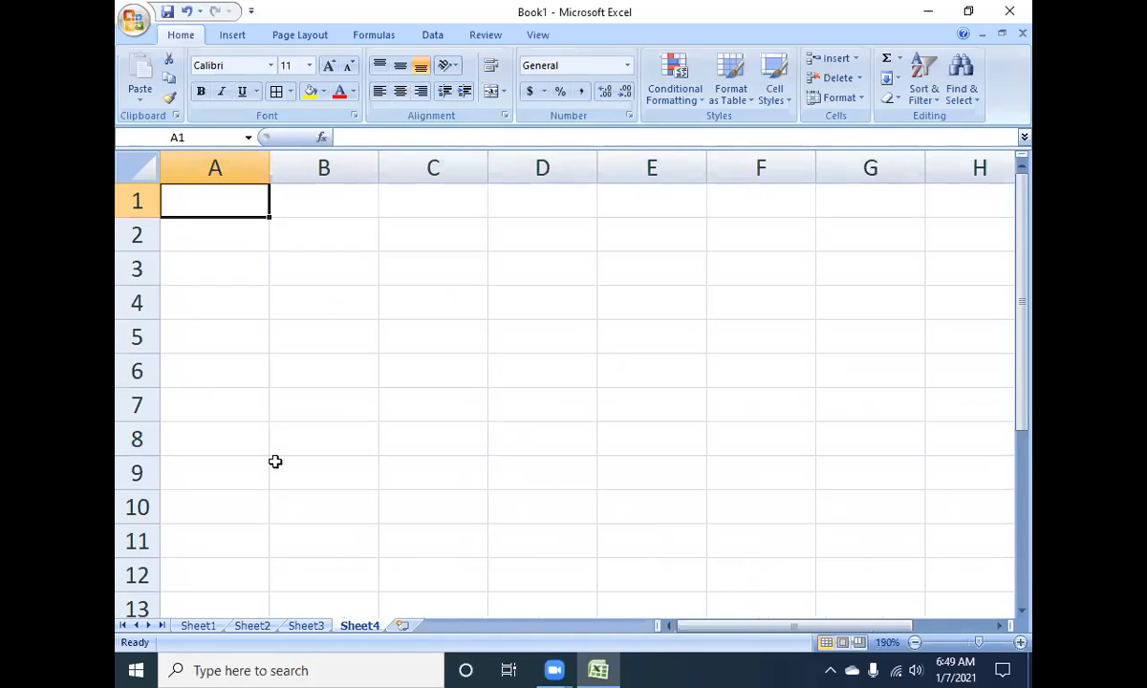
- Select the whole columns A to G one by one on Sheet4, returning to column A
click(227, 162)
click(321, 167)
click(393, 167)
click(528, 168)
click(627, 168)
click(764, 165)
click(824, 162)
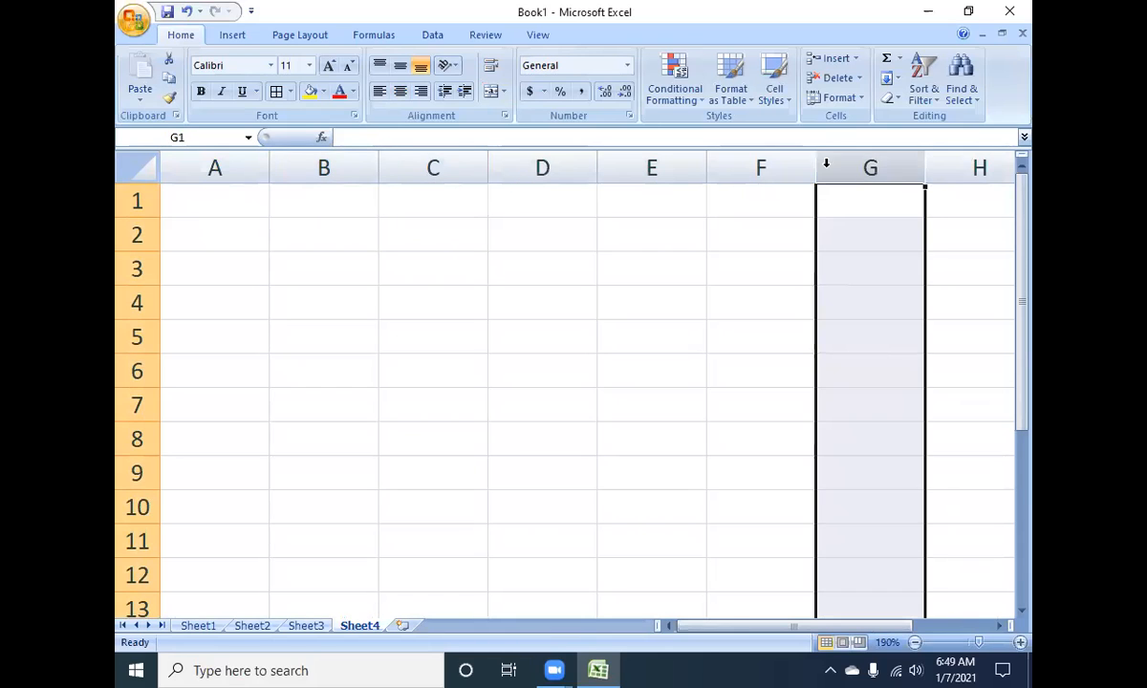
click(226, 170)
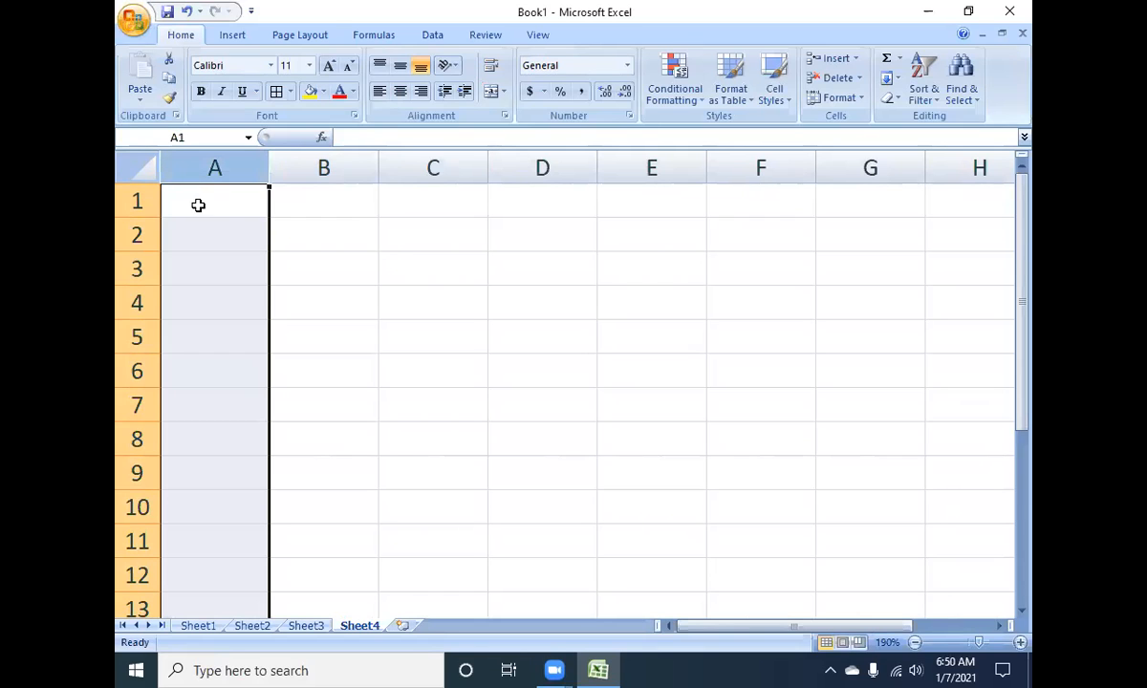
- Enter abc in cell A1 and a123 in cell A2 of Sheet4
scroll(227, 234, up, 2)
click(233, 232)
click(235, 222)
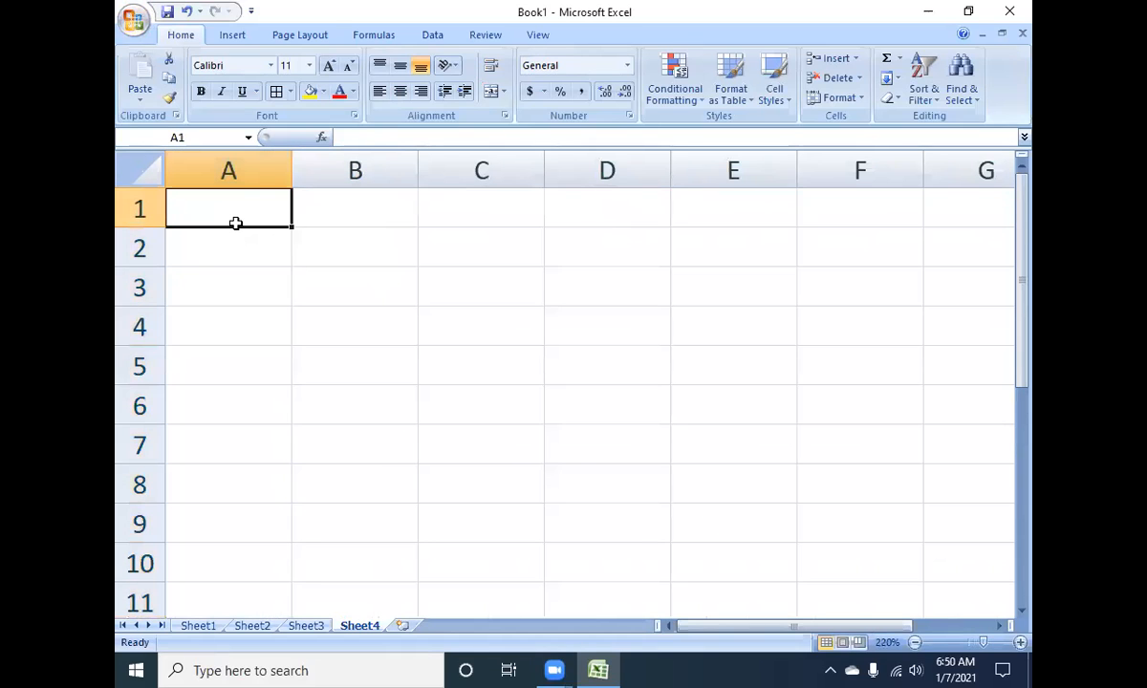
text(abc)
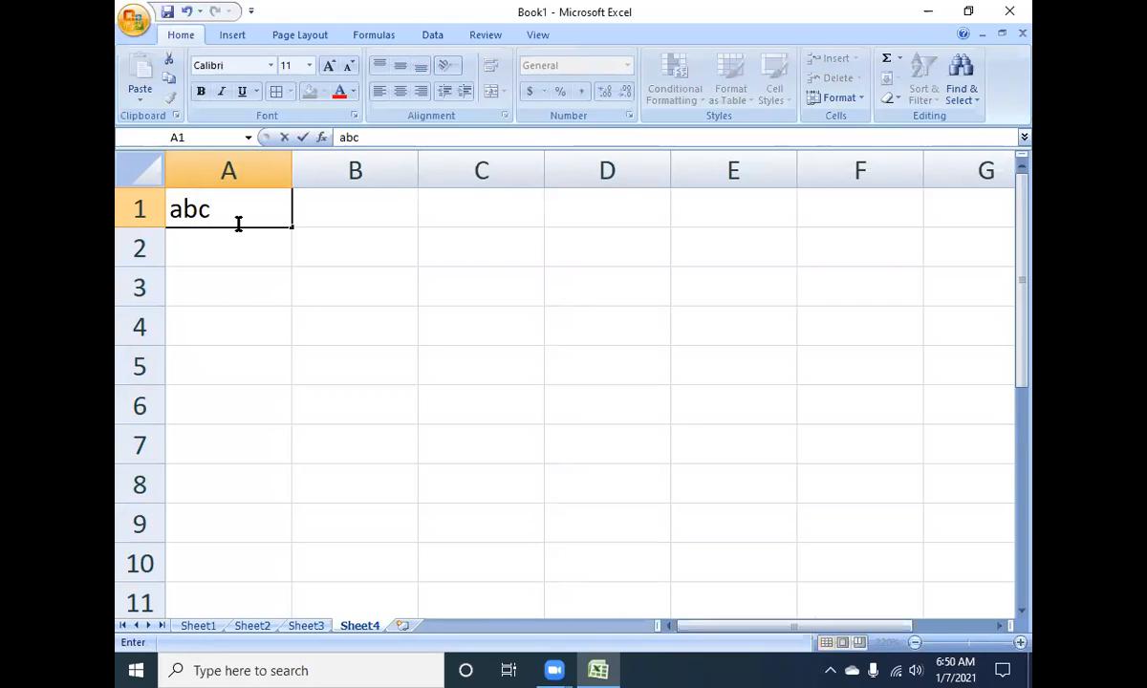
key(Return)
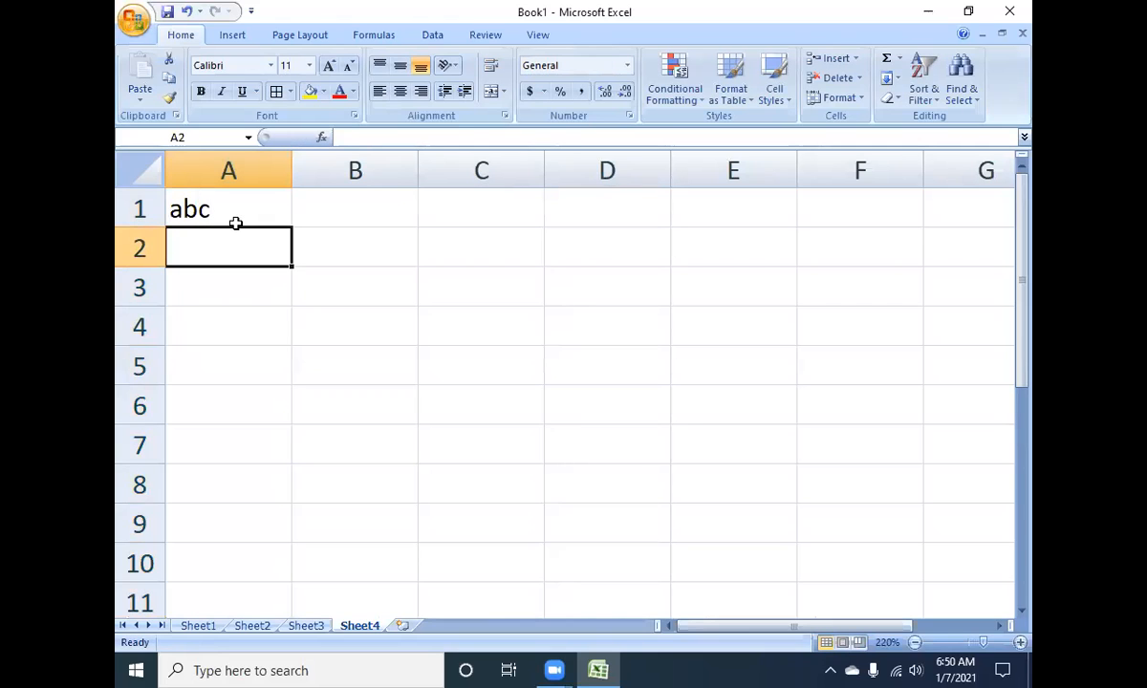
text(a)
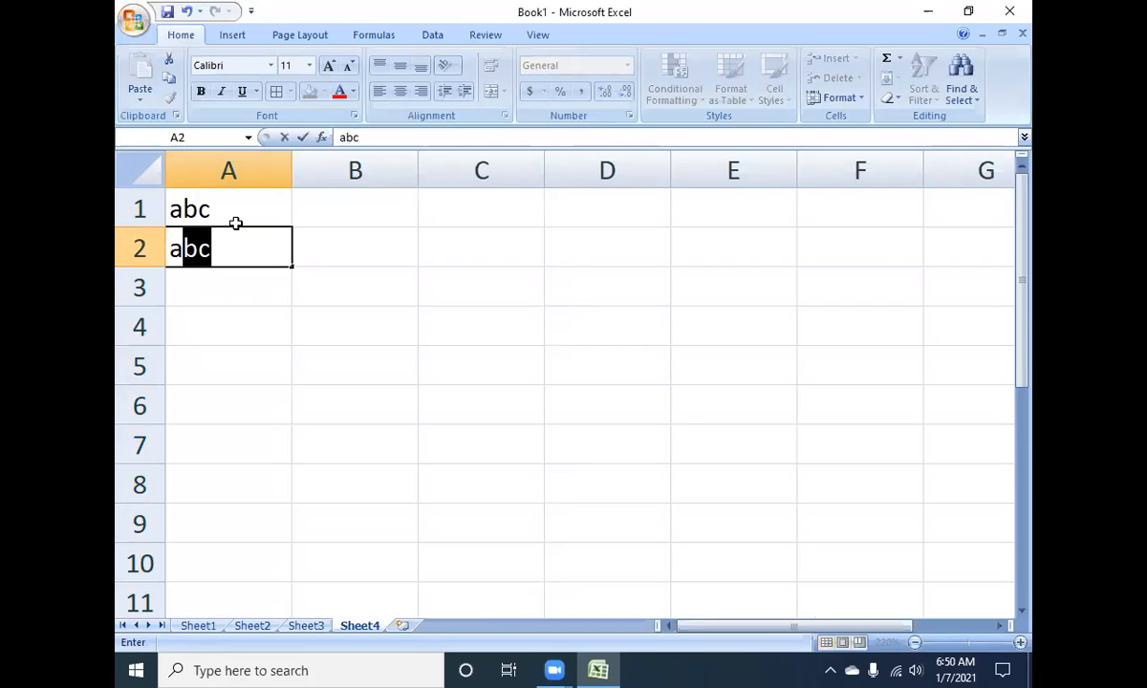
text(123)
key(Return)
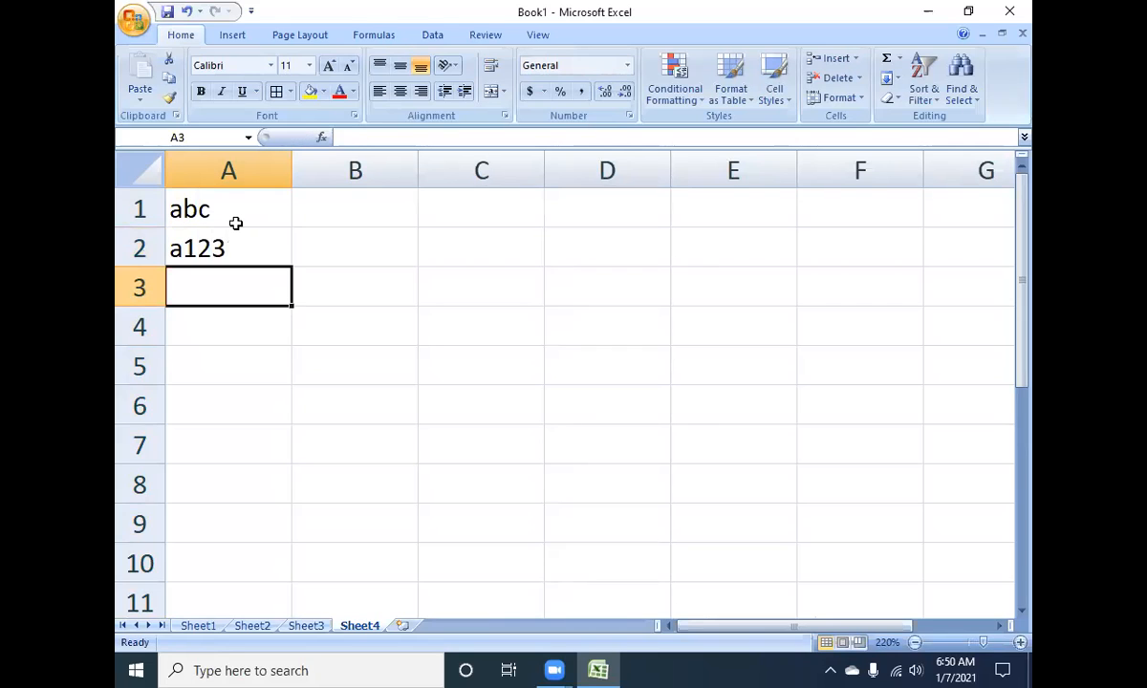
- Enter 3213a in cell A3, 64 in cell A4 and 2.45 in cell A5
text(3213a)
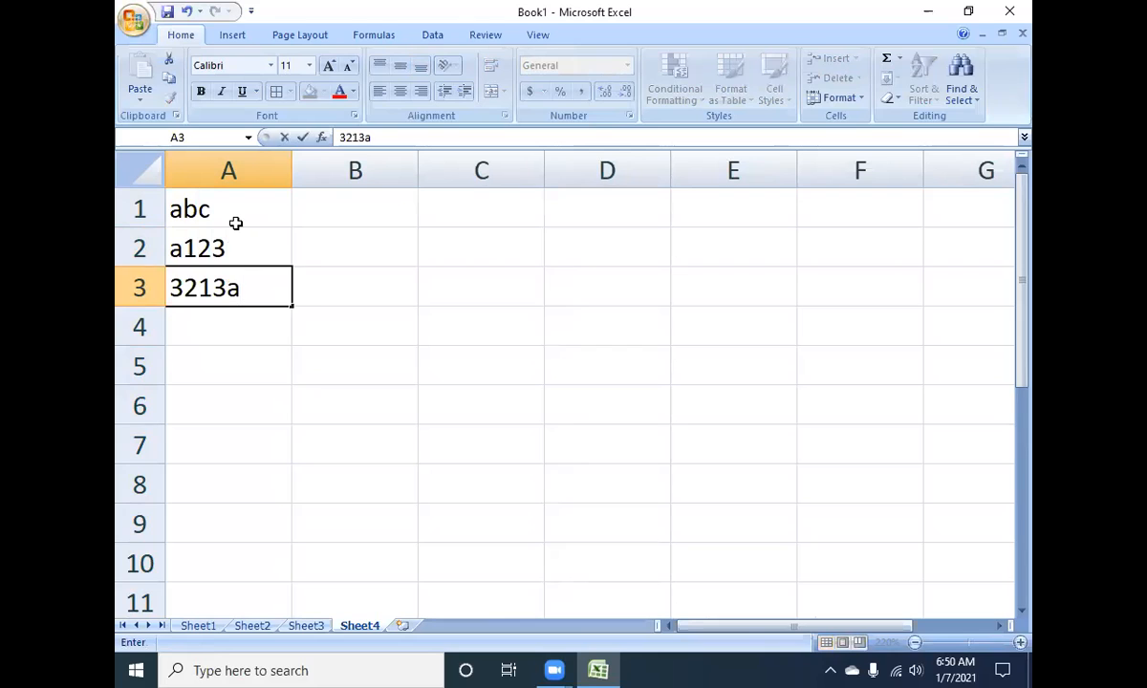
key(Return)
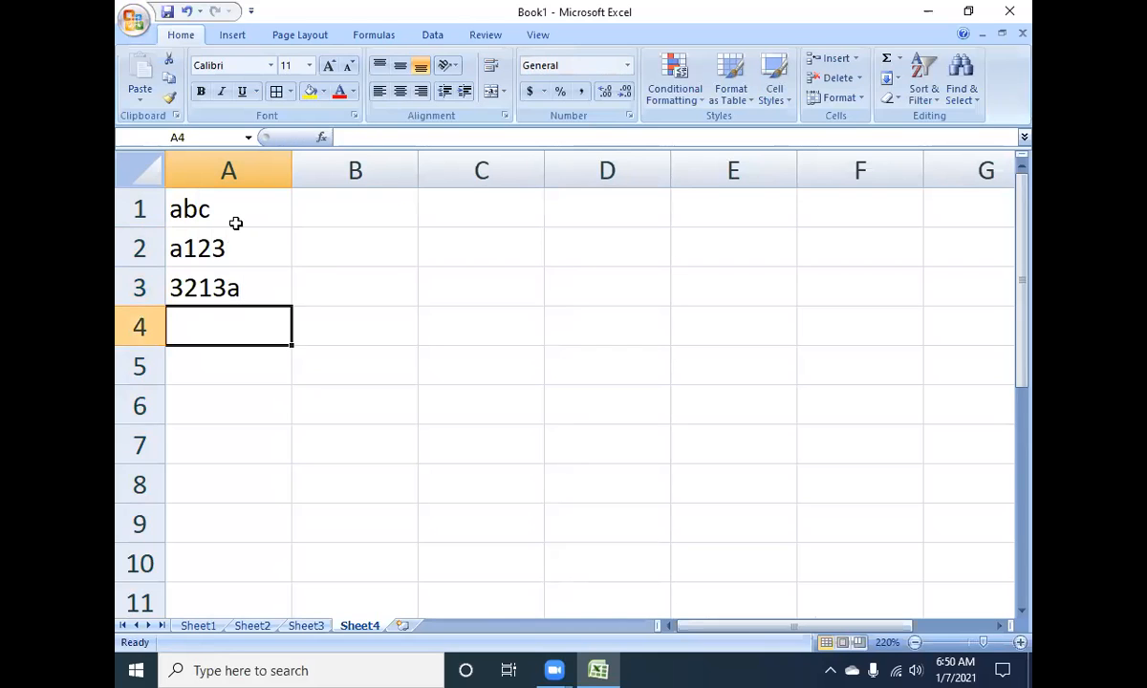
text(64)
key(Return)
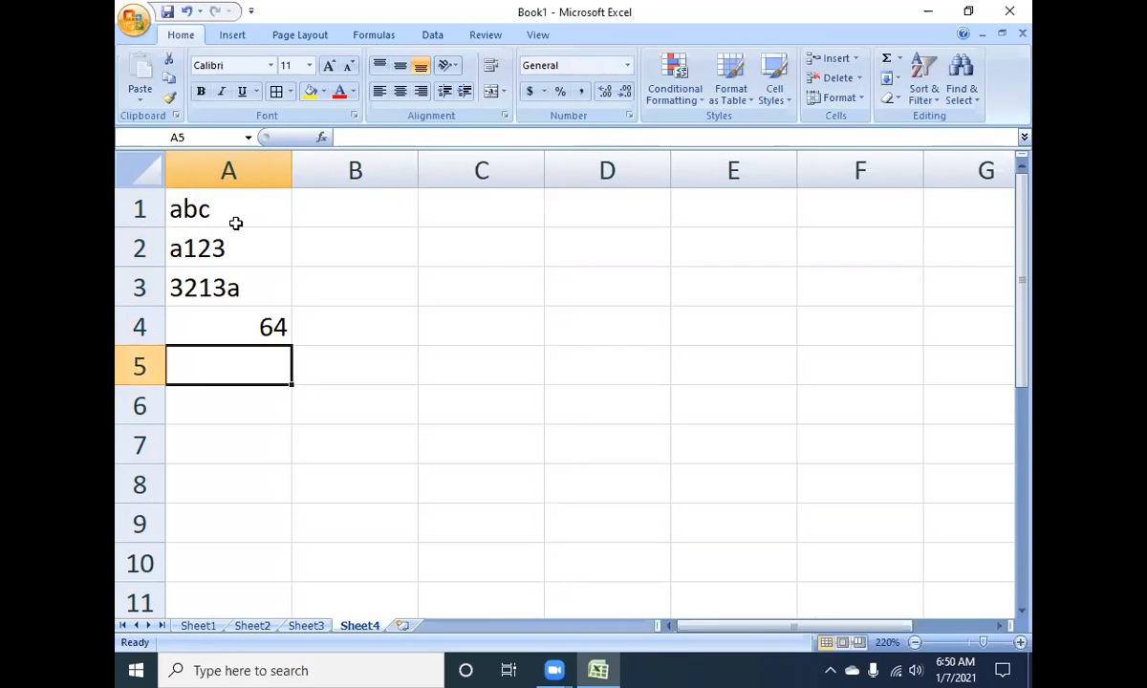
text(2.45)
key(Return)
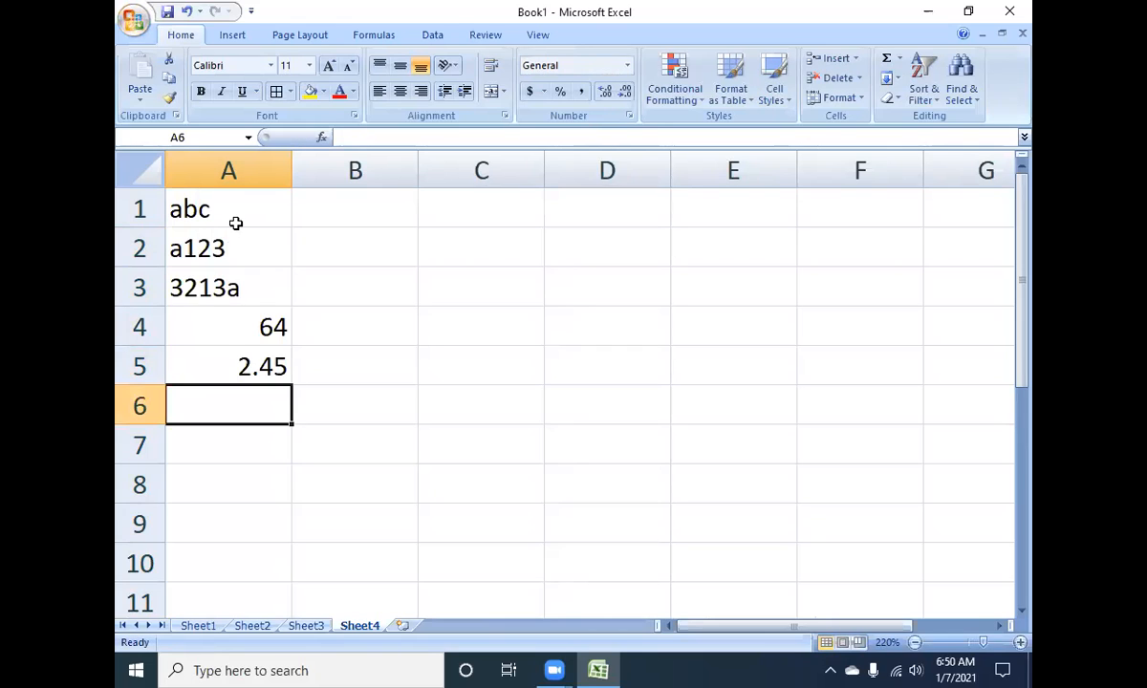
- Check the number format shown for column A and for various empty cells in columns B to F
click(251, 172)
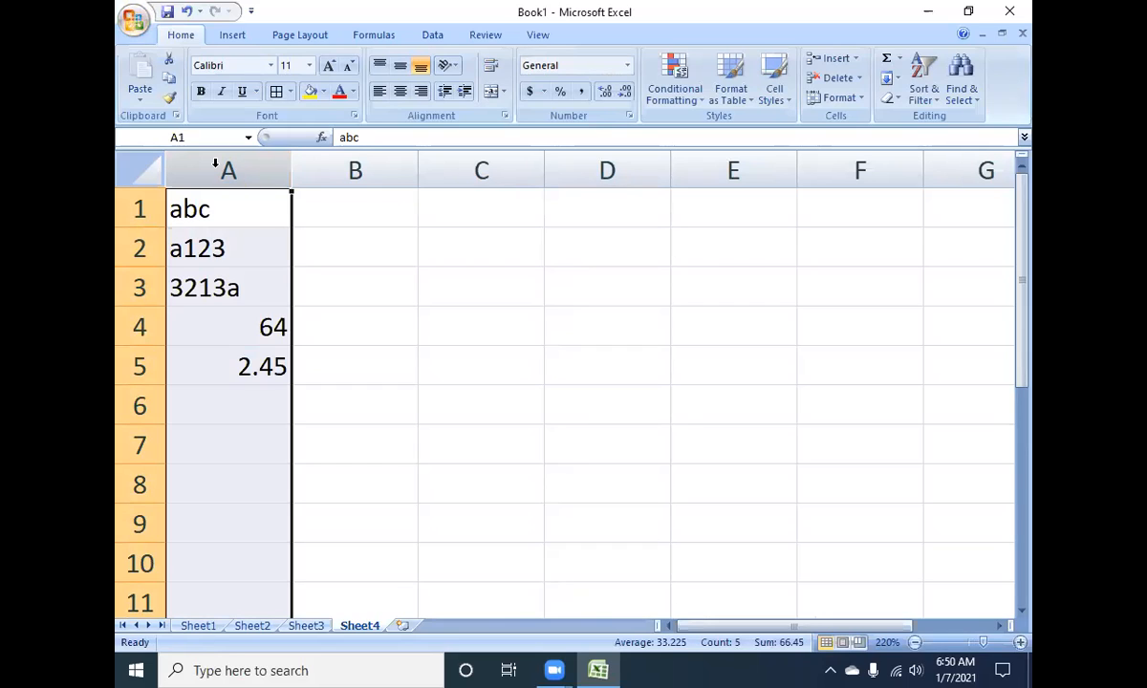
click(505, 281)
click(733, 326)
click(518, 393)
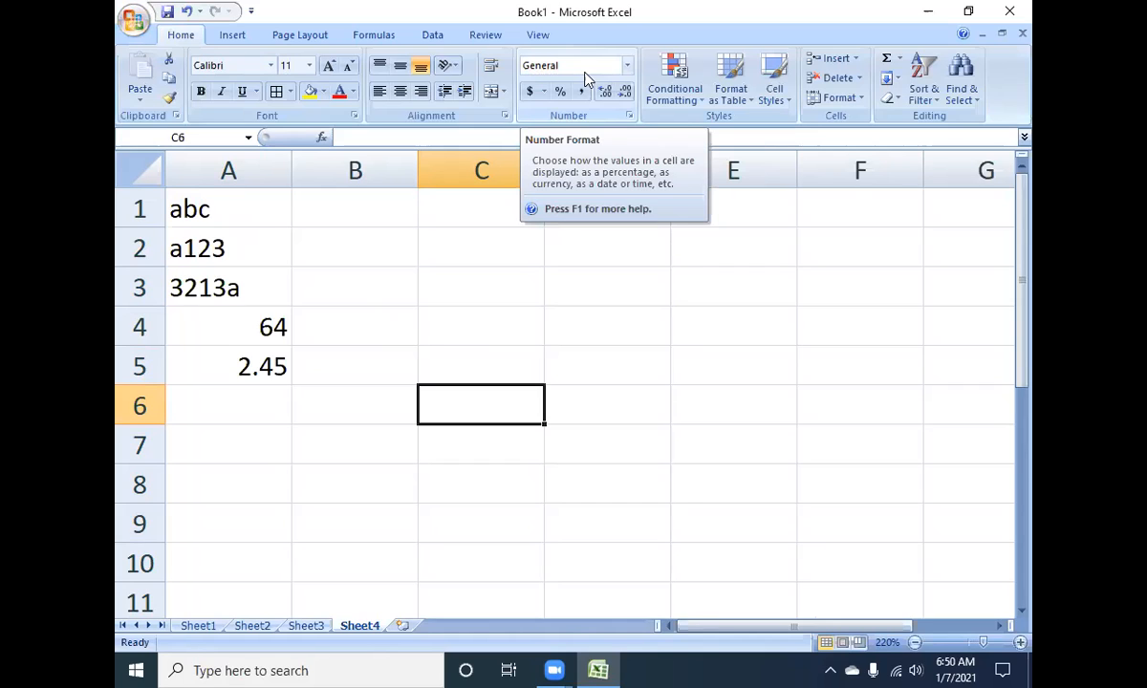
click(707, 355)
click(860, 350)
click(552, 250)
click(517, 337)
click(569, 331)
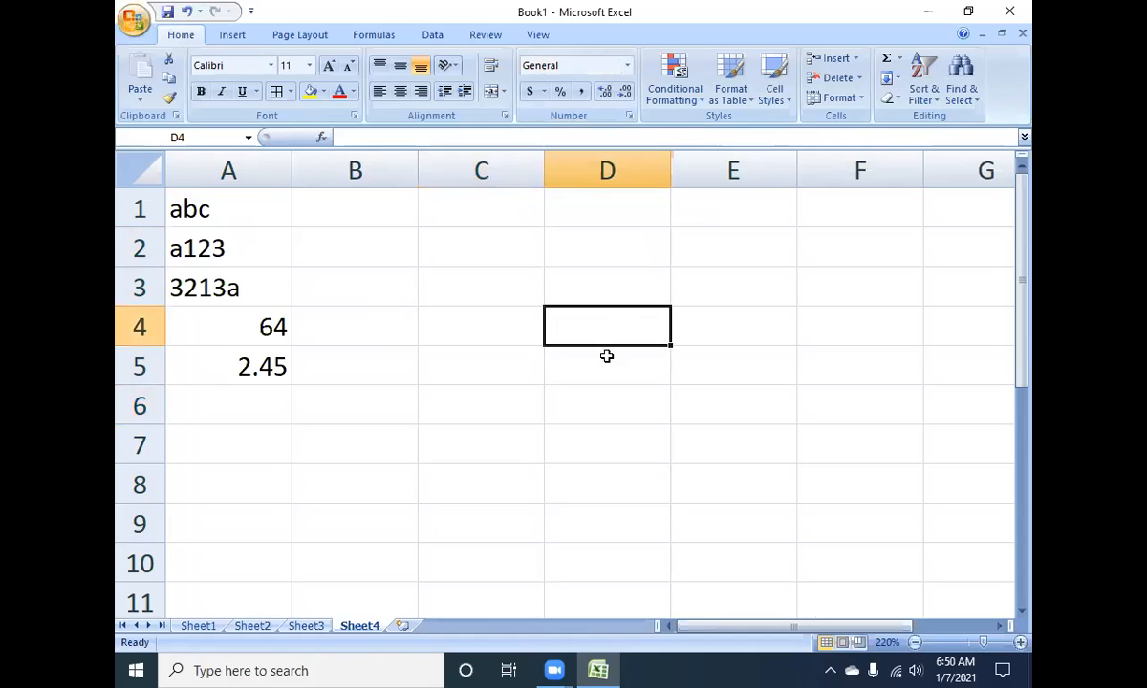
click(540, 394)
click(425, 283)
click(350, 333)
click(397, 477)
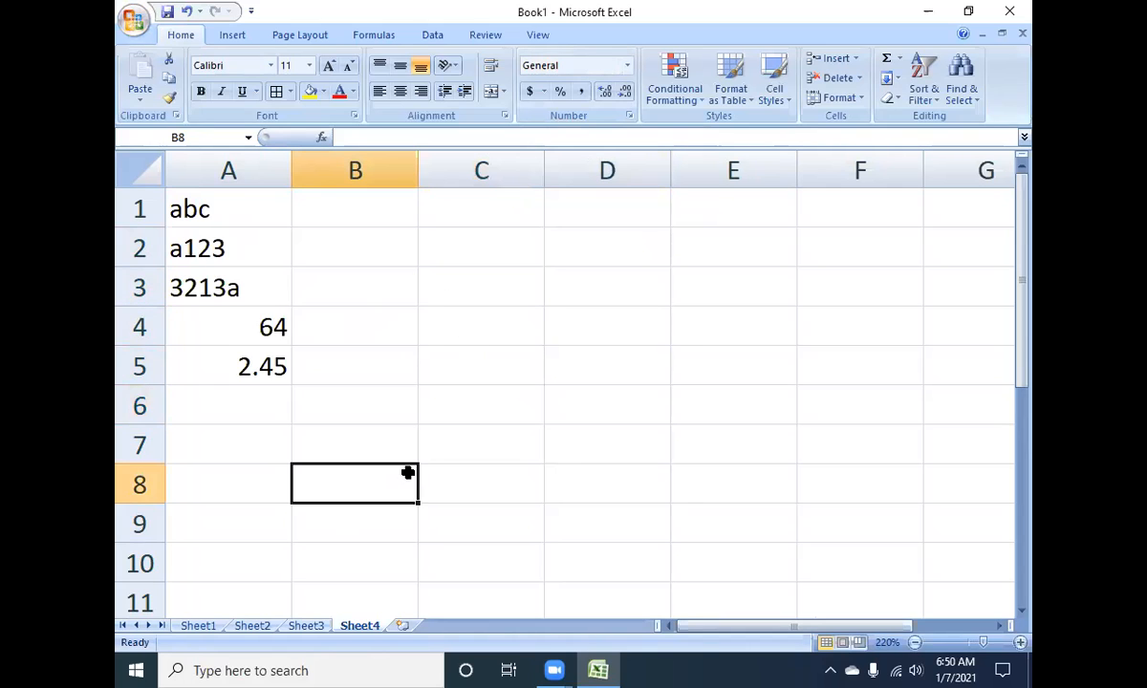
- Apply the Number format to the whole of column A
click(240, 164)
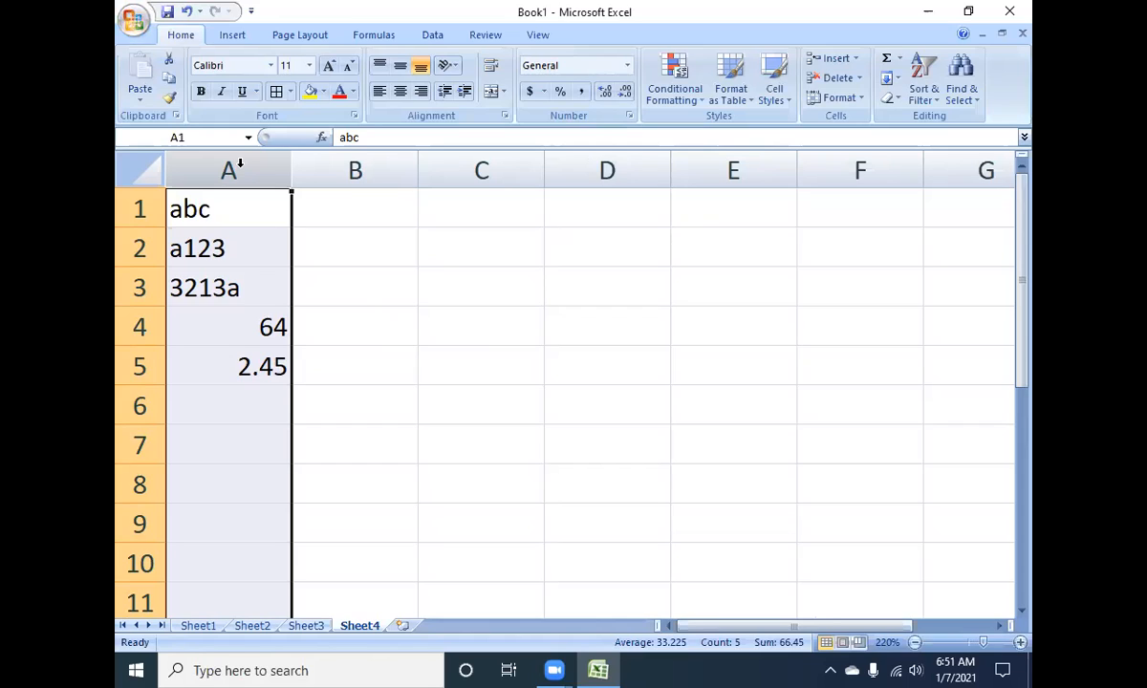
click(230, 323)
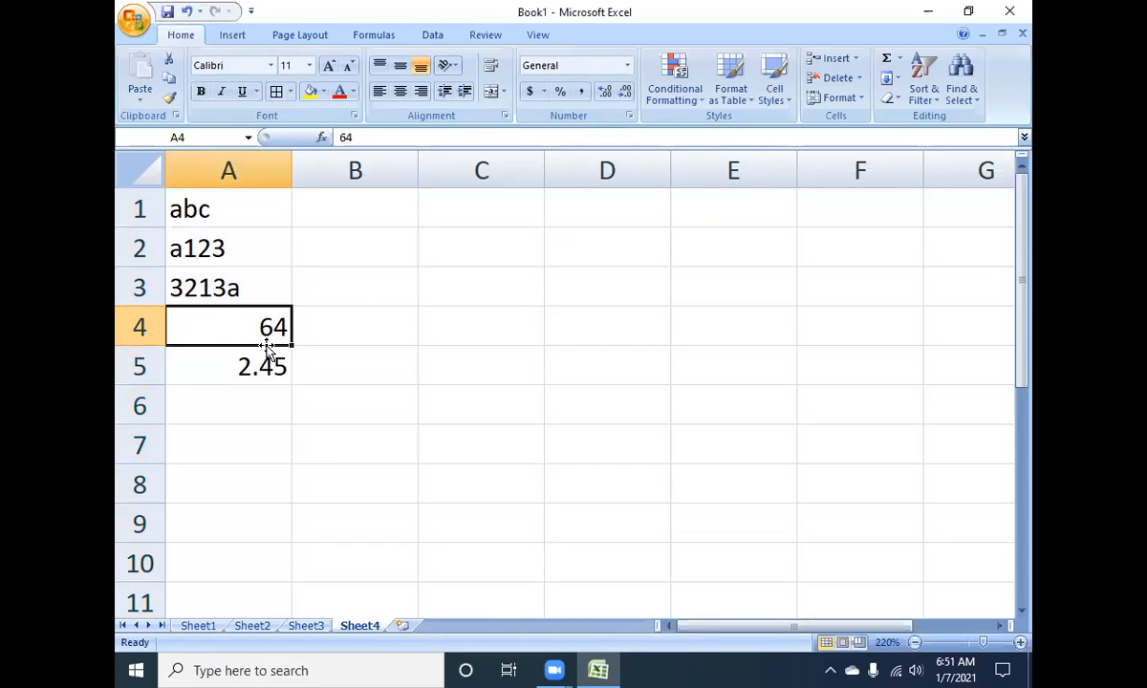
click(262, 173)
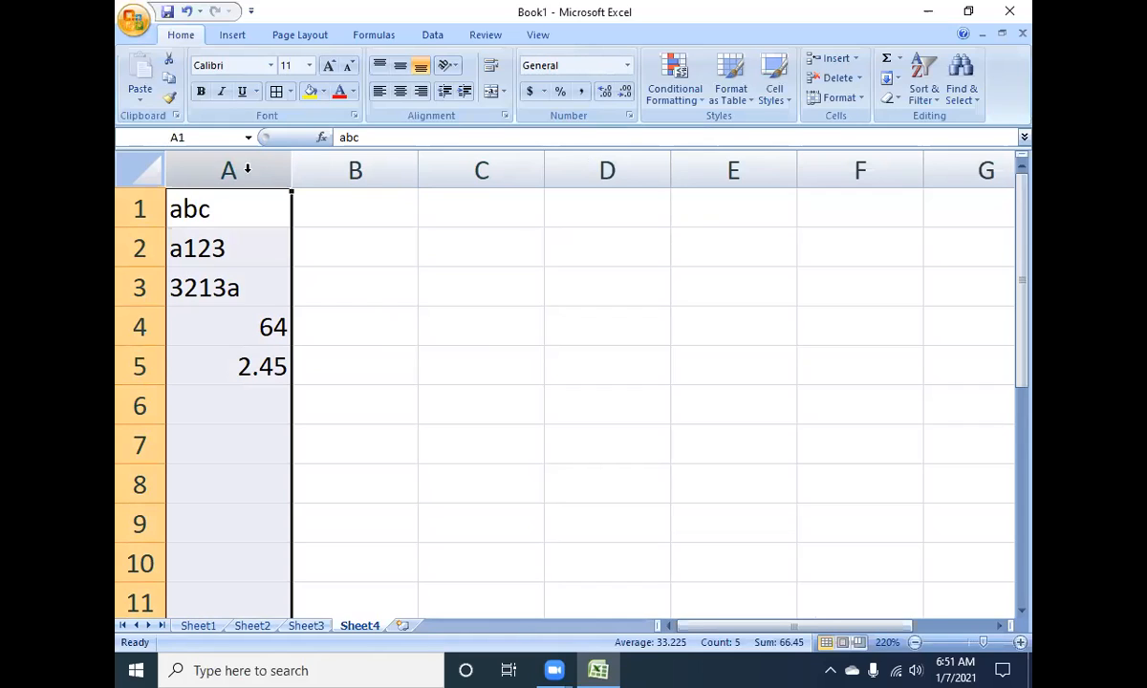
click(627, 65)
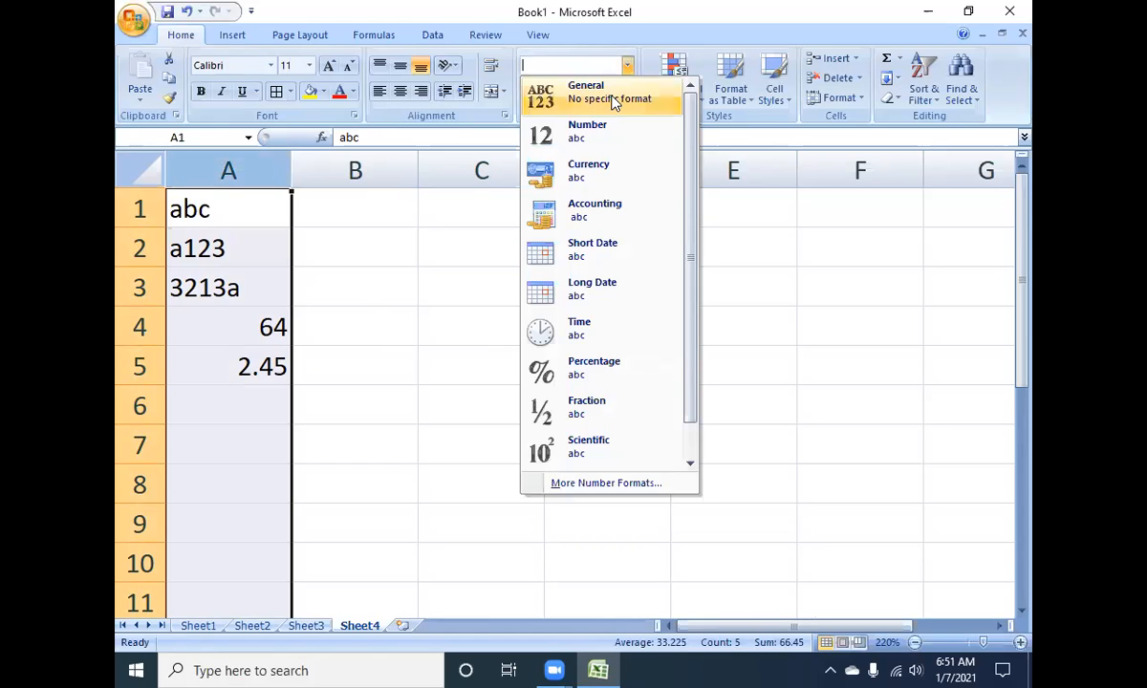
click(588, 138)
- Enter sdf, 4, 21, 646 and qqq in cells A6 to A10
click(239, 413)
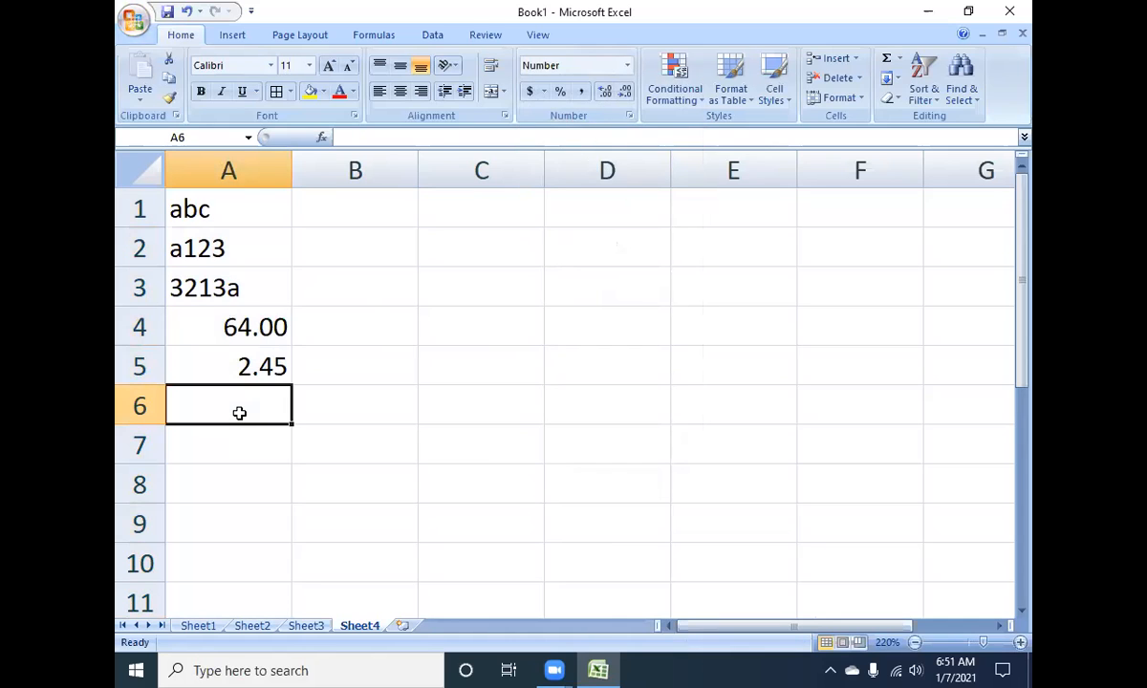
text(sdf)
key(Return)
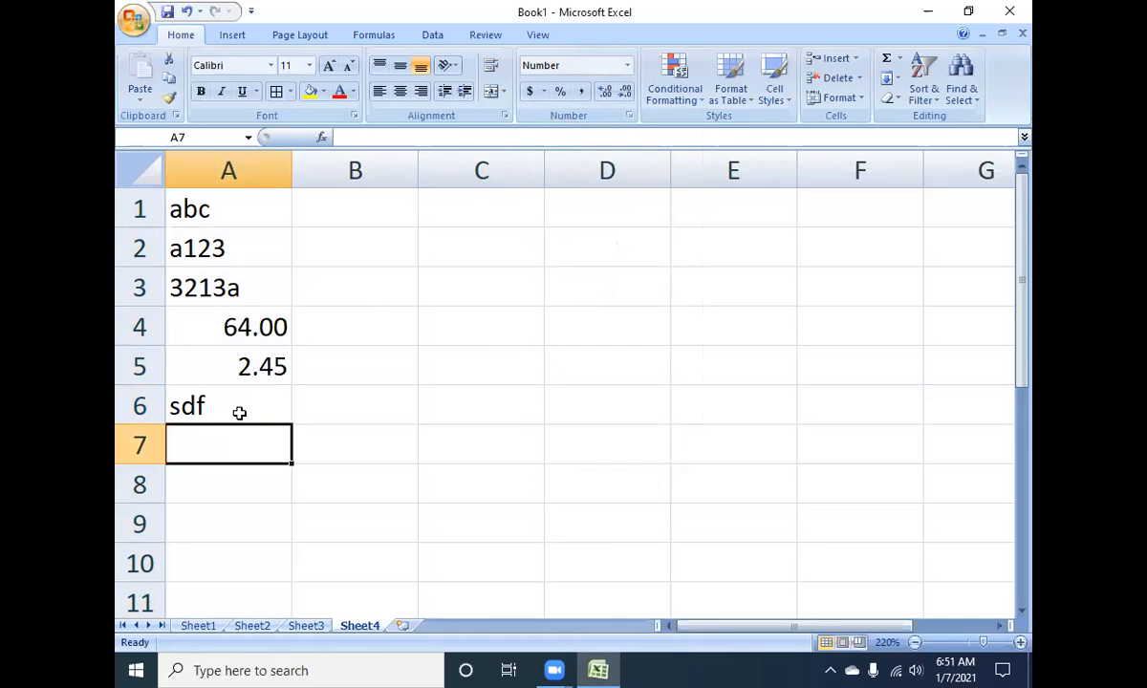
text(4)
key(Return)
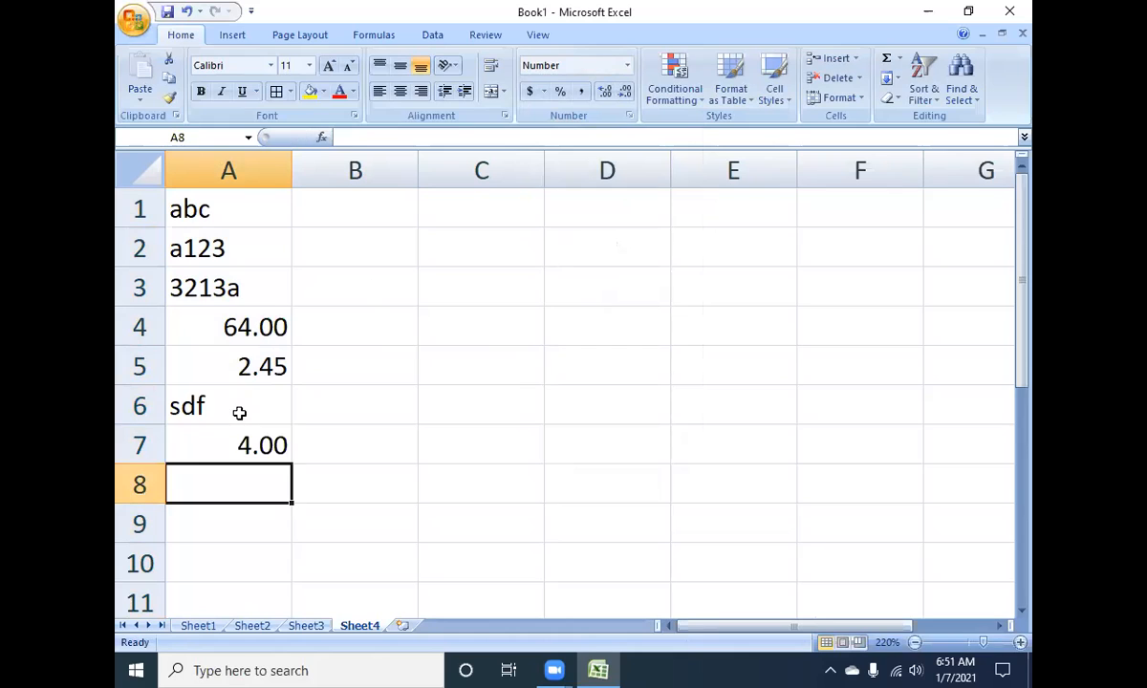
text(21)
key(Return)
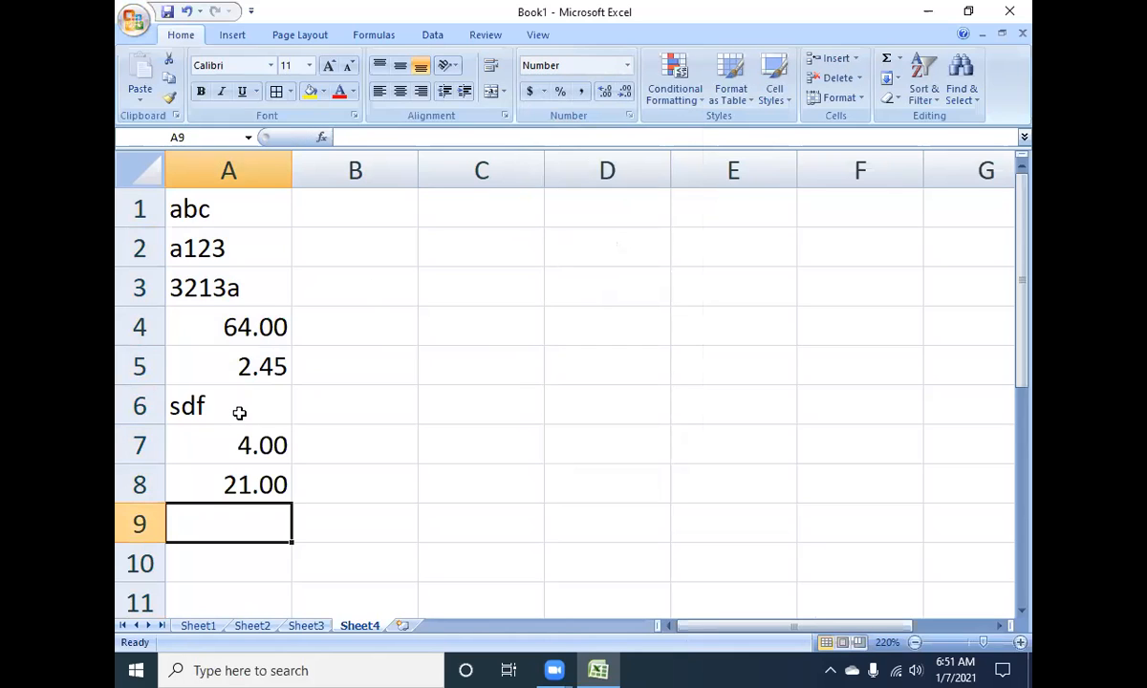
text(646)
key(Return)
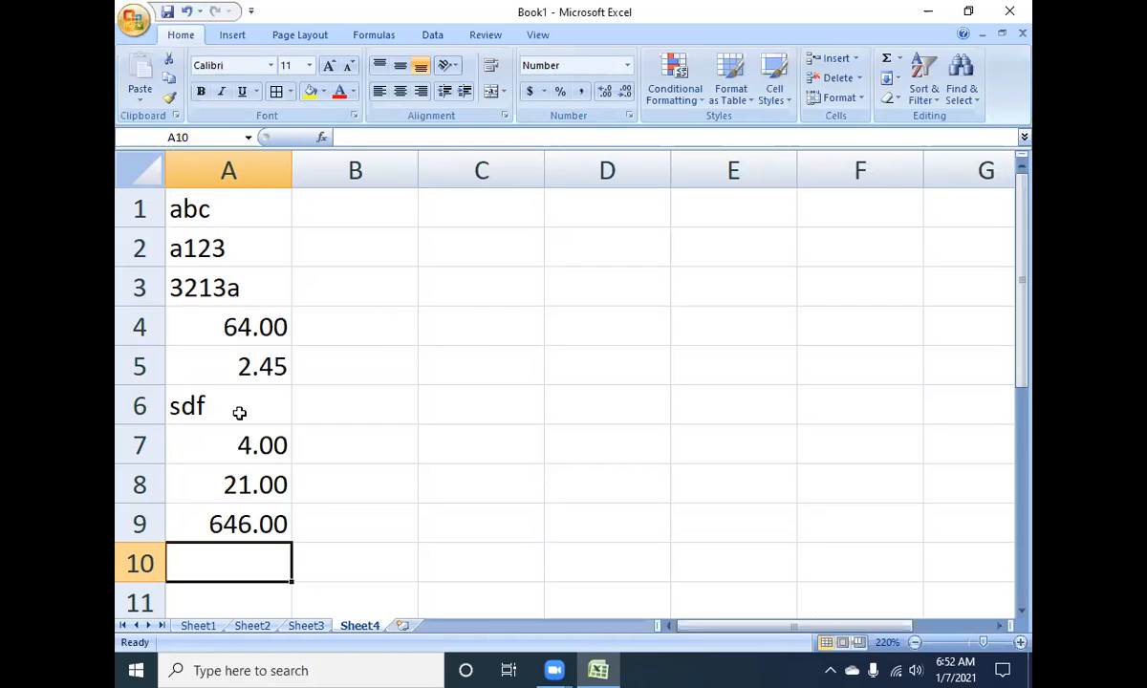
text(qqq)
key(Return)
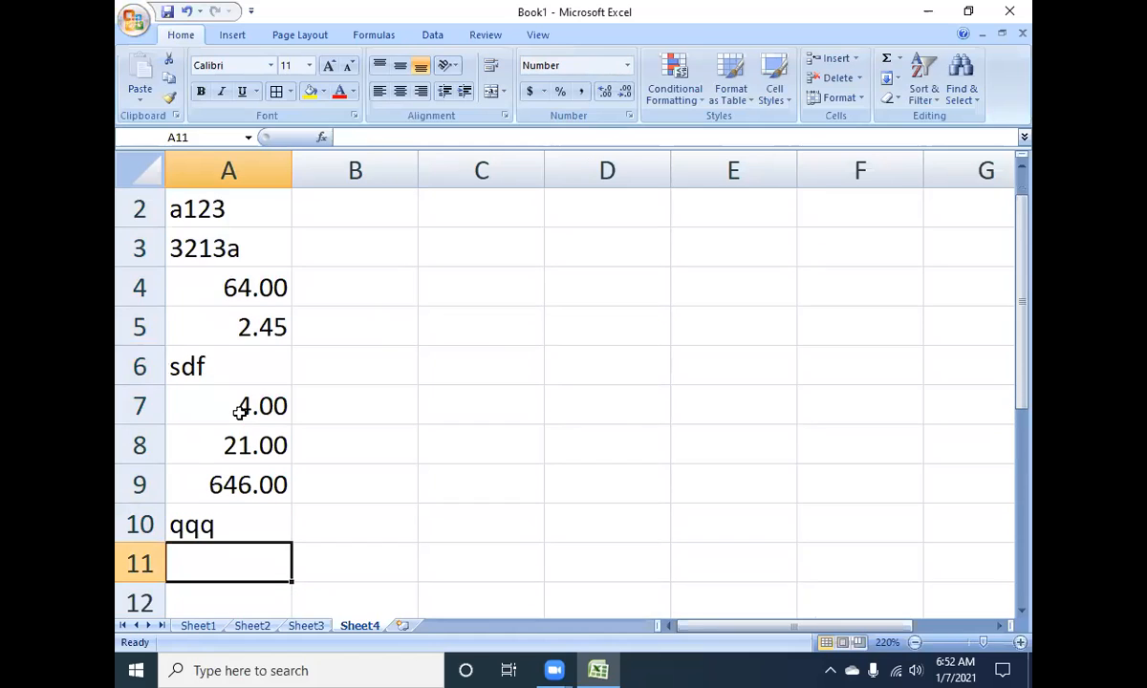
- Compare the number format of column A with that of the empty cells in column B
scroll(235, 412, up, 1)
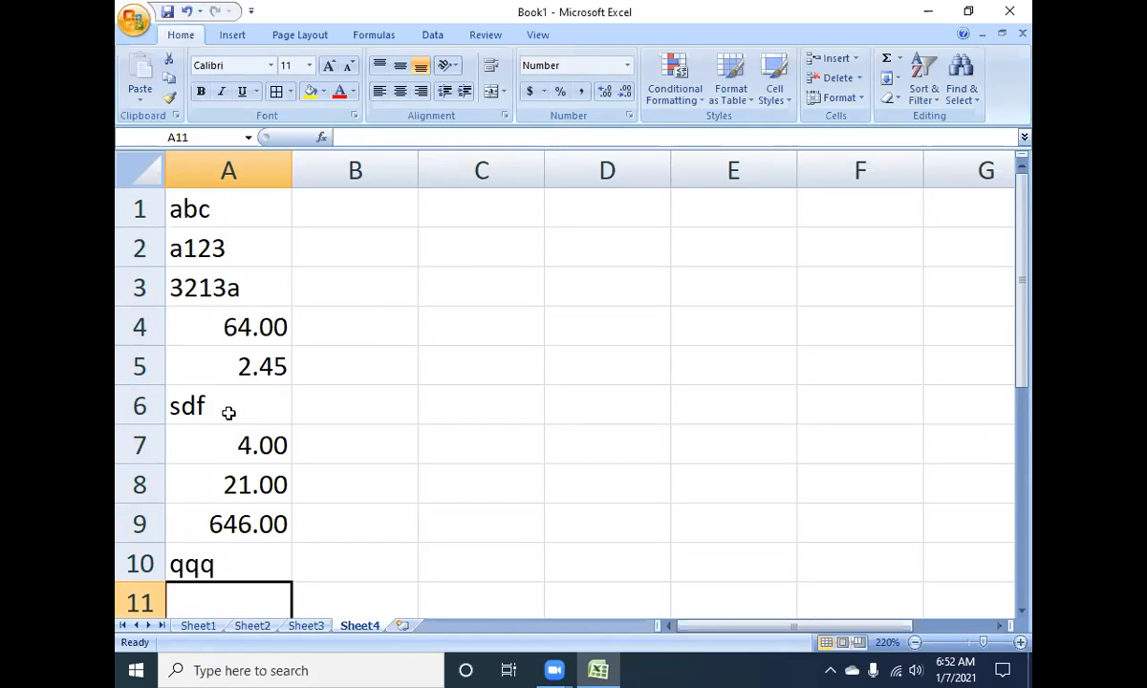
click(261, 171)
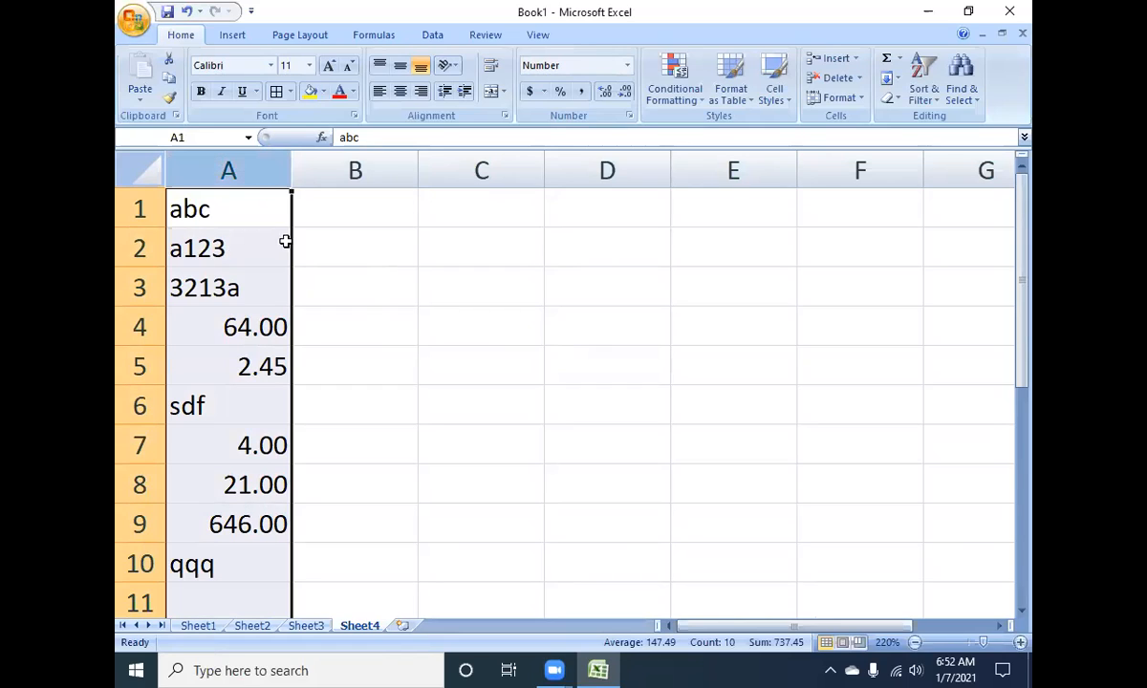
click(334, 210)
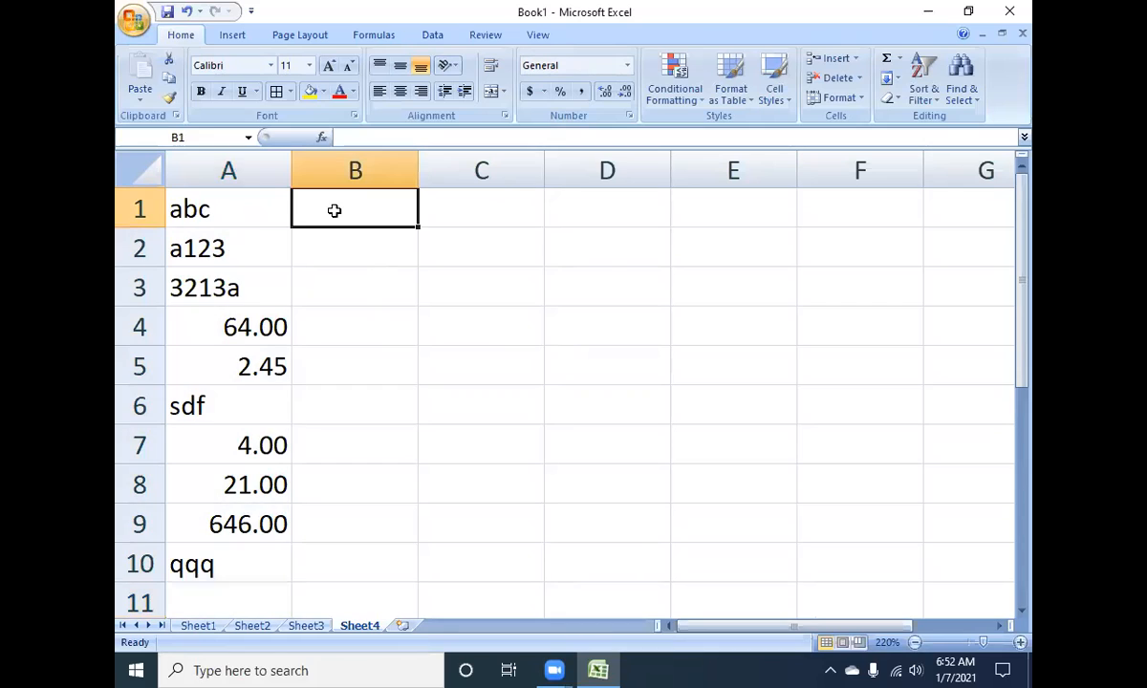
click(347, 236)
click(350, 287)
click(351, 430)
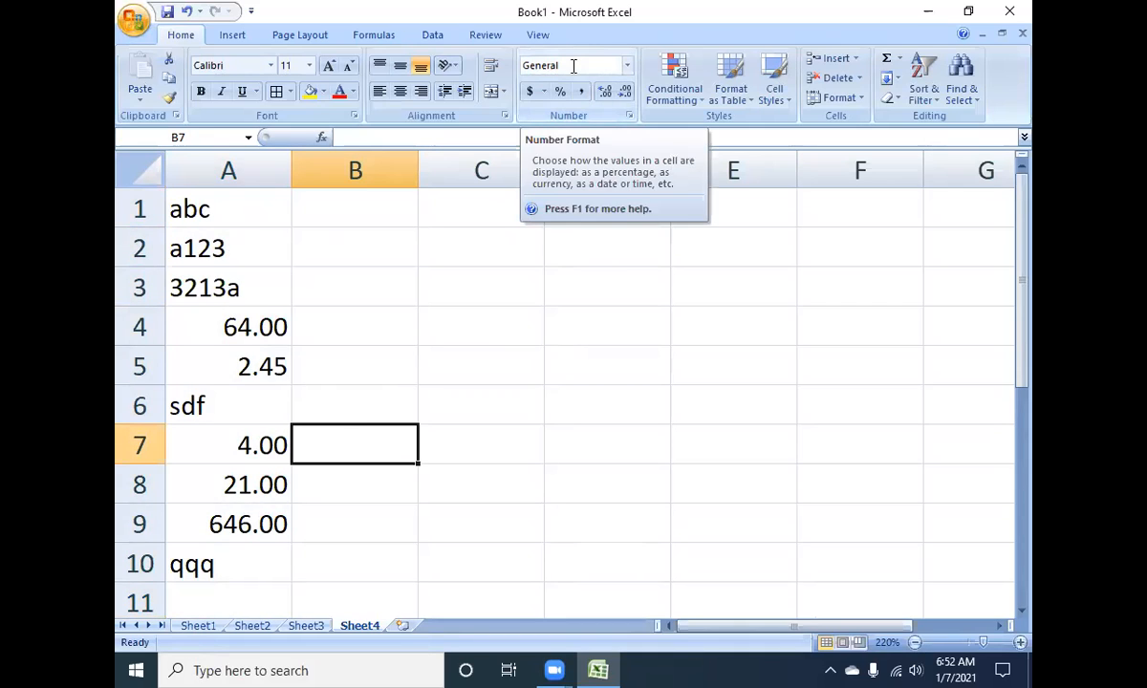
click(366, 172)
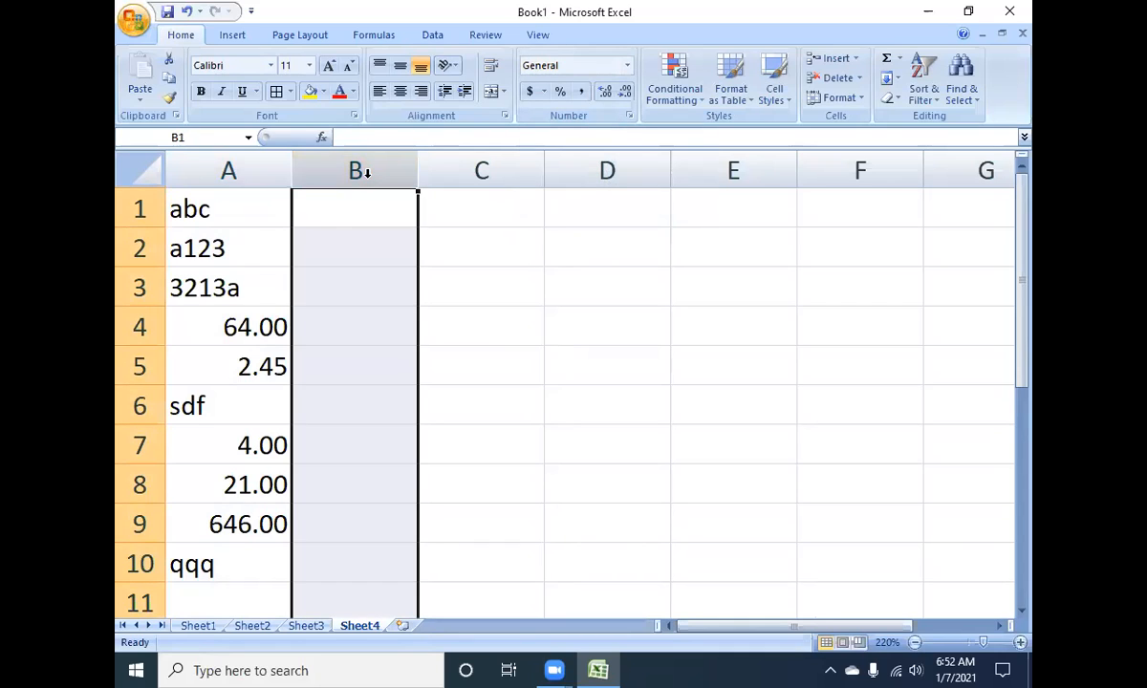
- Enter the heading Salary in cell B1, 10000 in B2 and sdfsd in B3
click(337, 219)
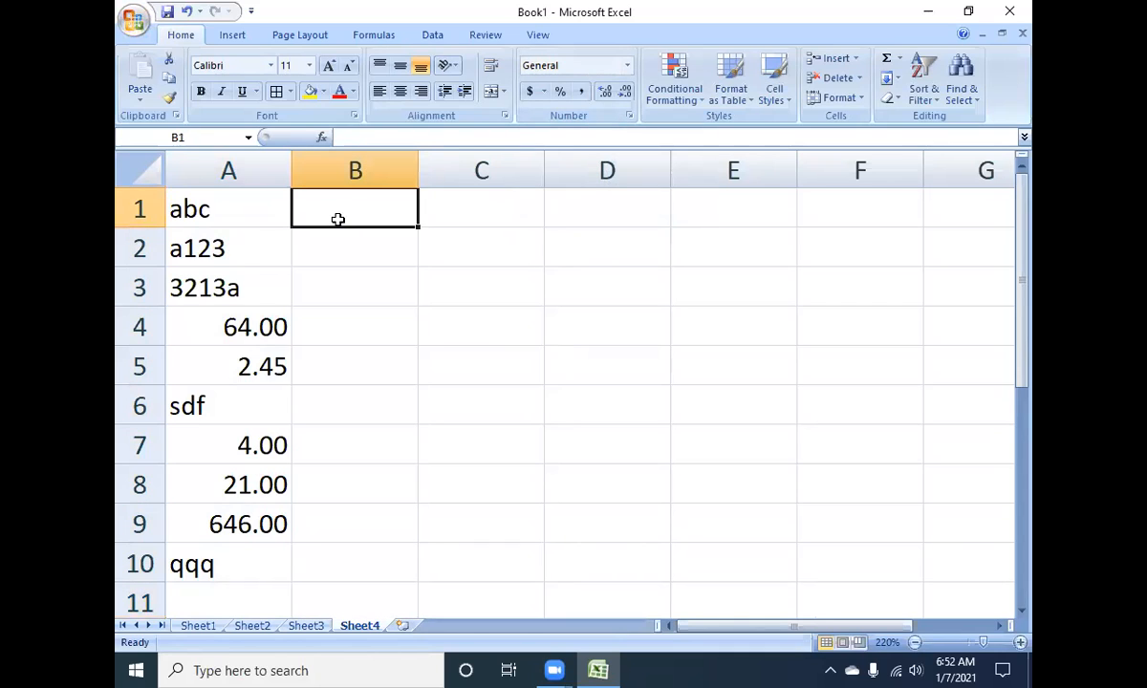
text(Salary)
key(Return)
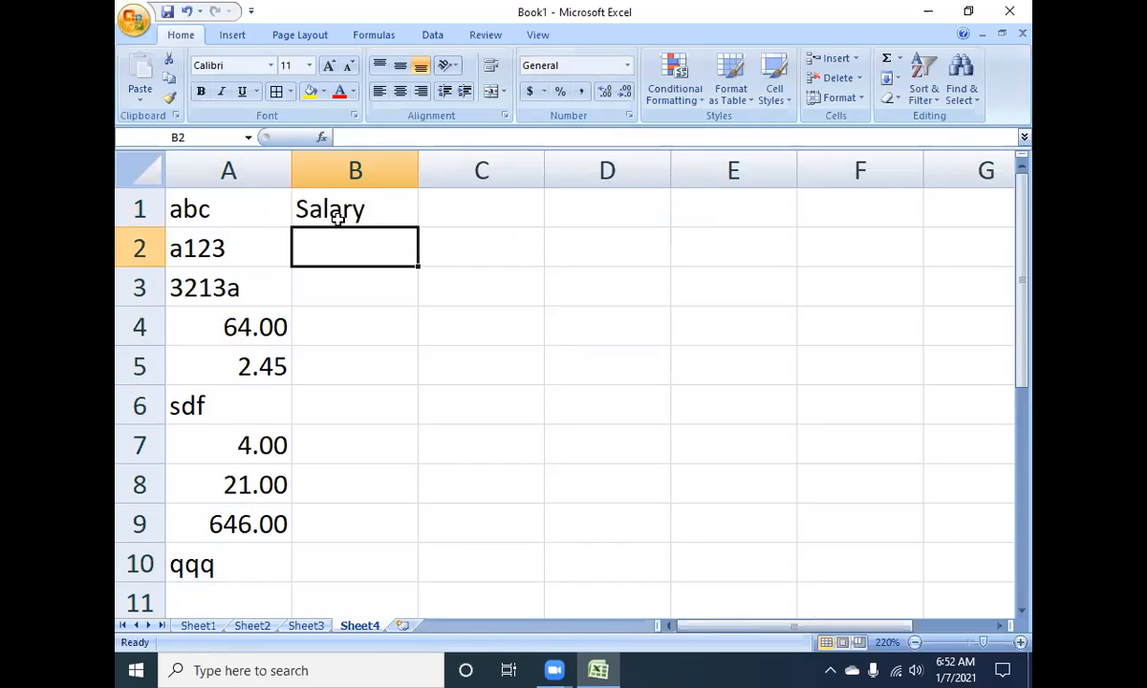
text(10000)
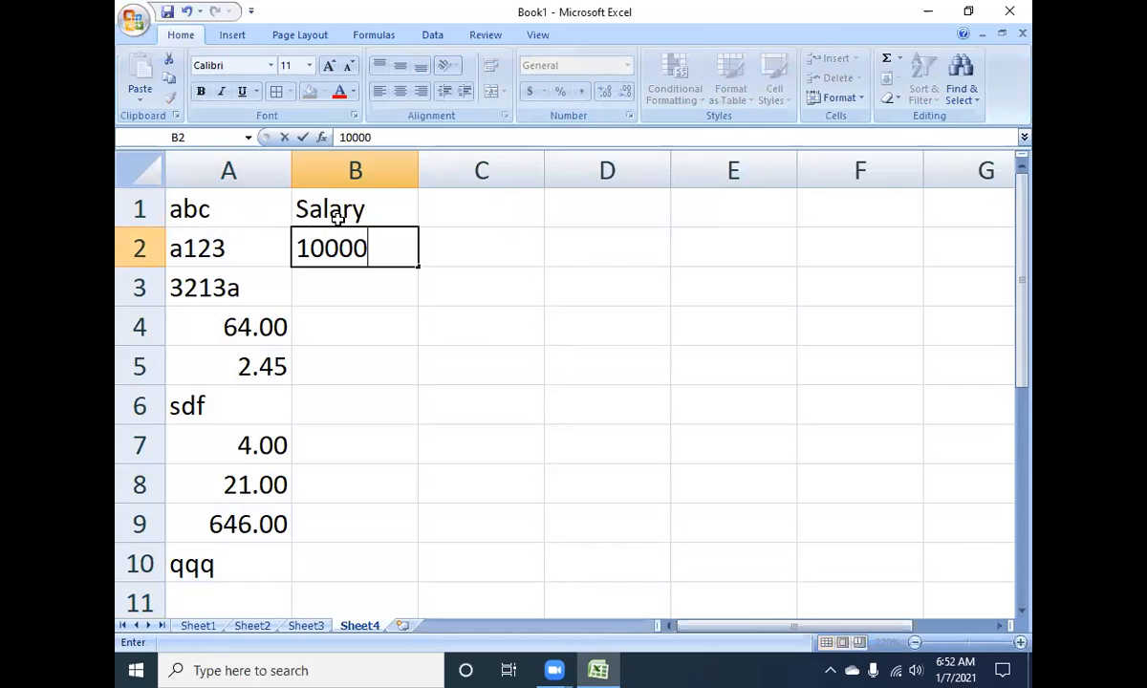
key(Return)
key(Up)
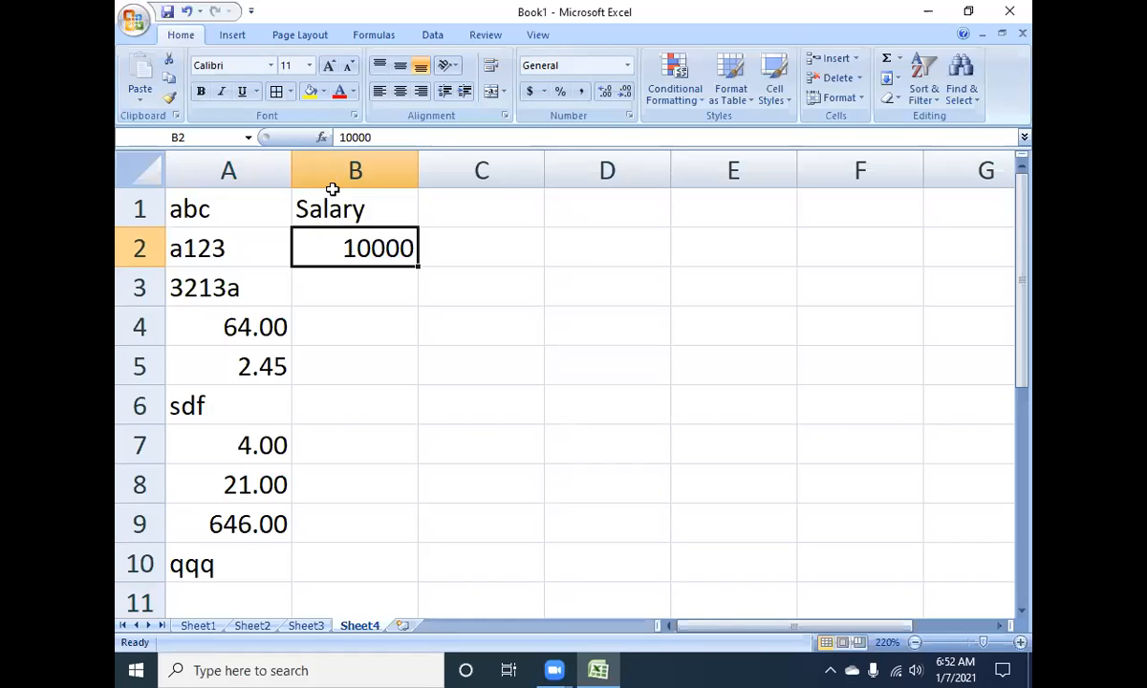
click(352, 297)
text(sdfsd)
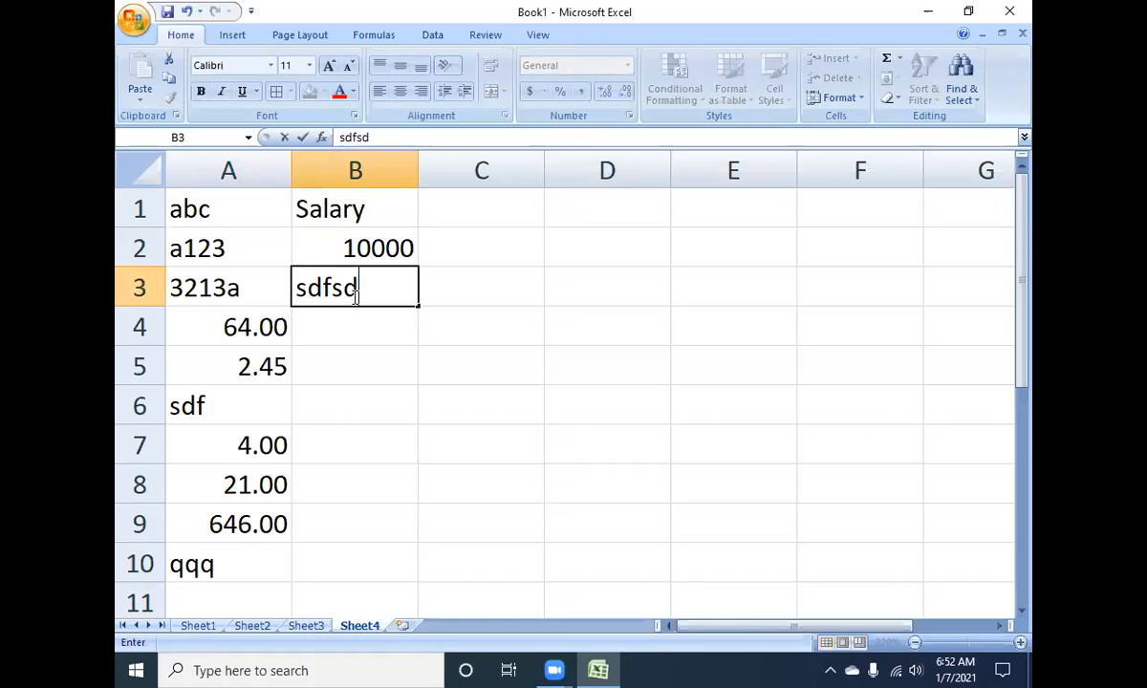
key(Return)
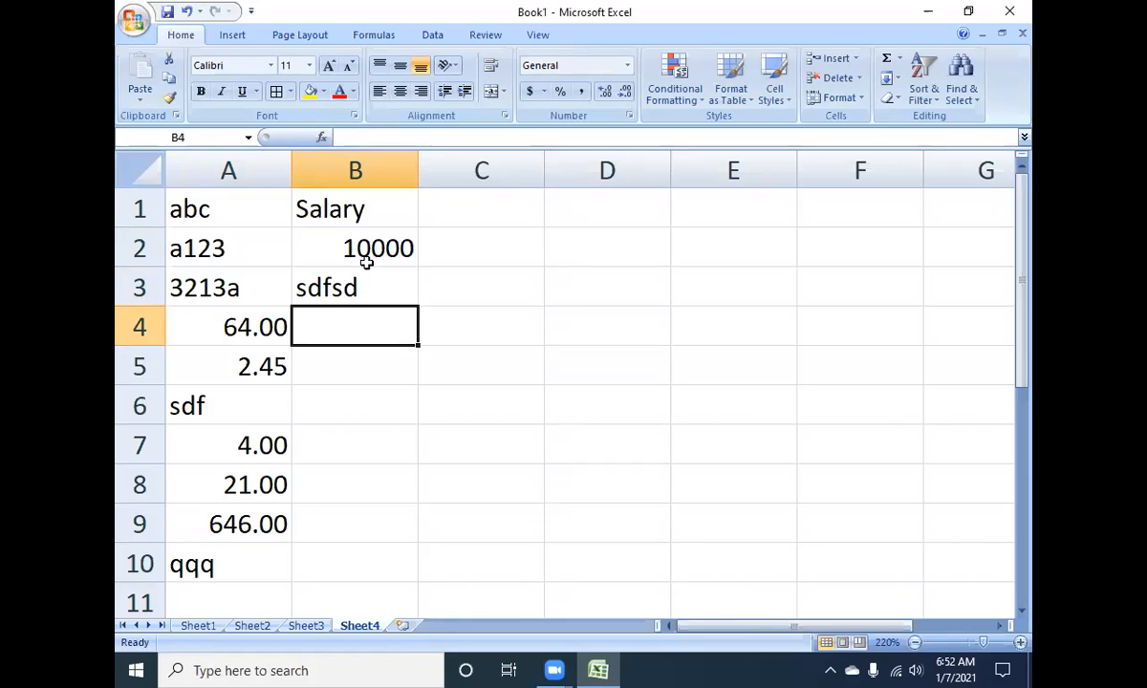
- Apply the Currency format to the whole of column B
click(348, 166)
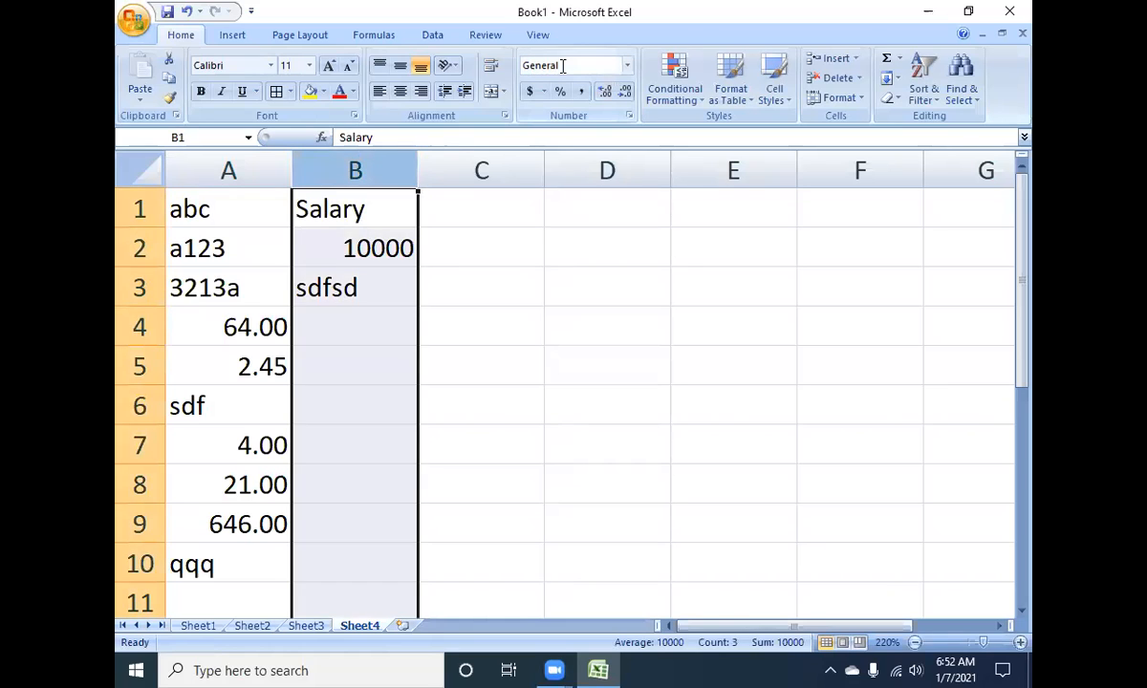
click(628, 67)
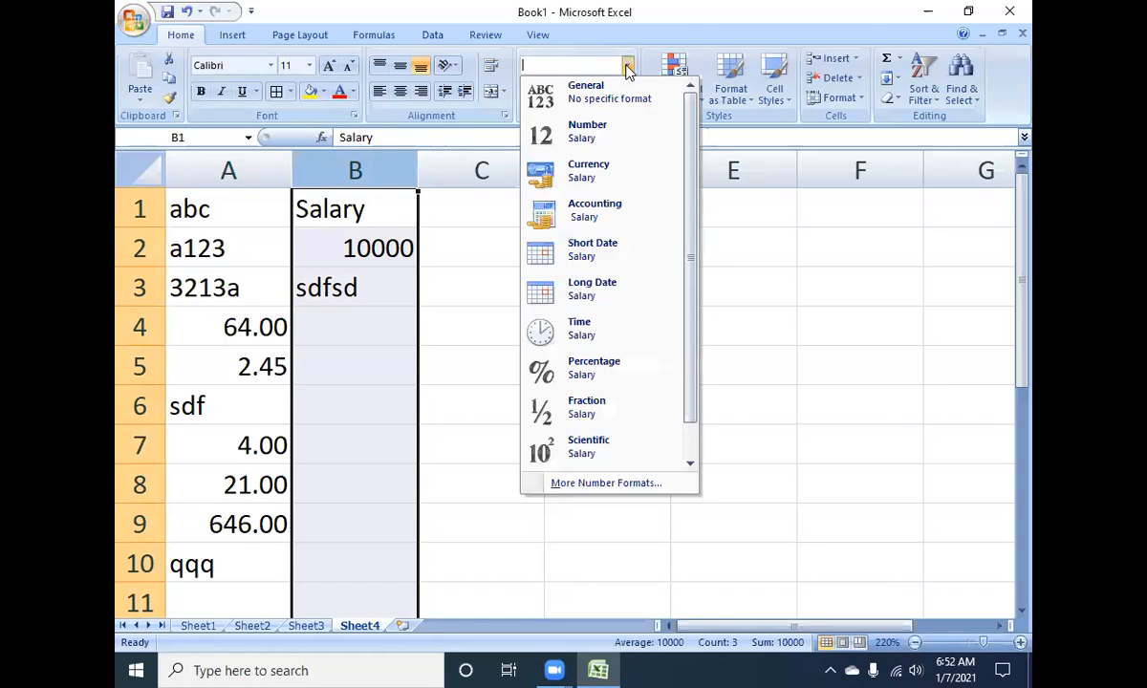
click(593, 178)
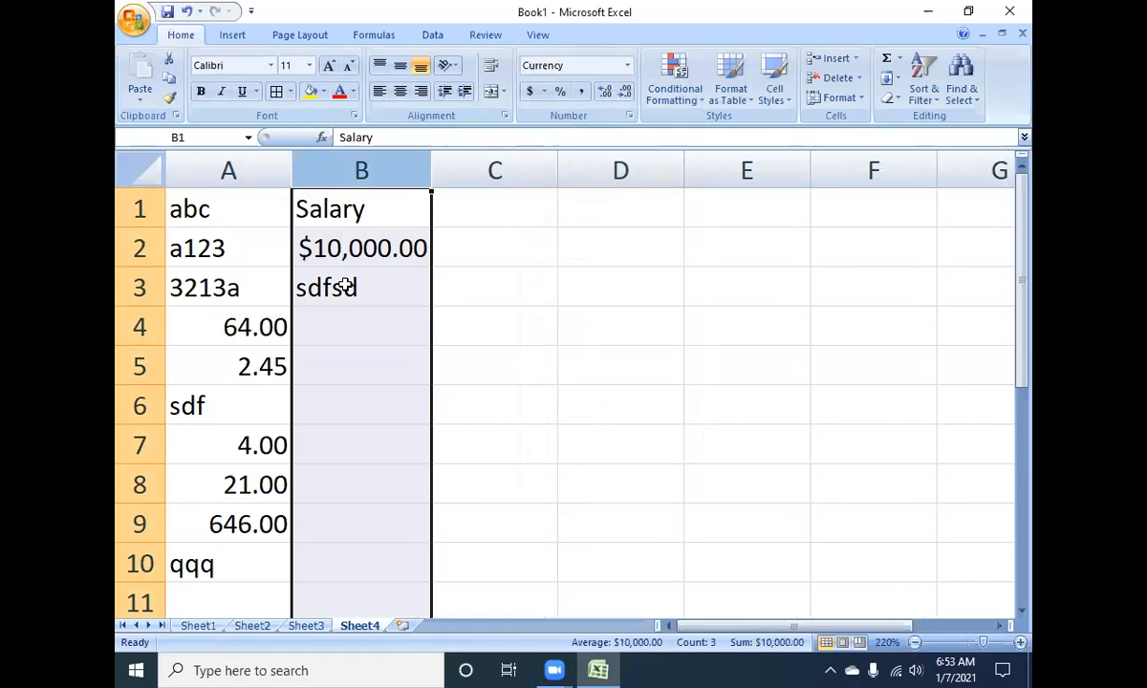
- Enter 1, 21, 564 and 5466 in cells B4 to B7, and select the whole of column B
click(328, 325)
text(1)
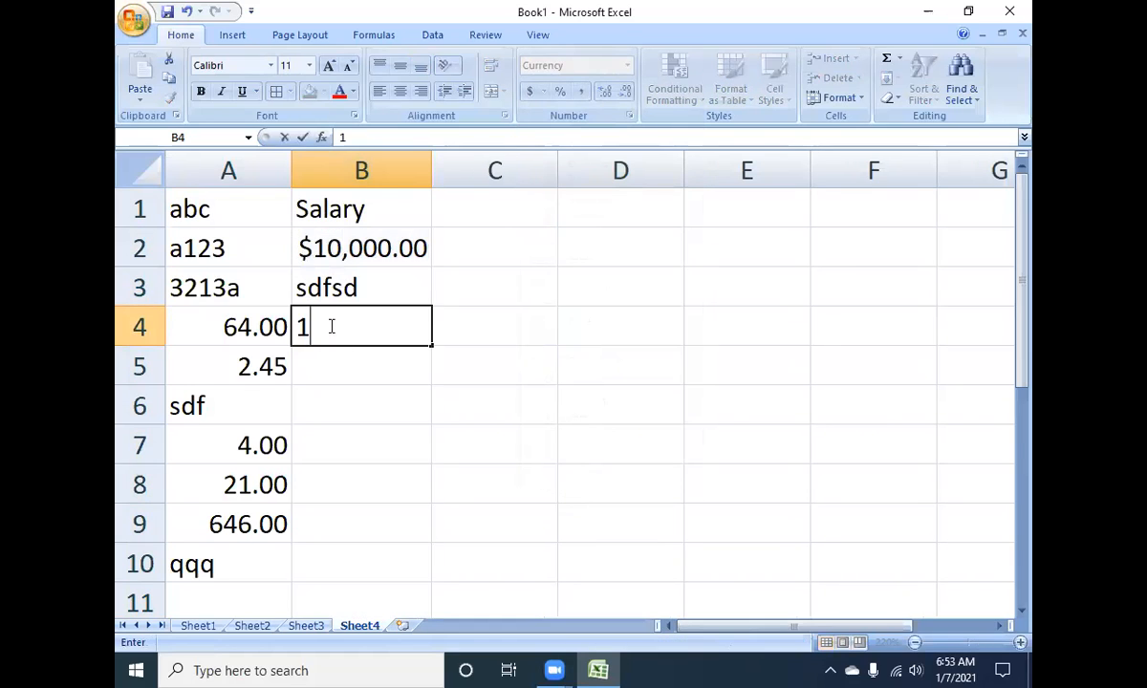
key(Return)
text(21)
key(Return)
text(564)
key(Return)
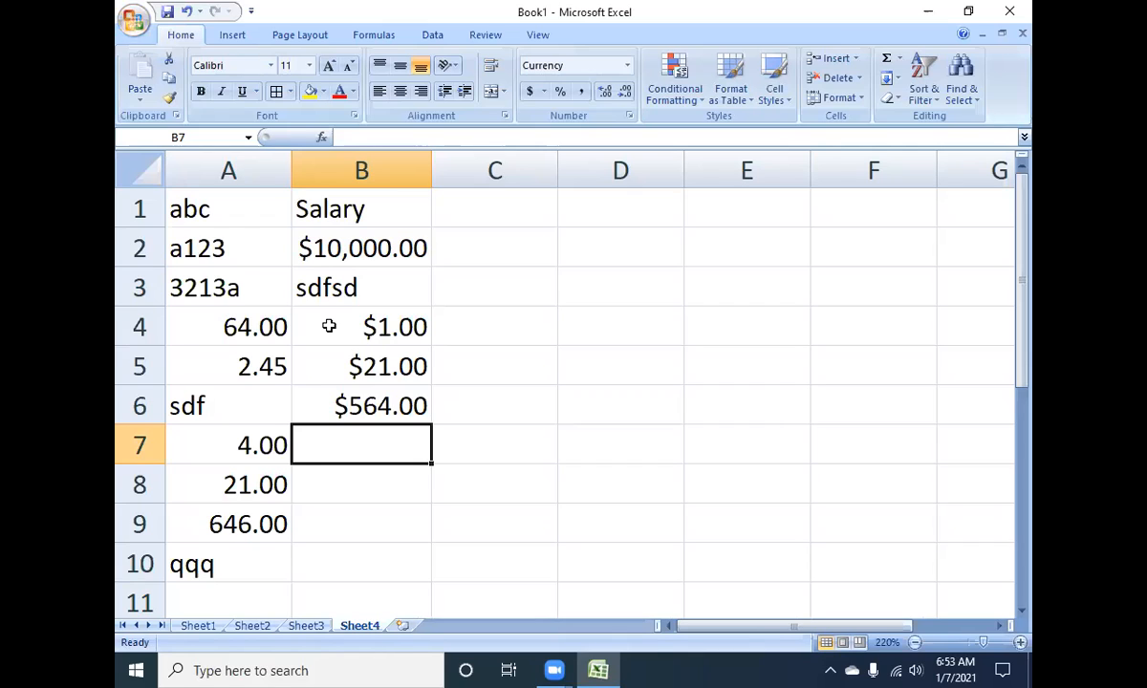
text(5466)
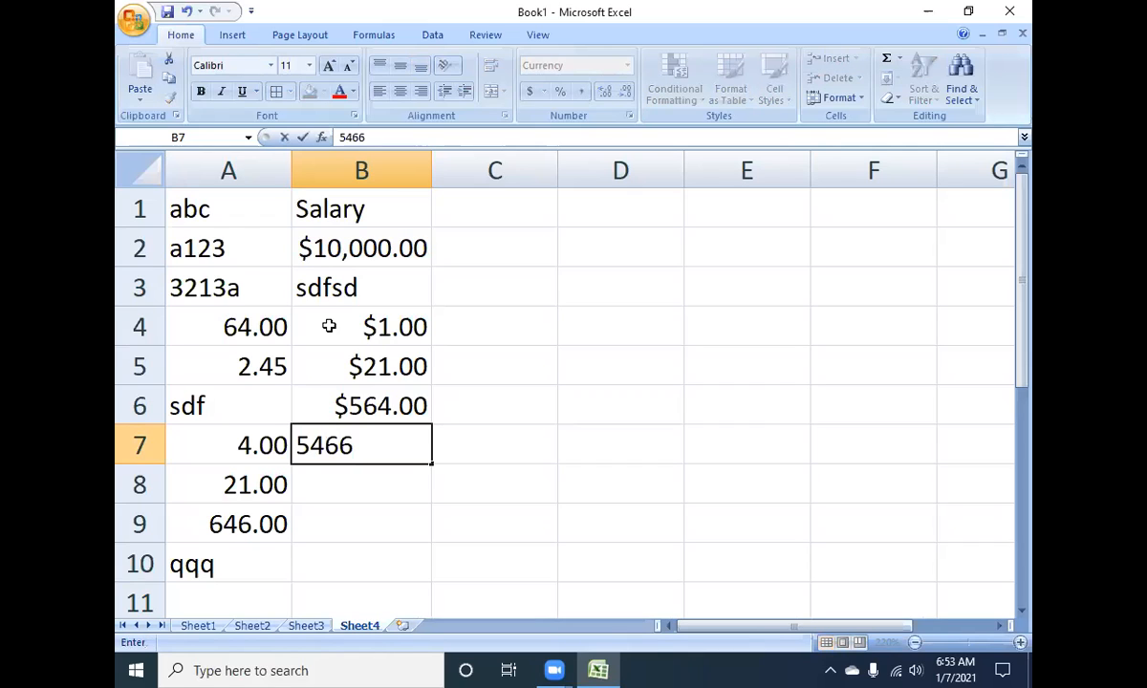
key(Return)
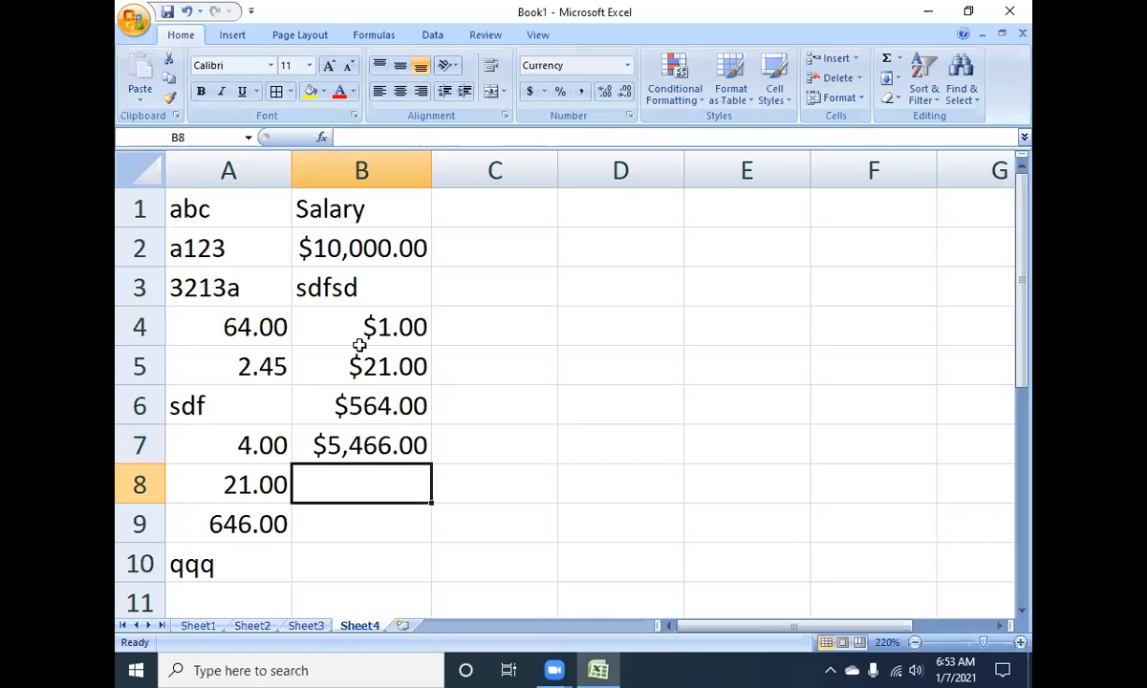
click(360, 172)
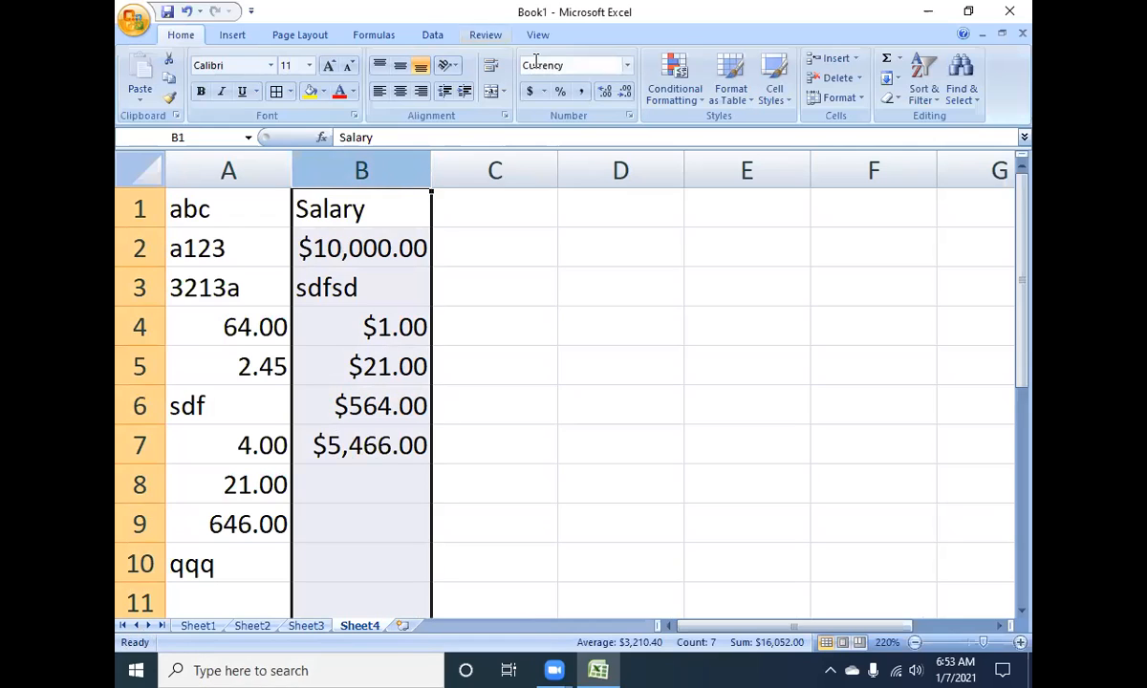
- Apply the Accounting number format to column B and replace the text in cell B3 with 5646
click(628, 68)
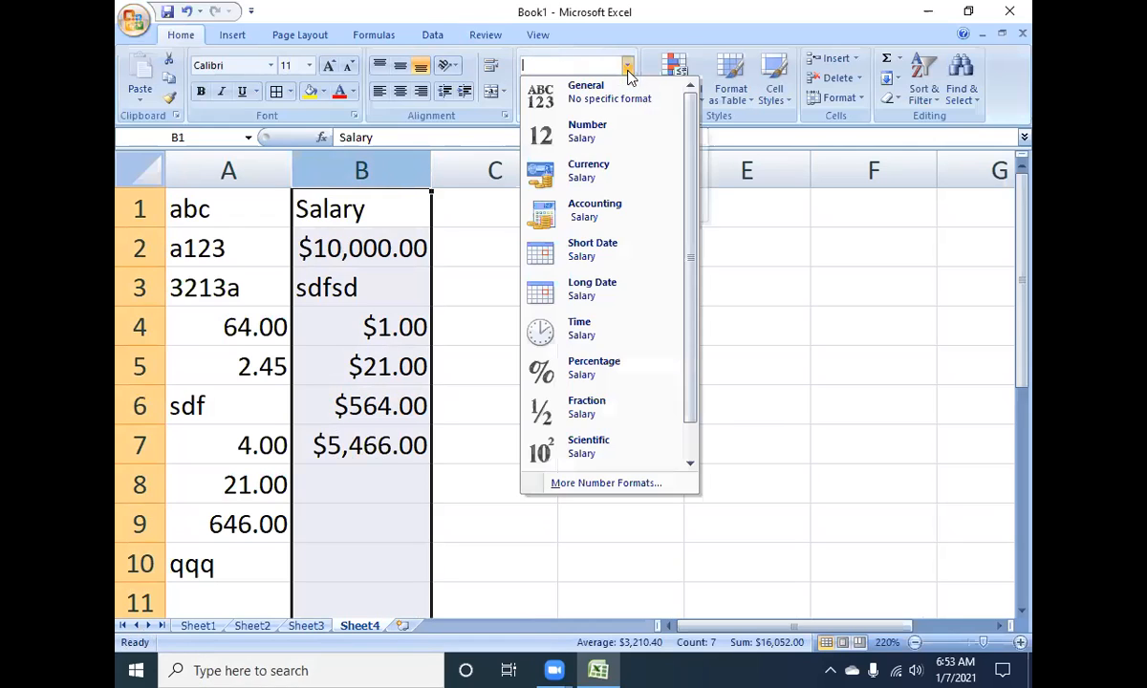
click(609, 215)
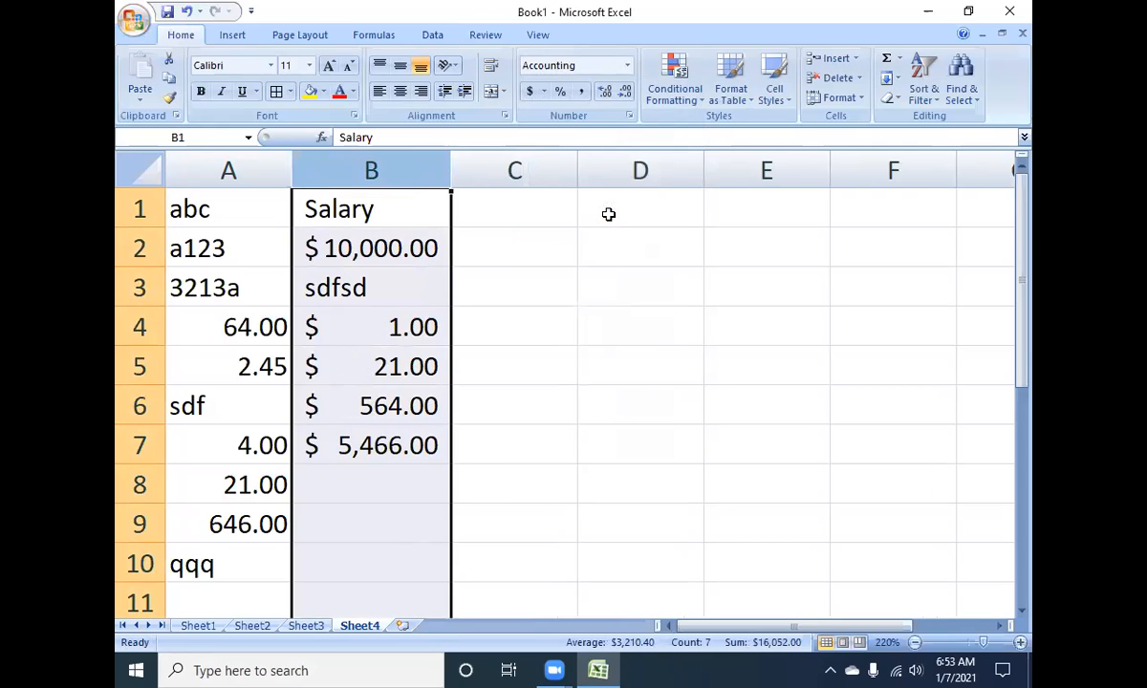
click(425, 289)
text(5646)
key(Return)
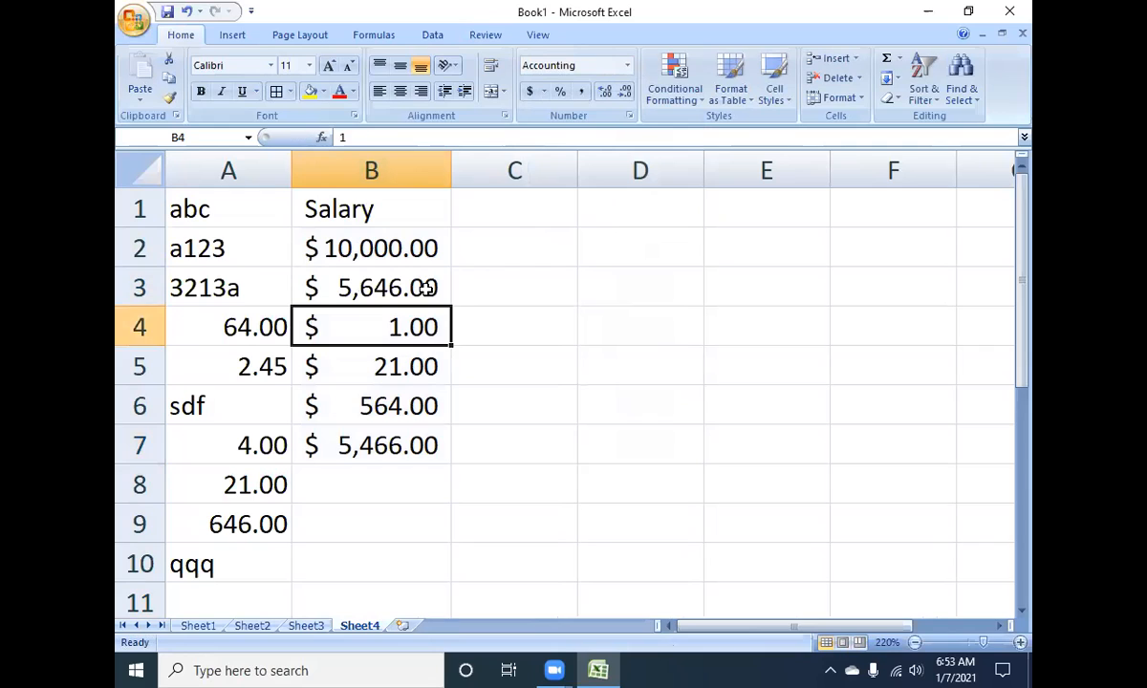
- Enter 22 in cell B8, the first empty cell below the Salary values
key(Down)
key(Down)
key(Down)
key(Down)
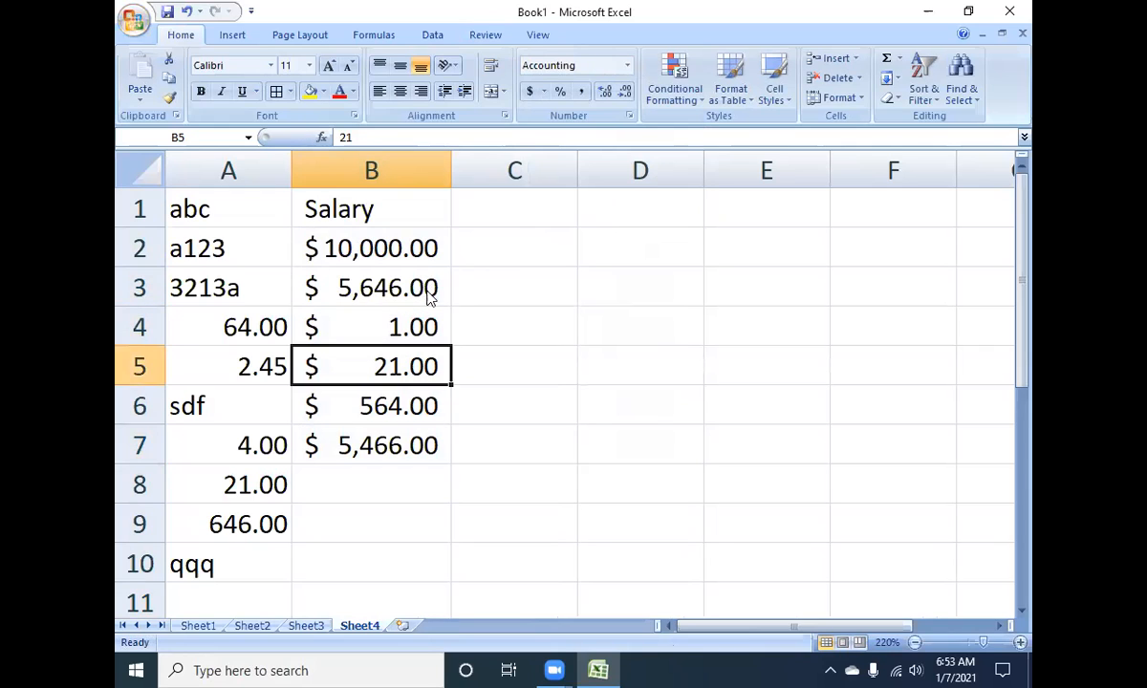
text(22)
key(Return)
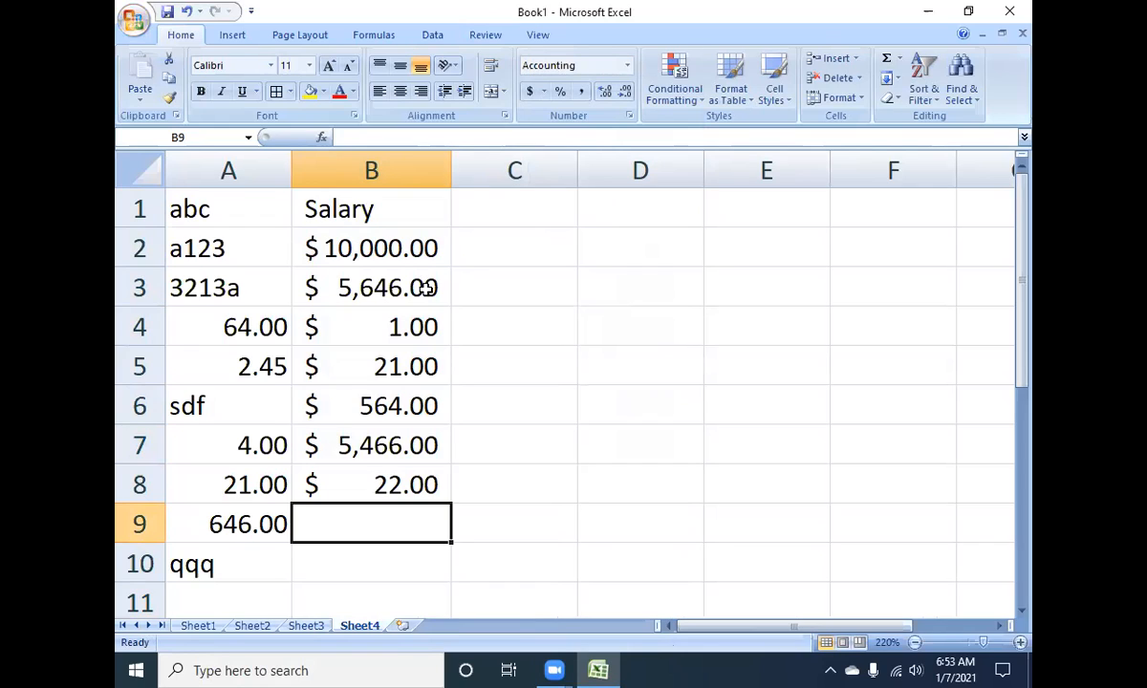
- Select the whole Salary column and reapply the Accounting number format
click(338, 165)
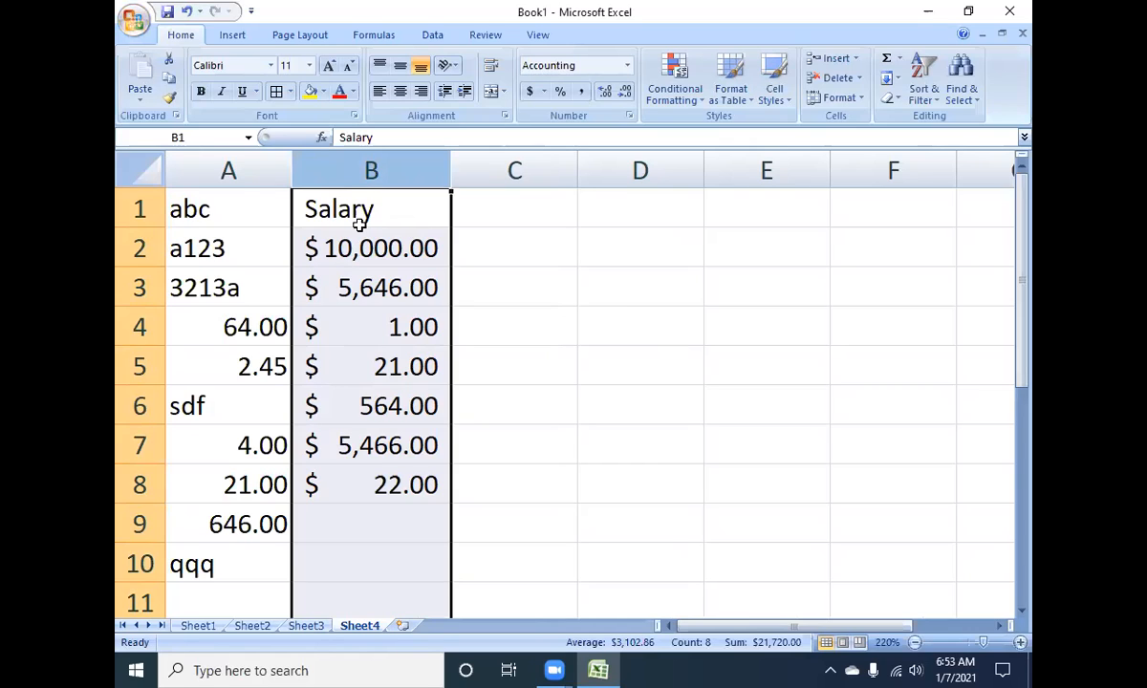
click(627, 65)
click(601, 210)
click(544, 92)
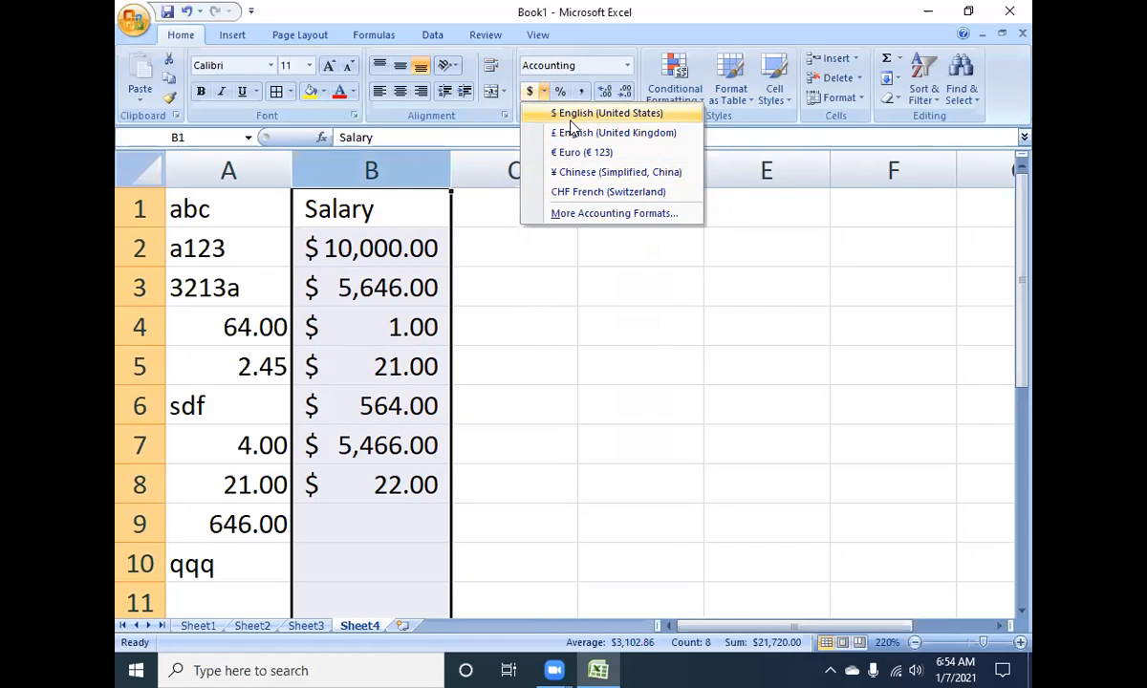
click(570, 215)
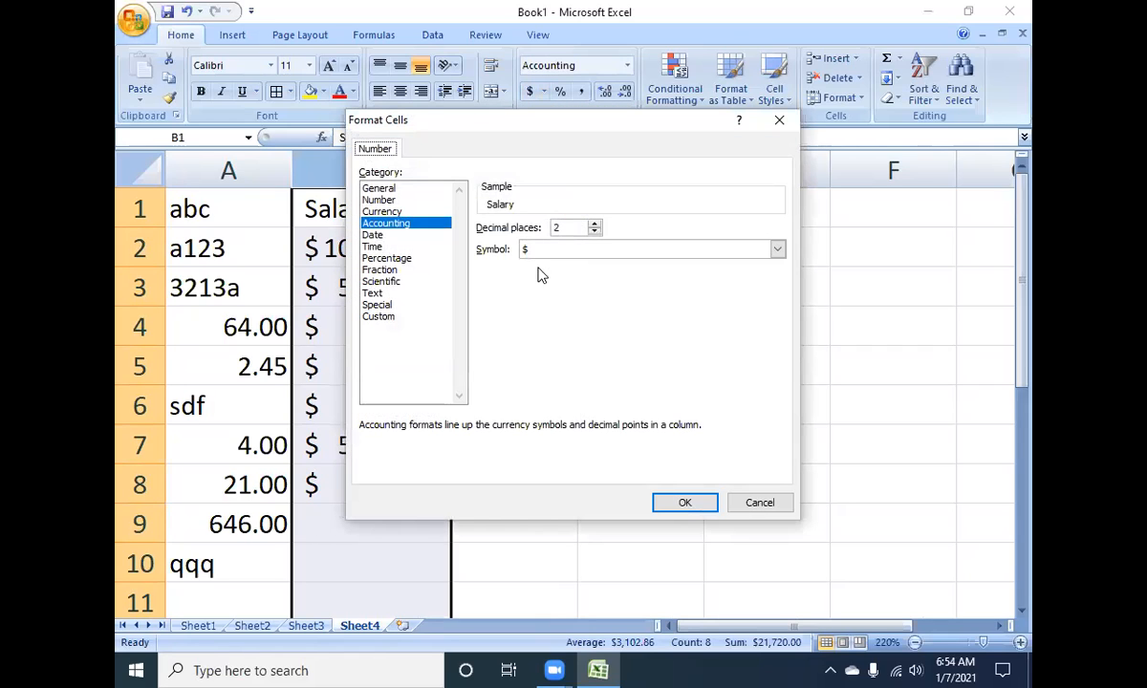
click(779, 121)
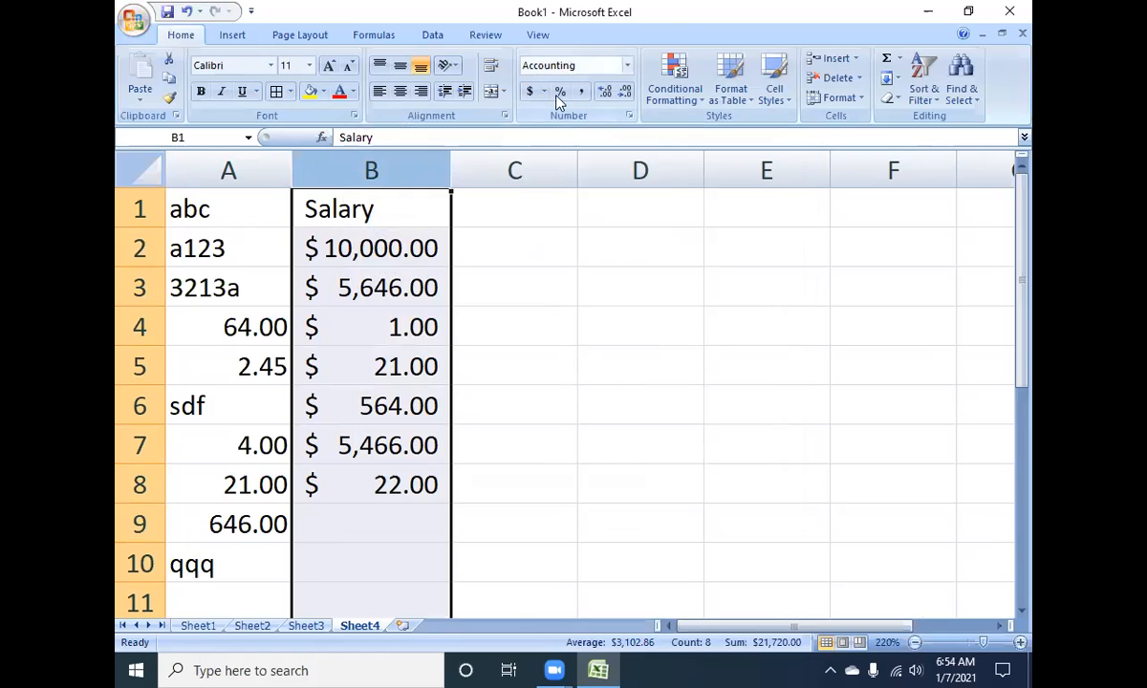
- Set the accounting currency symbol of column B to ₹ English (India)
click(545, 92)
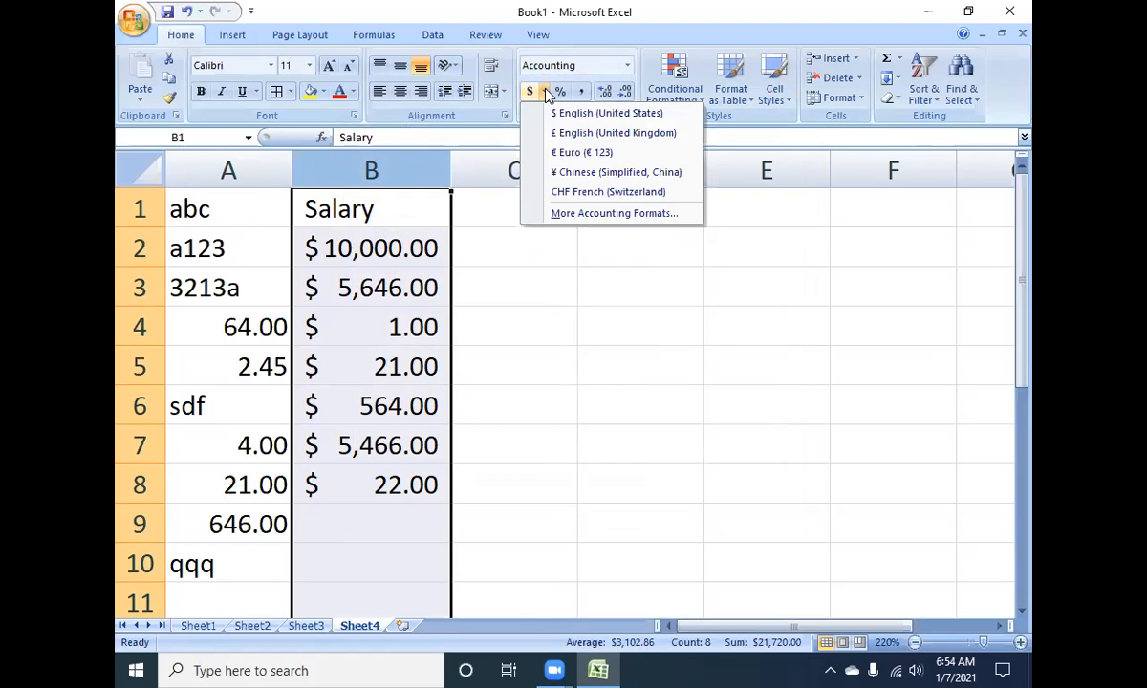
click(584, 216)
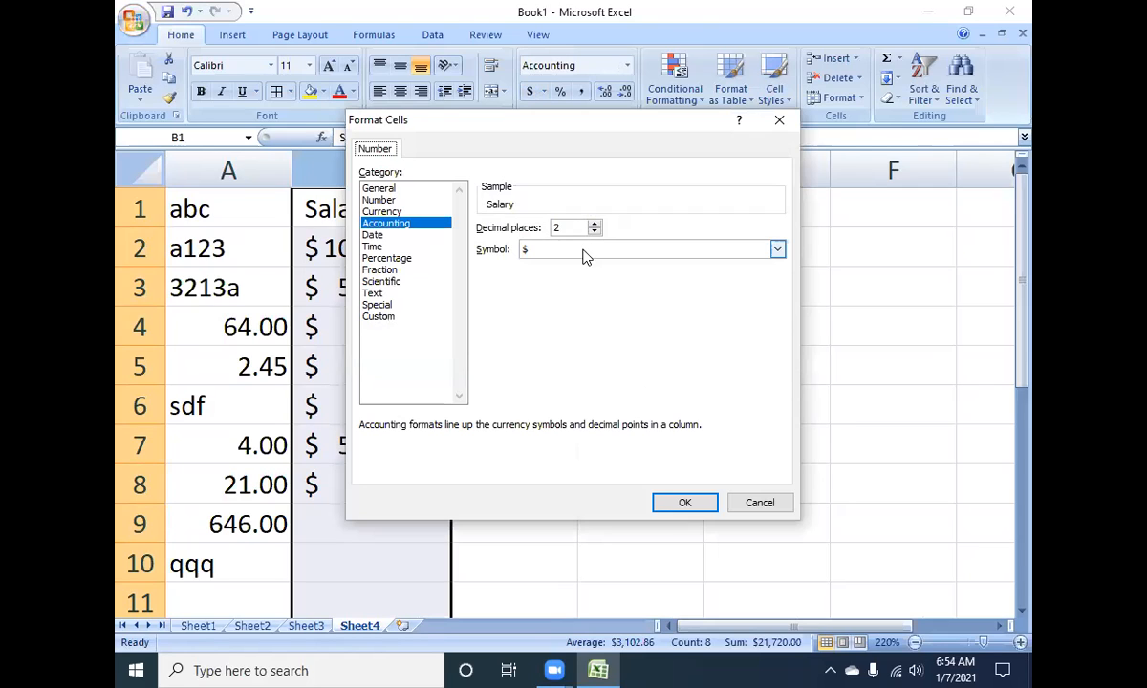
click(585, 251)
scroll(602, 302, down, 2)
scroll(602, 302, down, 8)
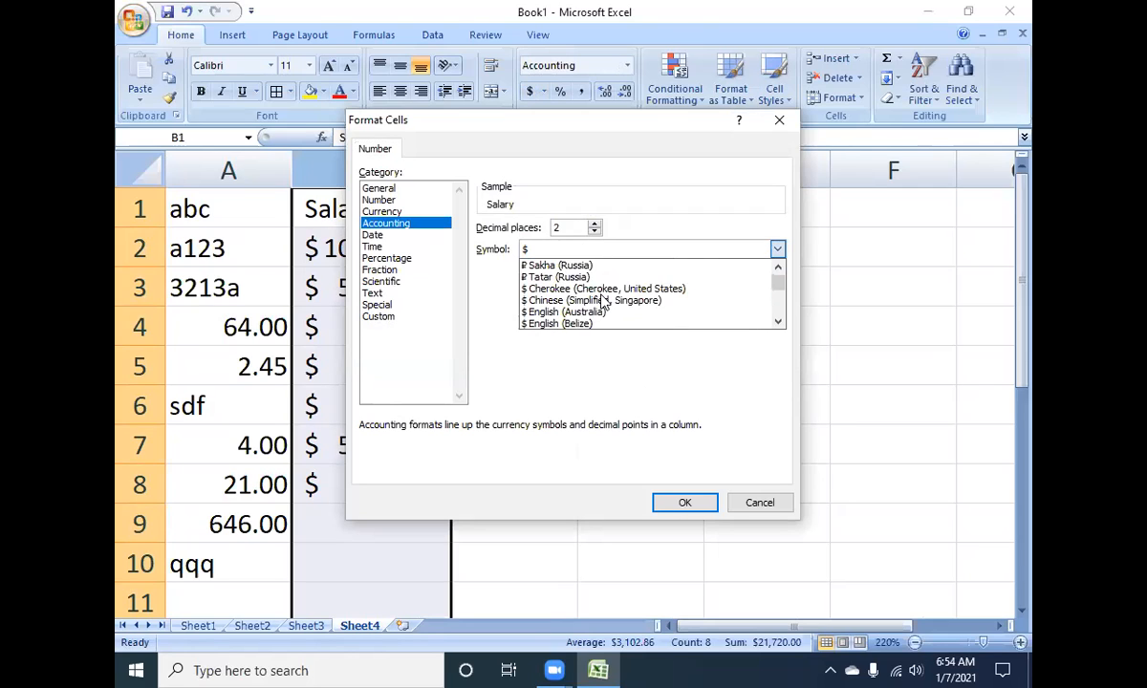
scroll(602, 302, down, 8)
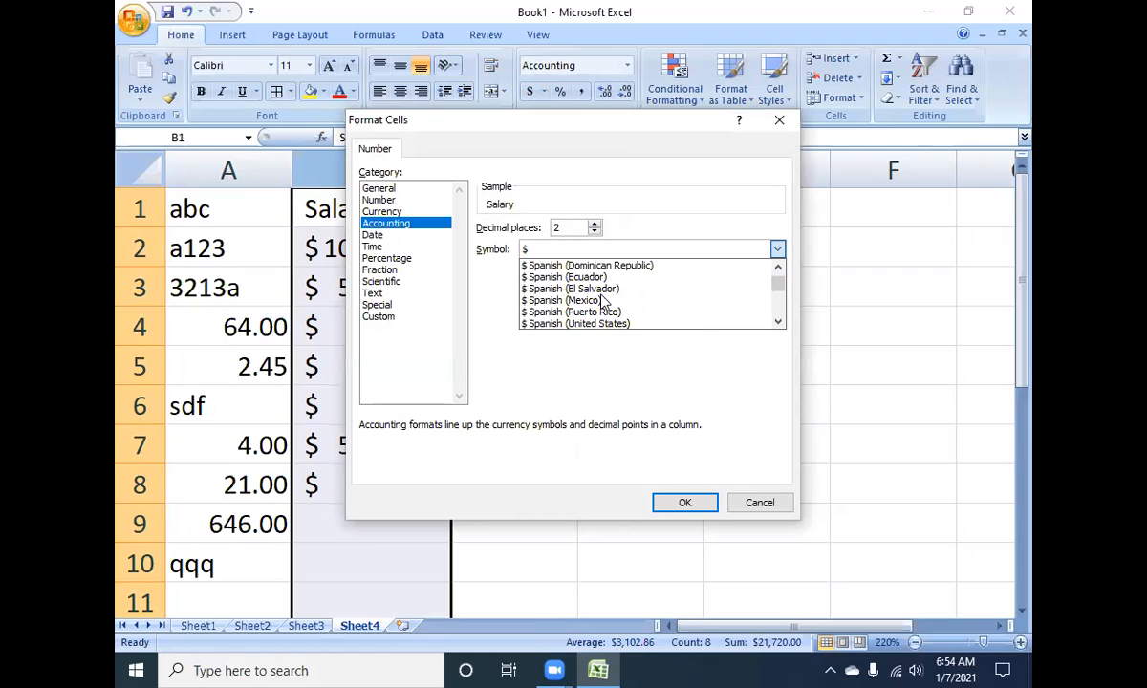
scroll(603, 302, down, 8)
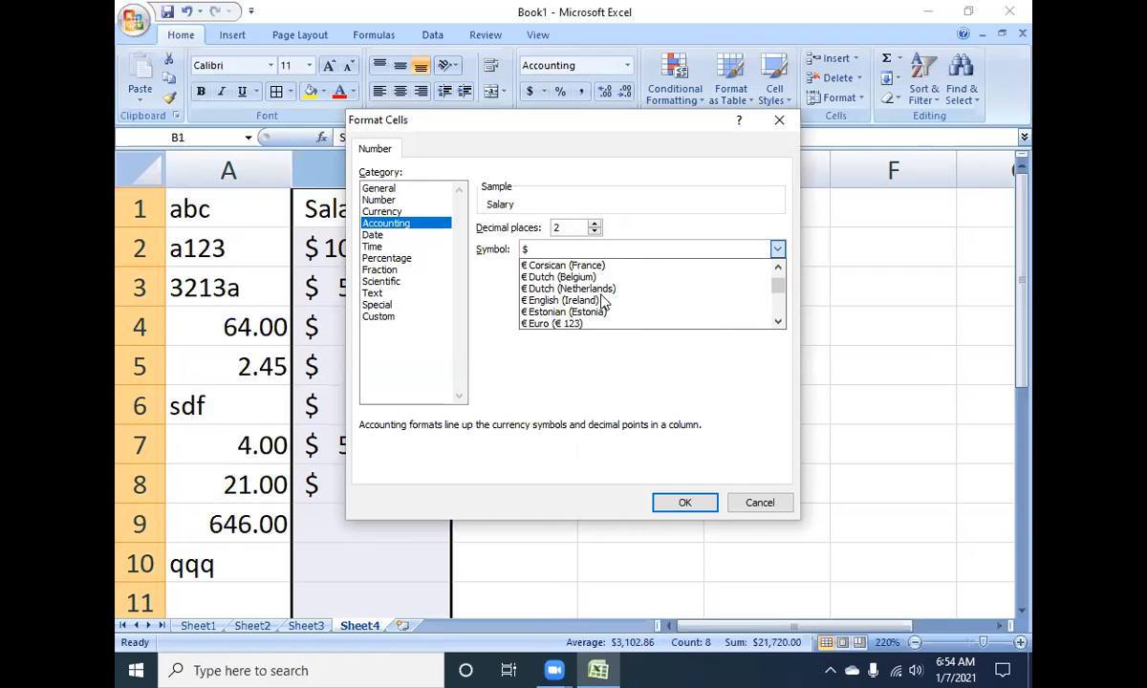
scroll(602, 302, down, 8)
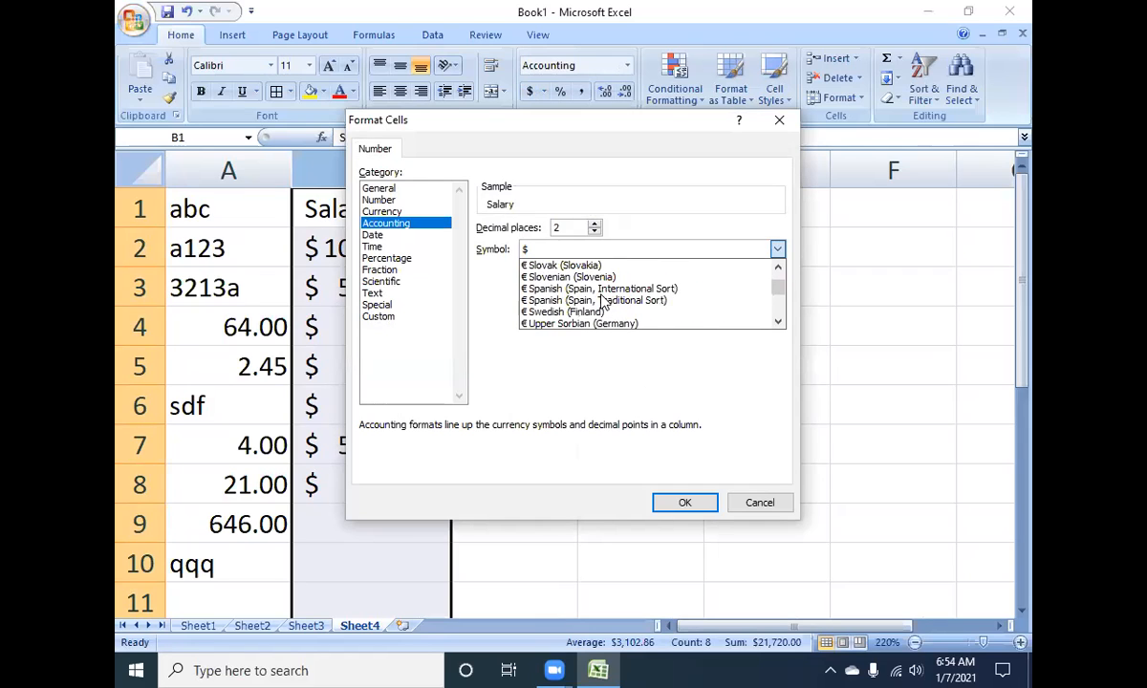
scroll(602, 302, down, 2)
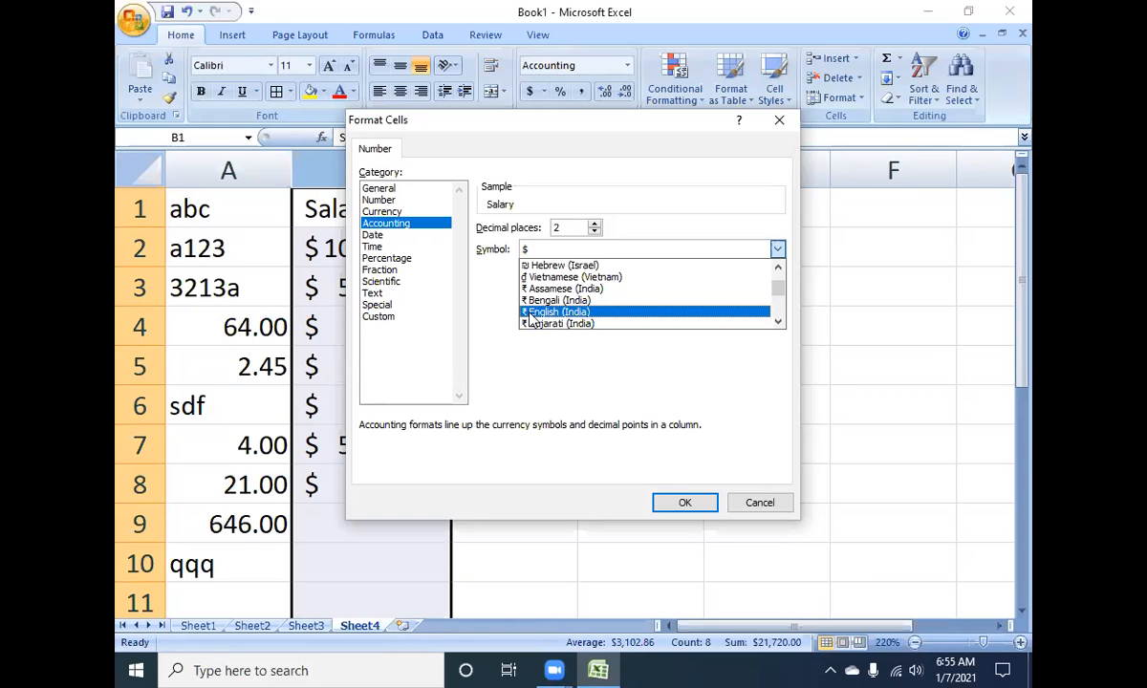
click(532, 313)
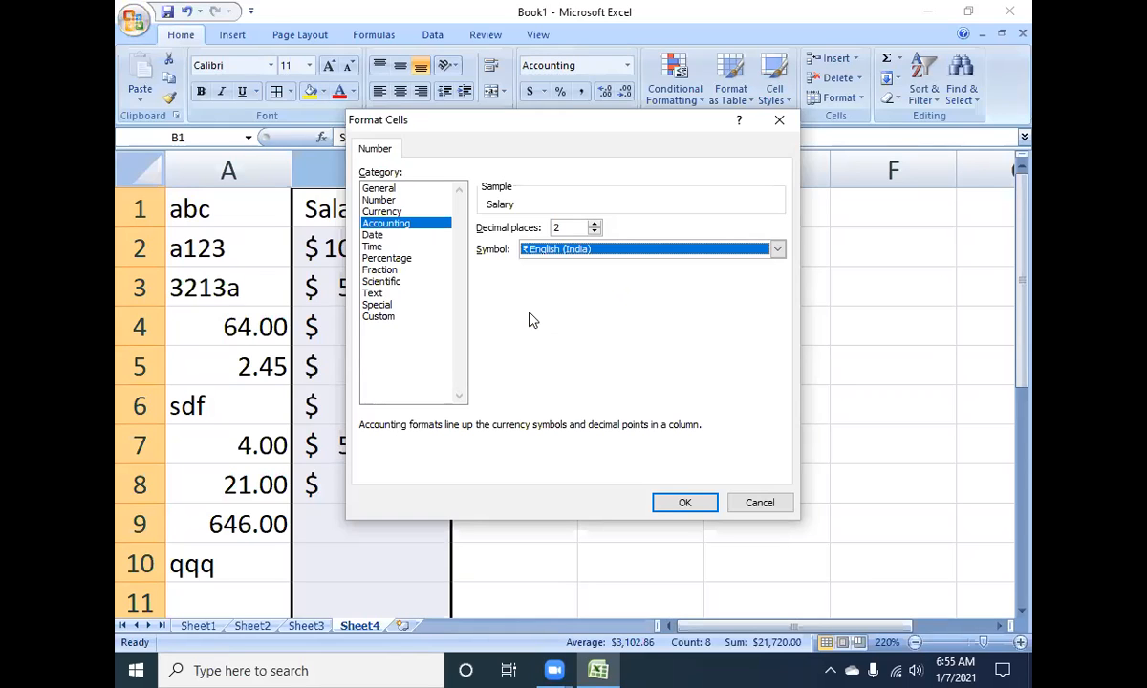
click(698, 507)
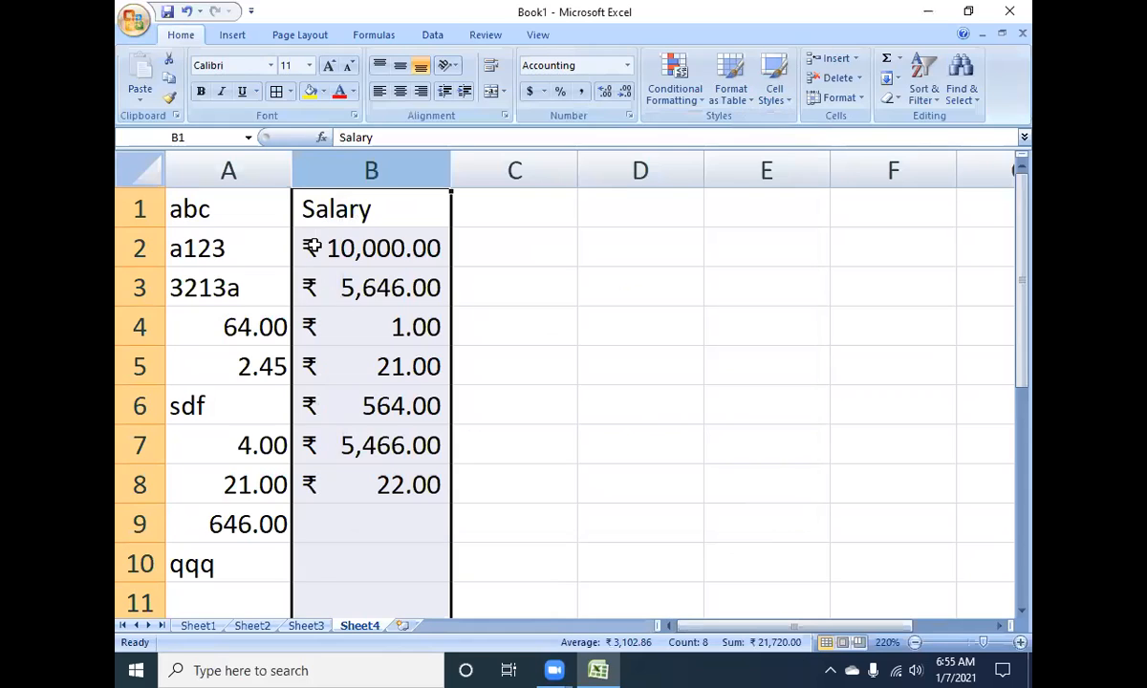
- Enter 456 in cell B9 below the last Salary value
click(368, 519)
text(456)
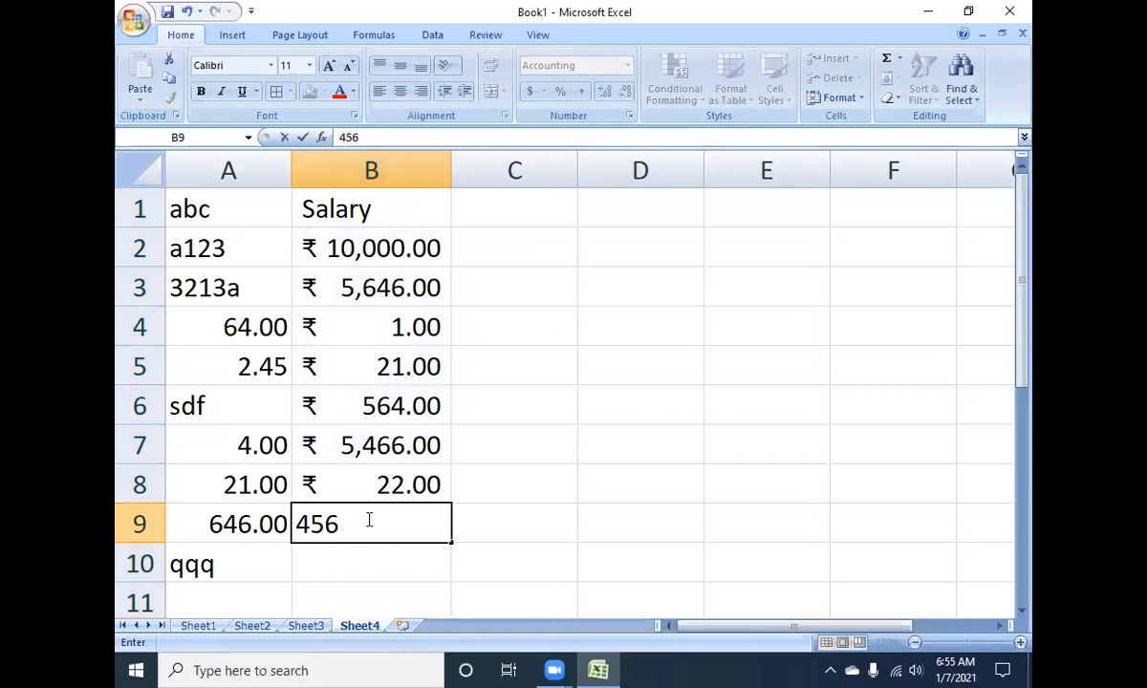
key(Return)
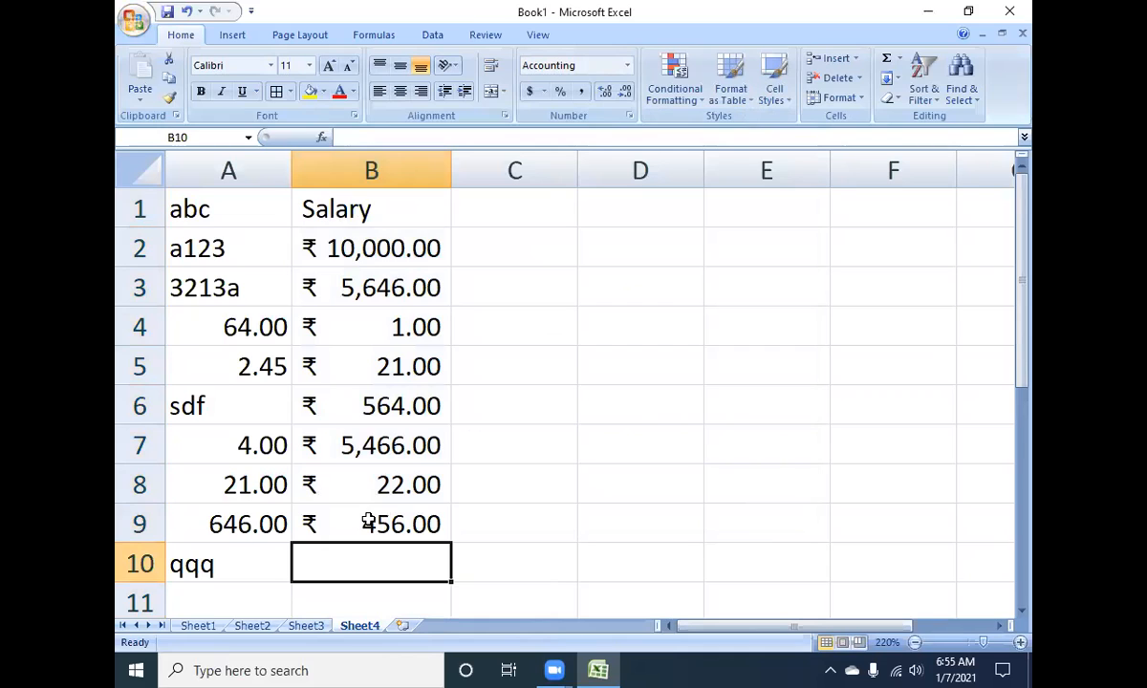
- Reset the whole Salary column to the default Accounting format with the $ symbol
click(370, 169)
click(628, 65)
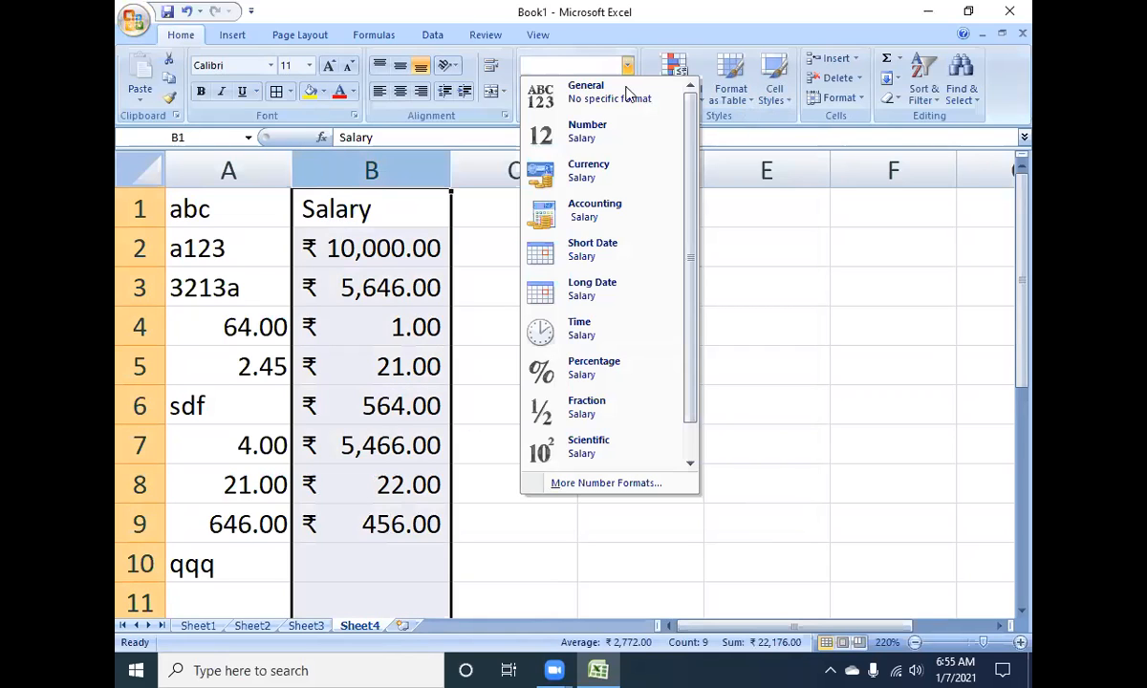
click(612, 204)
- Look through the currency symbols available for the Accounting format of column B and leave without applying one
click(543, 93)
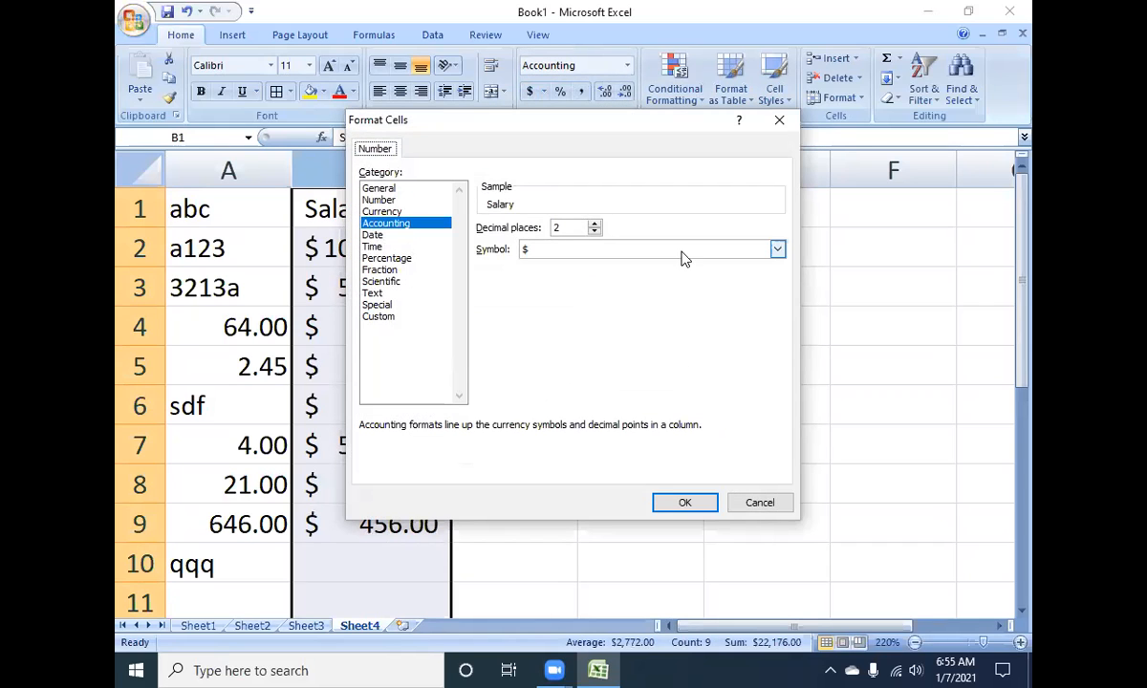
click(681, 250)
scroll(697, 330, down, 4)
scroll(691, 325, down, 15)
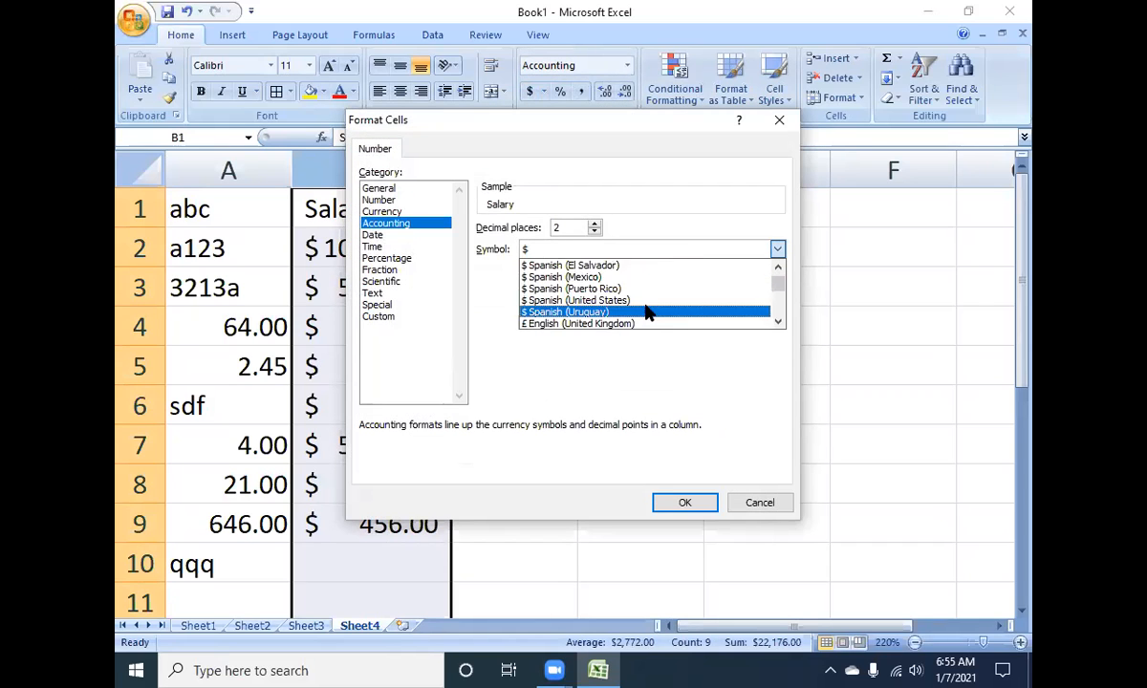
scroll(646, 312, down, 12)
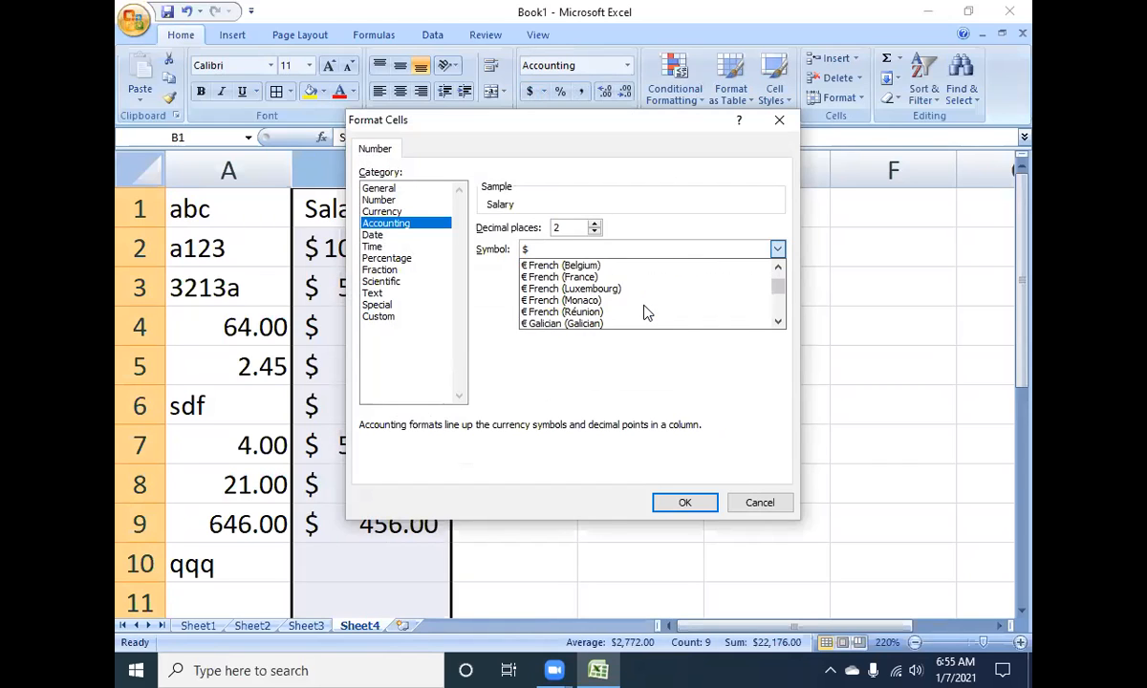
scroll(646, 311, down, 4)
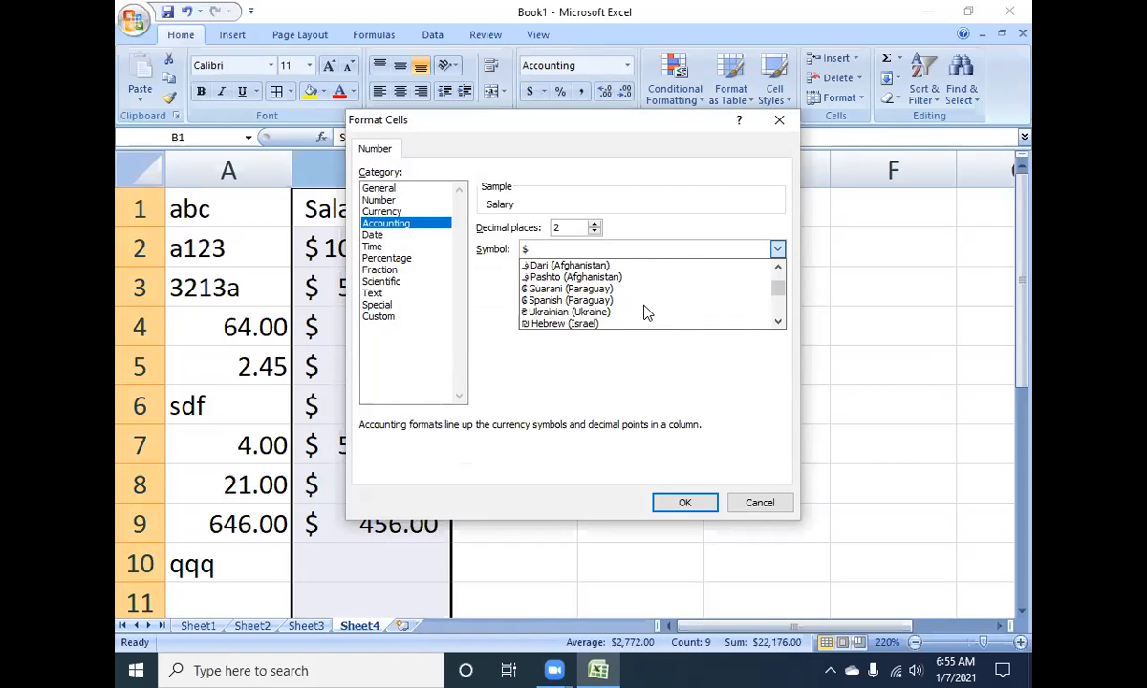
scroll(646, 312, down, 6)
scroll(646, 312, down, 10)
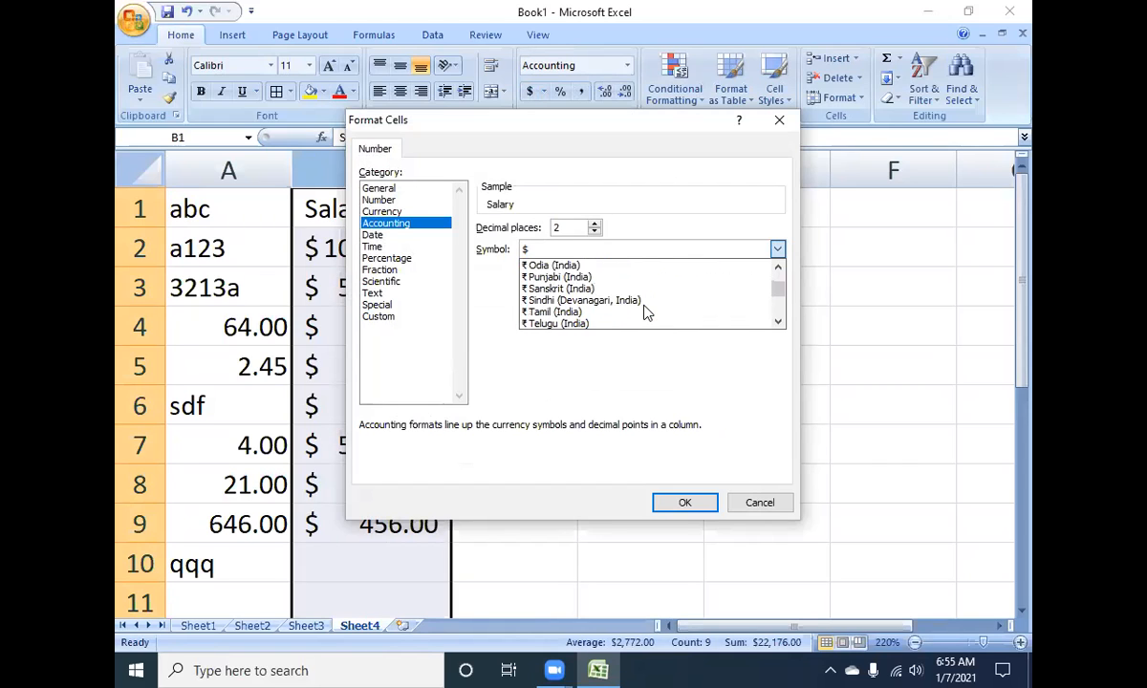
scroll(646, 311, down, 10)
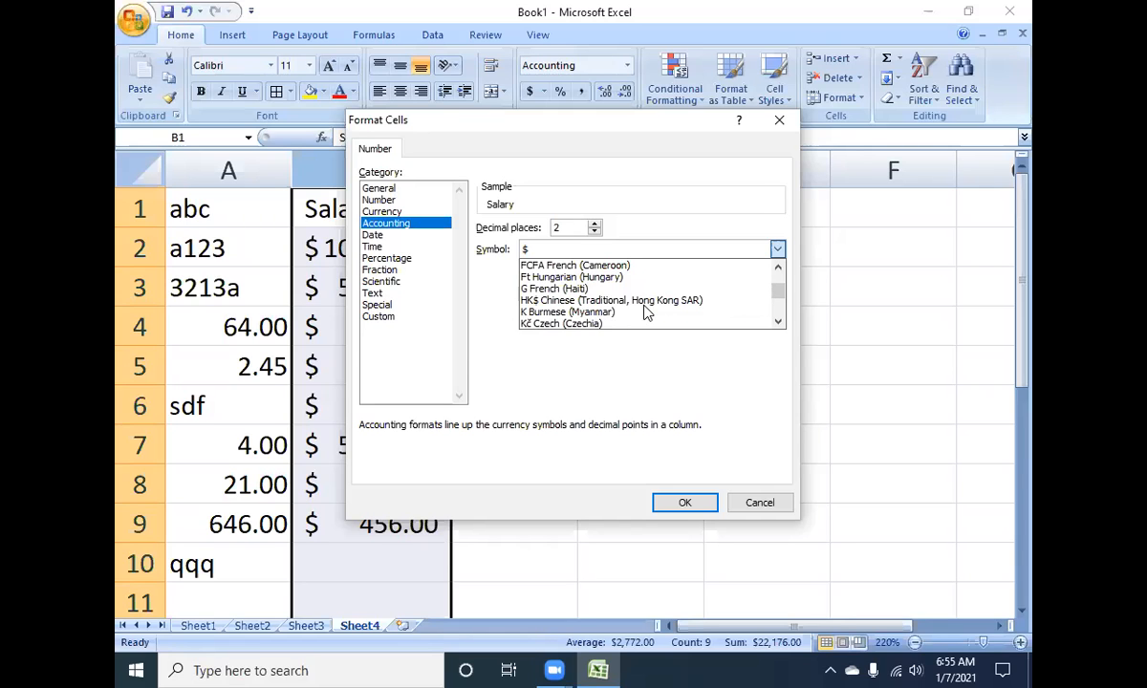
scroll(646, 312, down, 8)
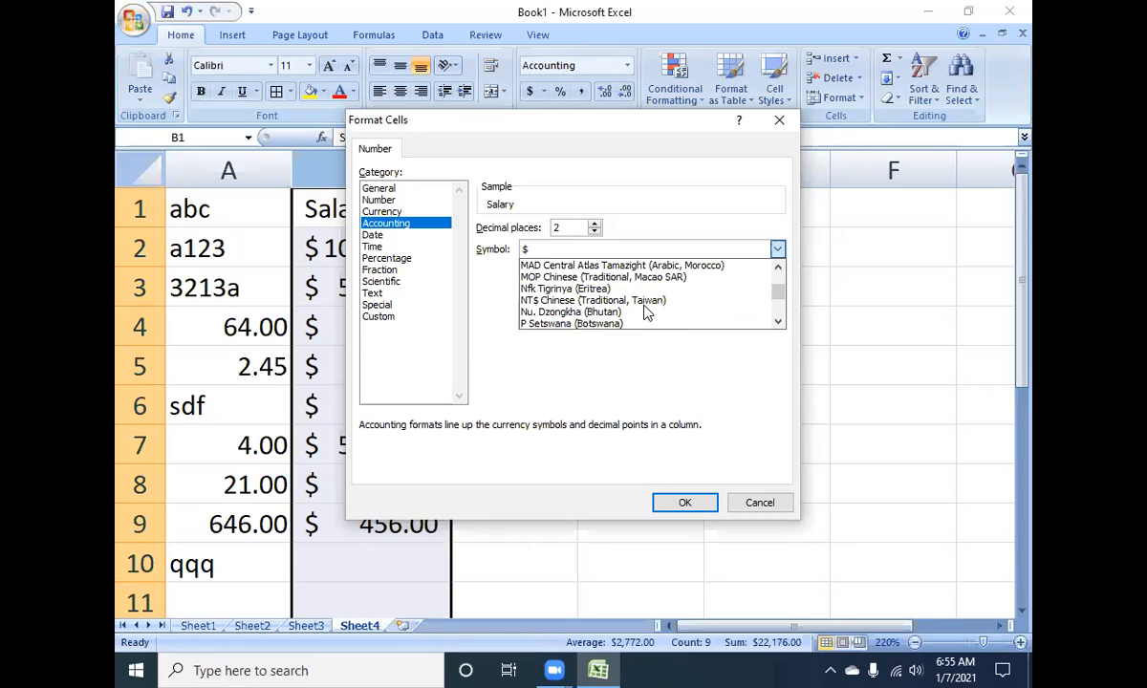
scroll(646, 311, down, 5)
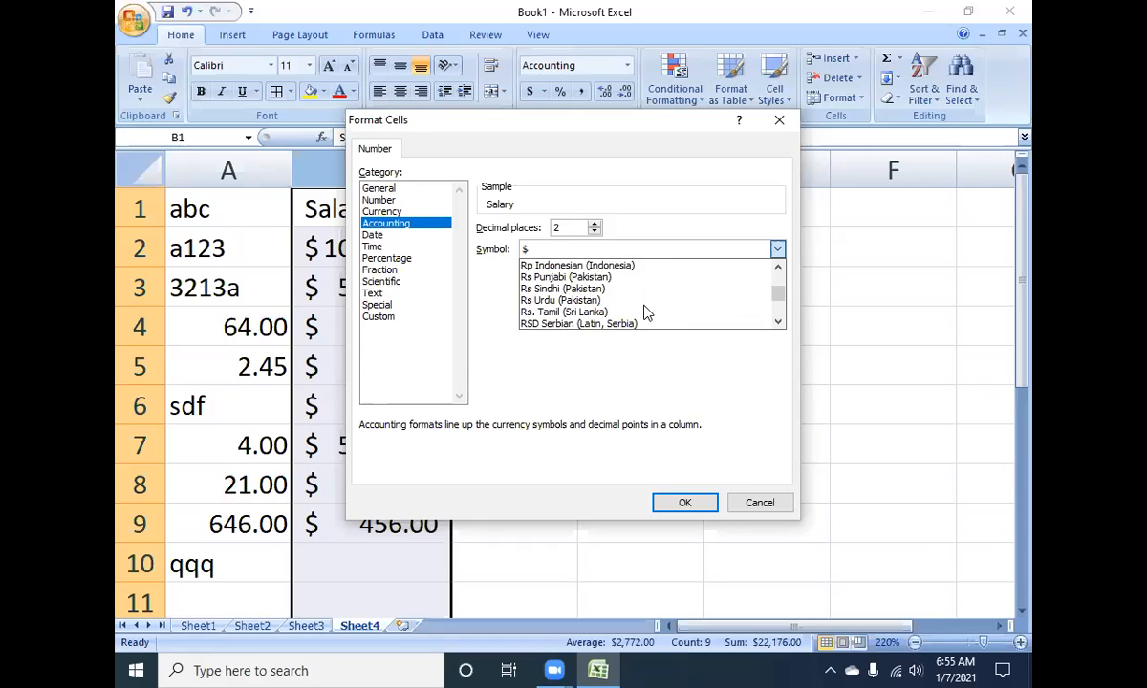
scroll(646, 312, down, 8)
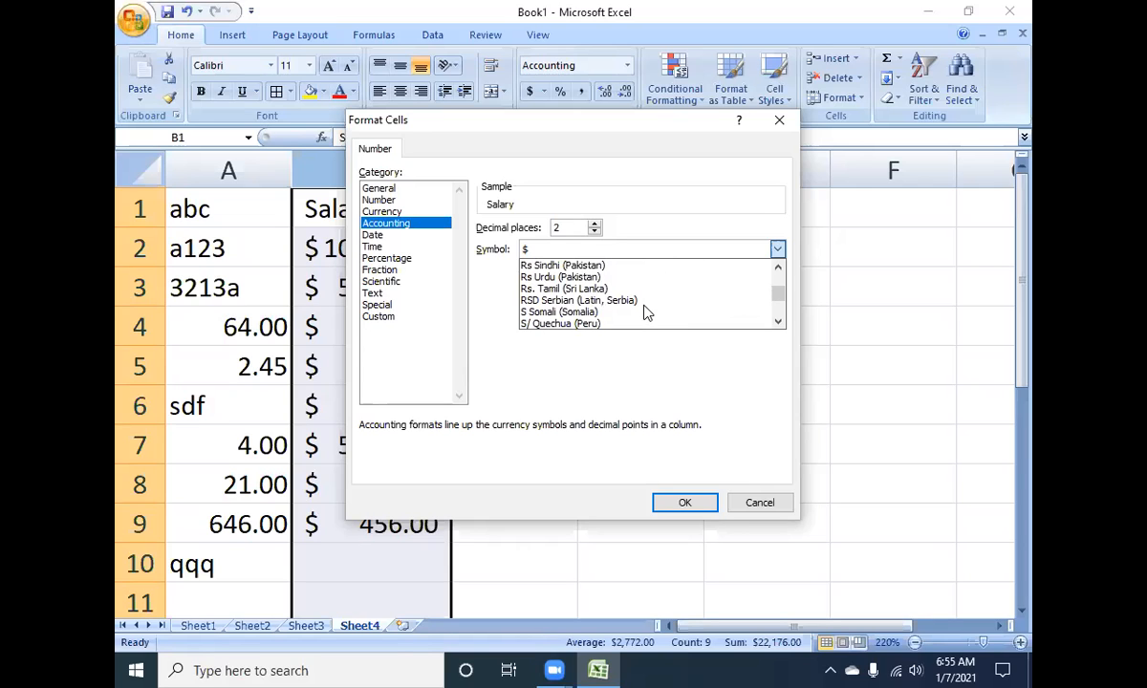
scroll(646, 312, down, 10)
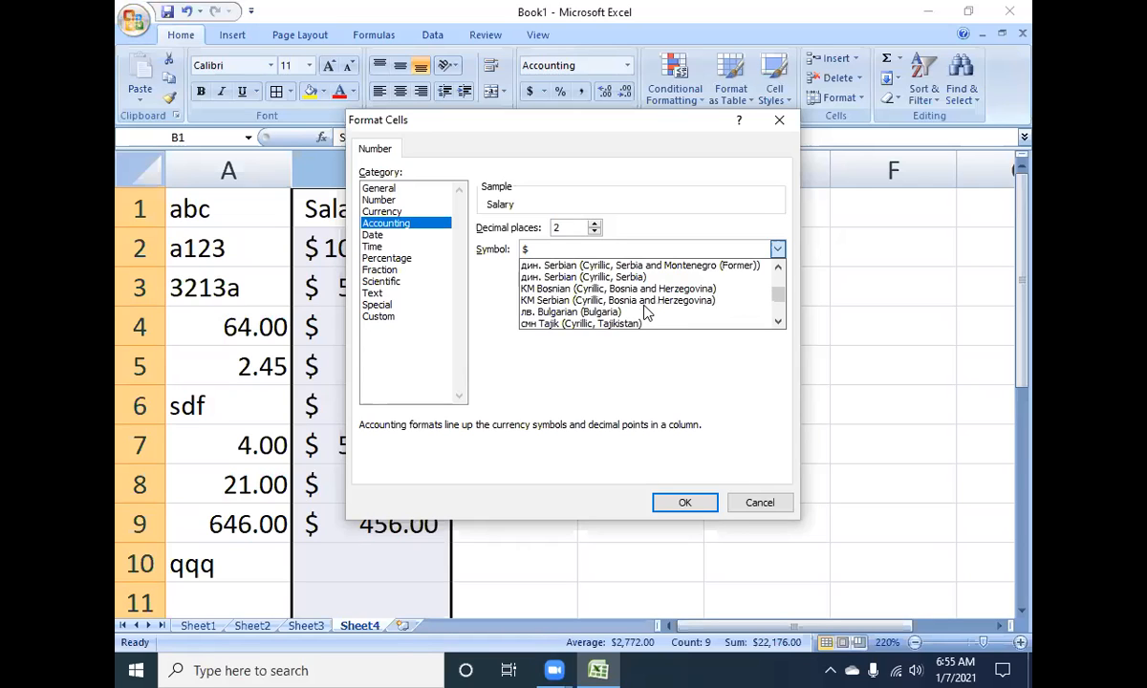
scroll(646, 311, down, 10)
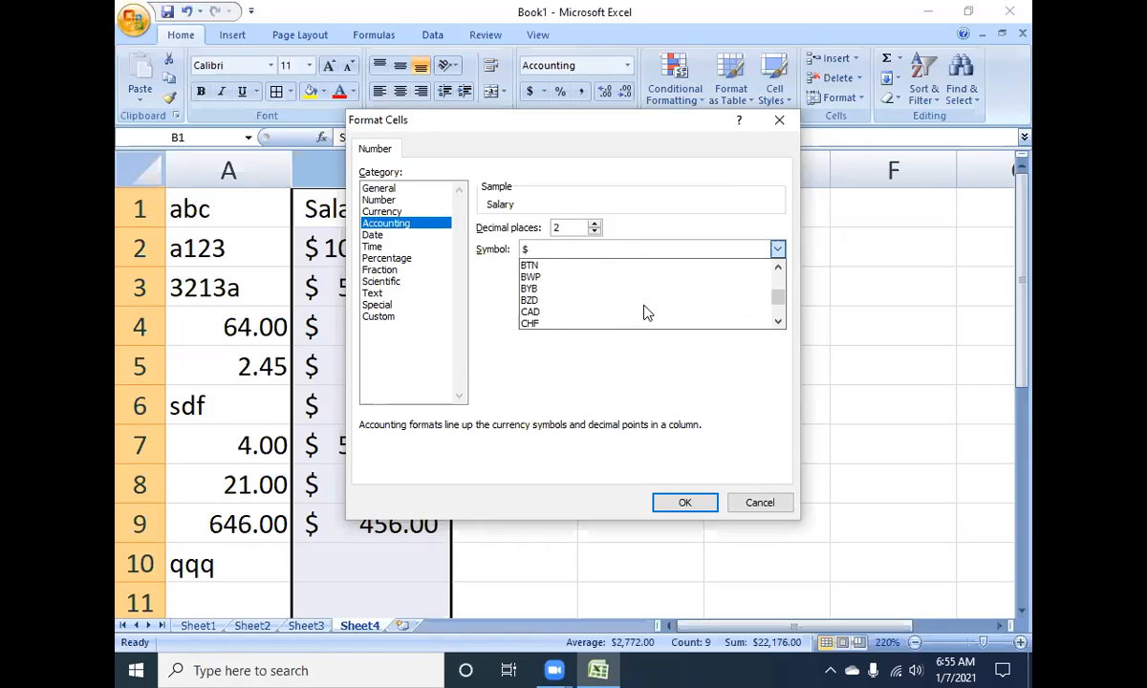
key(Escape)
key(Escape)
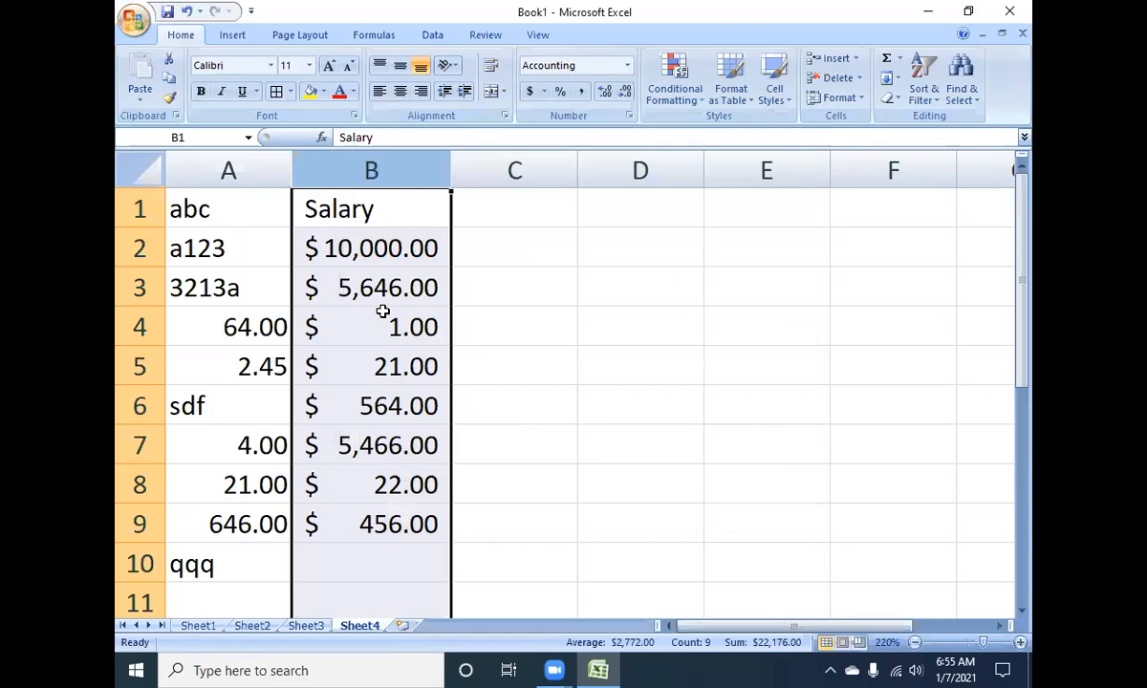
click(626, 67)
click(626, 67)
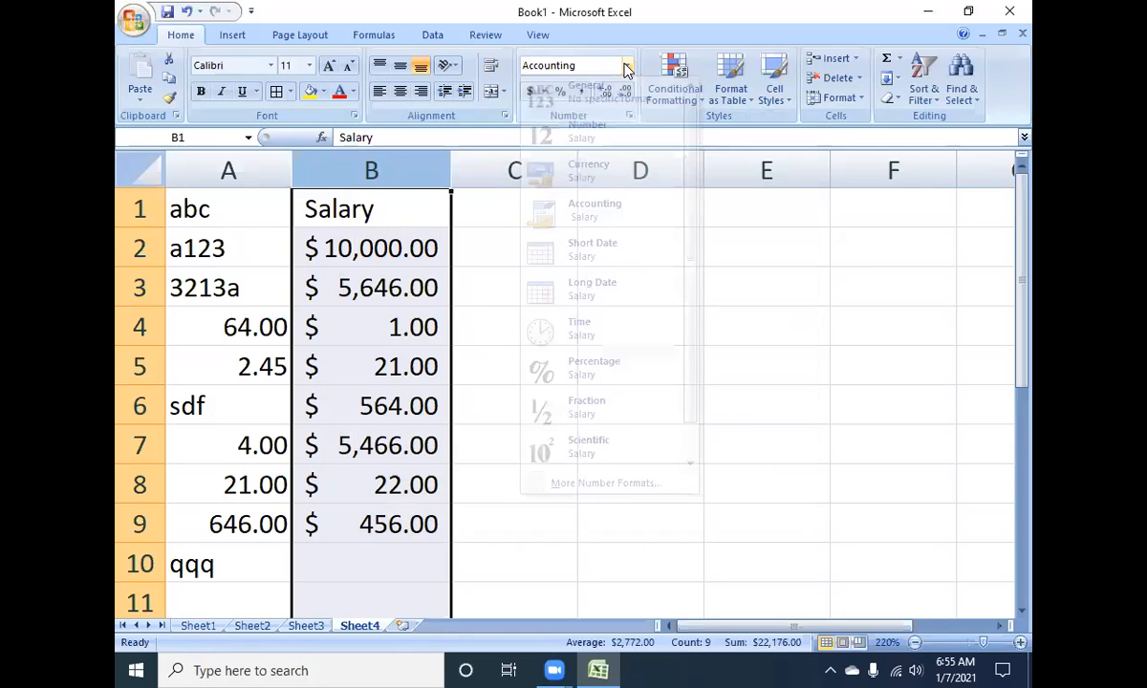
- Enter the header DOB in cell C1, with 564 in C2 and 64 in C3
click(505, 212)
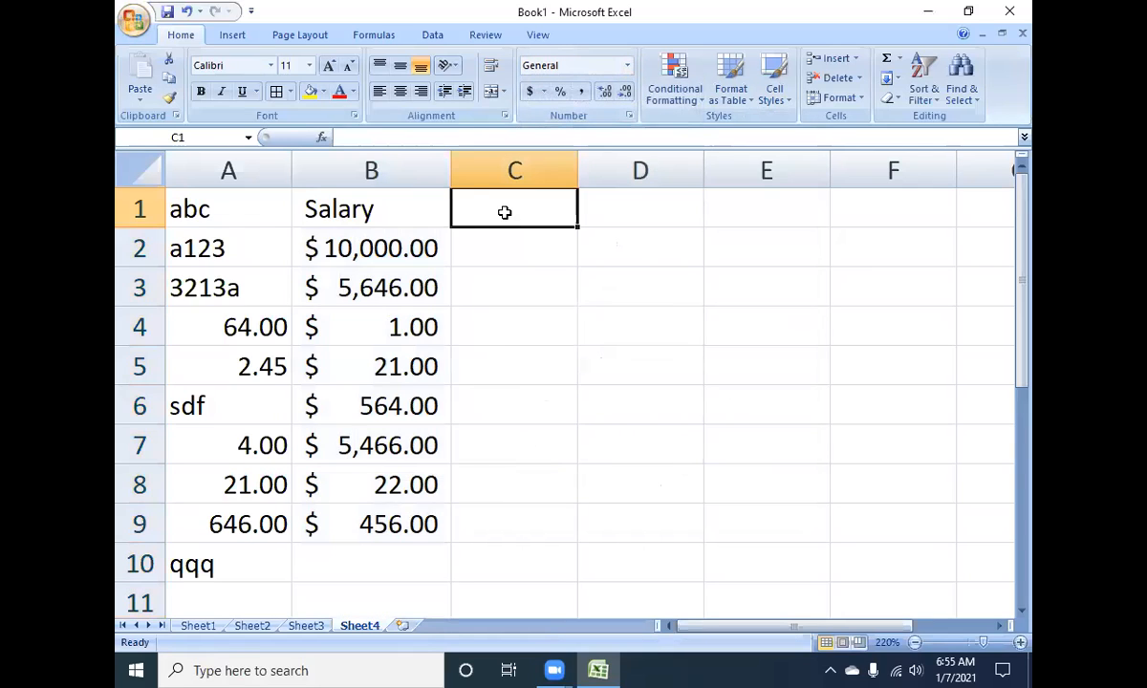
text(DOB)
key(Return)
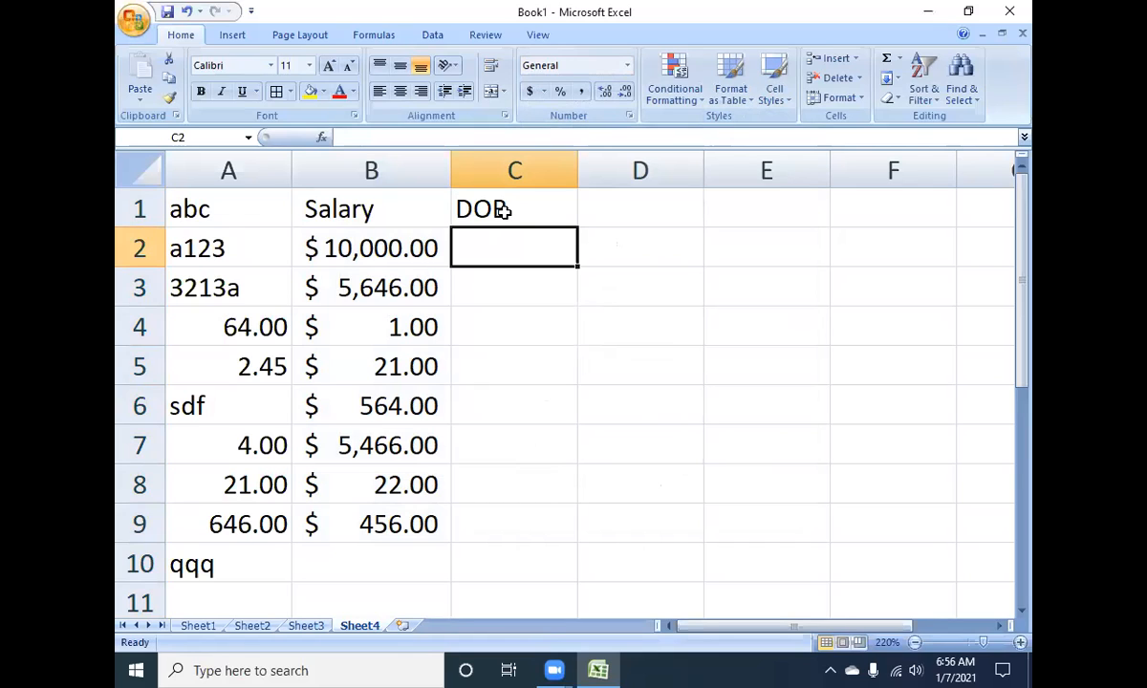
text(564)
key(Return)
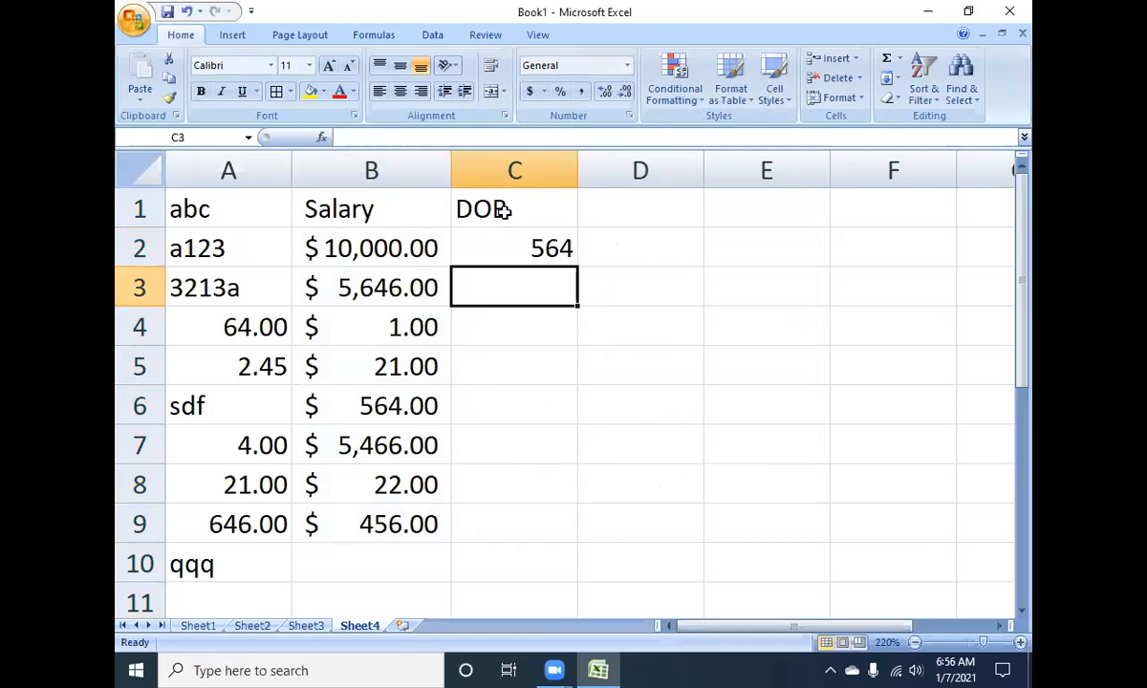
text(fgf)
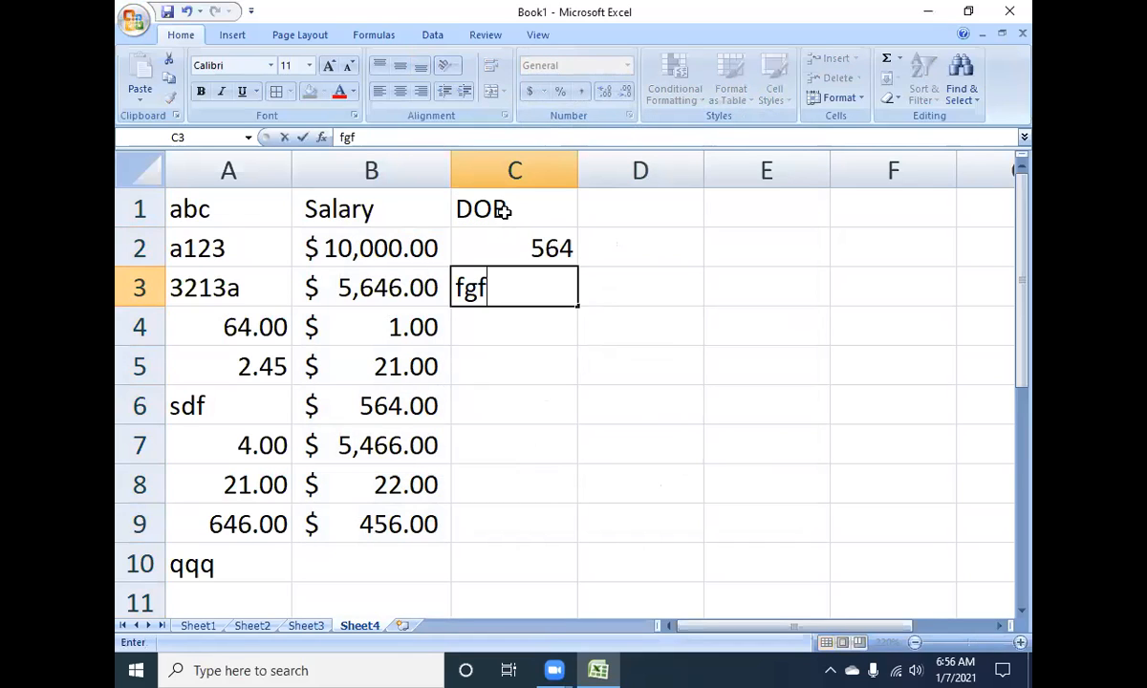
key(BackSpace)
key(BackSpace)
key(BackSpace)
text(6)
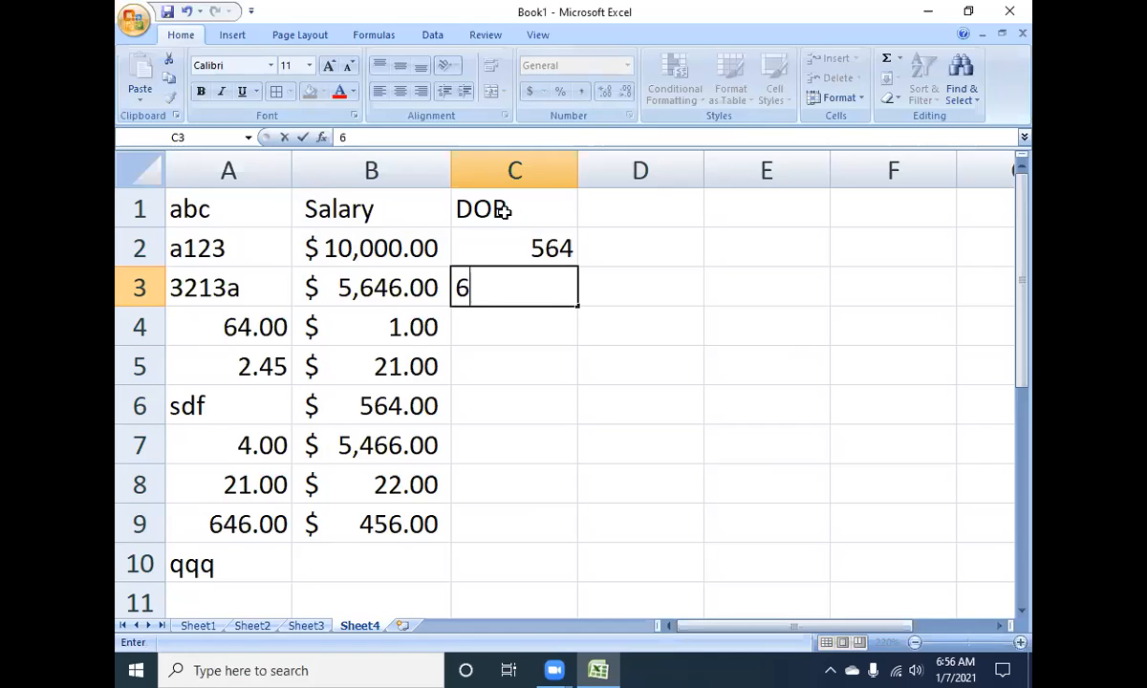
text(4)
key(Return)
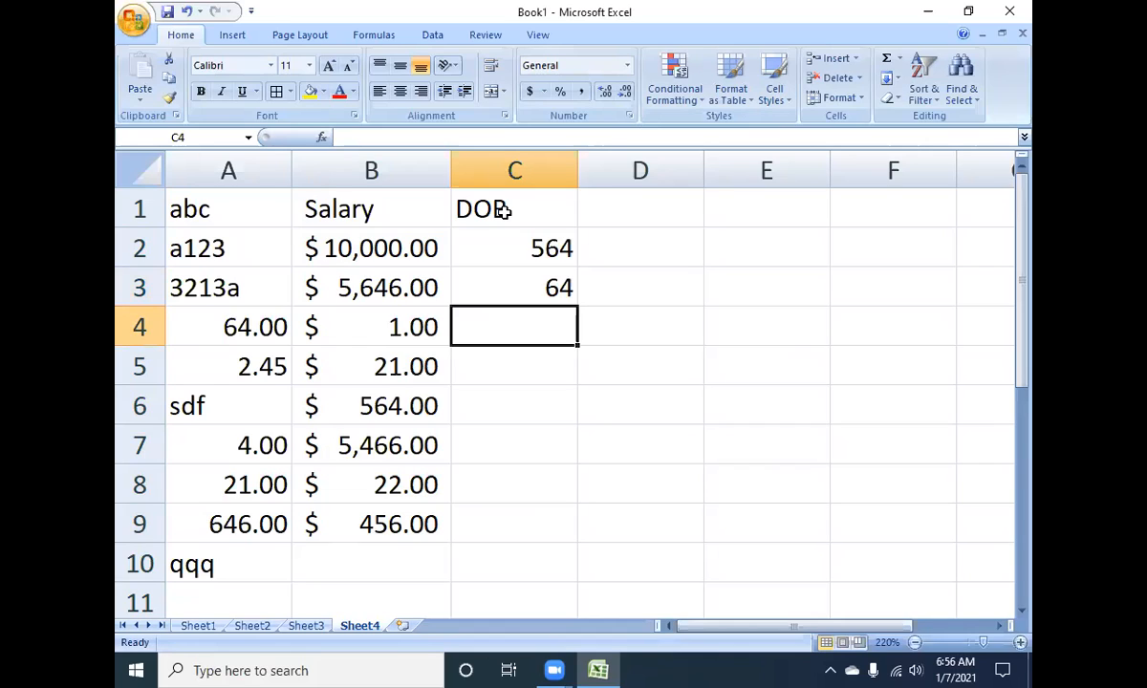
- Apply the Short Date number format to the whole DOB column
click(503, 164)
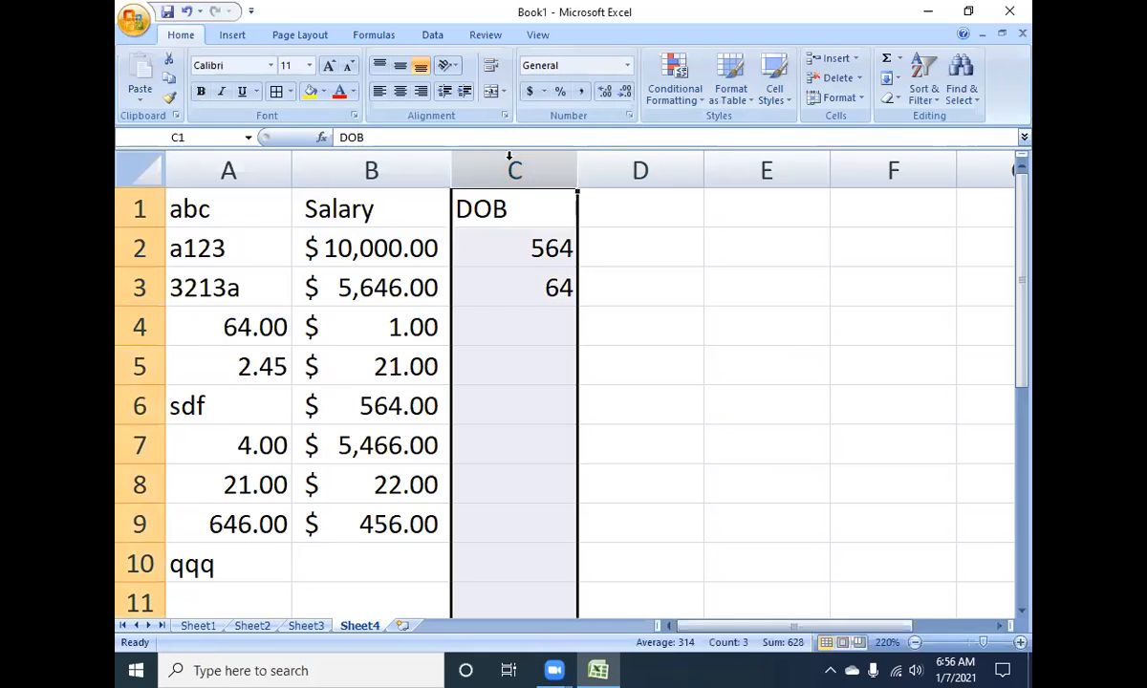
click(627, 65)
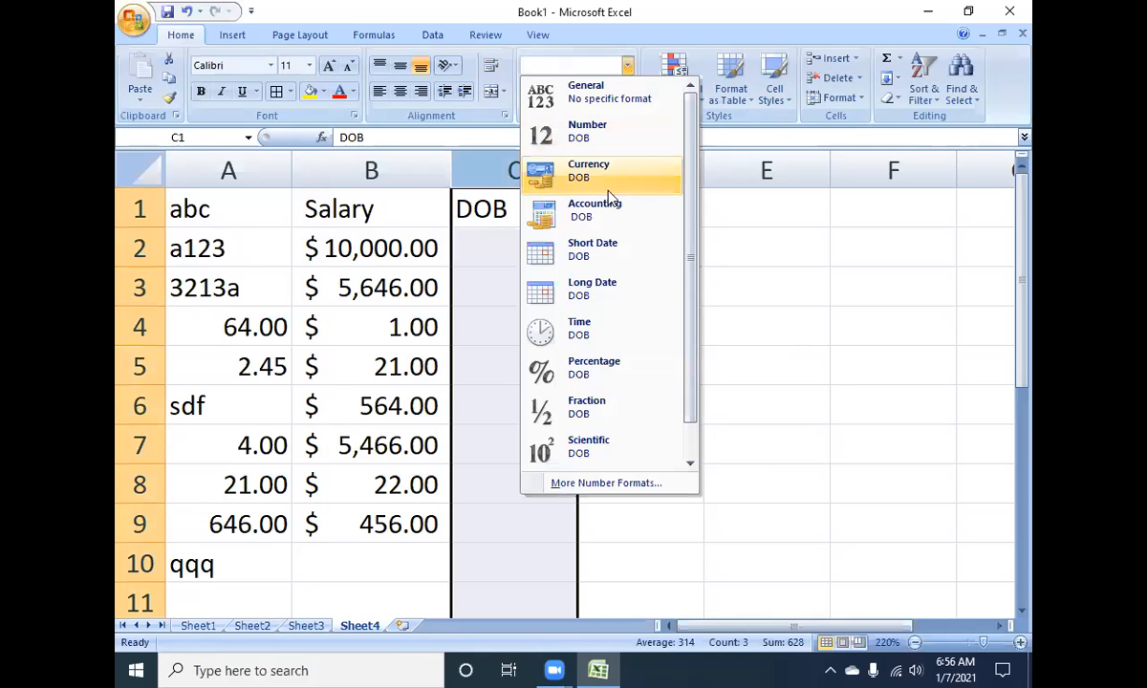
click(591, 248)
- Enter the number 54564 in cell C4 of the DOB column
click(506, 331)
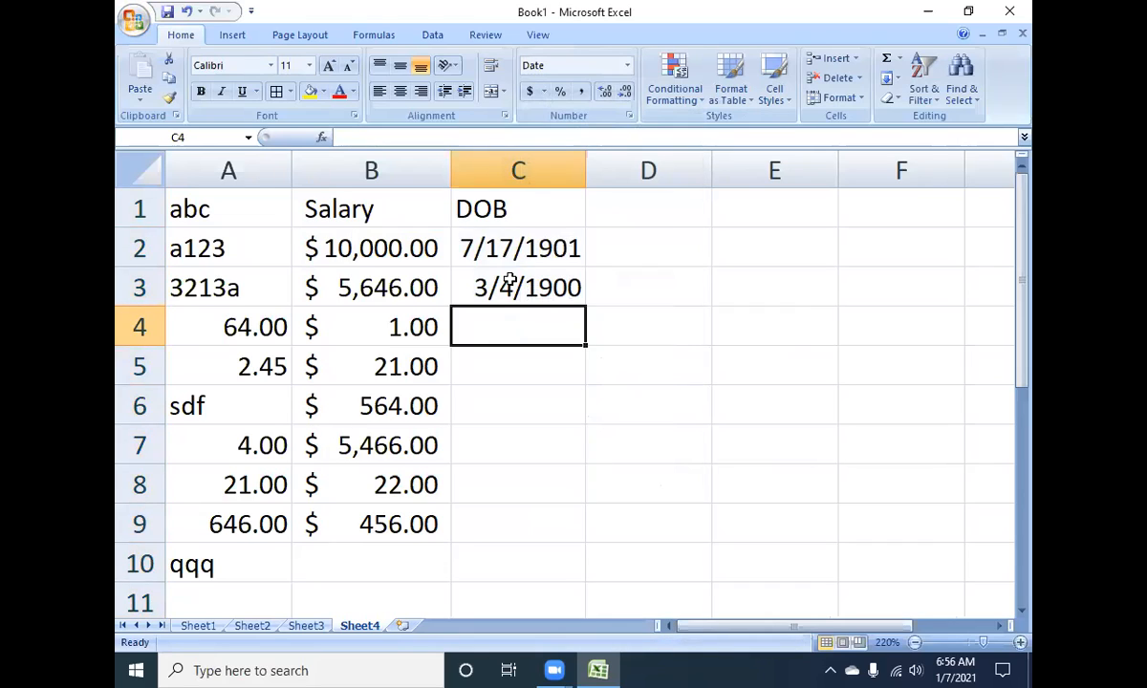
text(54564)
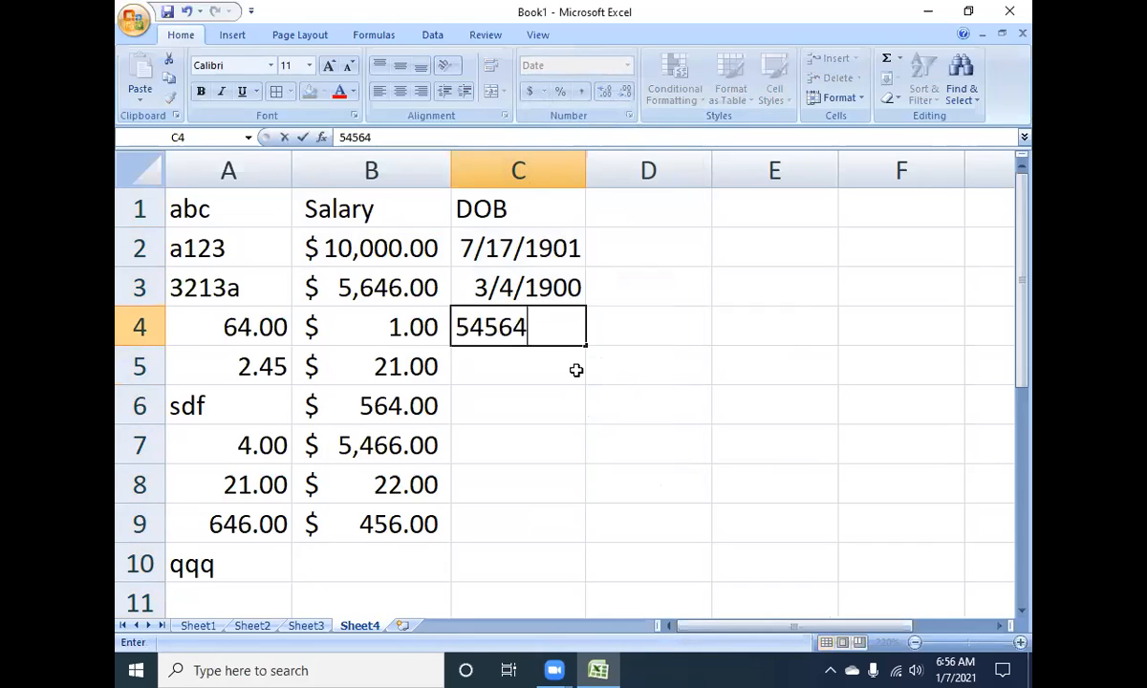
key(Return)
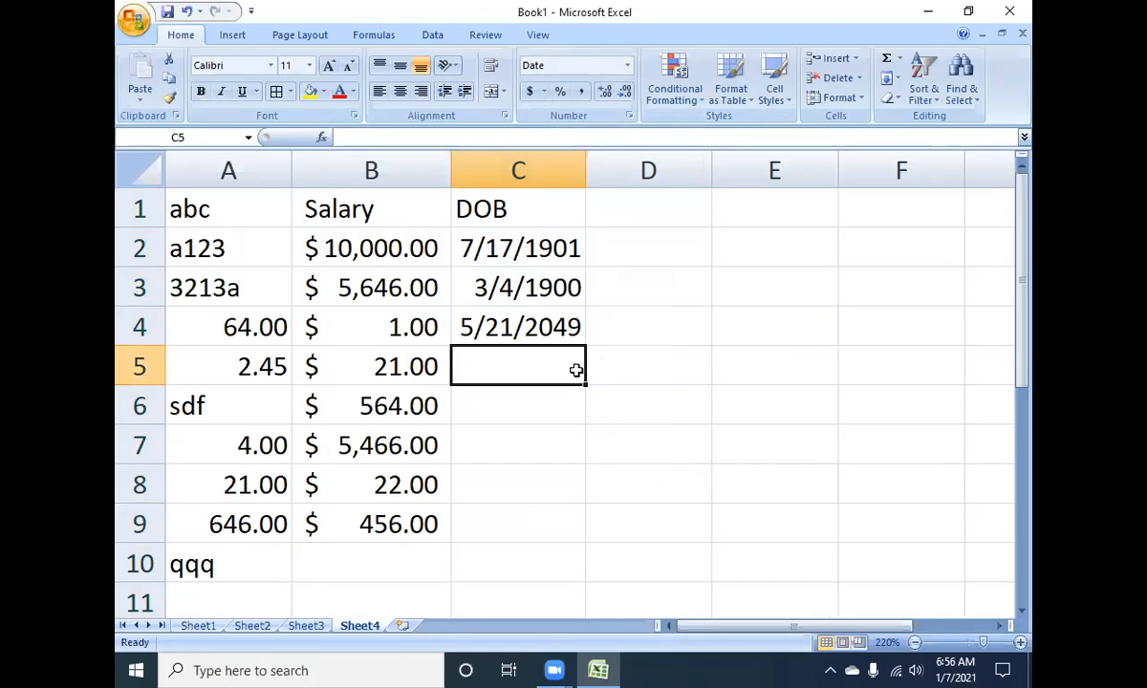
- Edit the date in cell C4, replacing its month, day and year with a new birth date that uses two-digit month and day
key(Up)
key(F2)
key(BackSpace)
key(BackSpace)
text(21)
key(Left)
key(Left)
key(Left)
key(Left)
key(Left)
key(BackSpace)
key(BackSpace)
text(01)
key(Left)
key(Left)
key(BackSpace)
text(07)
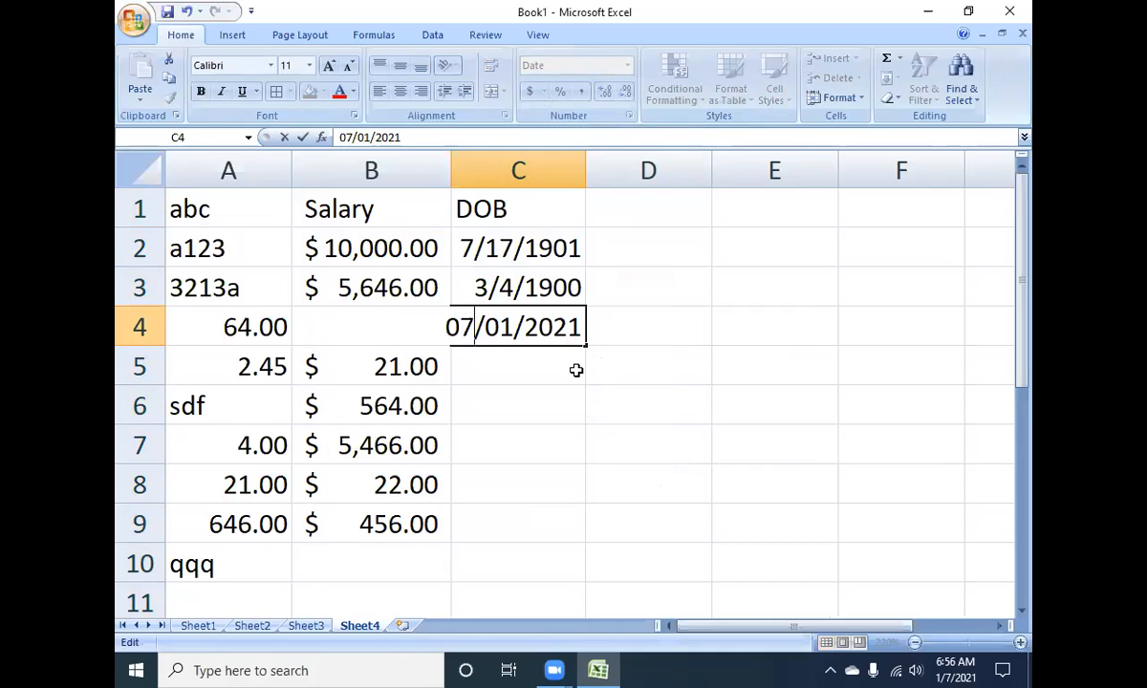
key(Return)
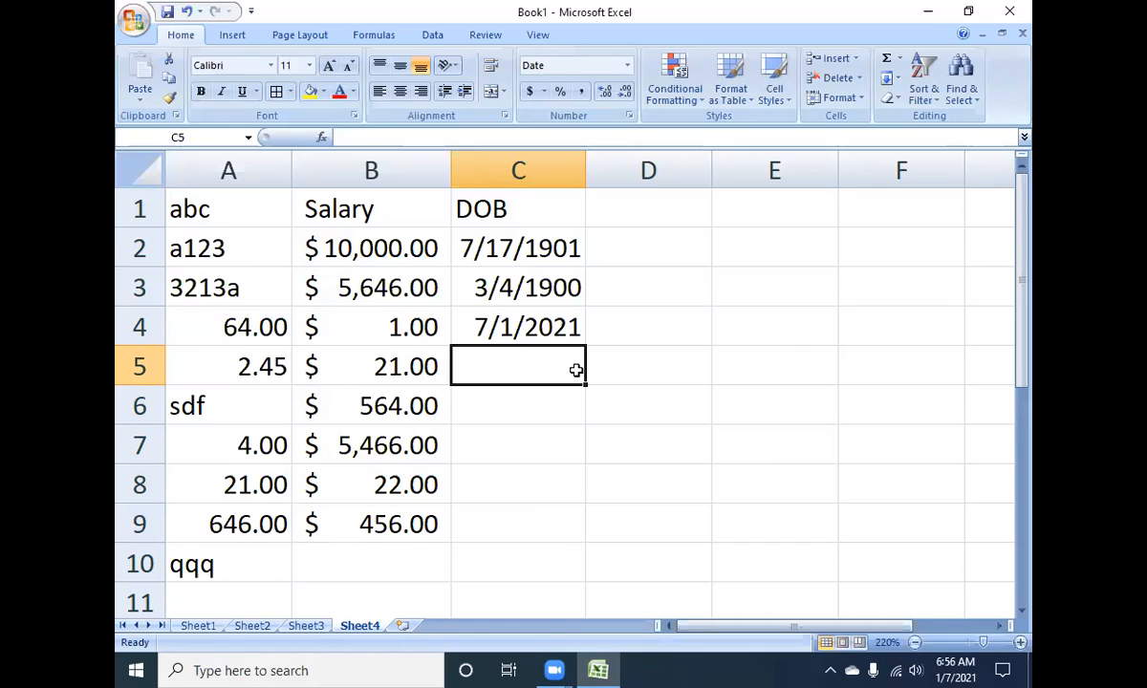
- Enter the number 3 in cell C5 of the DOB column
text(3)
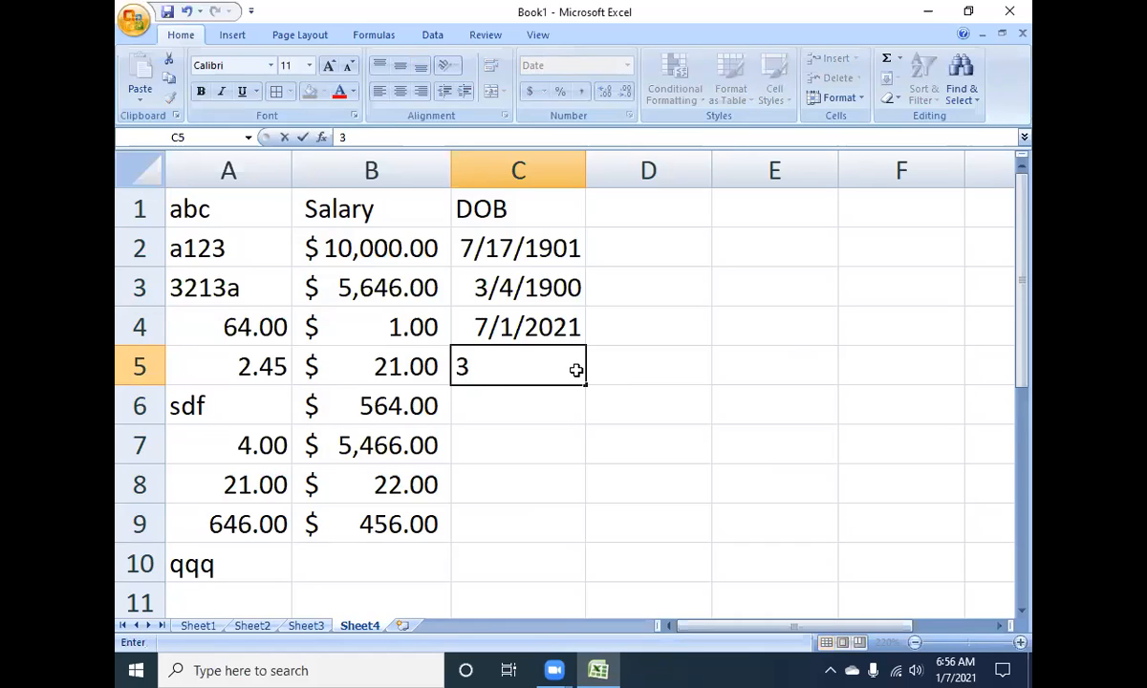
key(Return)
click(550, 163)
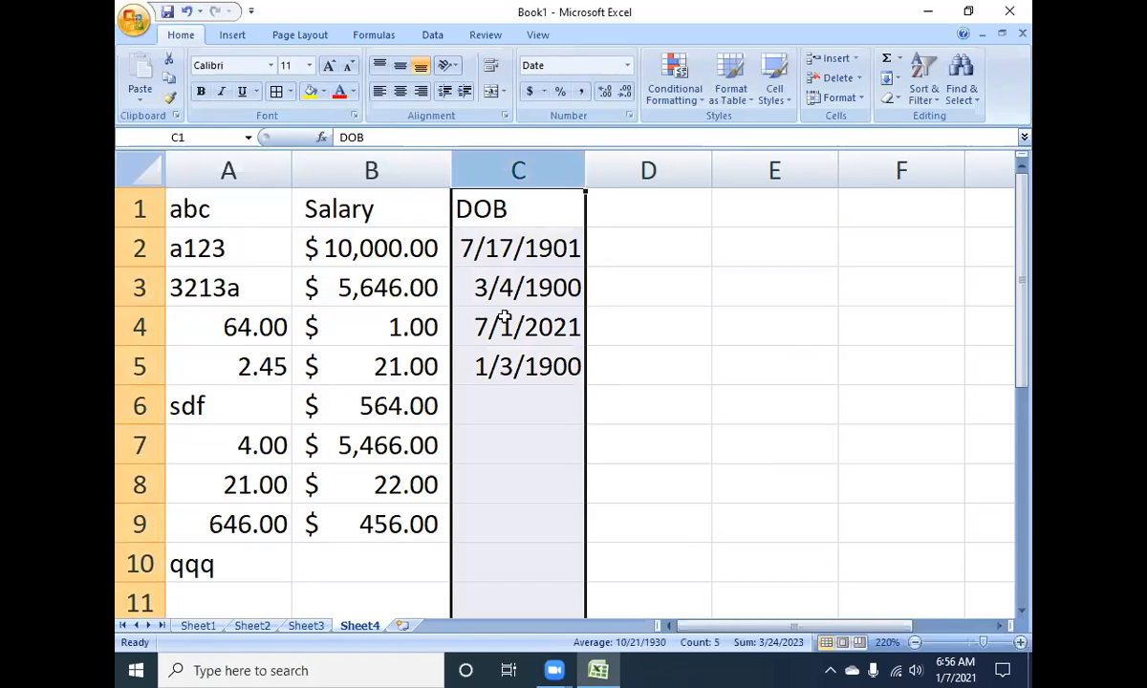
- Enter a birth date in day/month/year order, separated by slashes, in cell C6
click(507, 394)
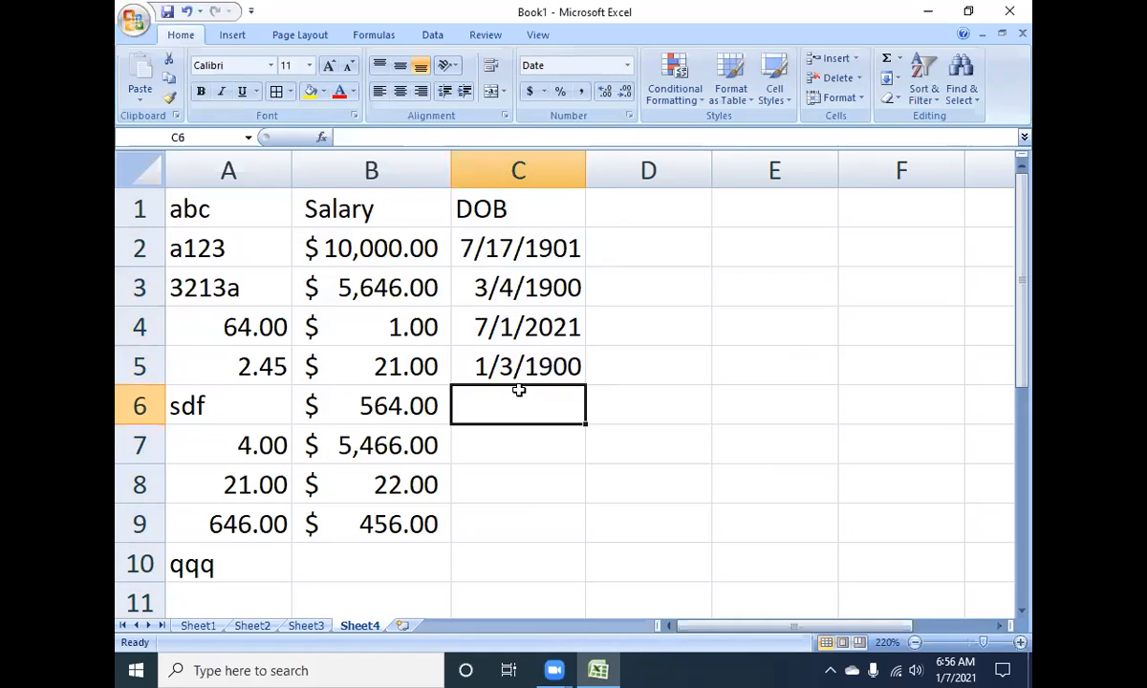
text(20/)
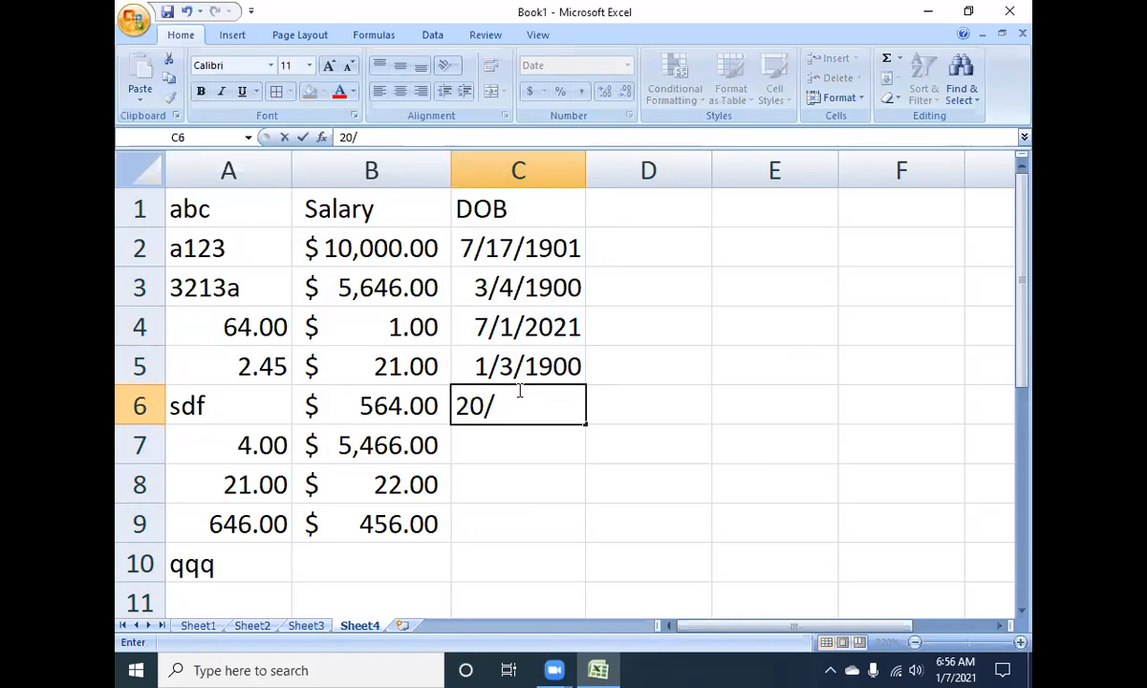
text(1/2020)
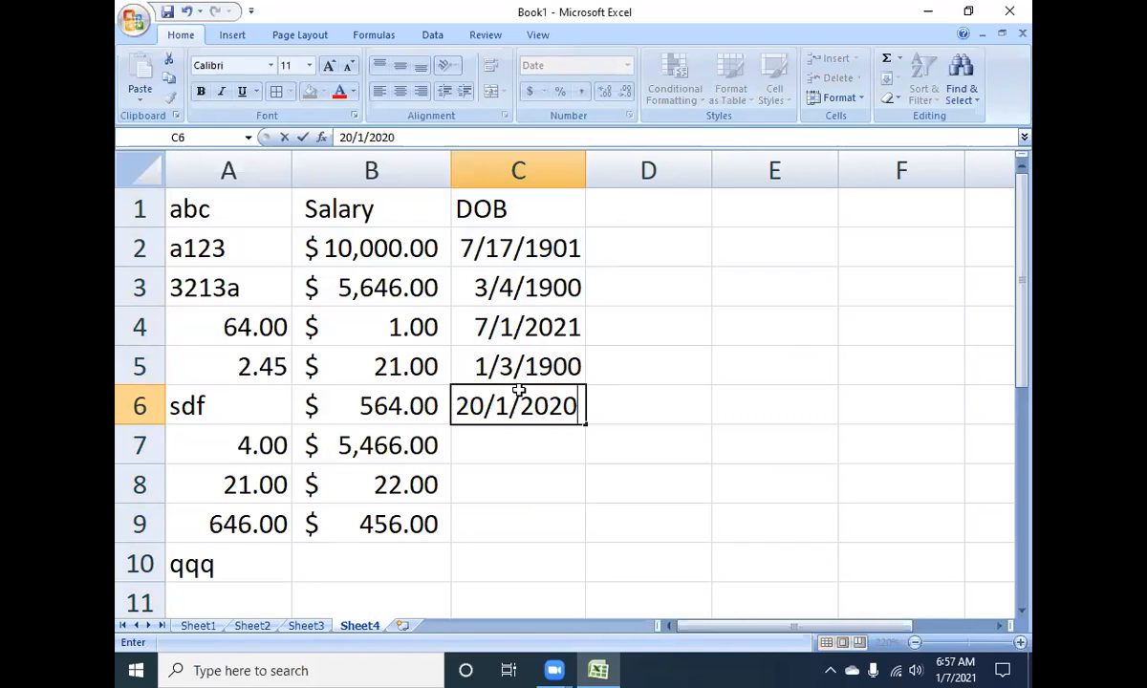
key(Return)
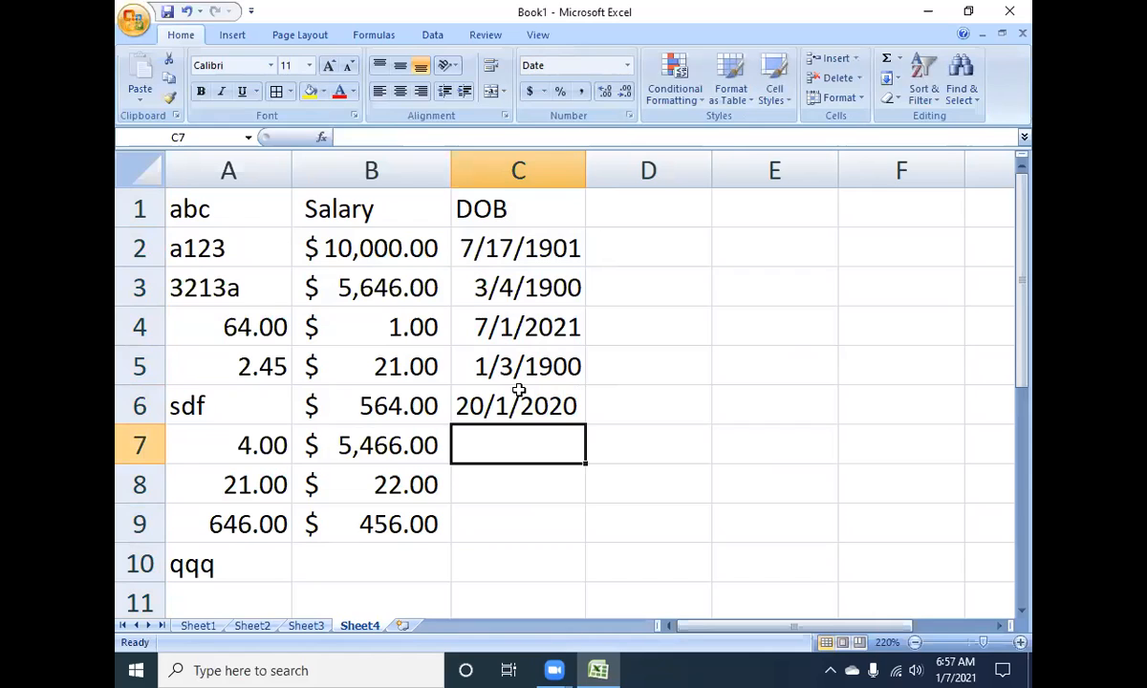
- Enter the number 44 in cell C7 of the DOB column
click(519, 170)
click(524, 449)
text(44)
key(Return)
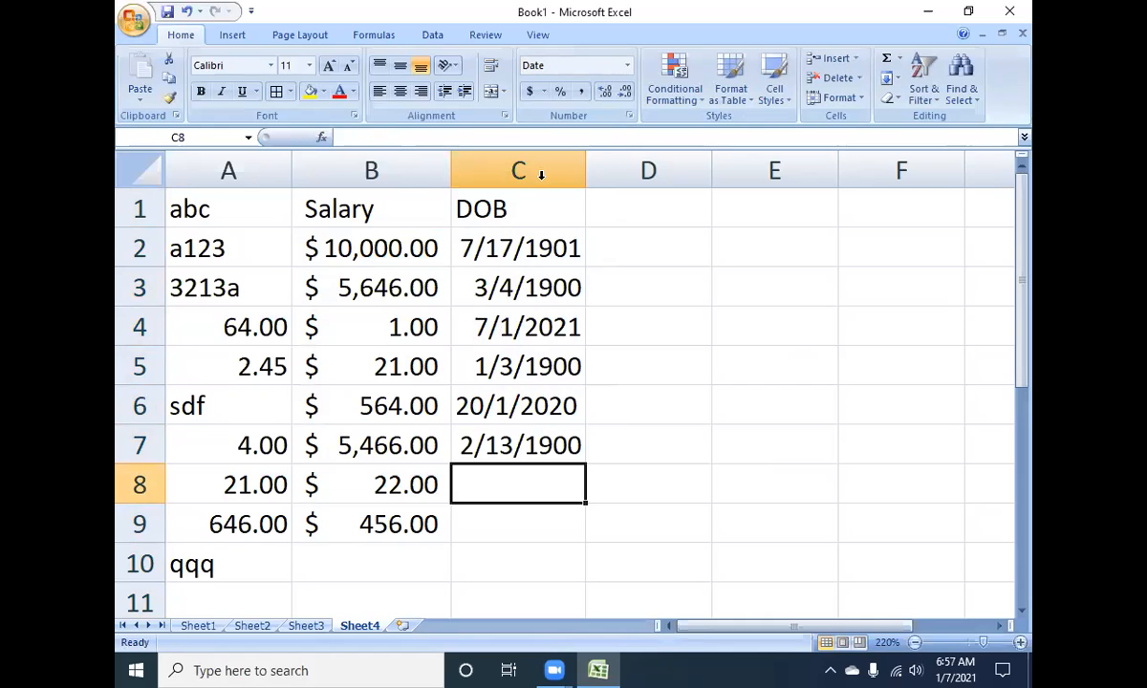
click(507, 165)
click(629, 73)
click(628, 72)
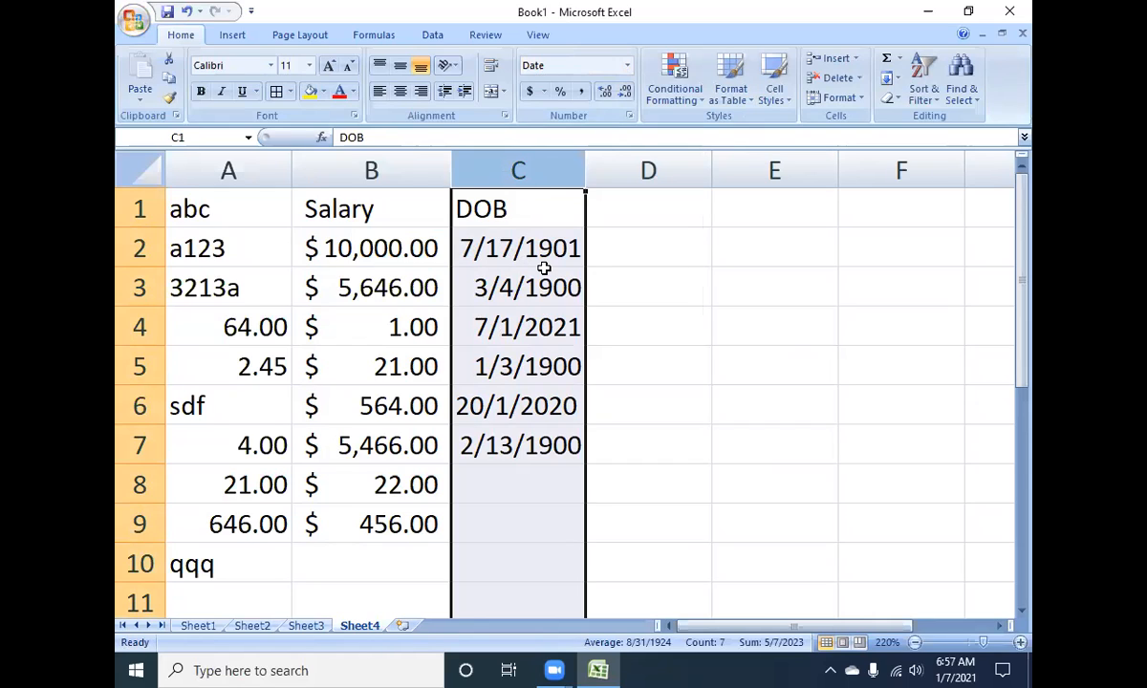
click(588, 609)
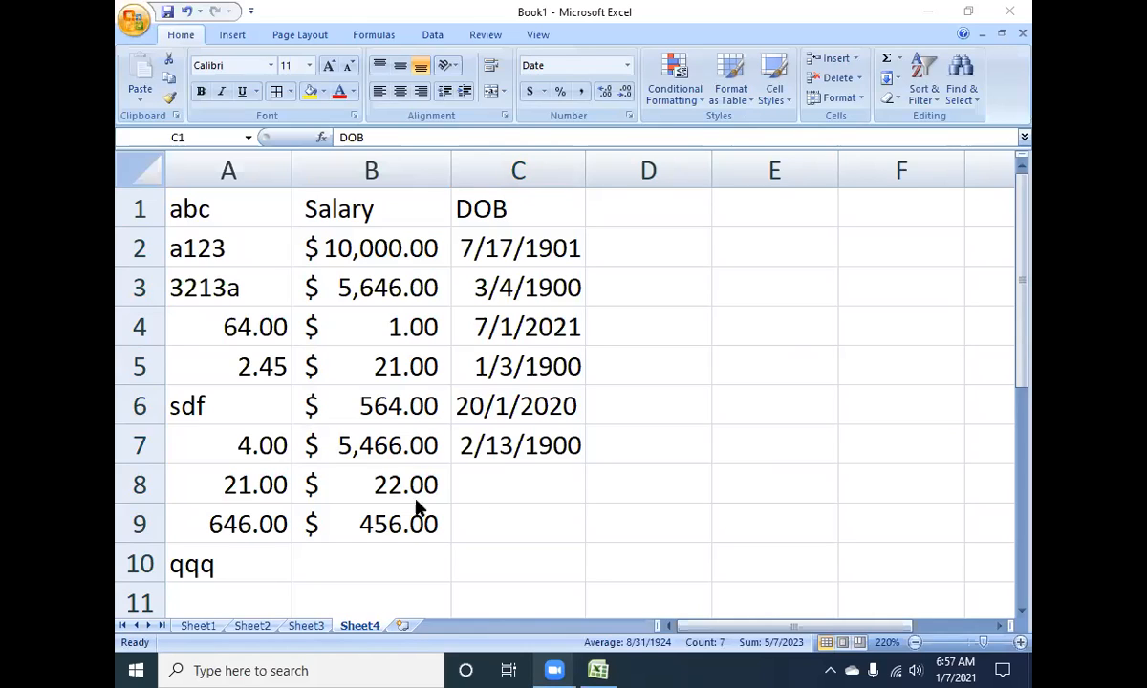
- Enter a birth date in month-day-year order, separated by hyphens, in cell C8
click(515, 486)
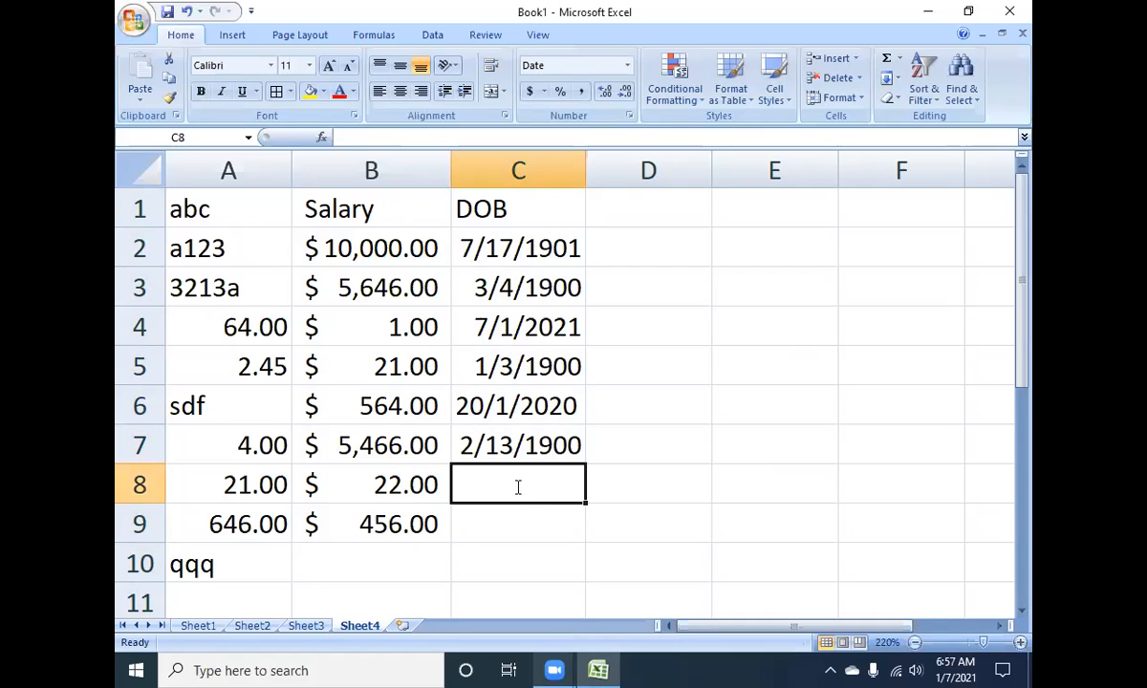
text(2-1)
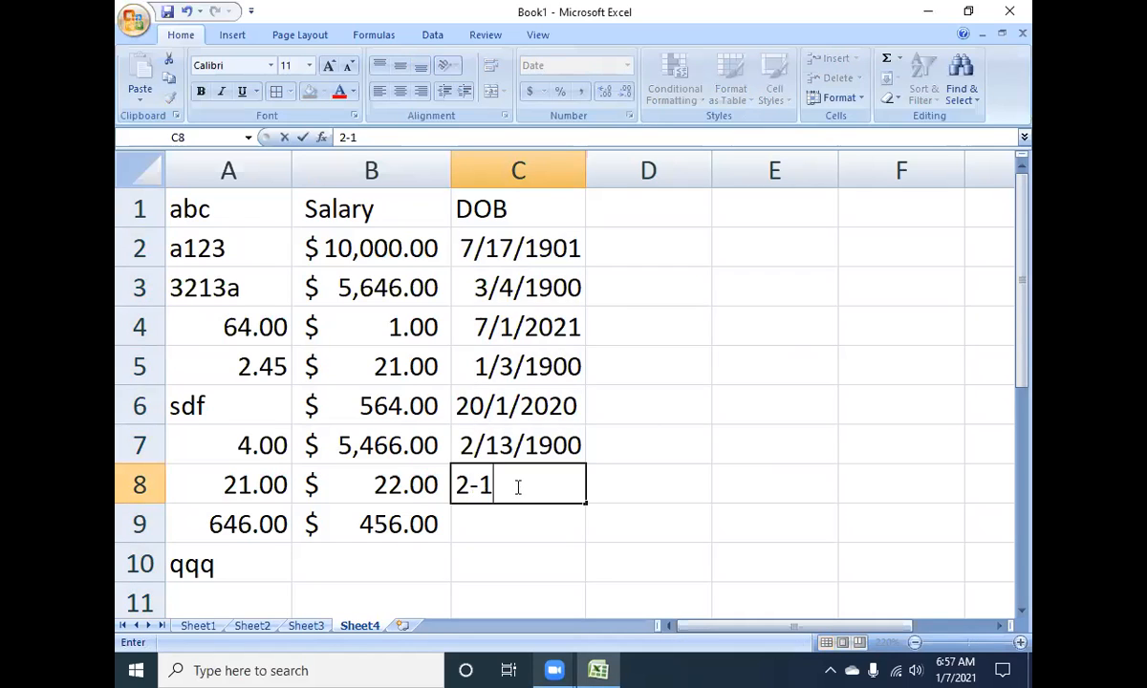
text(3-20220)
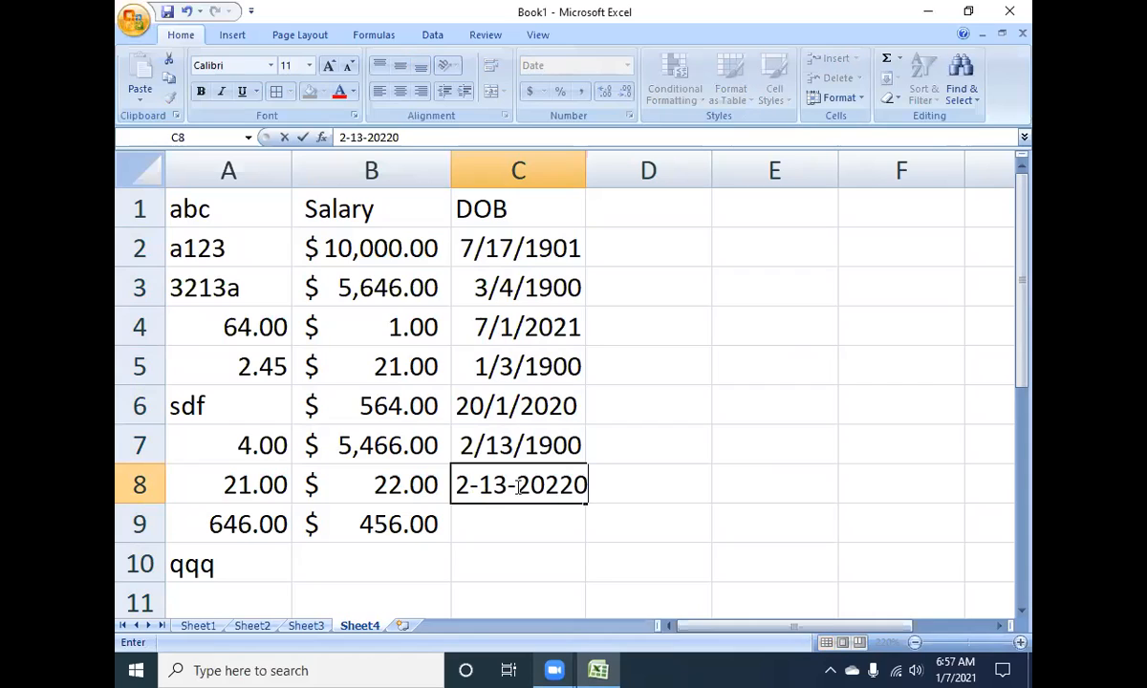
key(BackSpace)
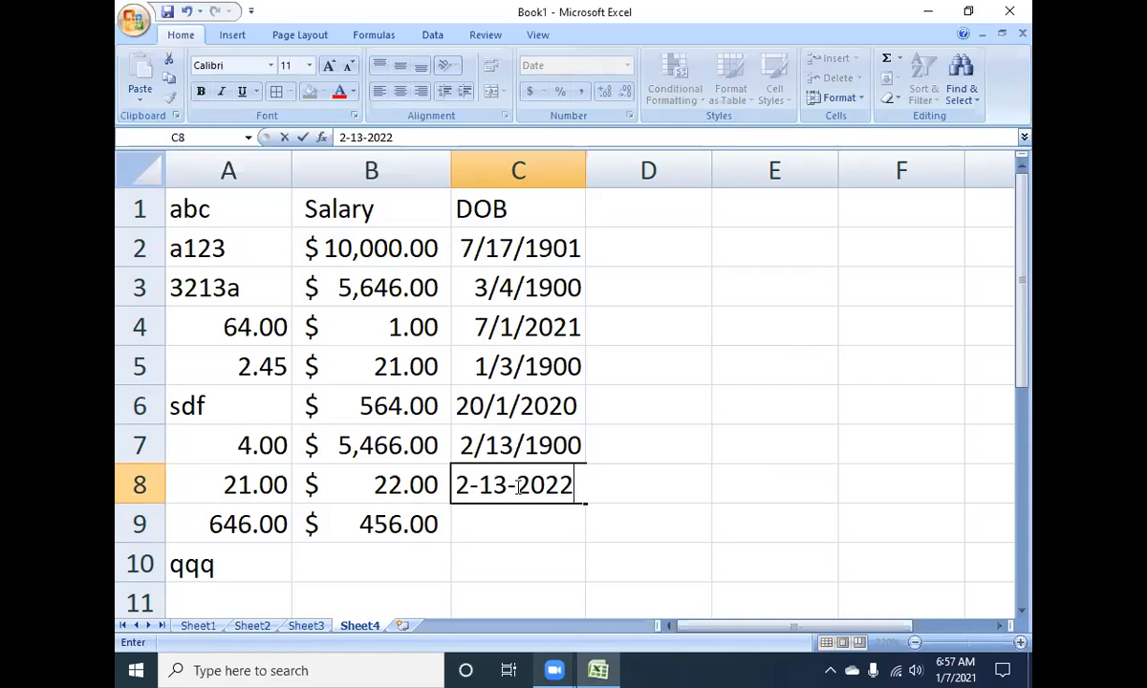
key(Return)
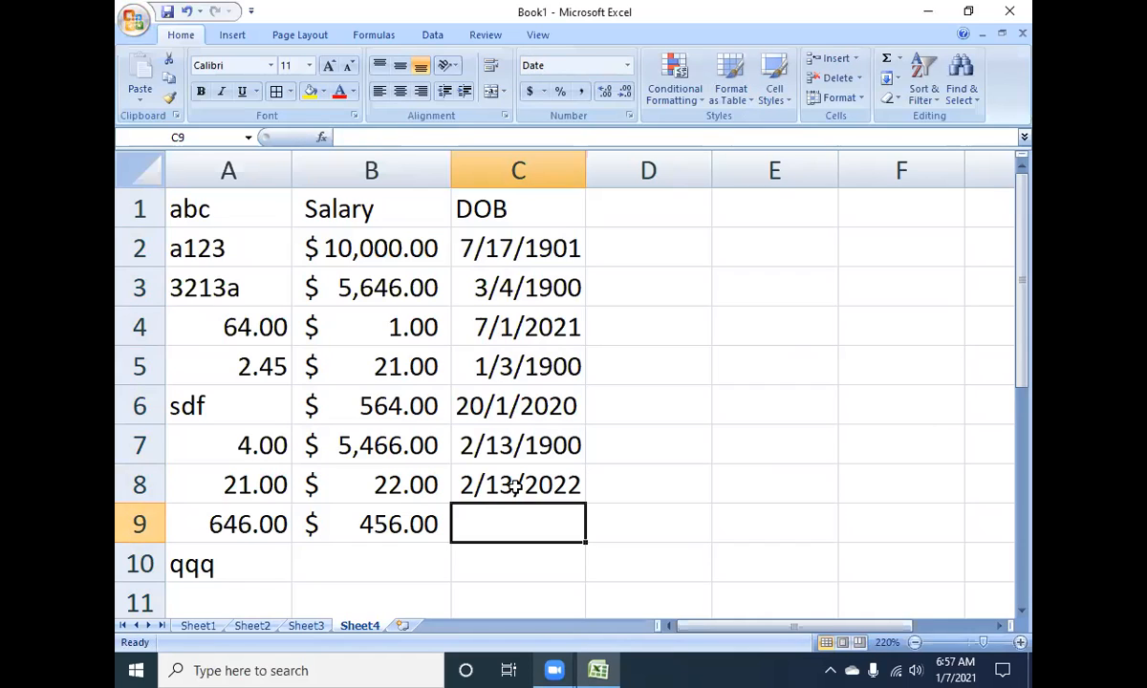
- Apply the custom number format dd-mm-yyyy to the whole DOB column
click(471, 167)
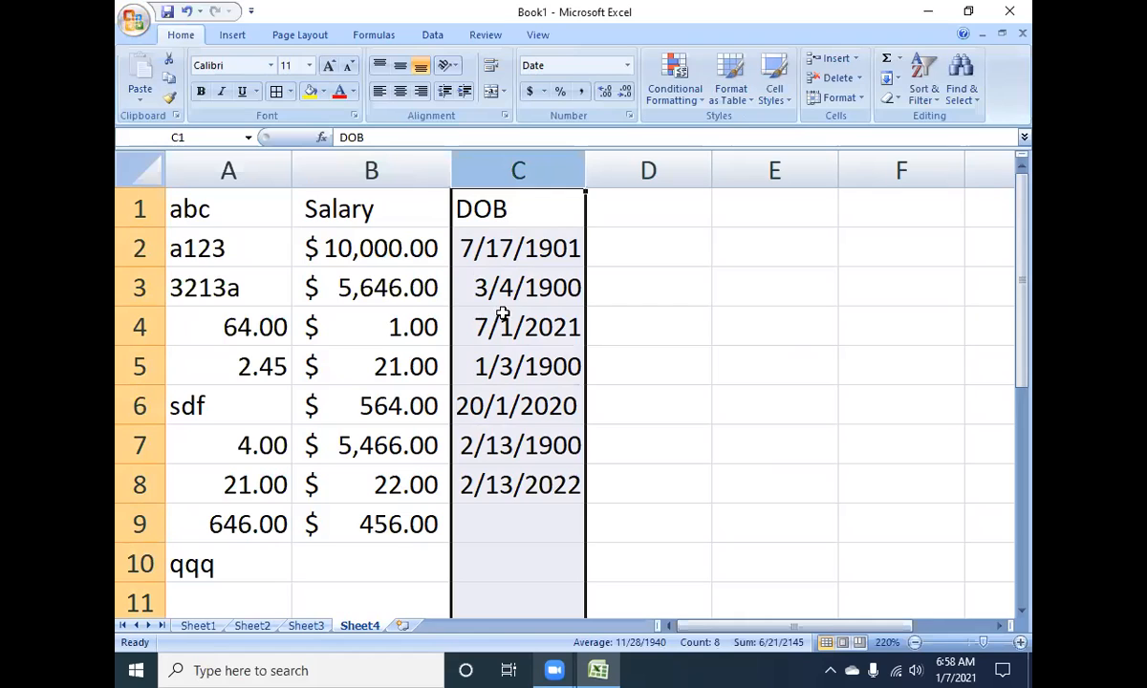
click(629, 117)
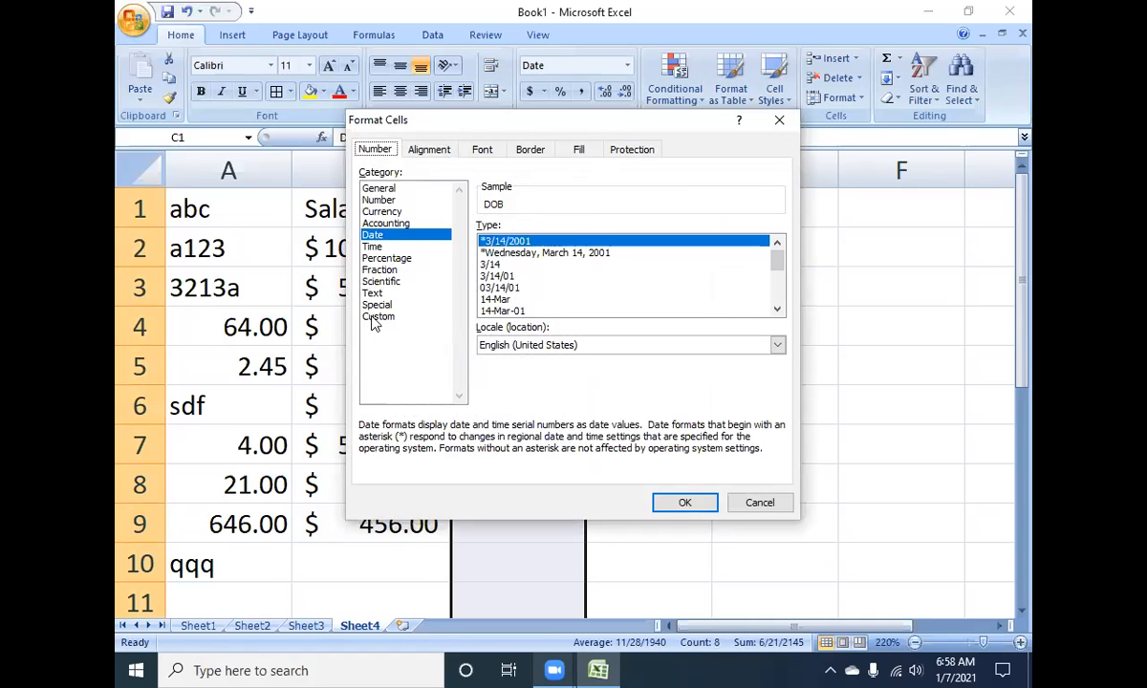
click(374, 318)
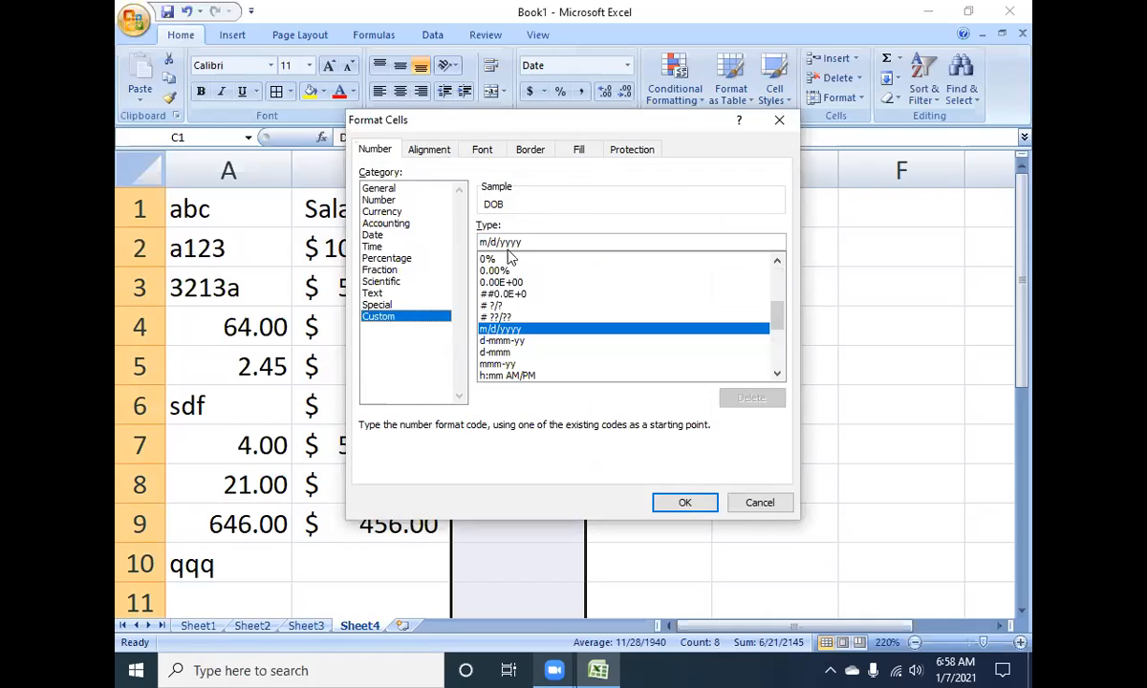
click(495, 241)
key(BackSpace)
key(BackSpace)
key(BackSpace)
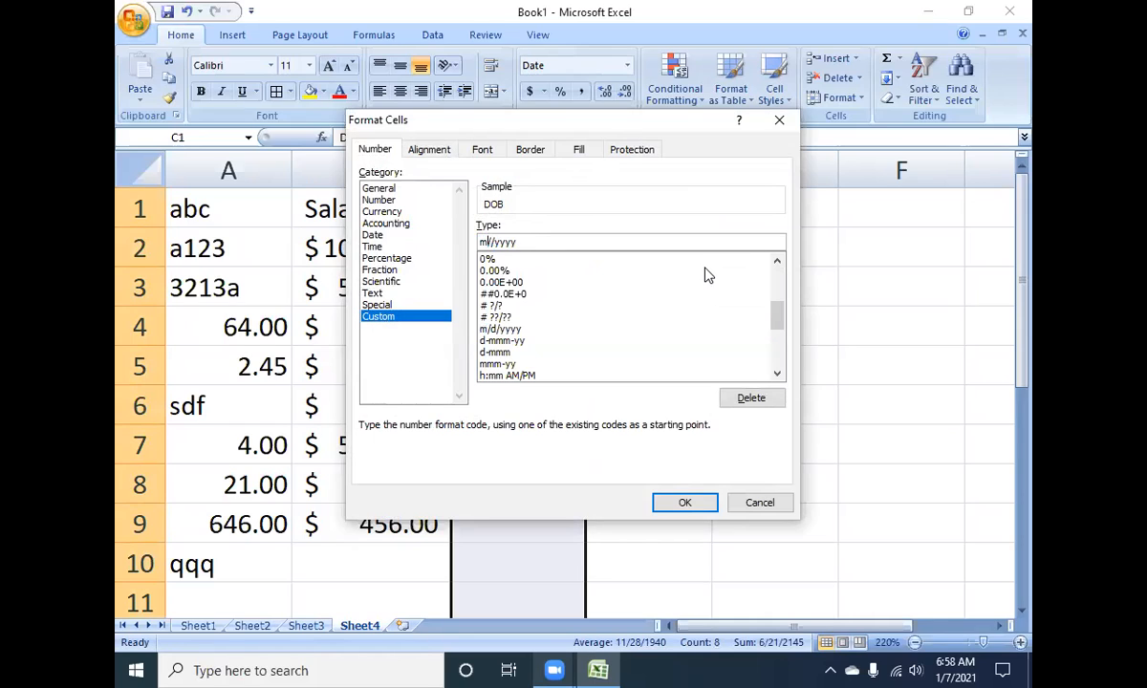
text(dd)
text(/mm)
key(Left)
key(Left)
key(BackSpace)
text(-)
key(Right)
key(Right)
key(Delete)
text(-)
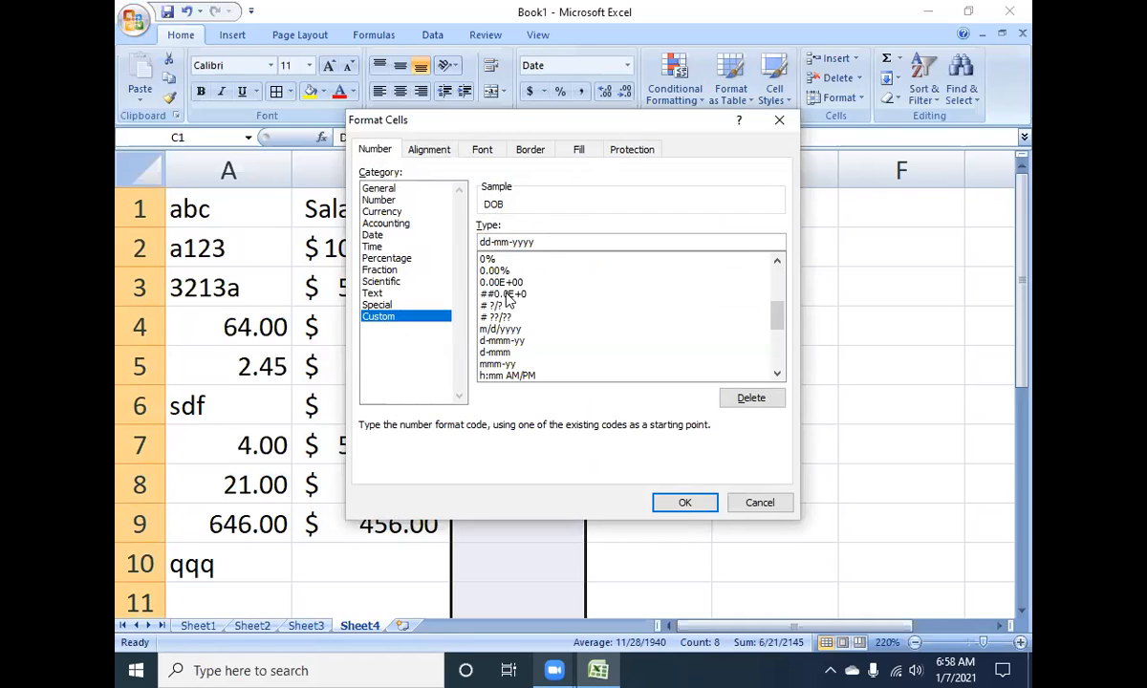
click(684, 503)
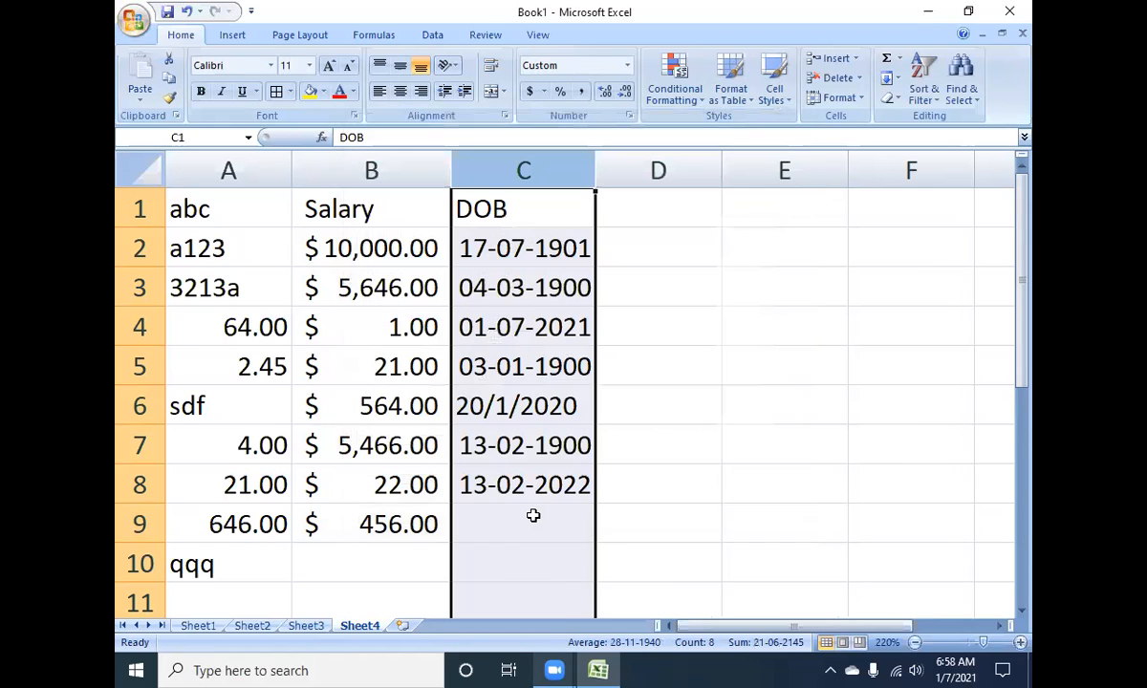
- Re-enter the birth date in cell C6 in month/day/year order, separated by slashes
click(511, 418)
text(1)
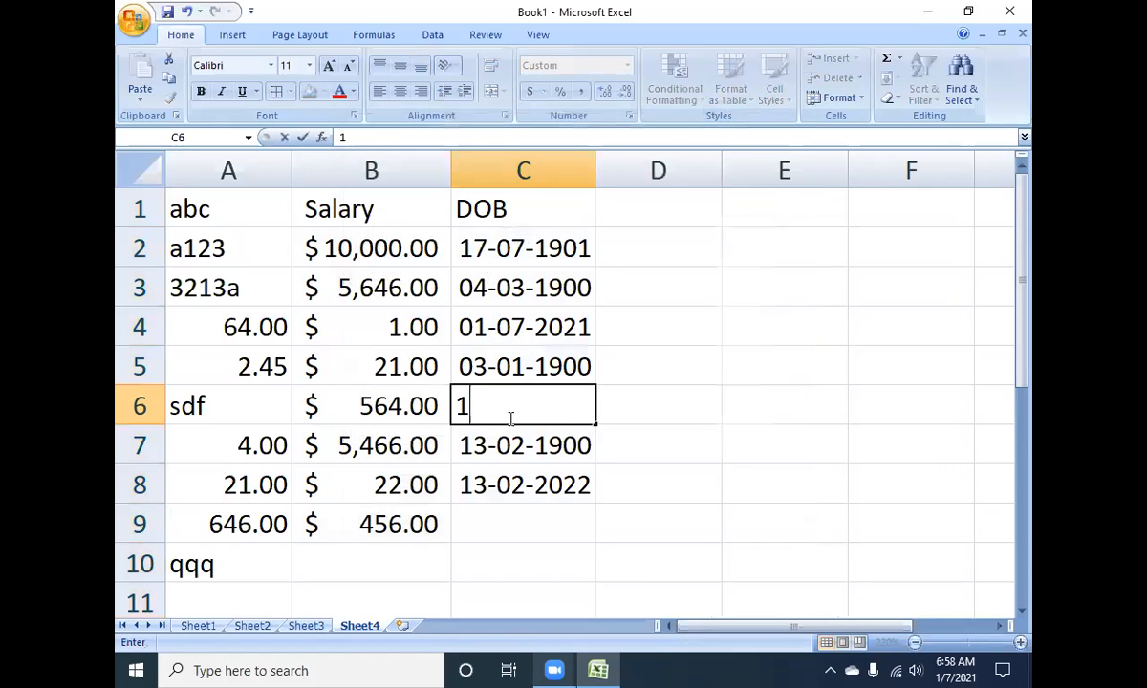
text(/20/2020)
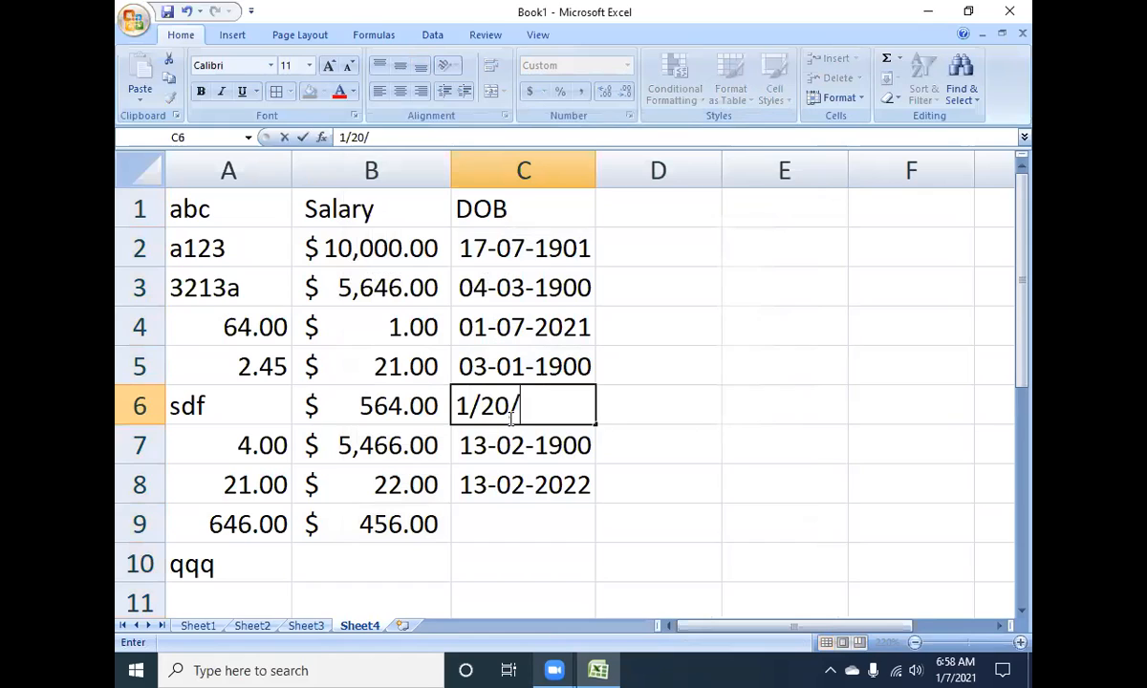
key(Return)
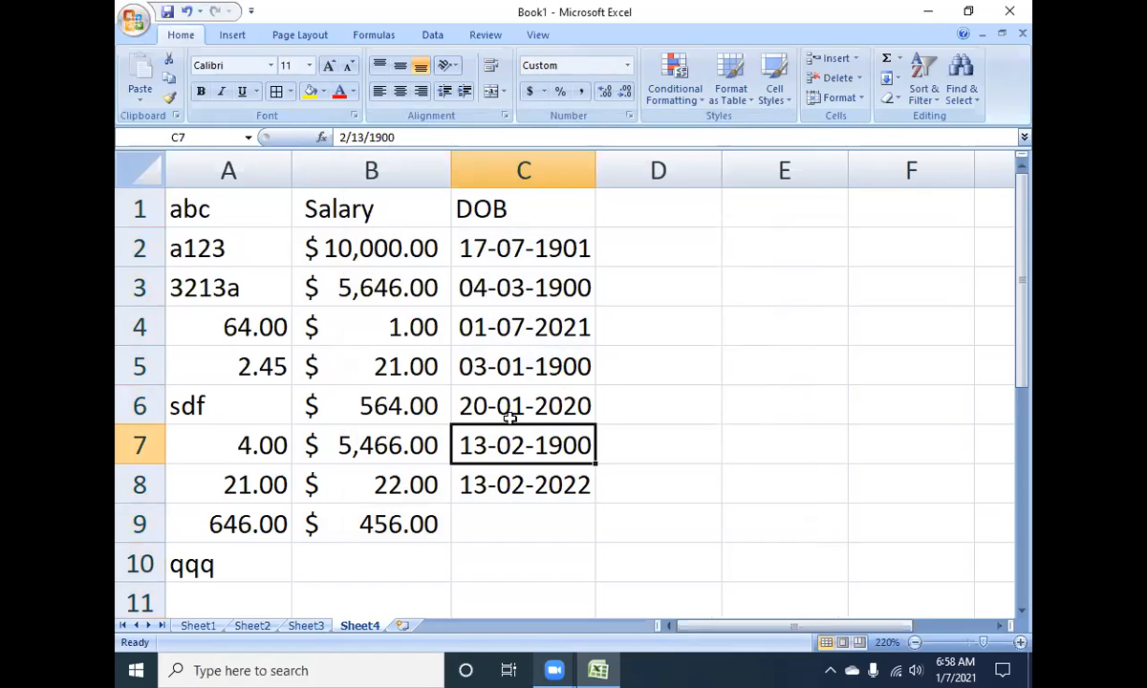
- Enter a birth date in month/day/year order, separated by slashes, in cell C9
click(554, 523)
text(1)
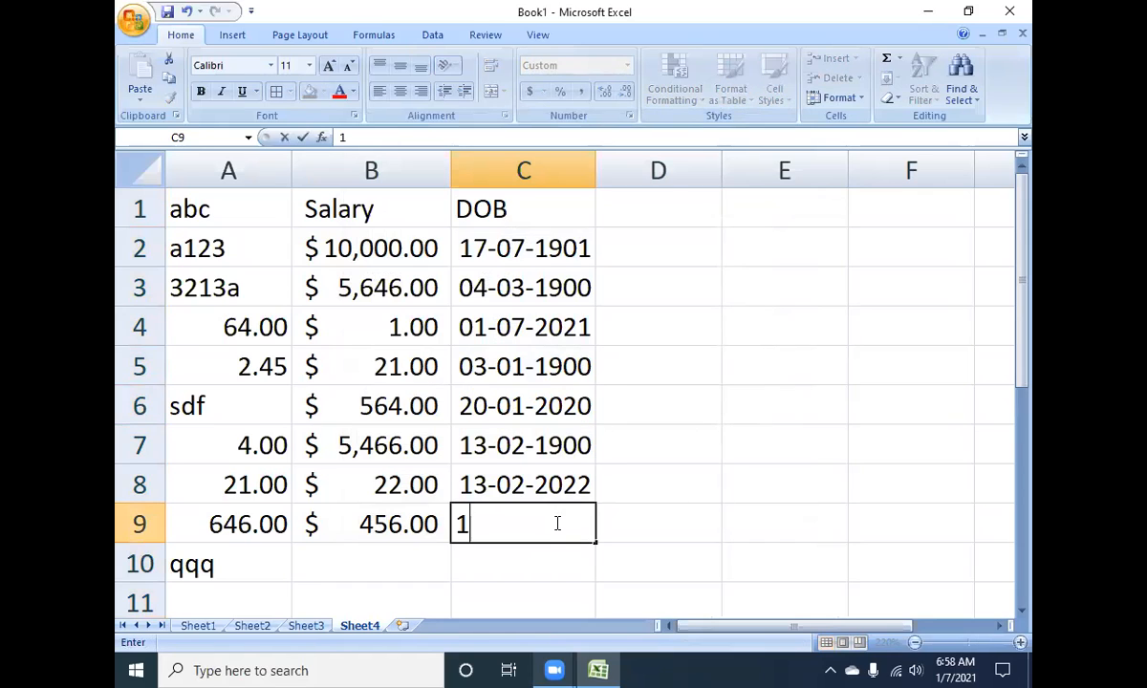
text(/1/1909)
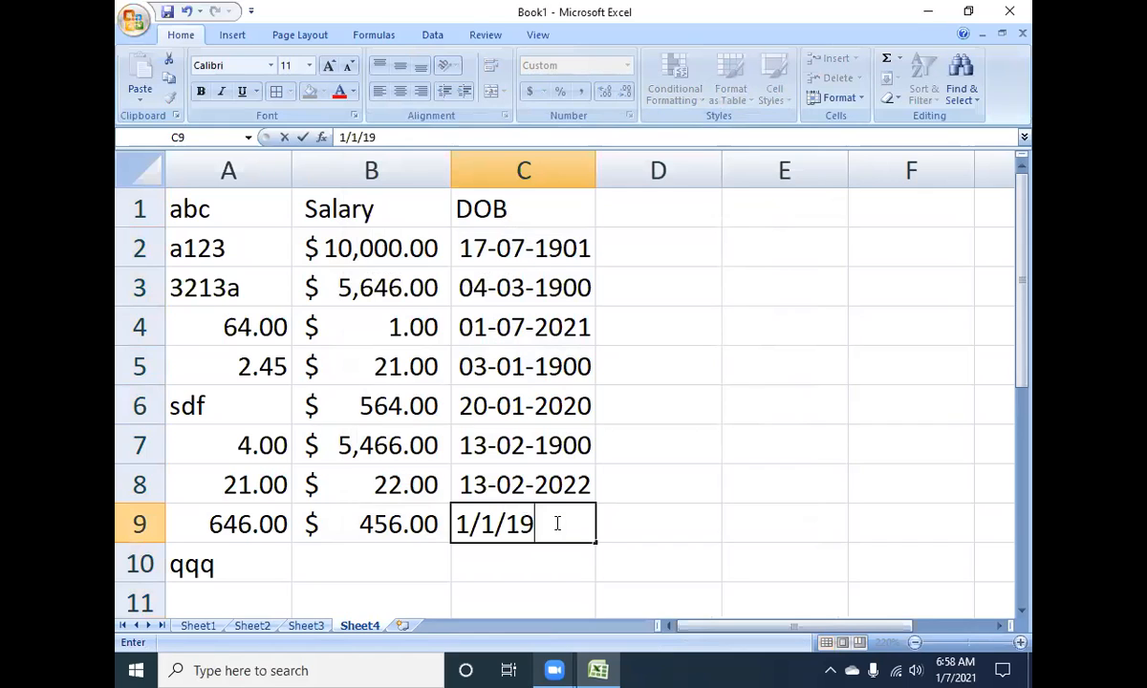
key(Return)
click(554, 524)
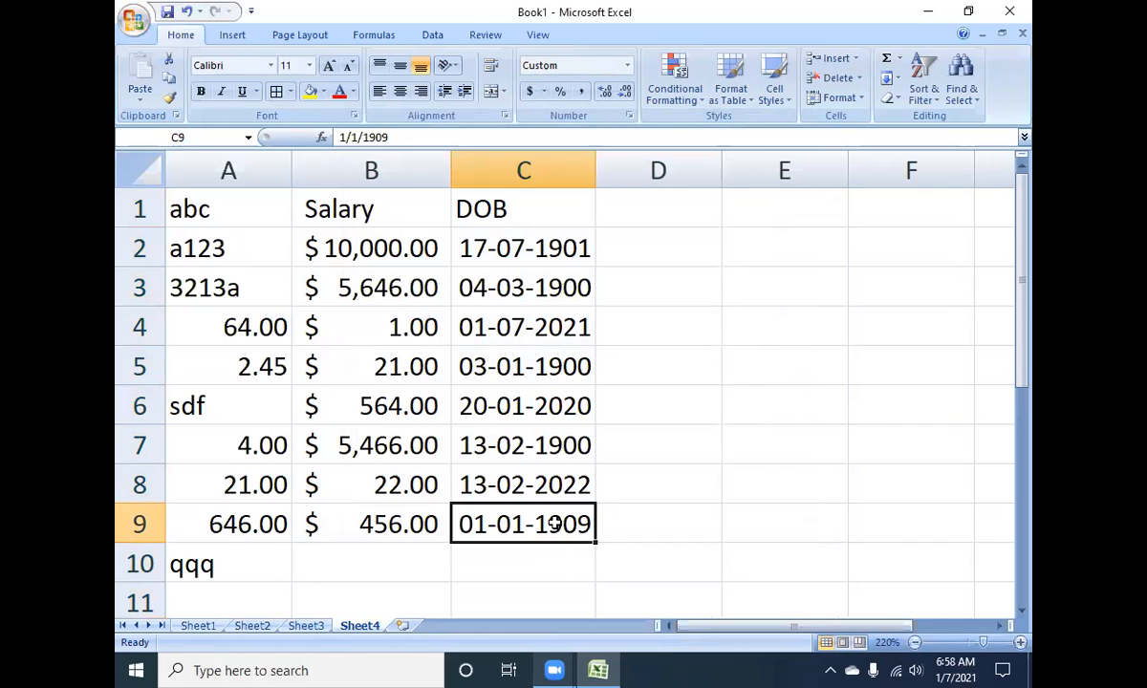
- Apply the custom number format dd-mm-yy to the whole DOB column
click(513, 172)
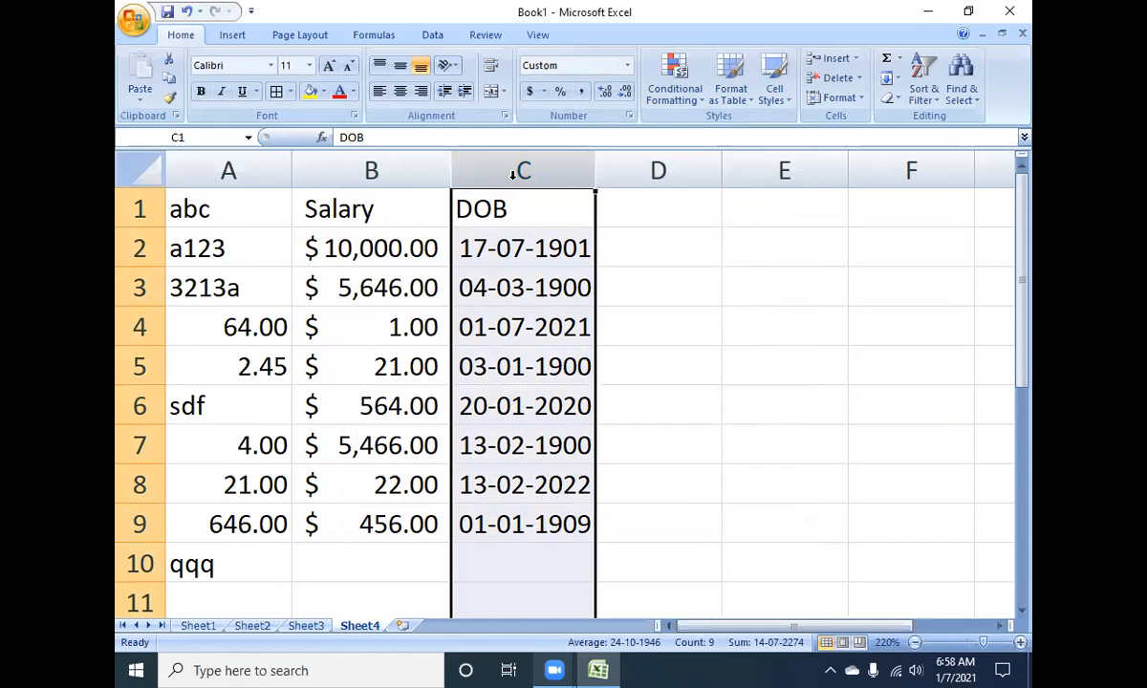
click(629, 116)
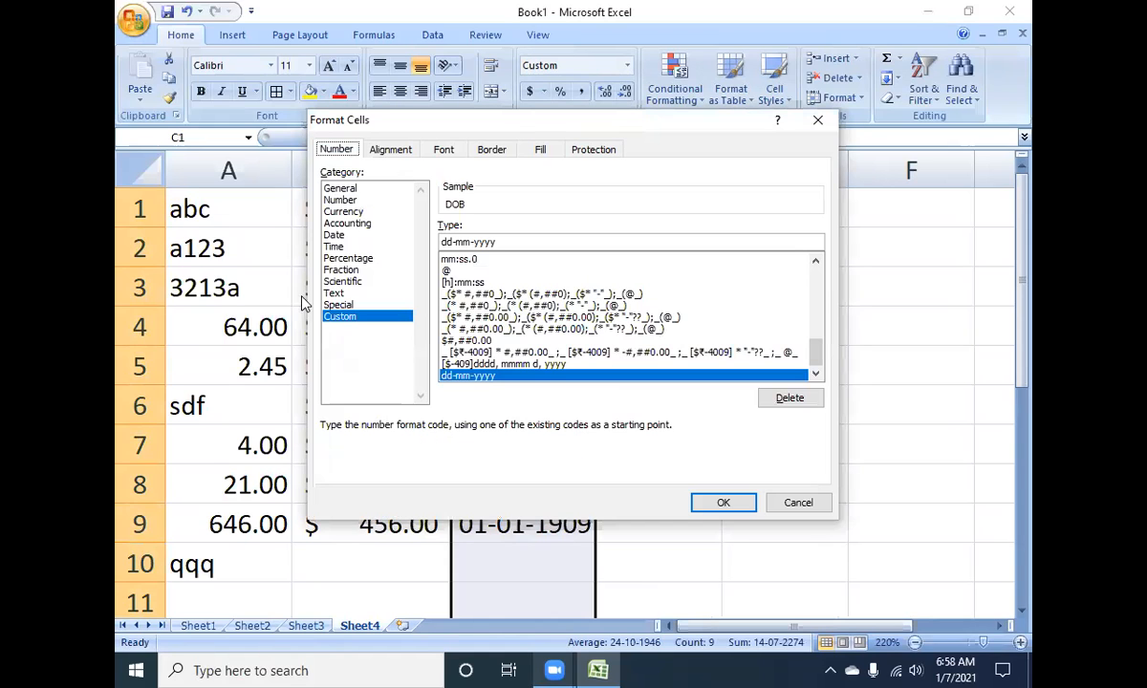
click(507, 244)
key(BackSpace)
key(BackSpace)
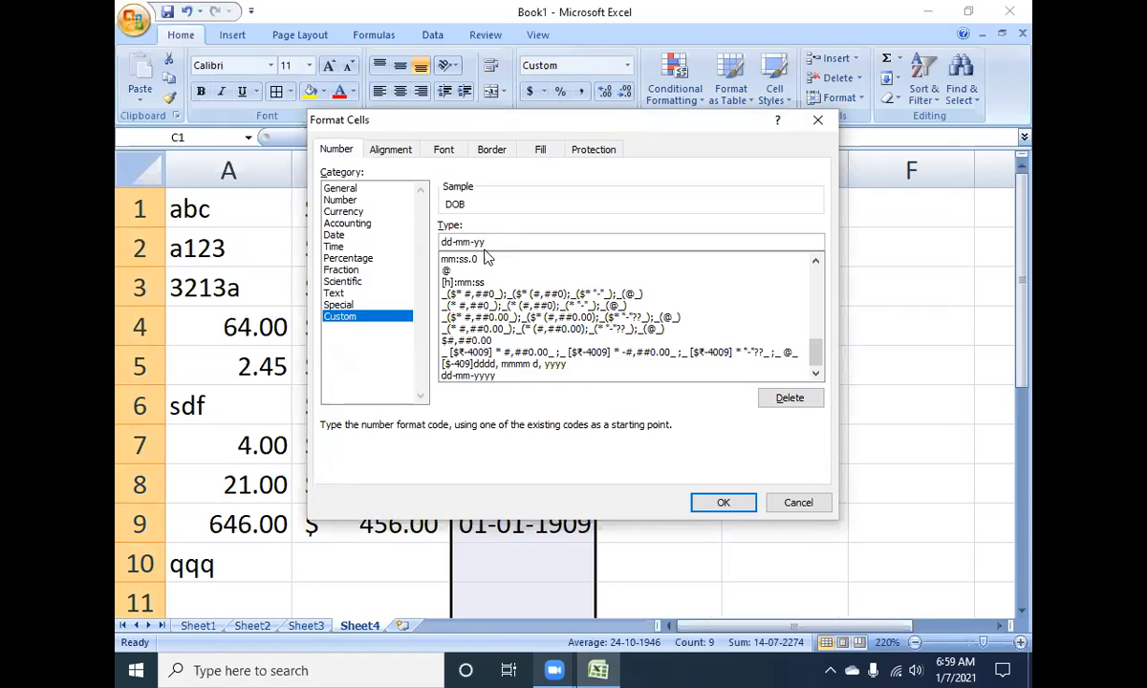
click(725, 502)
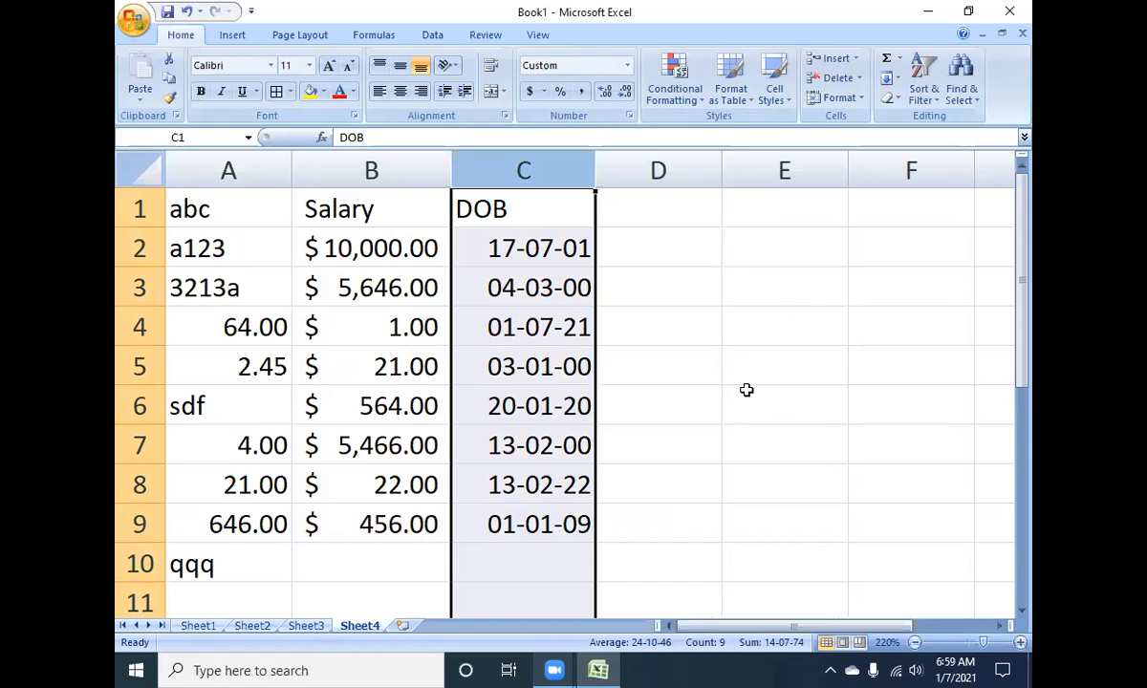
- Change the DOB column's custom number format back to a four-digit year with dd-mm-yyyy
click(630, 116)
click(503, 245)
text(yyyy)
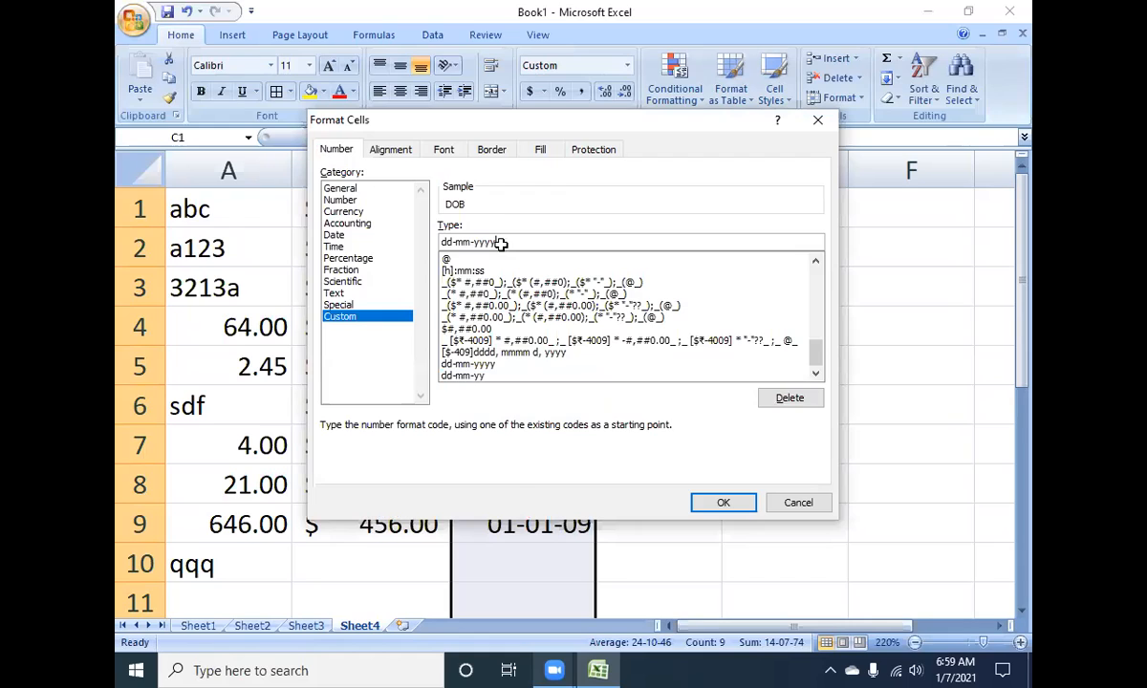
key(Return)
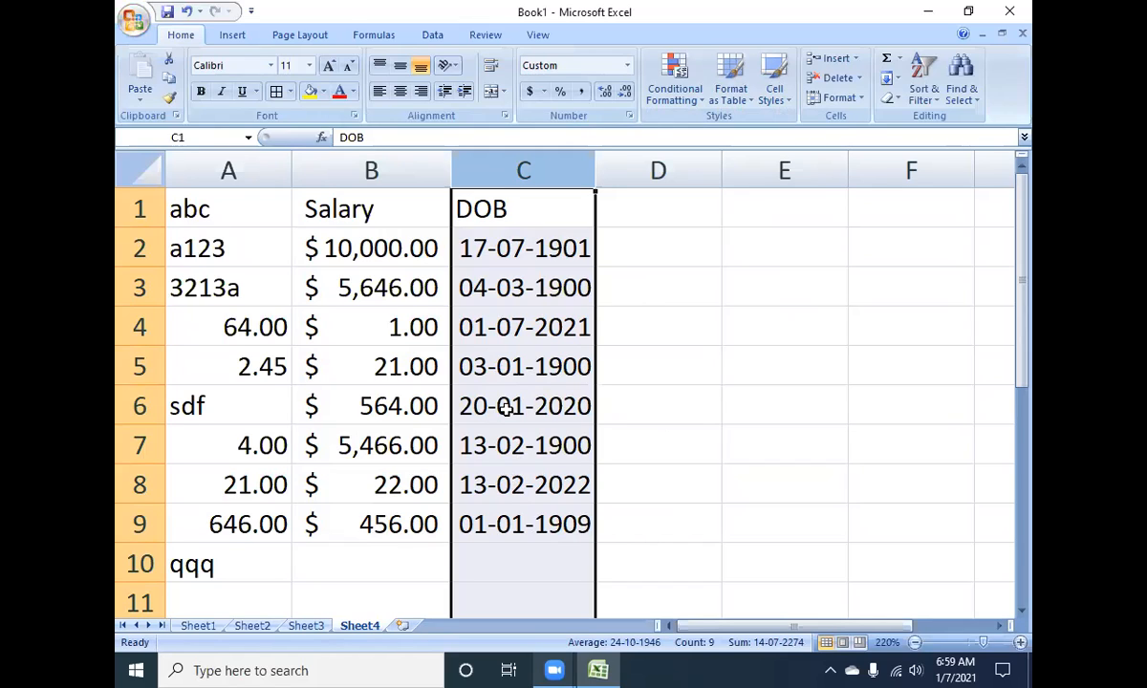
- Change the DOB column's custom number format to dd-mmm-yyyy for abbreviated month names
click(630, 116)
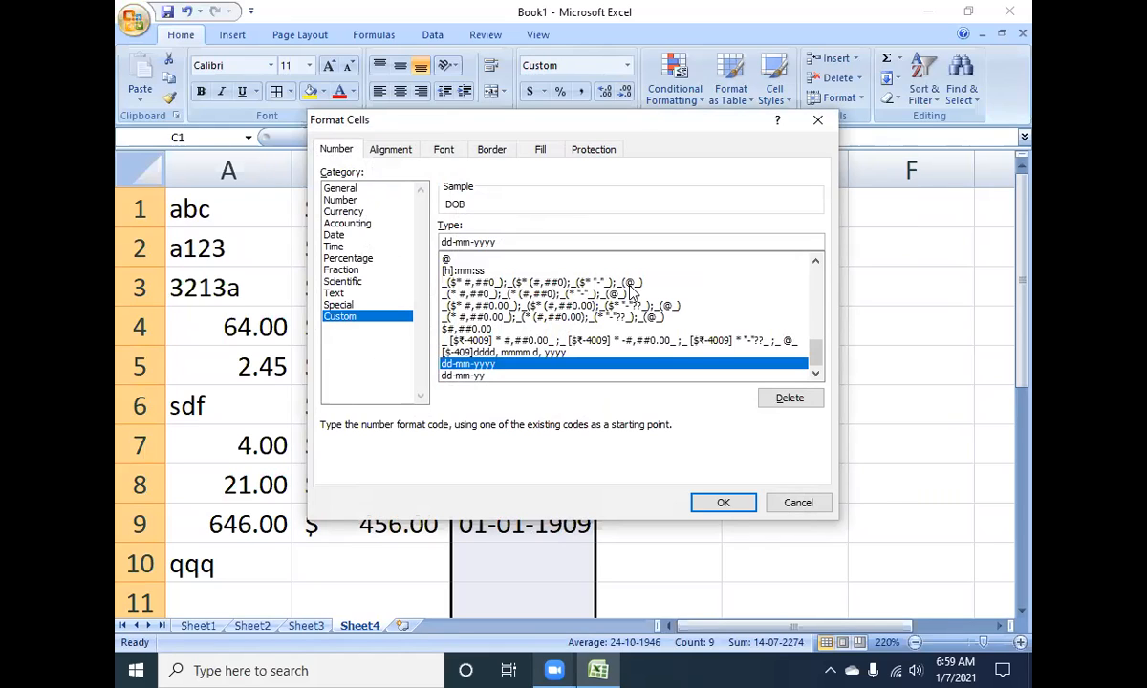
text(m)
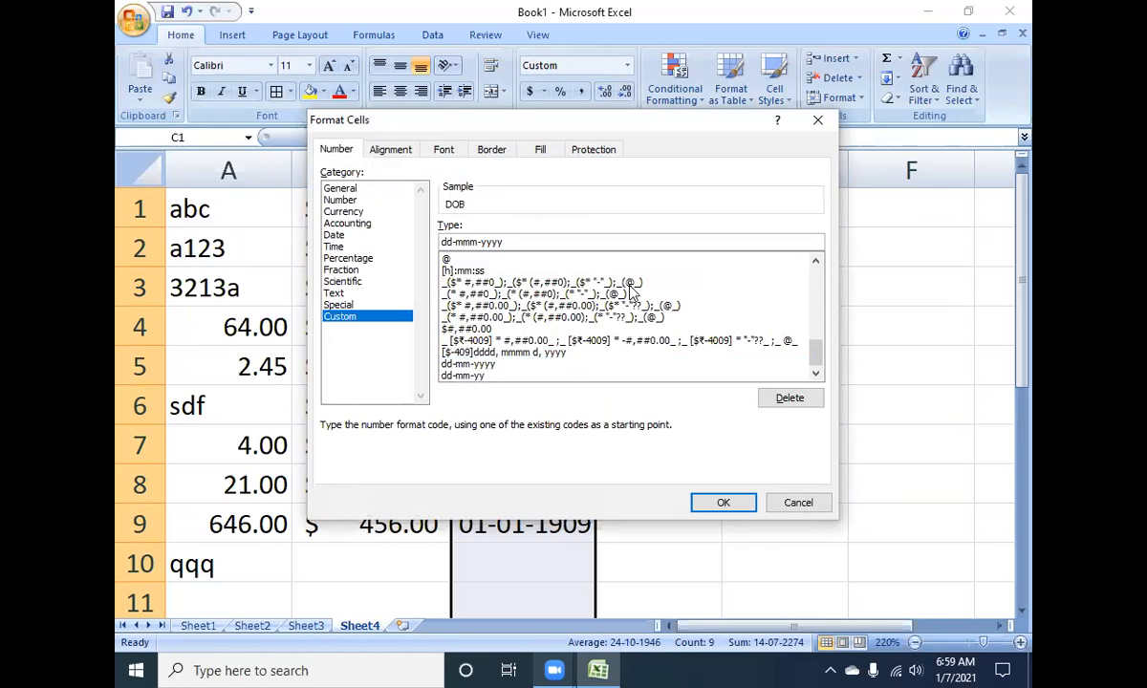
key(Return)
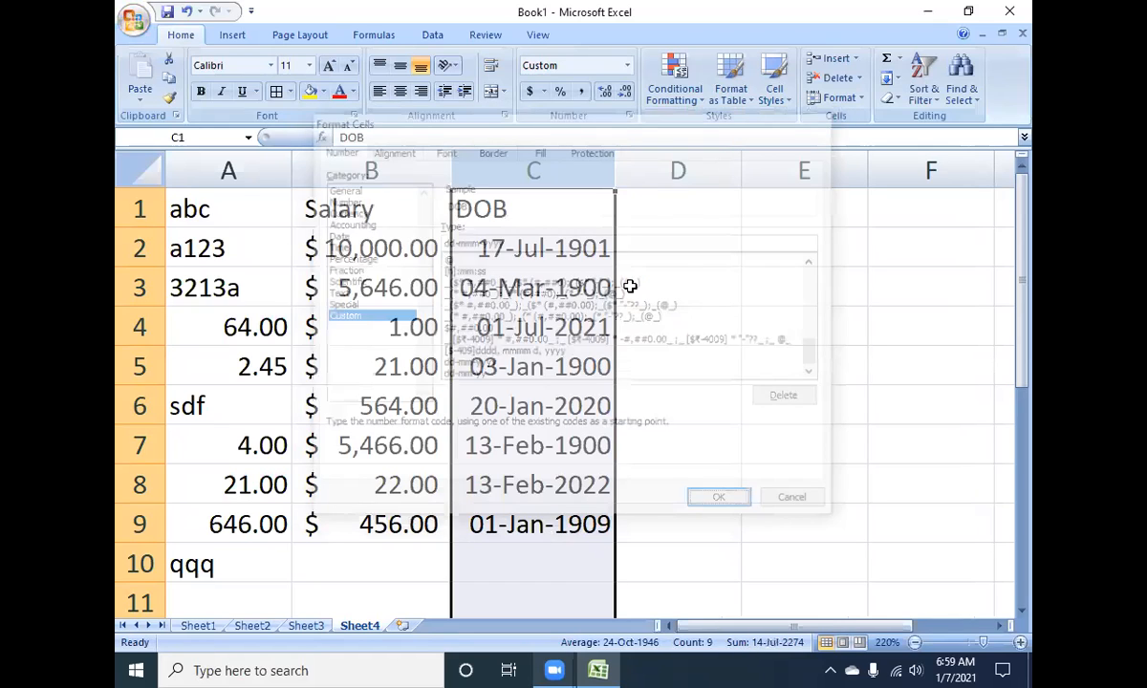
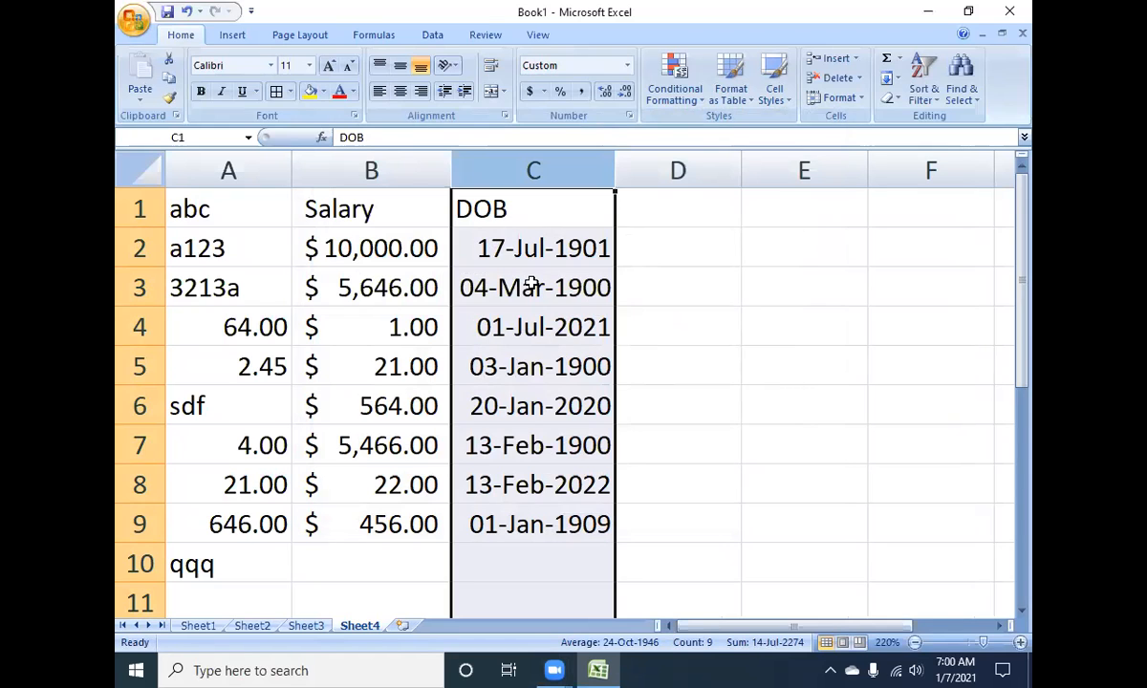
- Change the DOB column's custom number format to dd-mmmm-yyyy for full month names
click(629, 116)
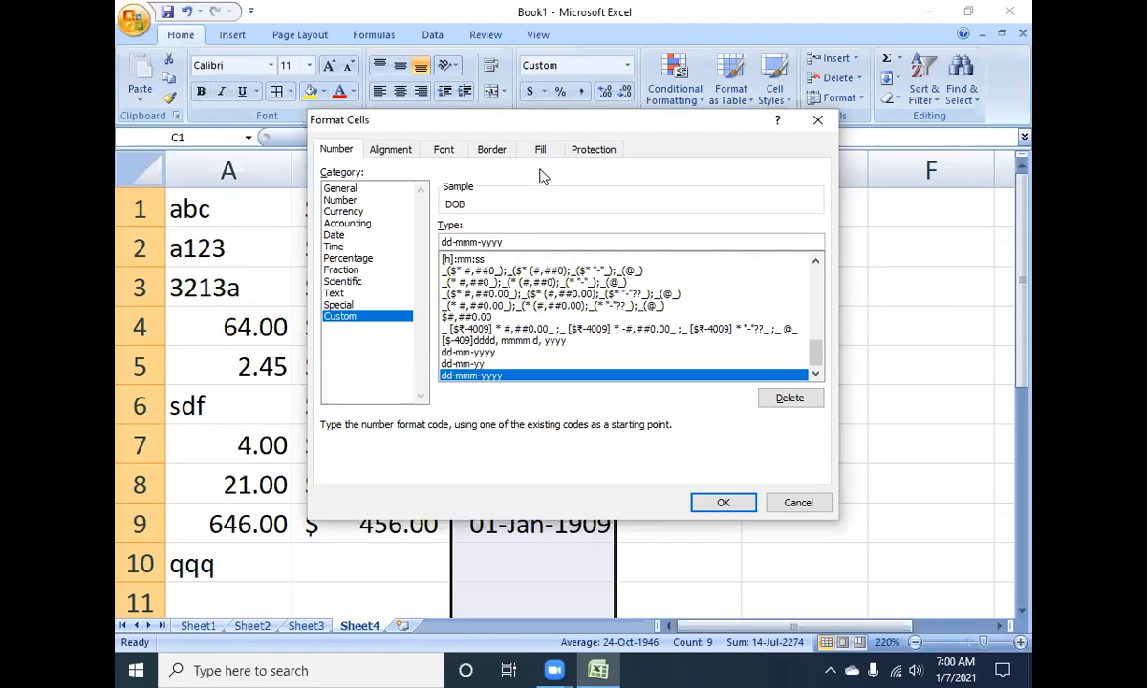
text(m)
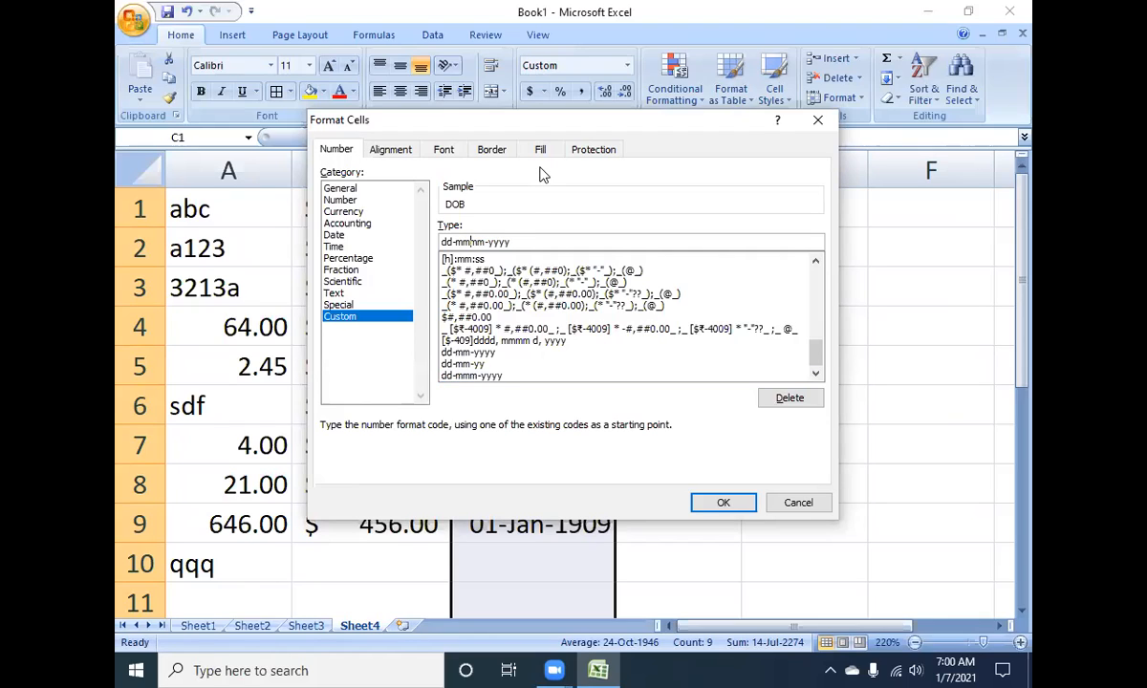
click(715, 505)
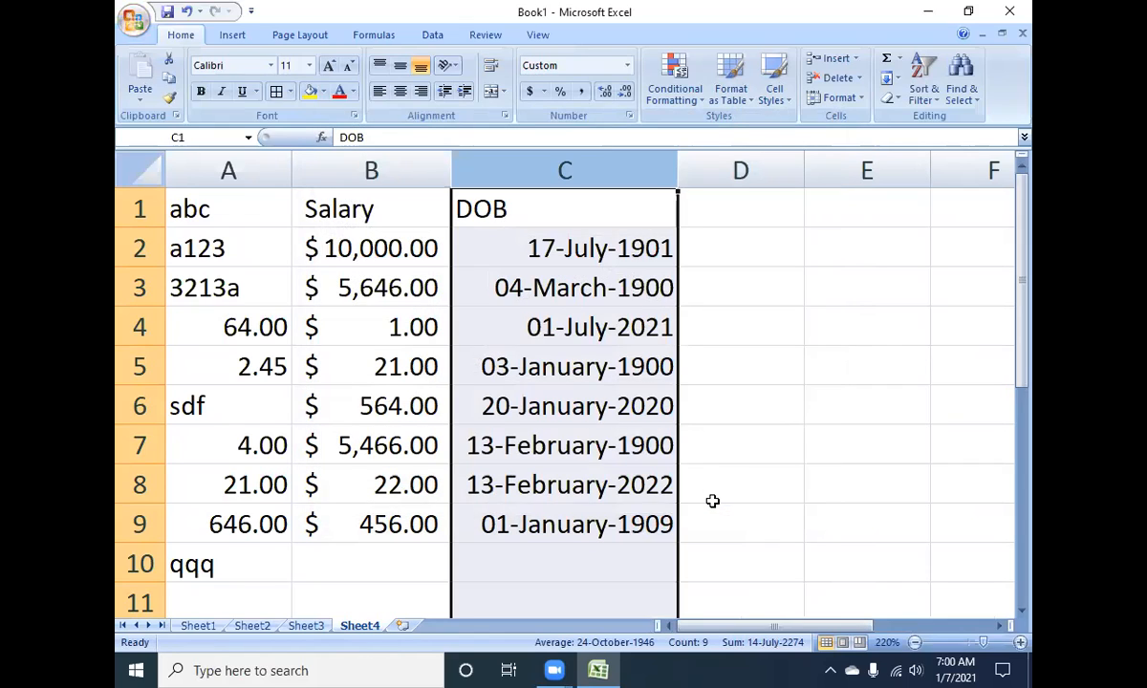
- Return the DOB column to numeric months with the custom number format dd-mm-yyyy
click(629, 115)
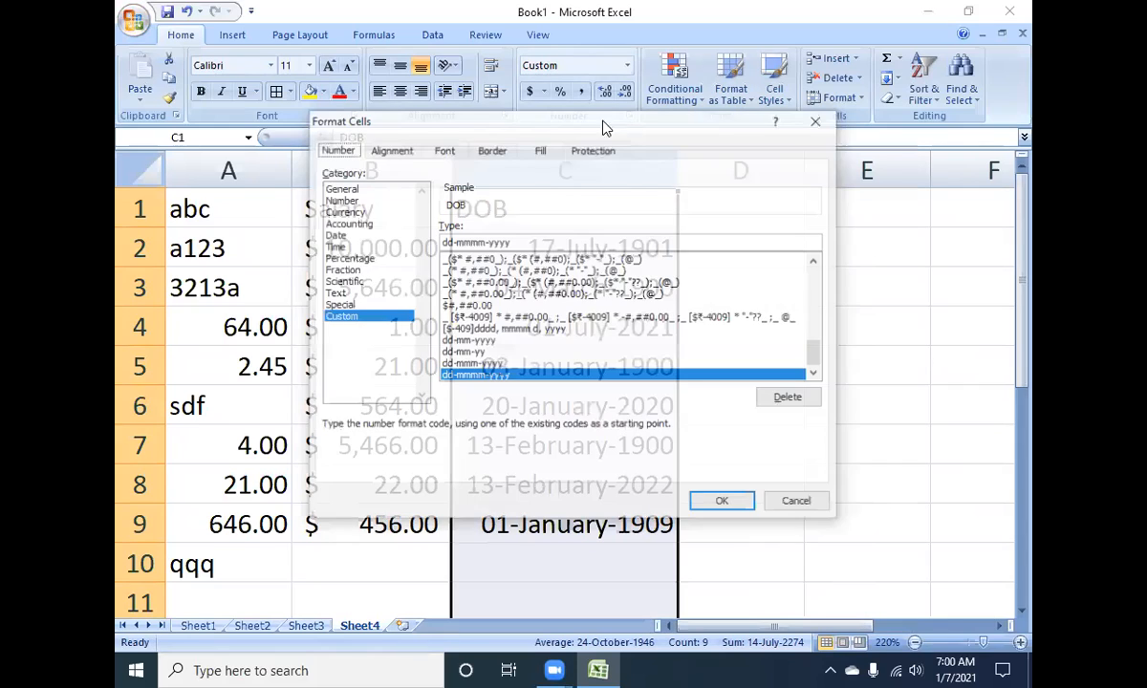
click(470, 242)
key(BackSpace)
key(BackSpace)
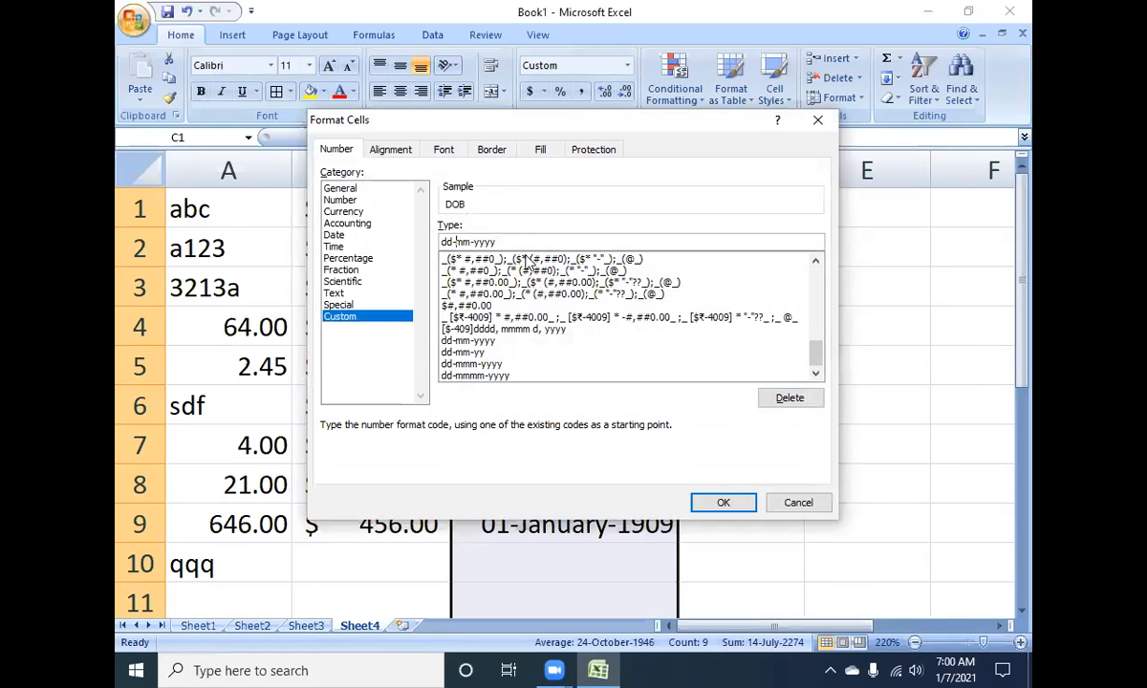
click(725, 501)
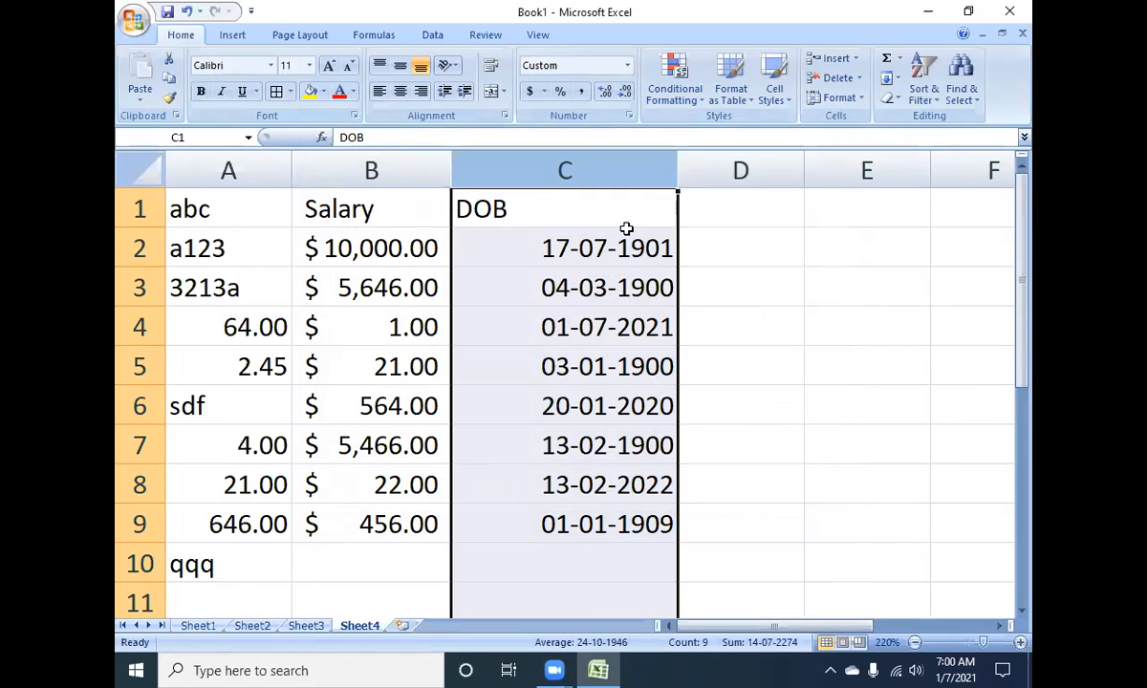
- Apply the Long Date number format to the whole DOB column
click(629, 65)
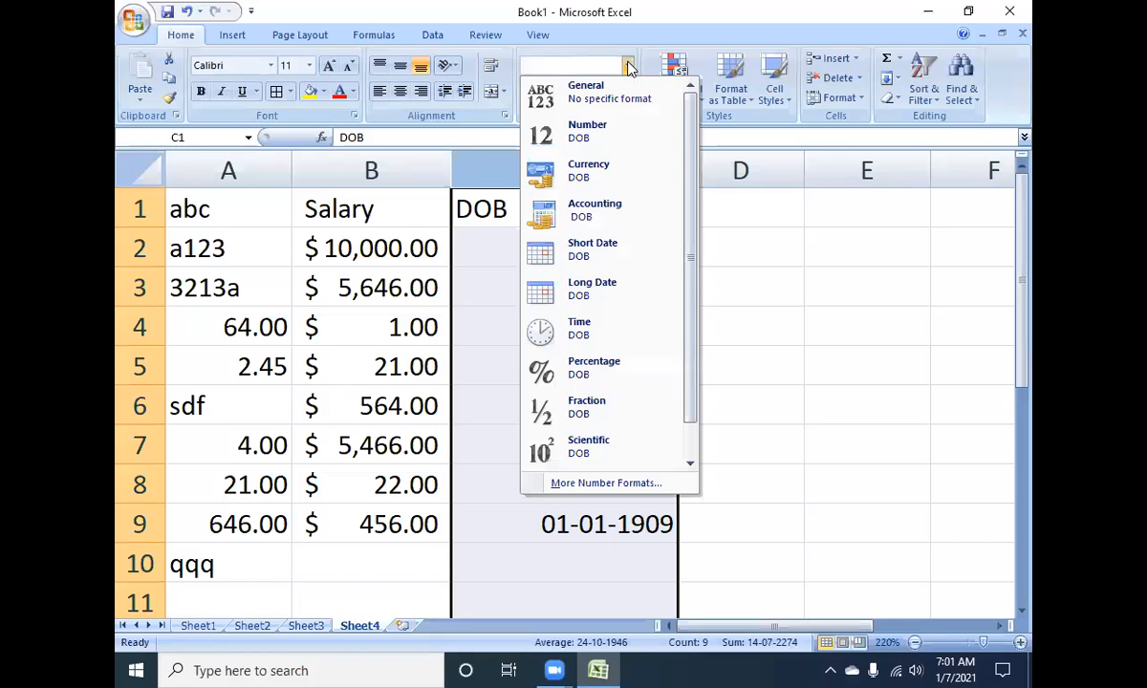
click(593, 288)
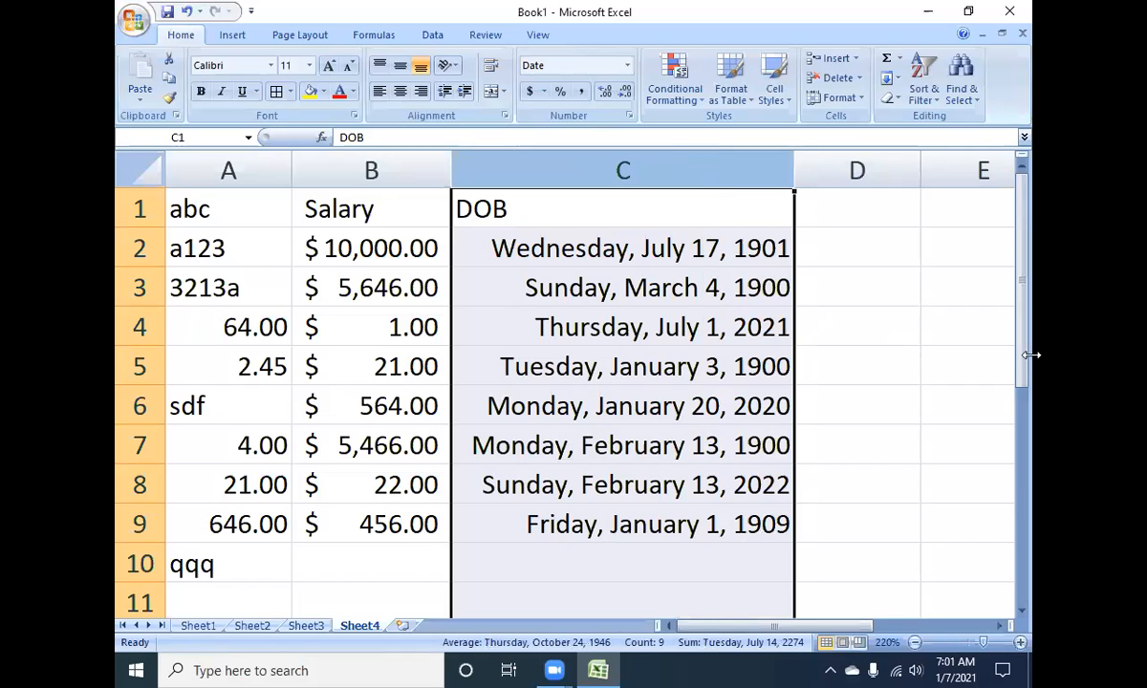
click(627, 65)
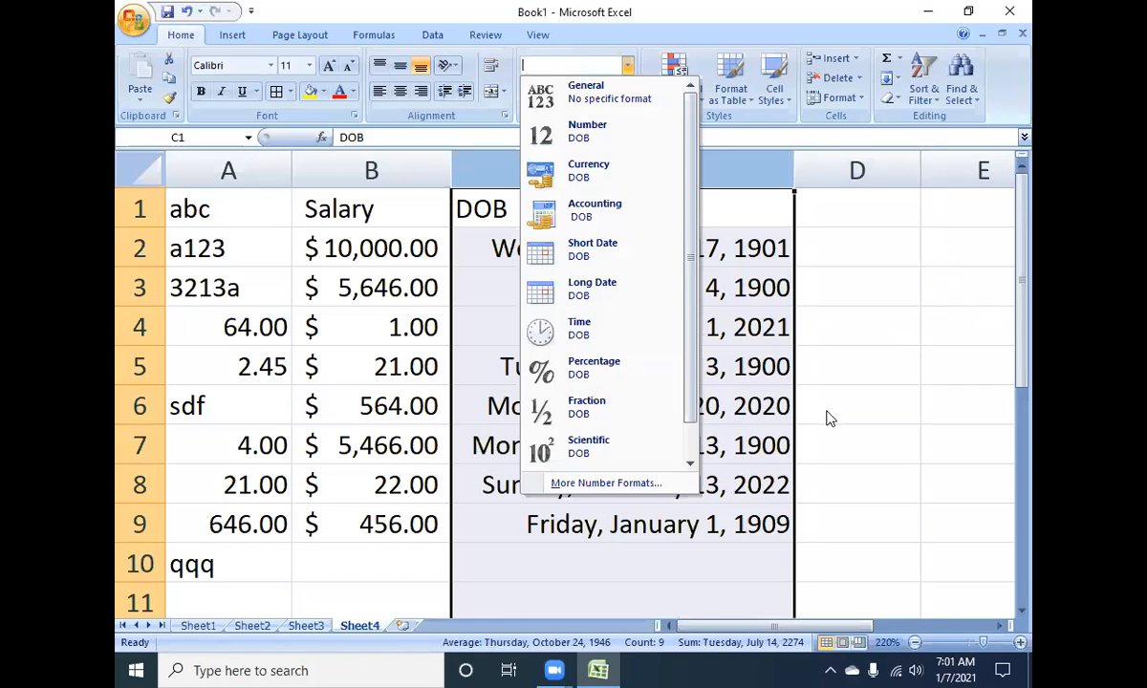
key(Escape)
- Narrow the DOB column until it is too small for its long dates, and check the affected cells
drag(793, 170, 546, 170)
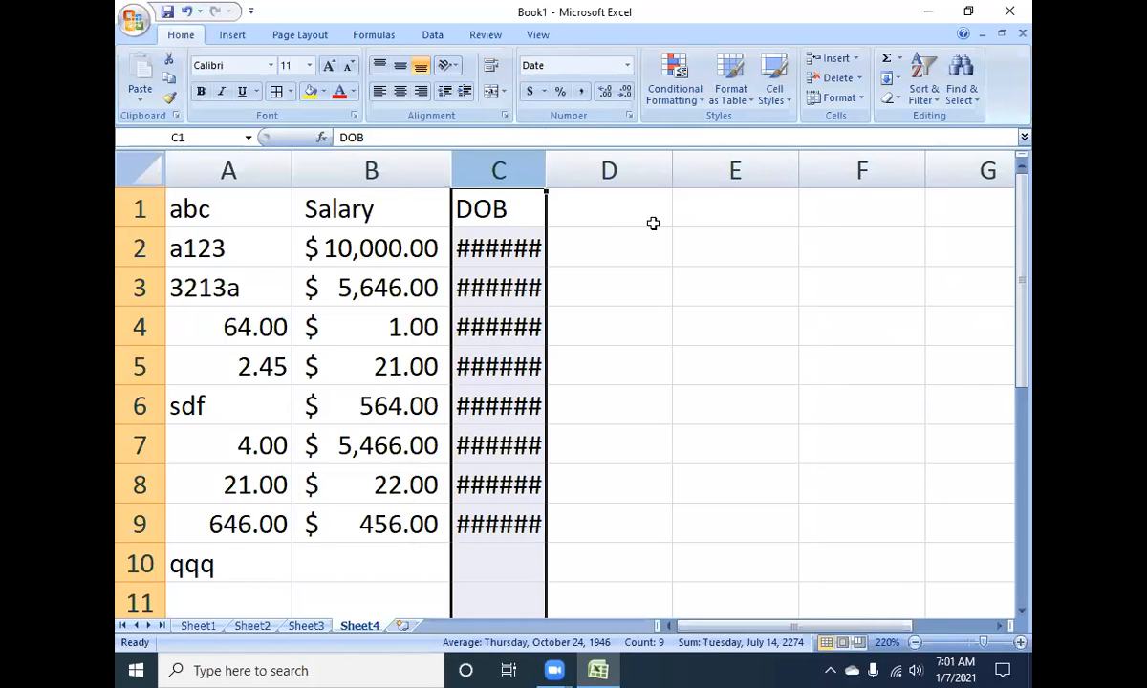
click(516, 406)
click(514, 441)
click(512, 484)
click(509, 521)
click(531, 172)
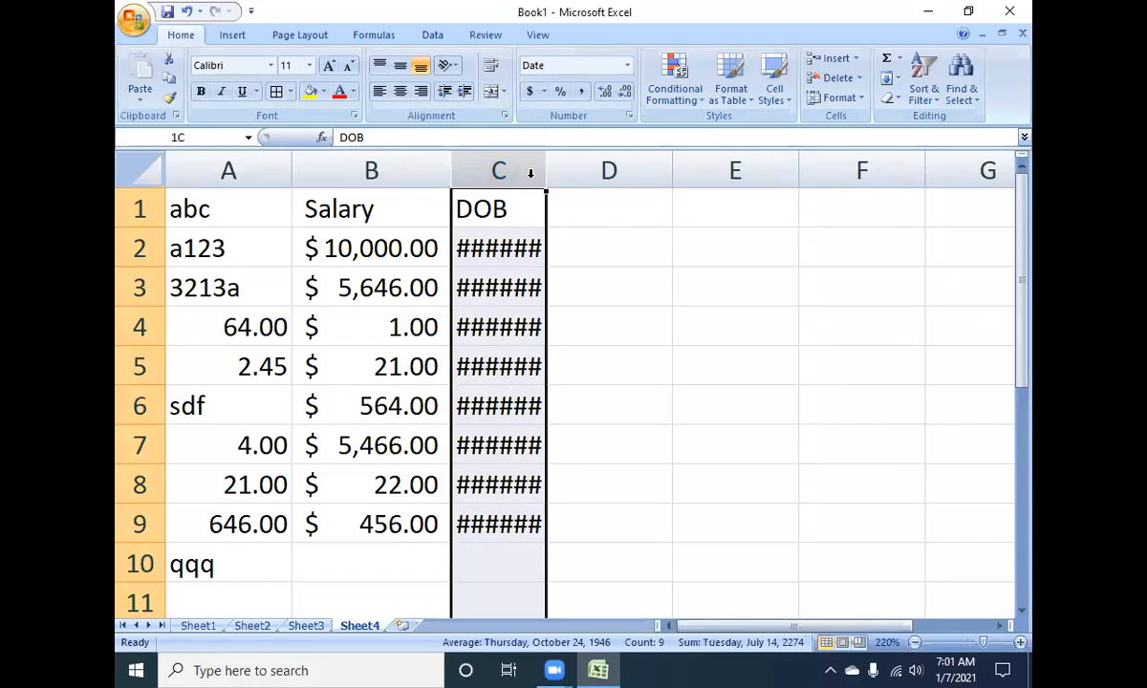
- Autofit the DOB column to its dates and shrink it again to less than their width
double_click(544, 168)
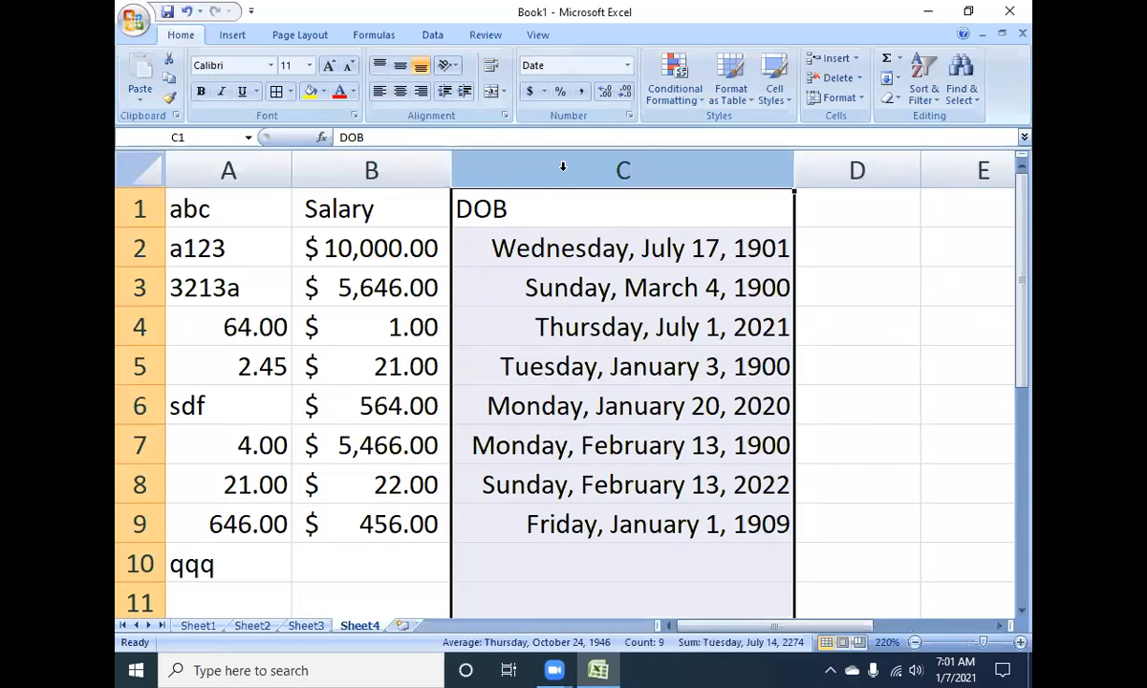
drag(793, 169, 555, 172)
click(593, 253)
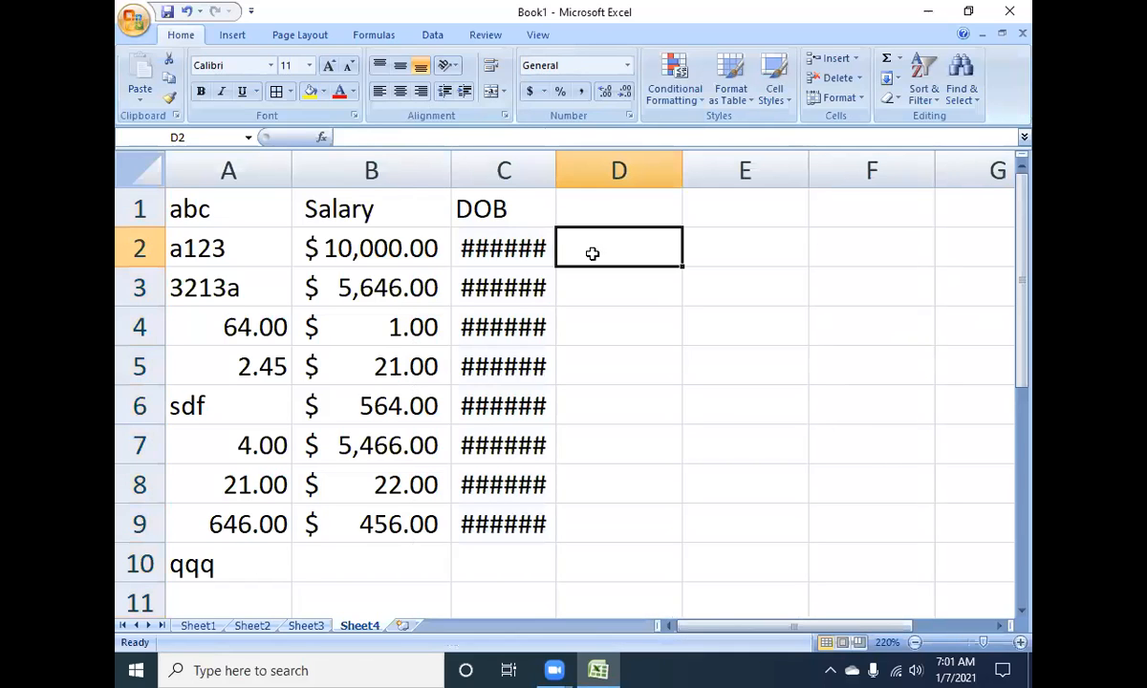
- Enter the numbers 564 in cell D1 and 12 in cell D2
click(611, 155)
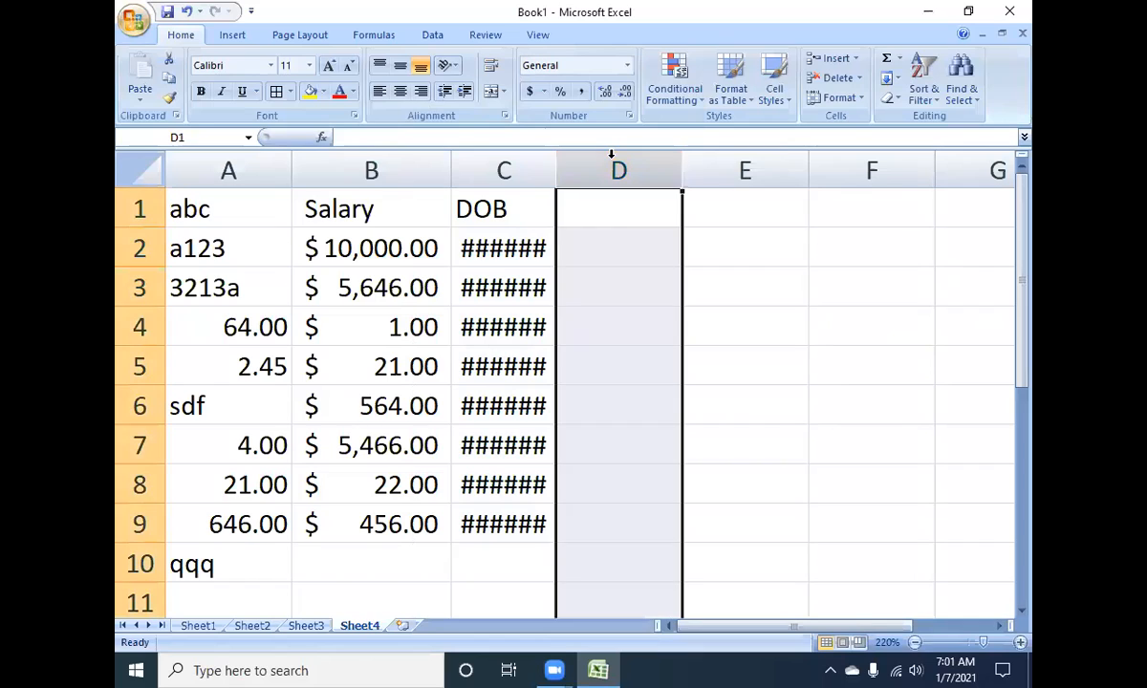
click(617, 247)
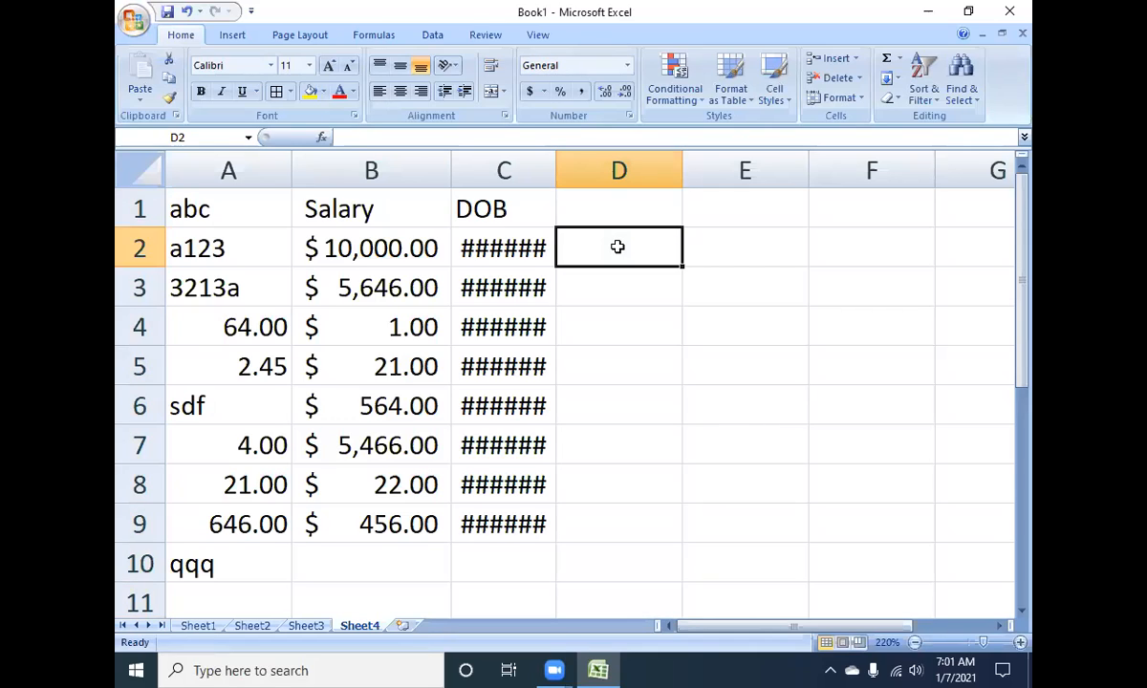
key(Up)
text(564)
key(Return)
text(12)
key(Return)
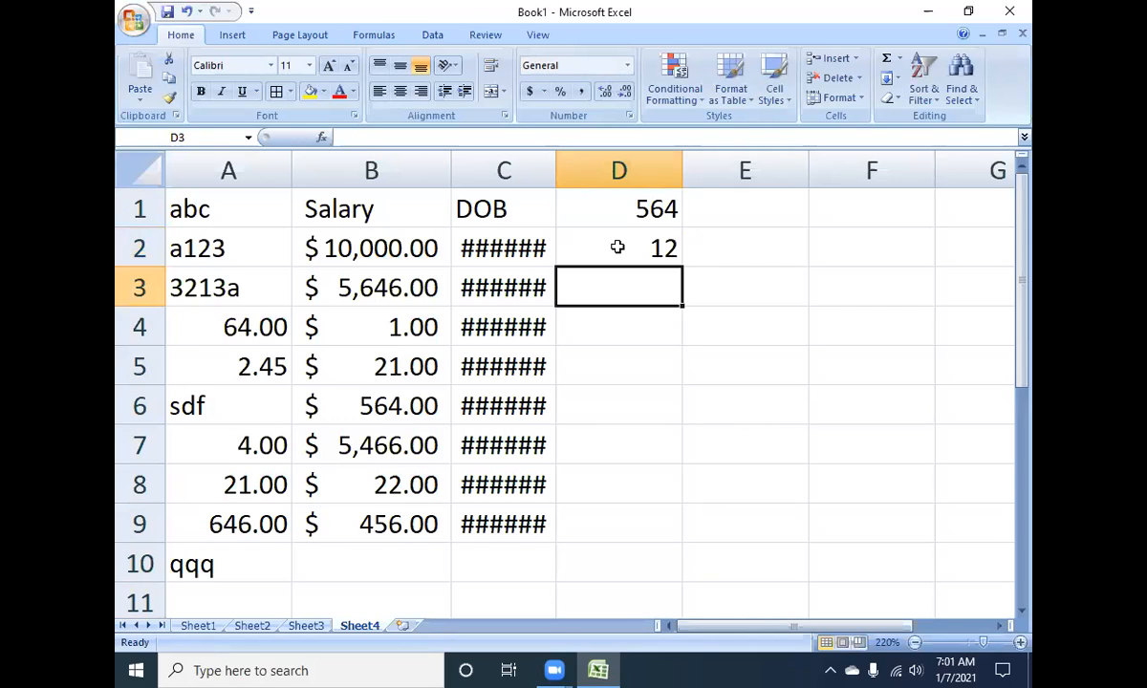
- Enter the time 01:23 PM in cell D3 and select that cell to check its value
click(581, 158)
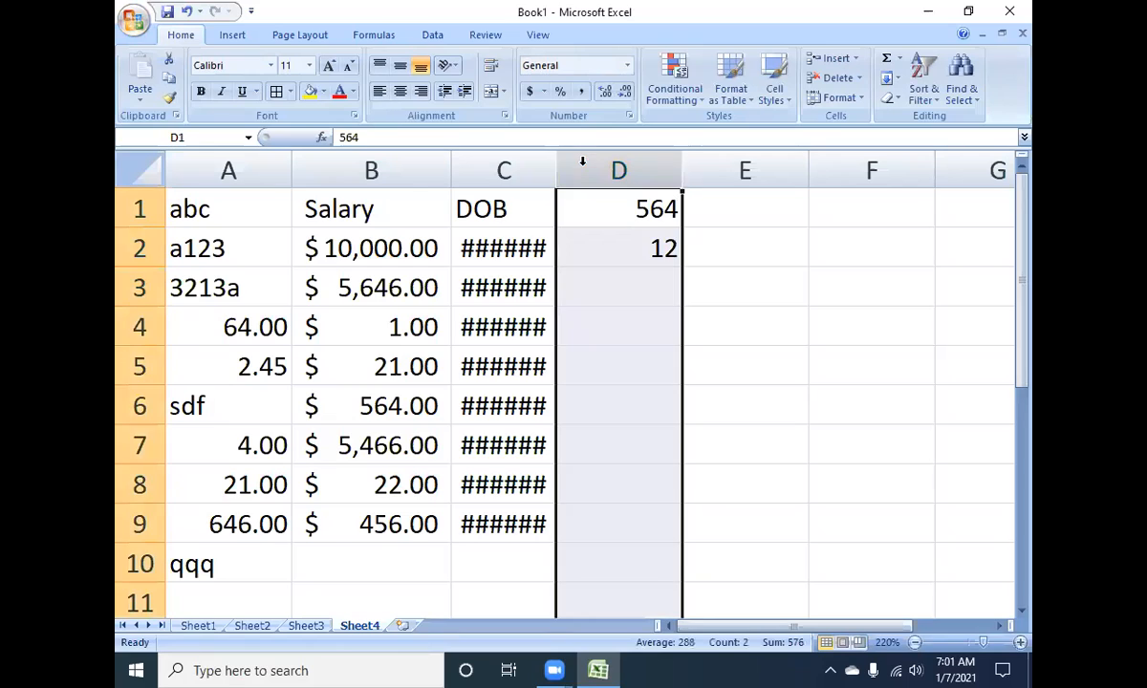
click(605, 283)
text(01:)
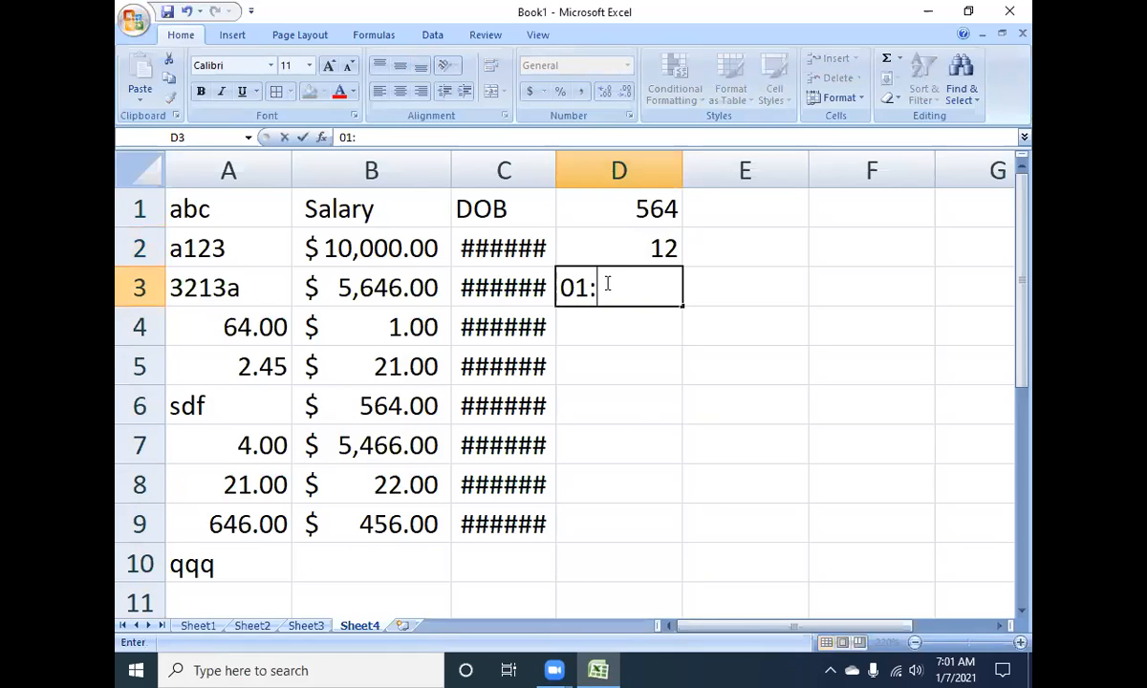
text(23 PM)
key(Return)
click(605, 285)
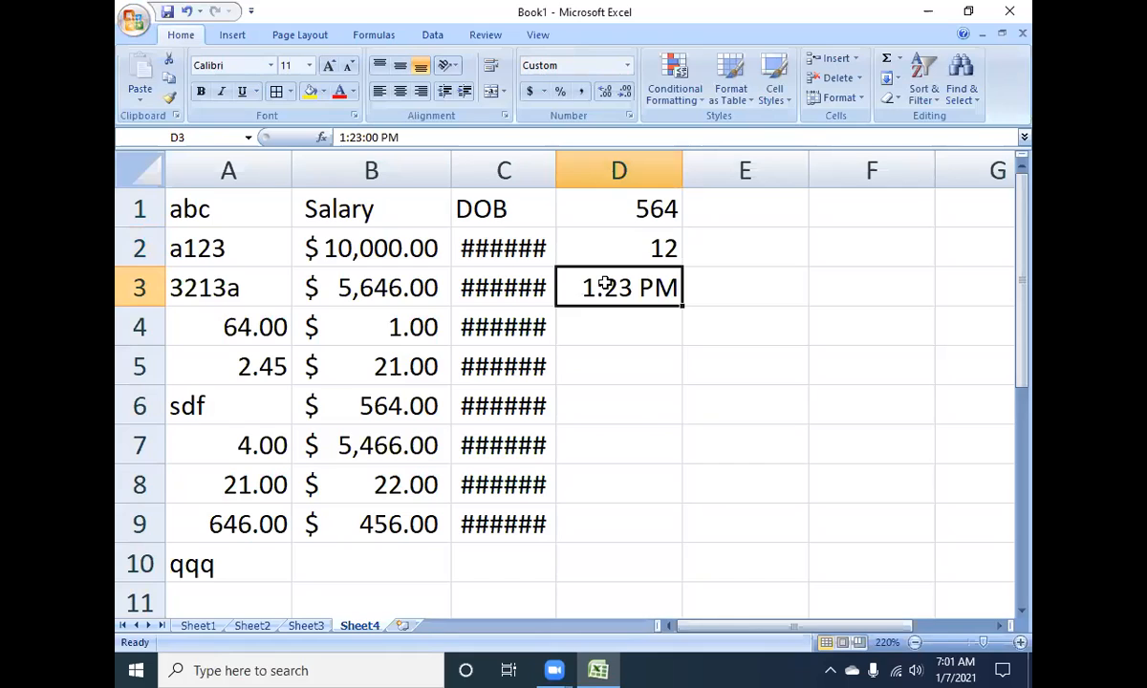
- Apply the Time number format to the whole of column D
click(640, 167)
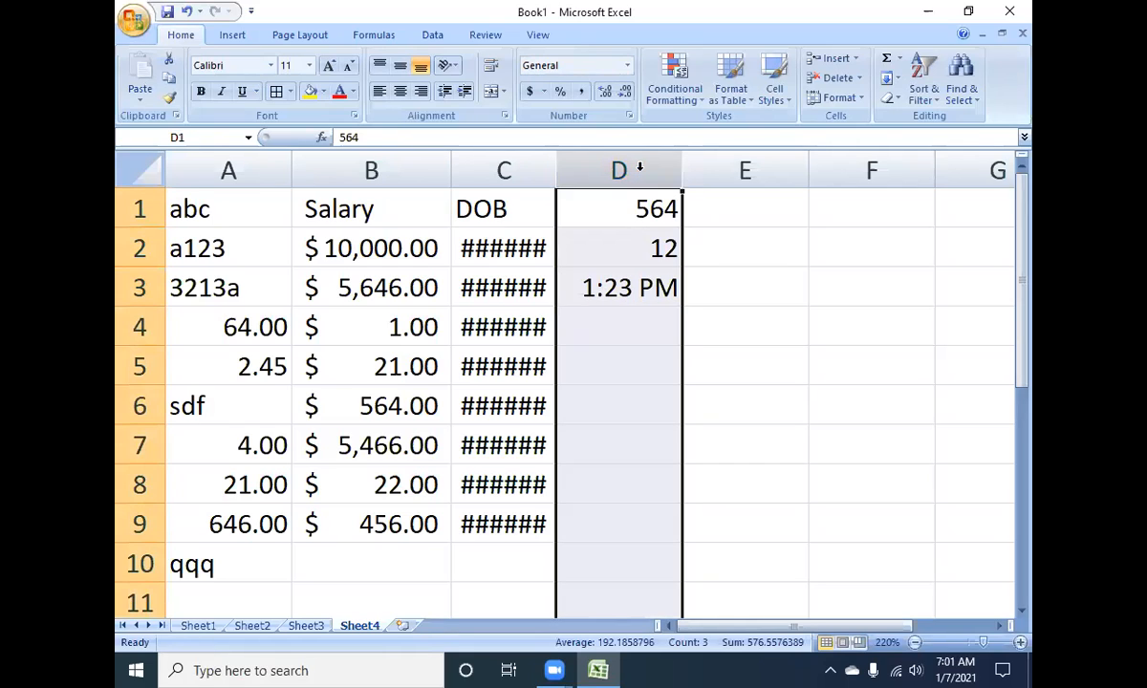
click(628, 65)
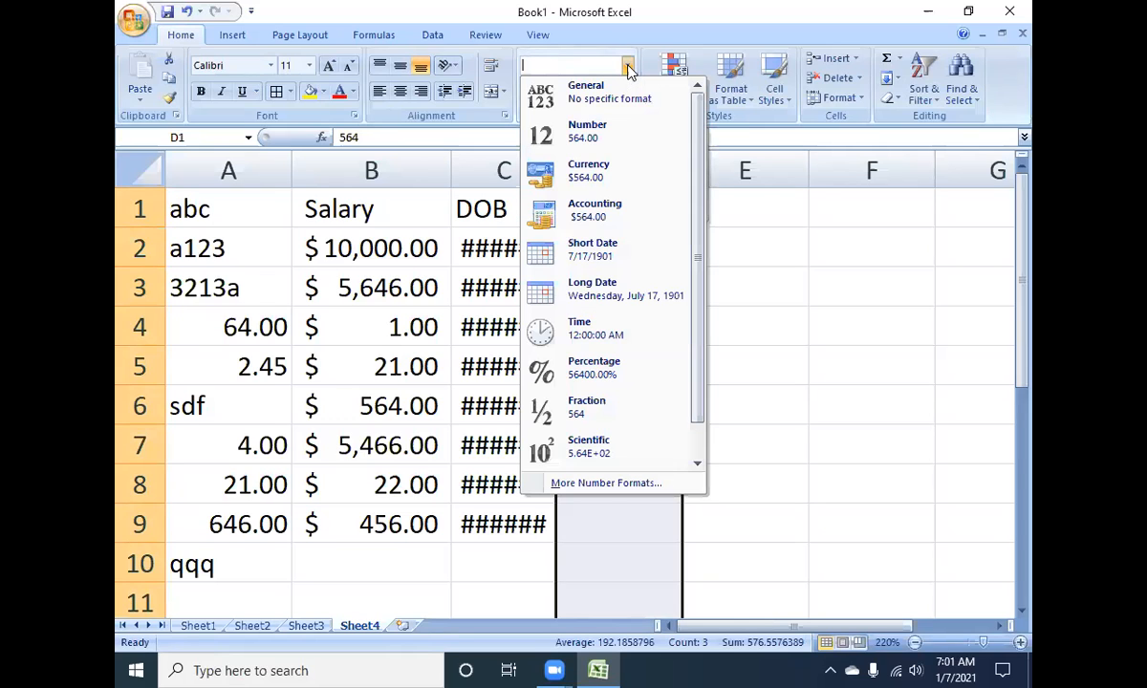
click(610, 328)
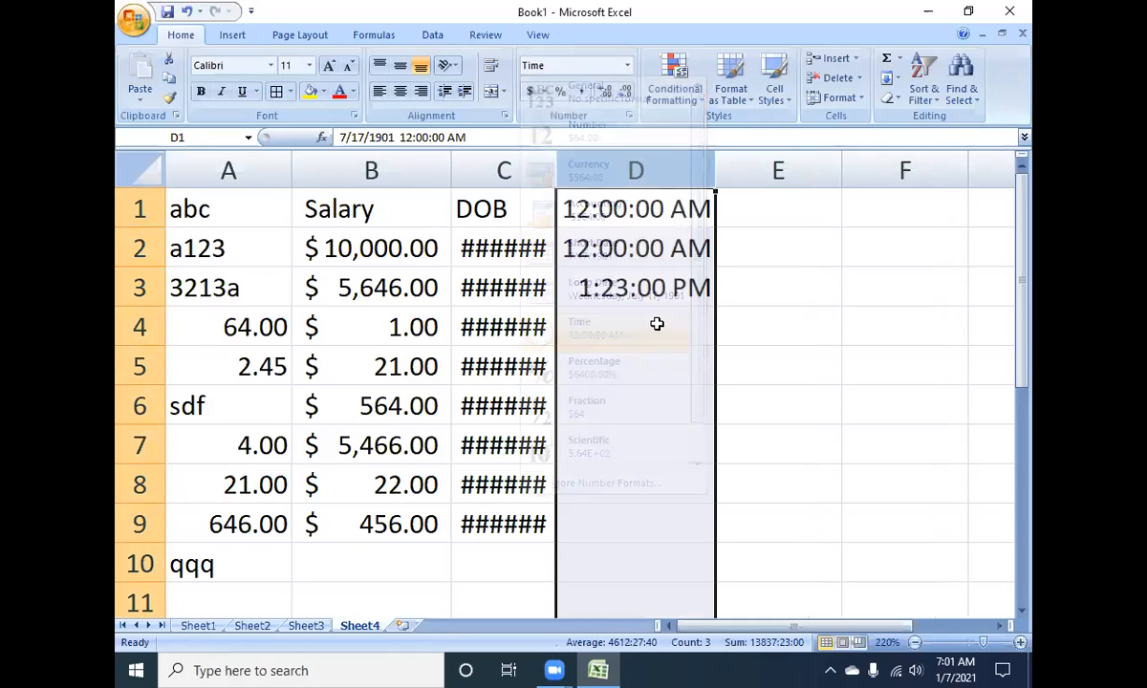
click(656, 324)
- Edit the value in cell D2 so that its time is 1:15:00 PM
click(616, 247)
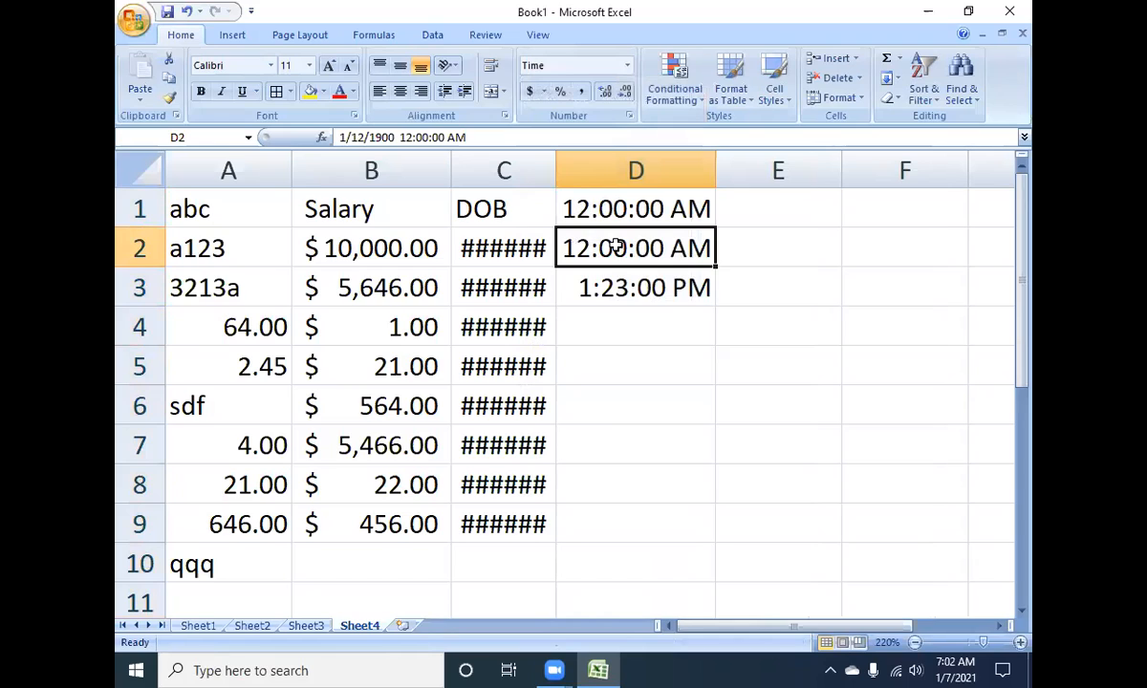
key(F2)
key(Left)
key(Left)
key(Left)
key(Left)
key(Left)
key(Left)
key(Left)
key(Left)
key(BackSpace)
key(Right)
key(Right)
key(Right)
key(BackSpace)
key(BackSpace)
text(15)
key(Right)
key(Right)
key(Right)
key(Right)
key(Right)
key(BackSpace)
text(p)
key(Return)
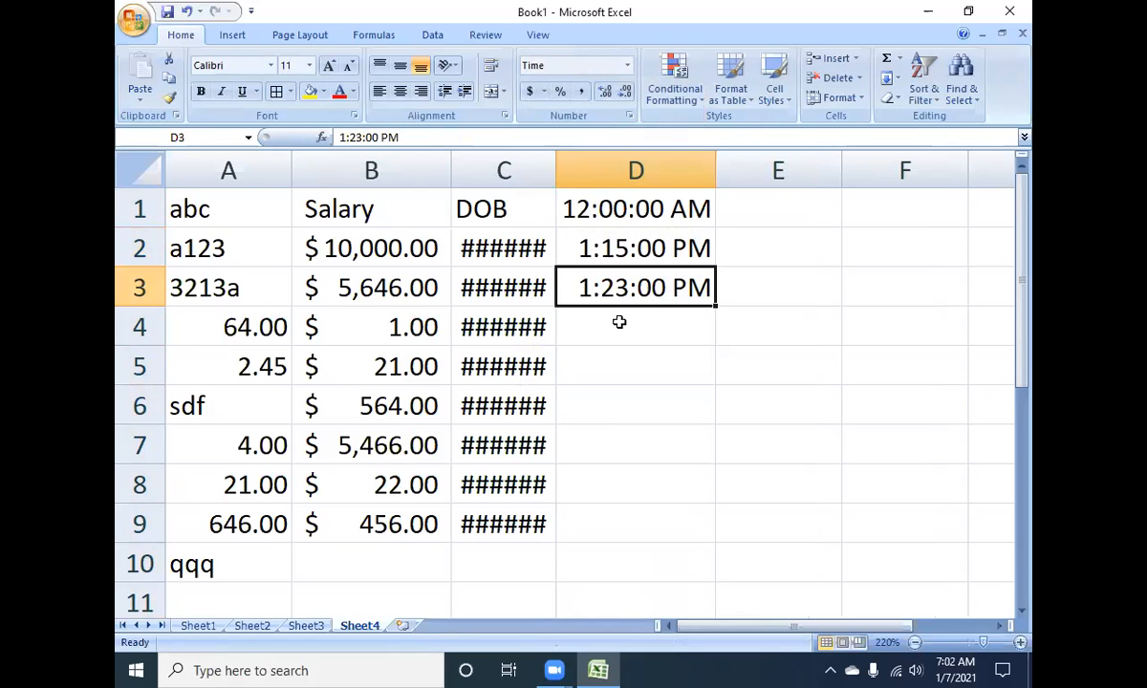
- Enter the number 456 in cell D4 and select column D to check its time values
click(620, 322)
text(456)
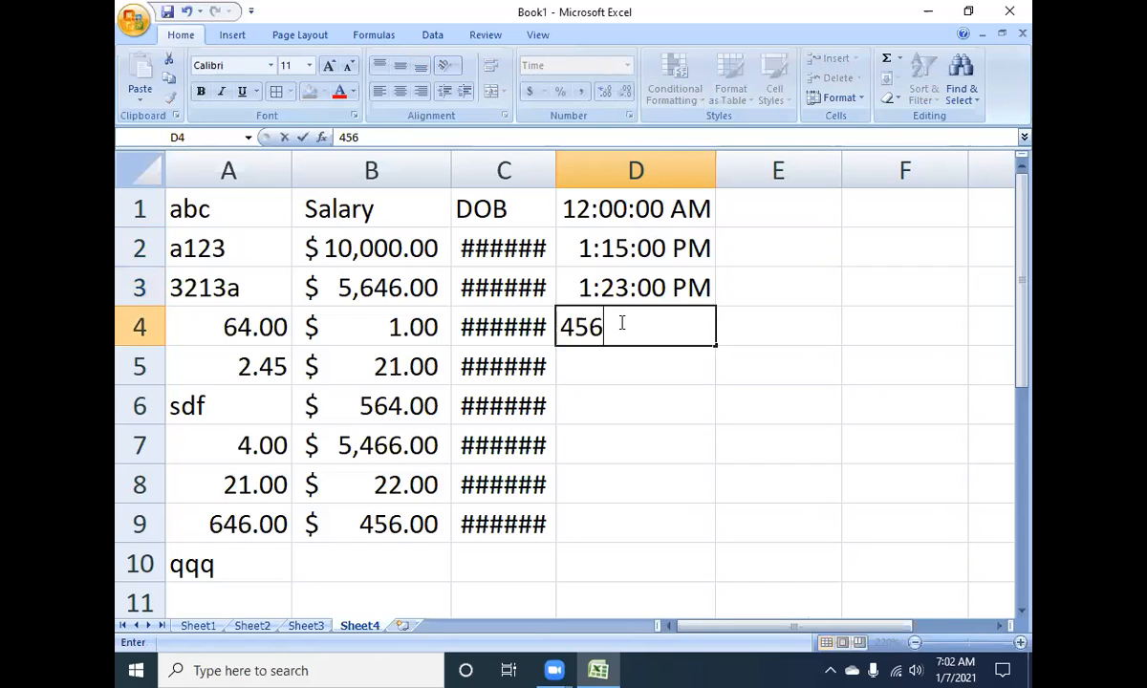
key(Return)
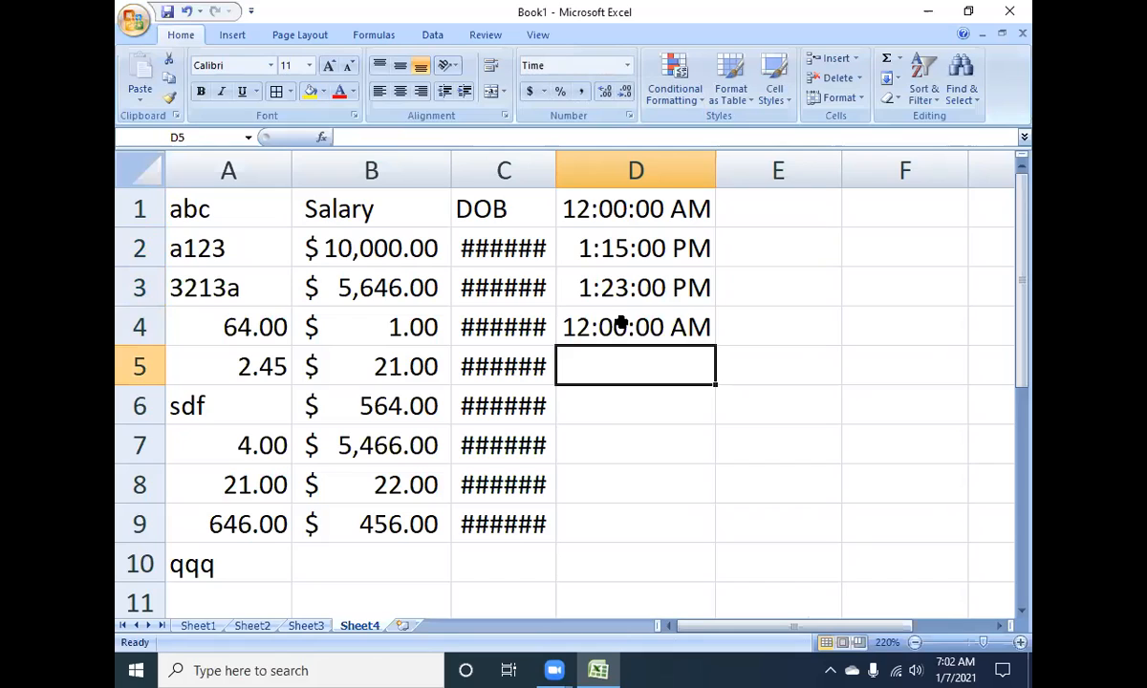
click(652, 171)
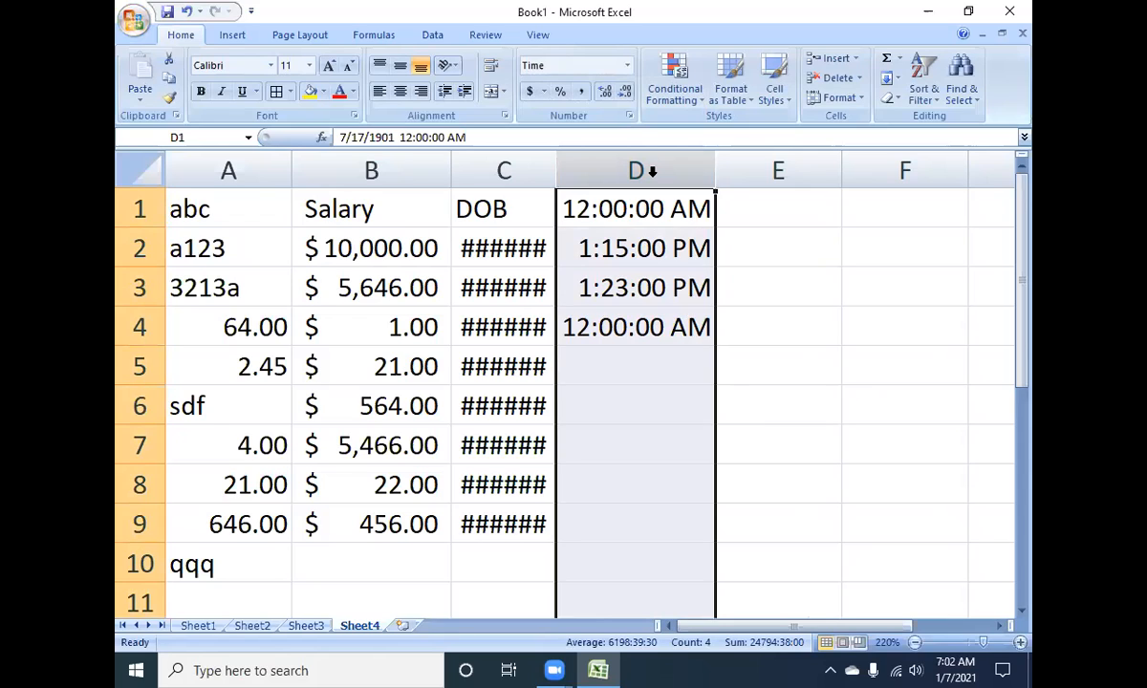
- Enter the formulas =1/10 in cell E2 and =2/10 in cell E3
click(760, 243)
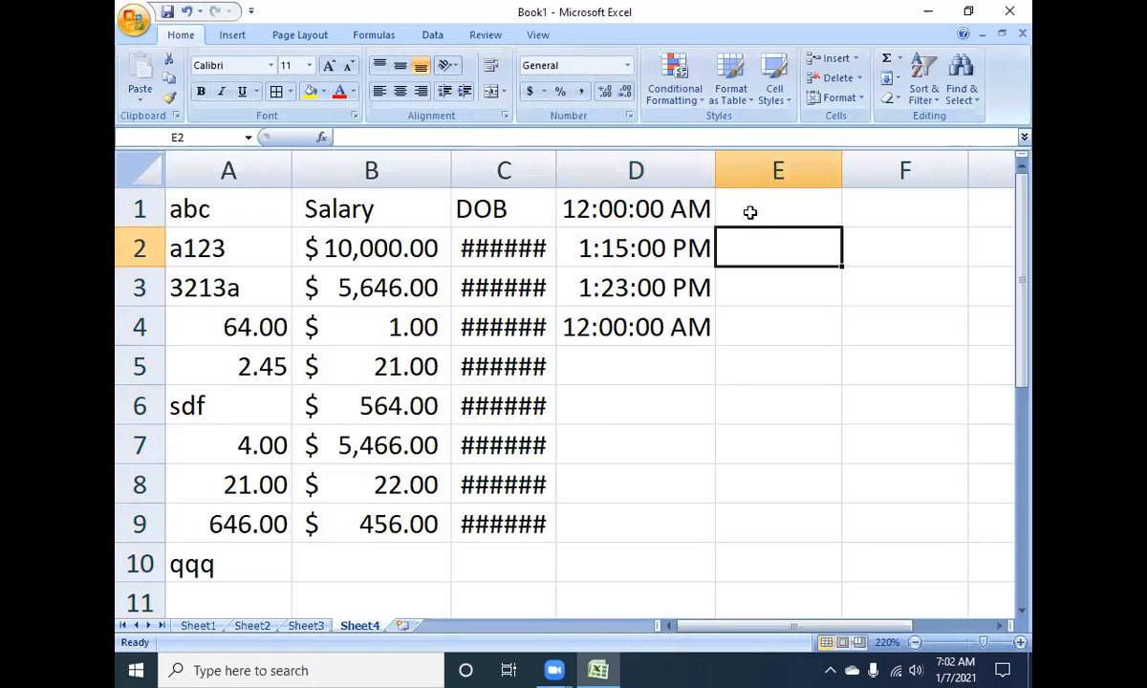
text(1)
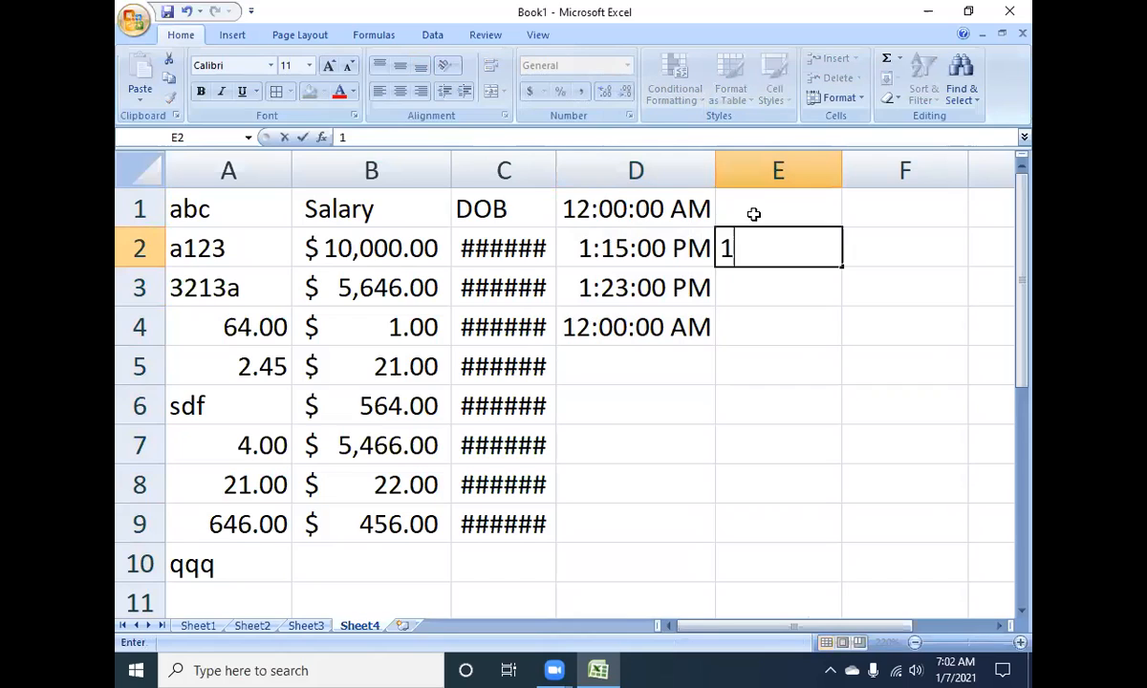
key(BackSpace)
text(=1/10)
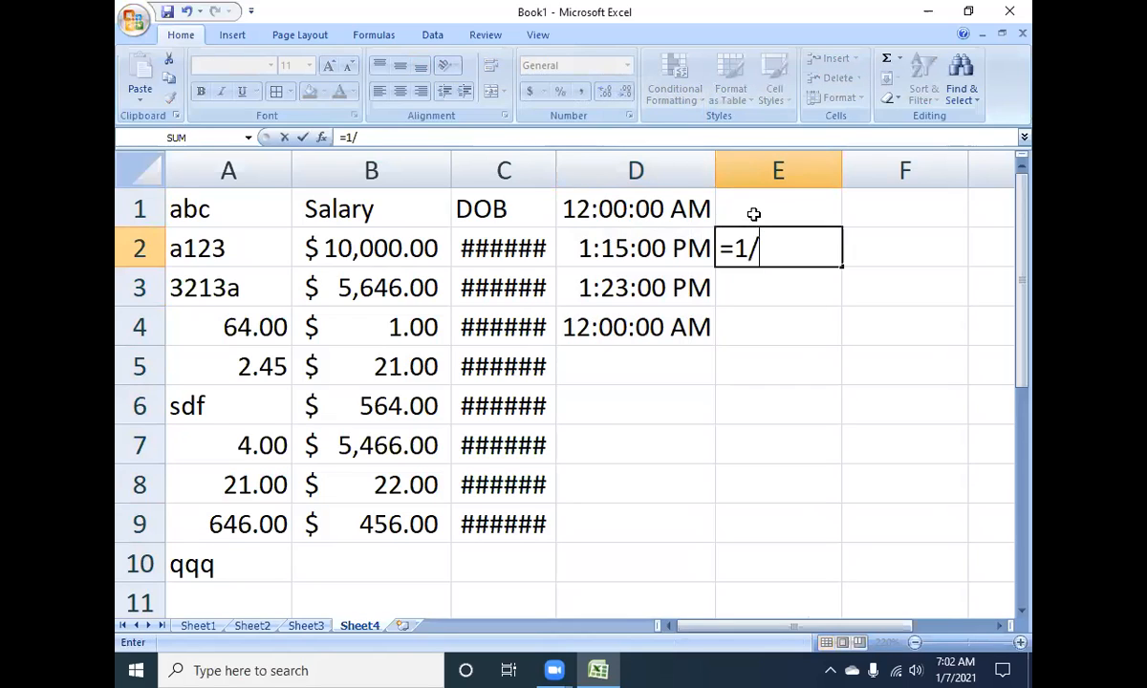
key(Return)
key(Up)
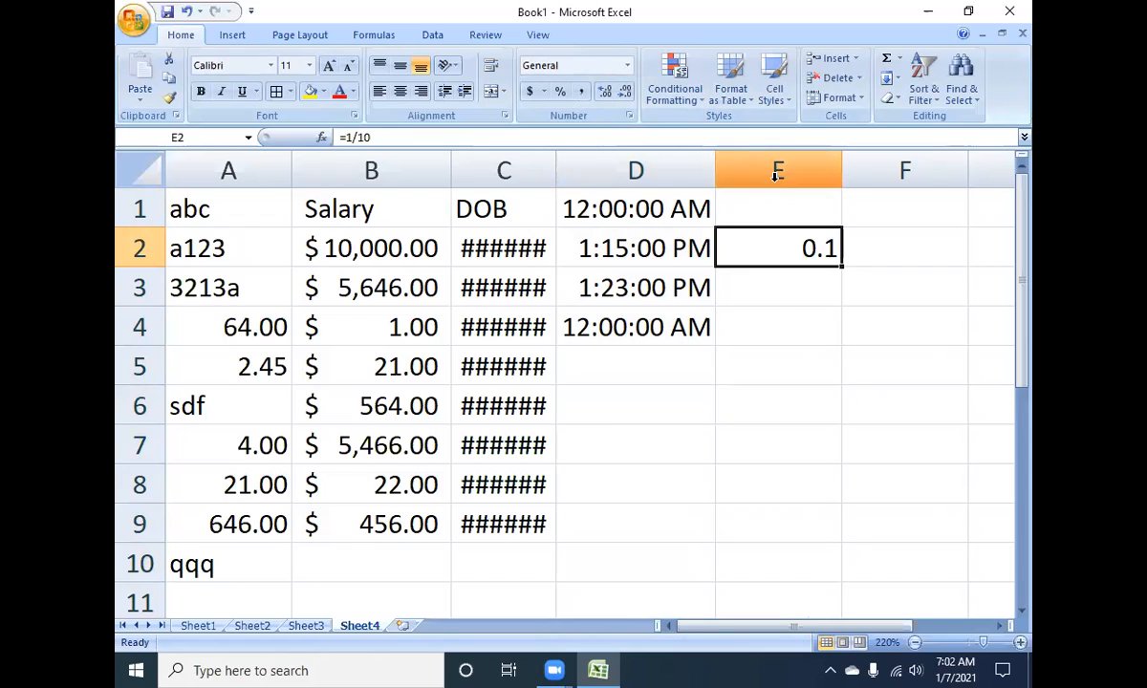
click(792, 299)
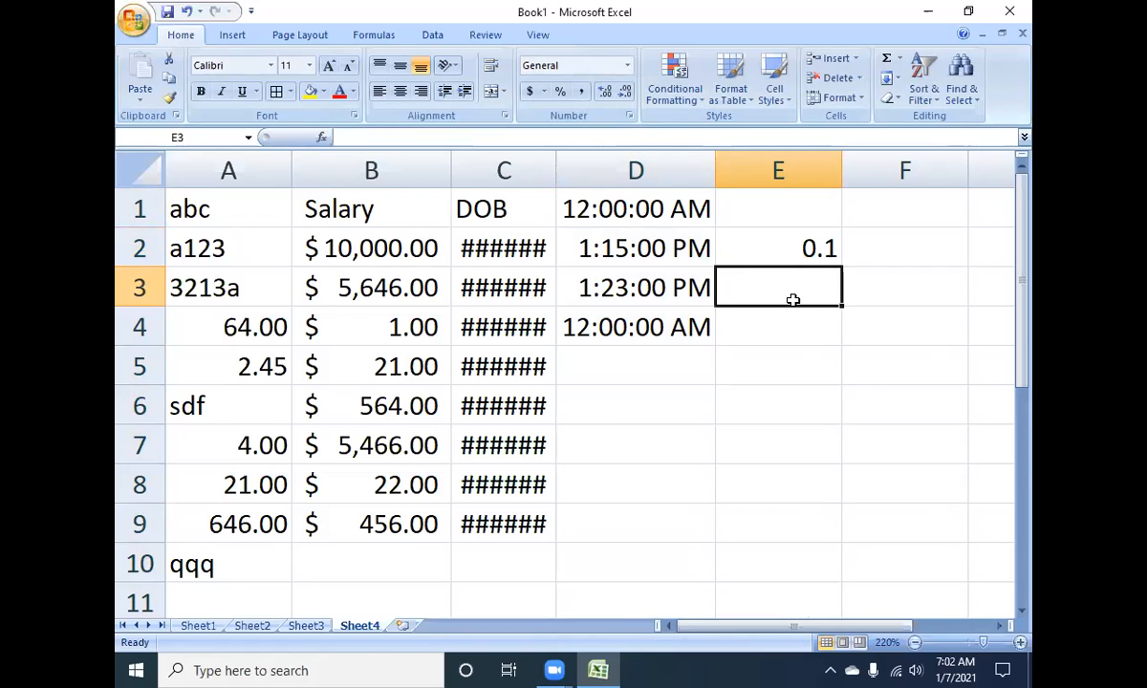
text(=2/10)
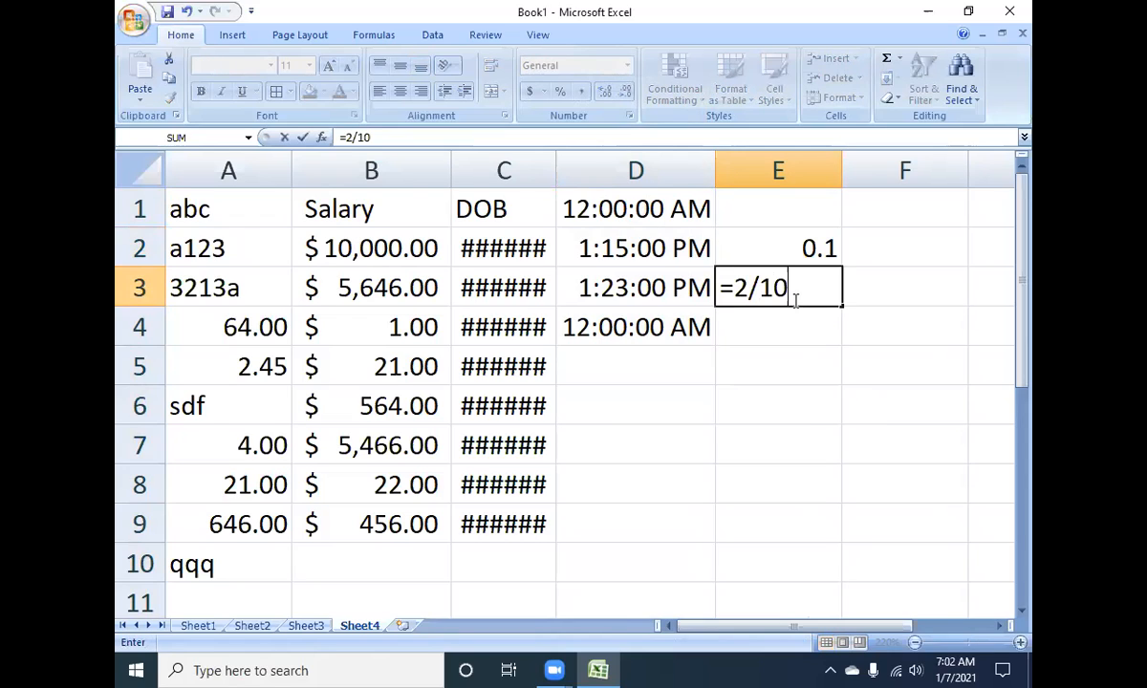
key(Return)
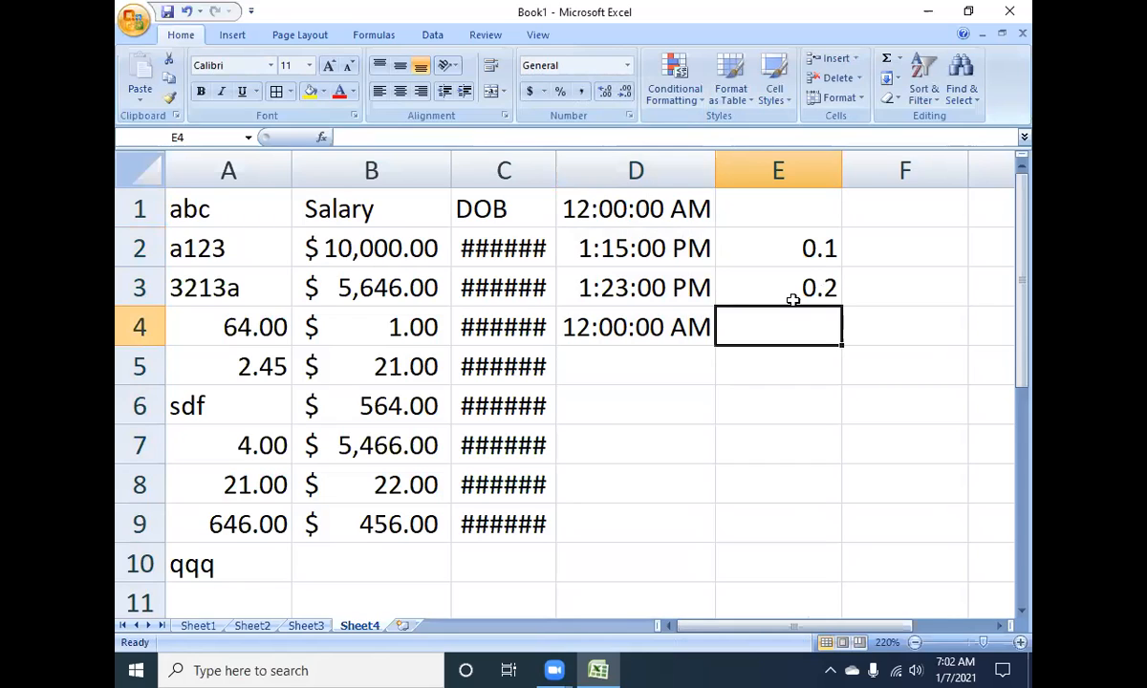
- Format the whole of column E with the Percent Style
click(729, 164)
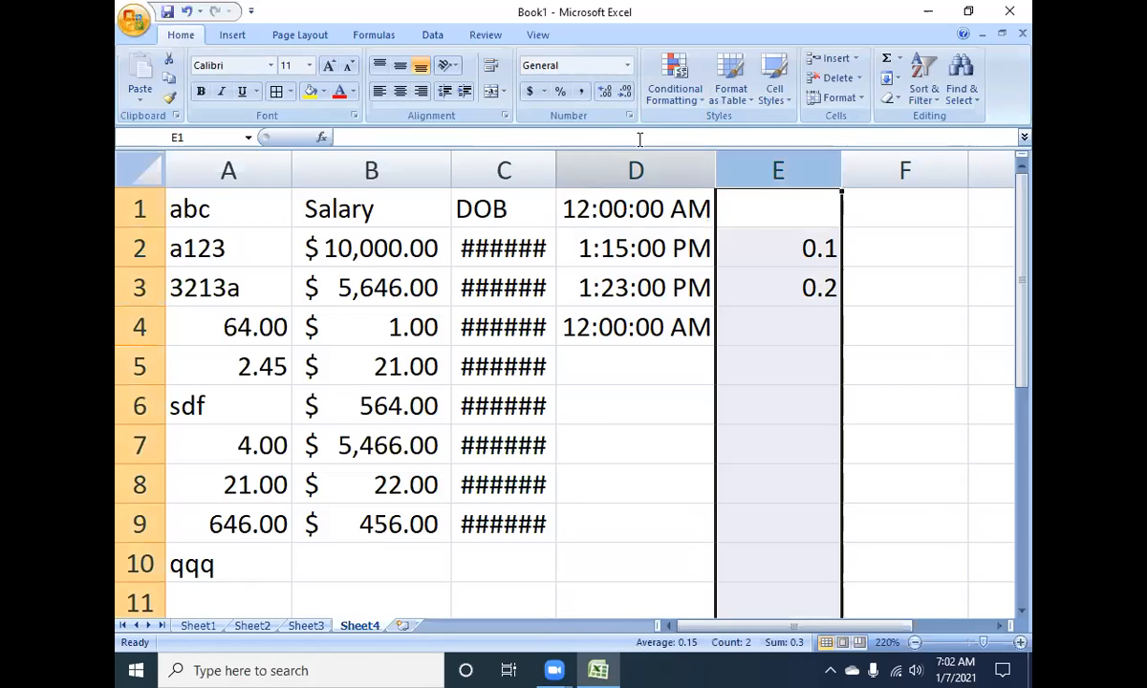
click(627, 65)
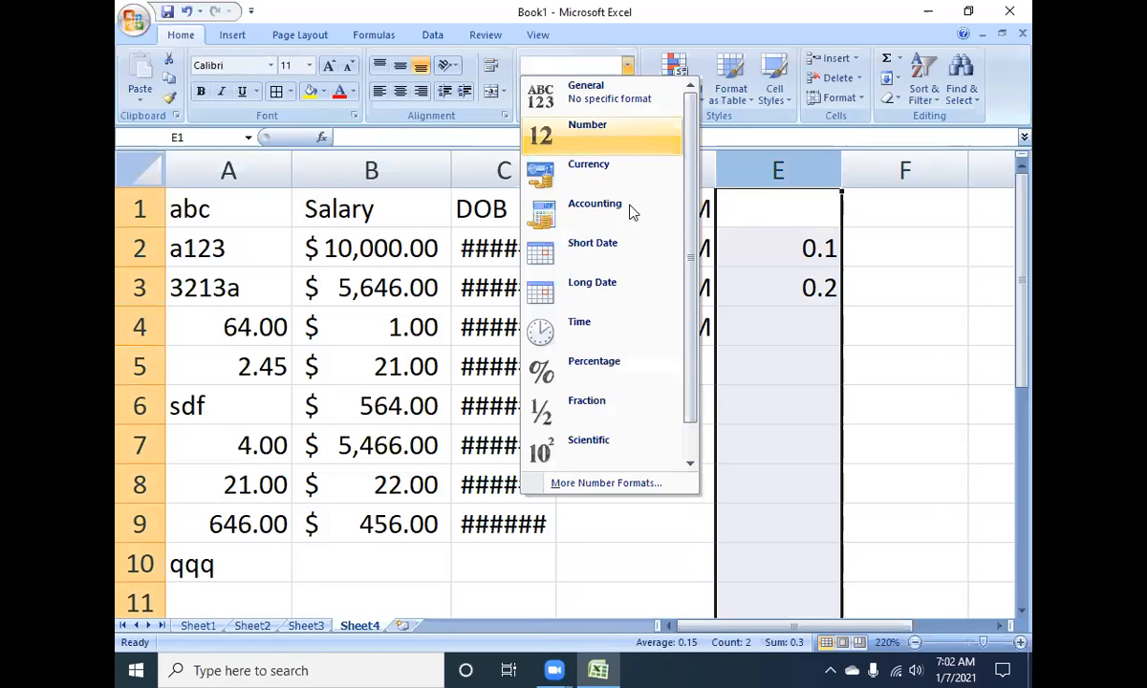
click(838, 164)
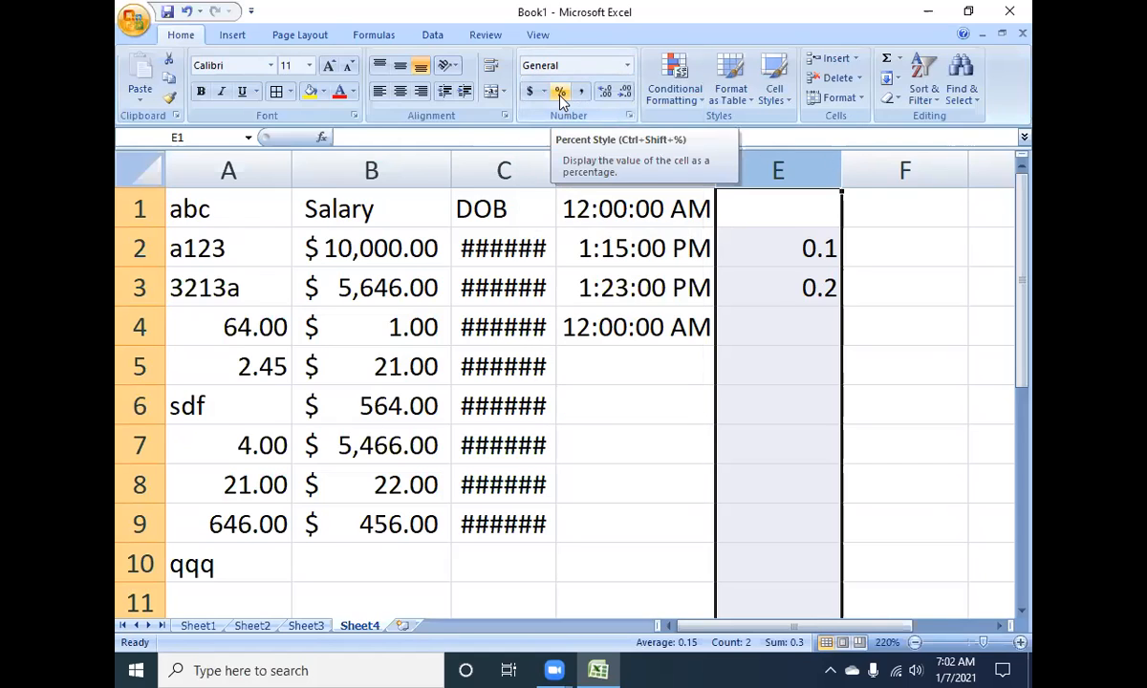
click(561, 100)
- Enter the formula =50/100 in cell E4
click(786, 324)
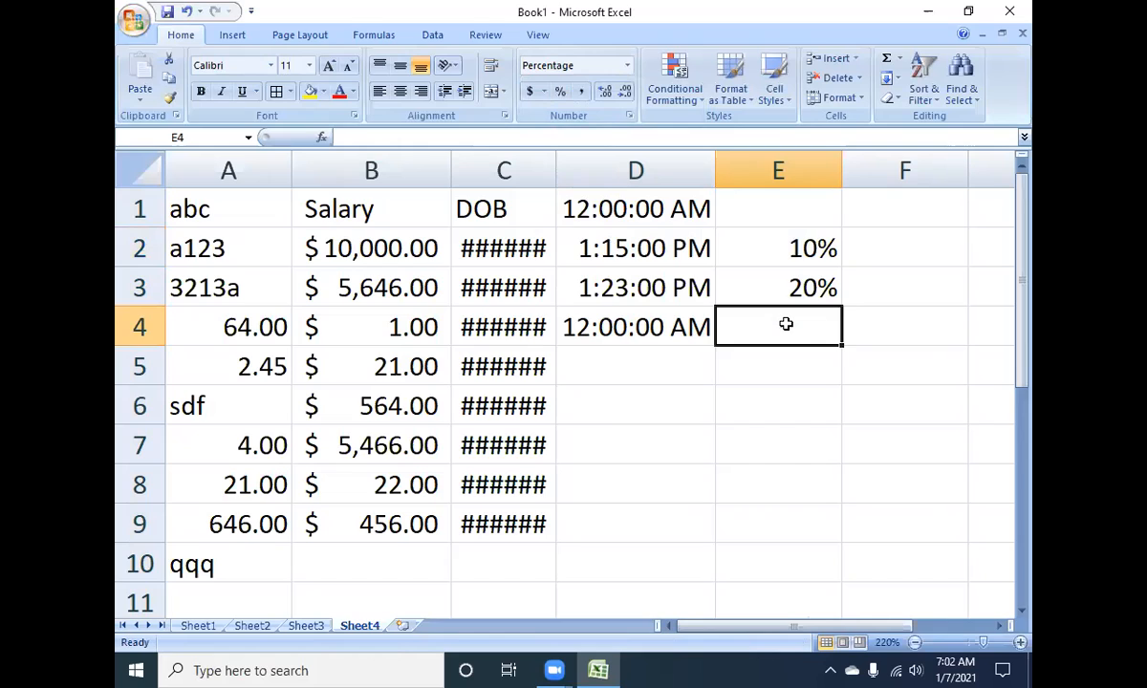
text(=5)
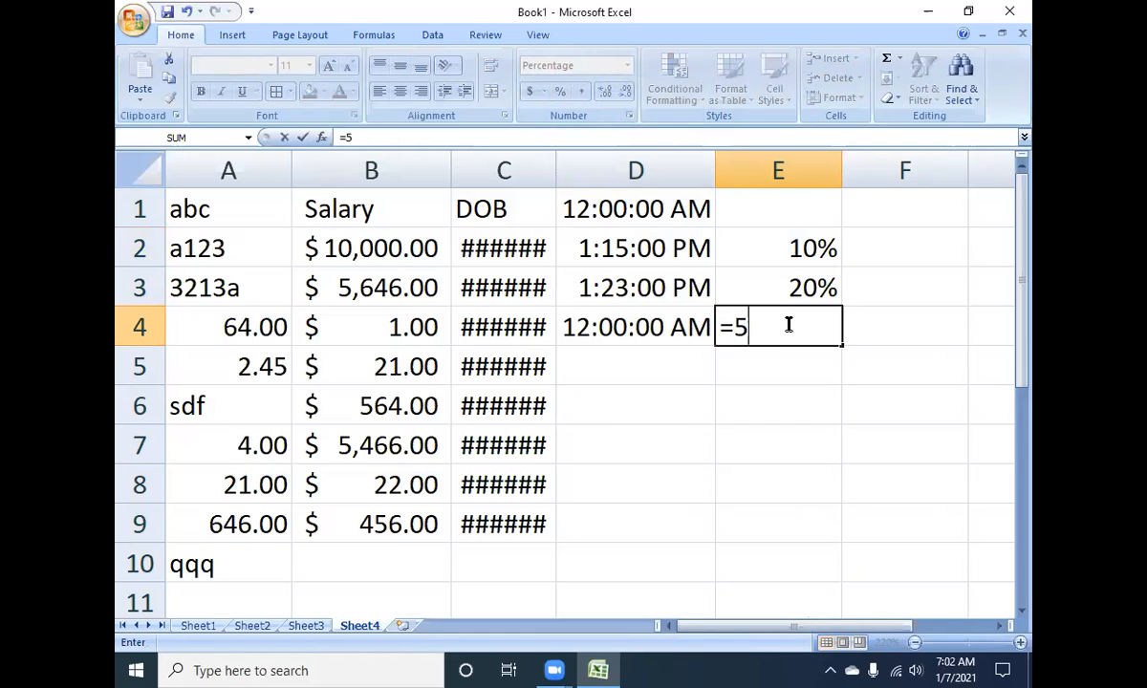
text(0/100)
key(Return)
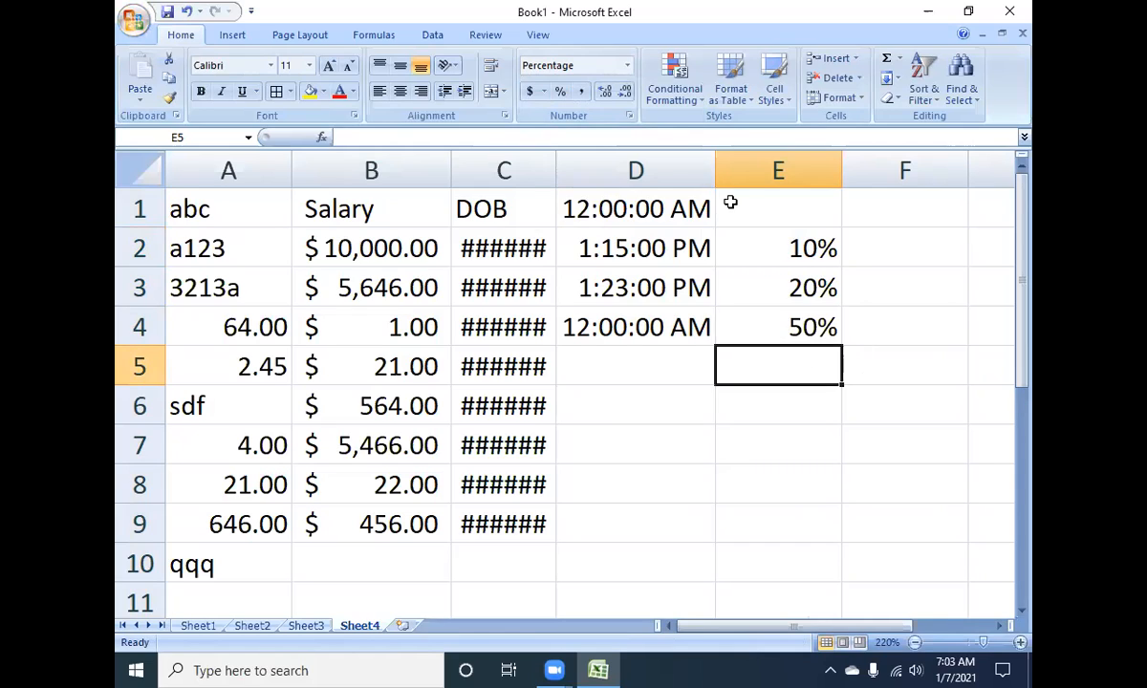
- Narrow columns B to E together to one equal width, undoing a first resize that collapses them completely
drag(730, 178, 299, 140)
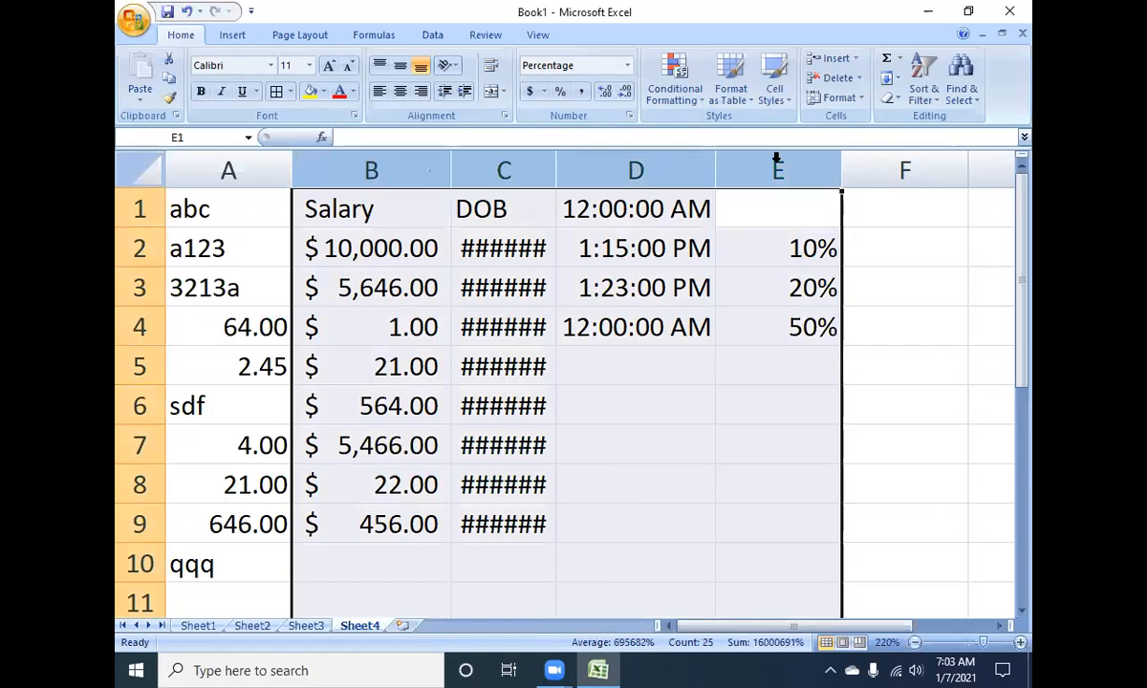
drag(840, 170, 705, 164)
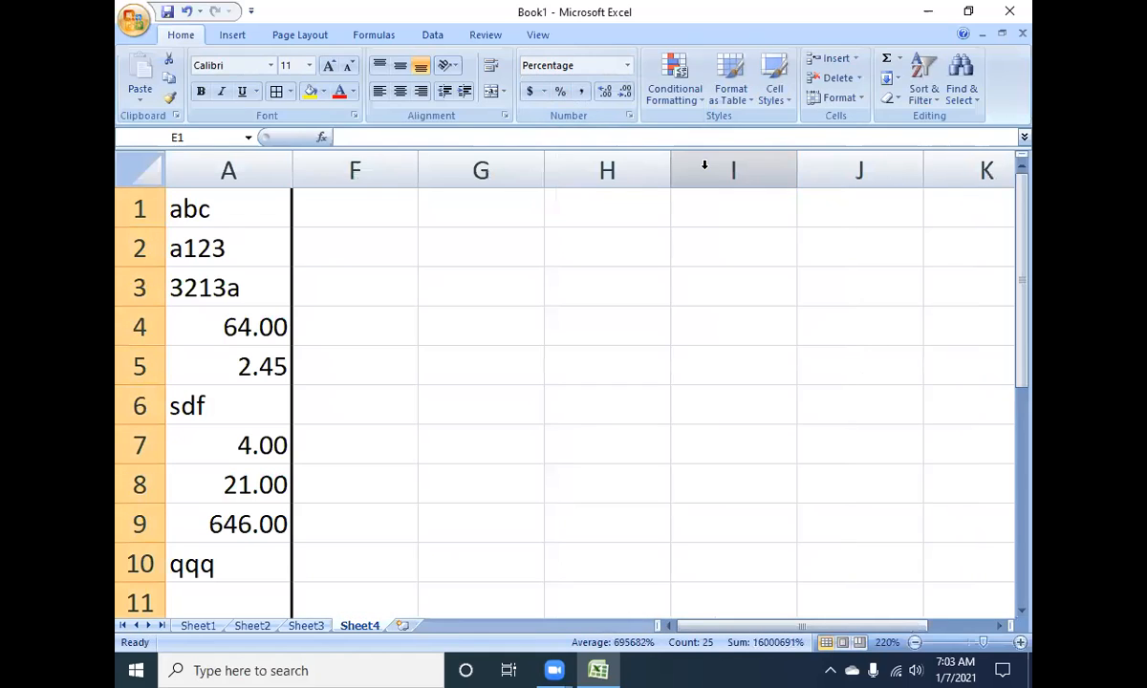
click(368, 173)
click(366, 193)
key(ctrl+z)
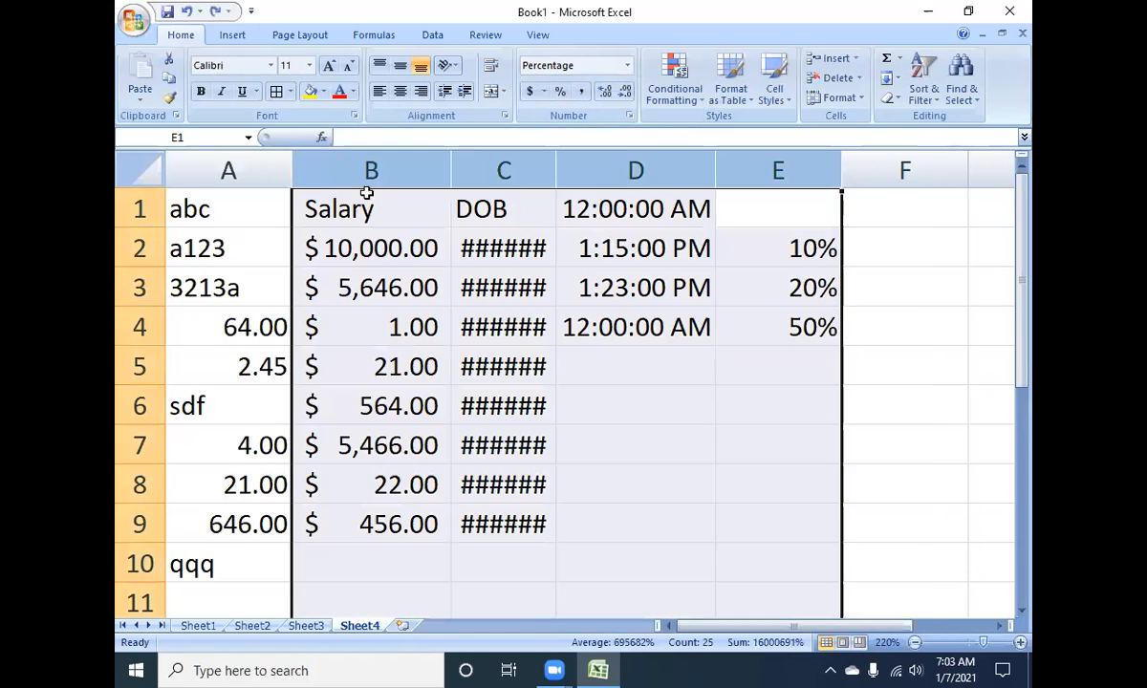
drag(843, 168, 792, 174)
click(680, 202)
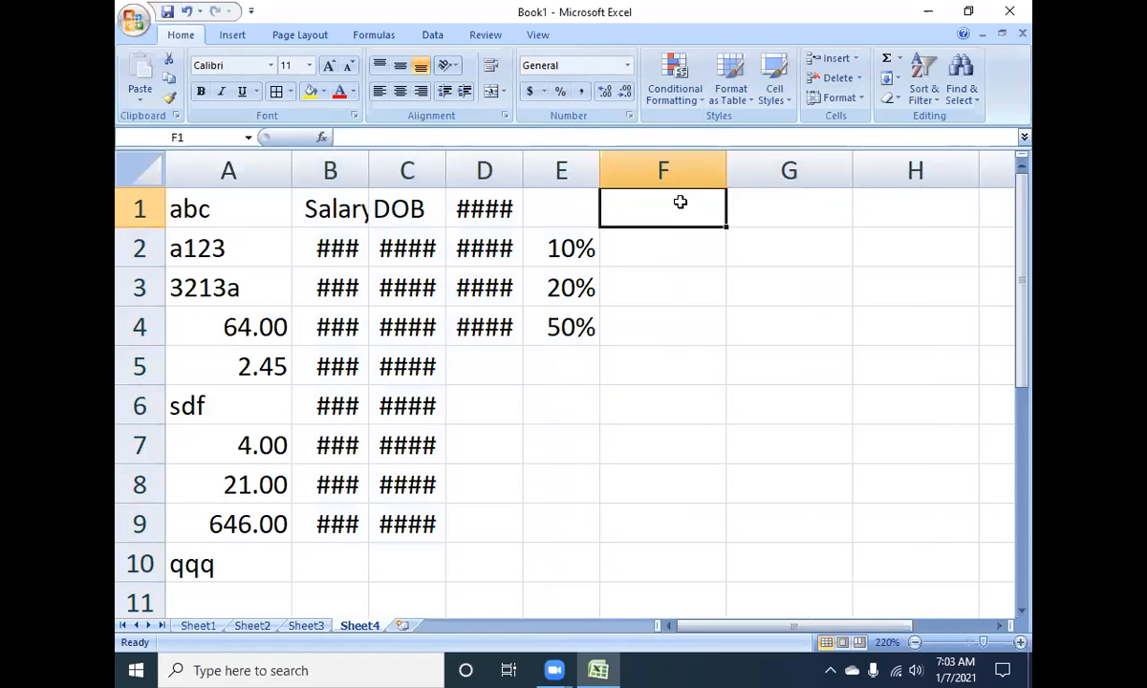
click(627, 65)
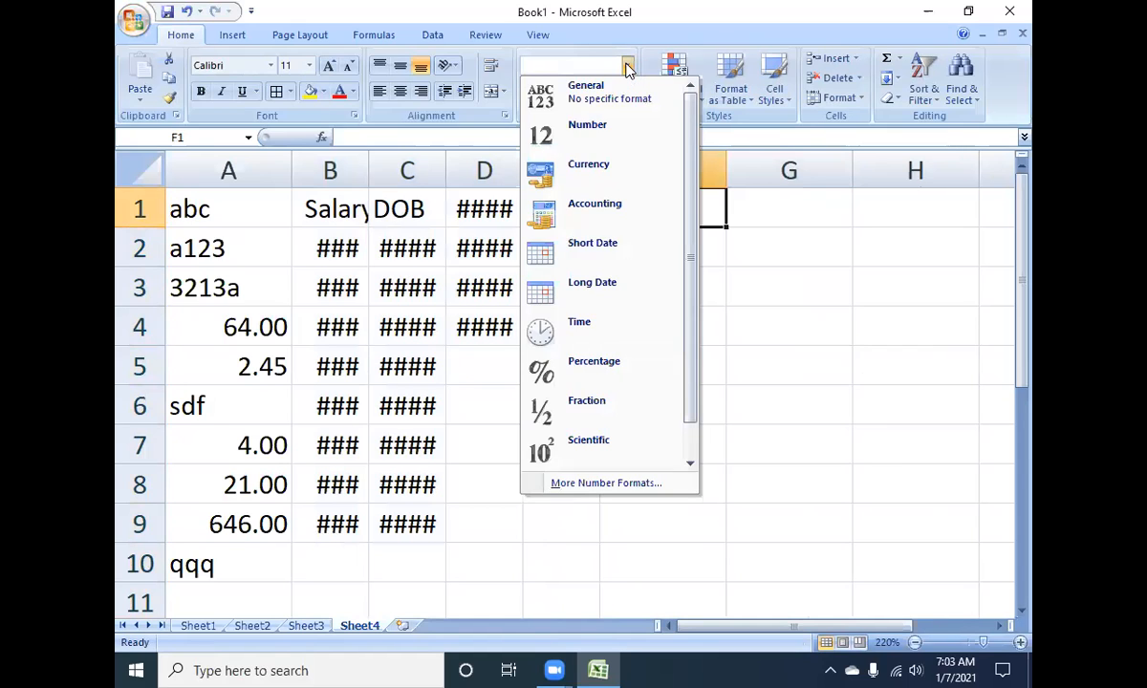
click(627, 65)
click(627, 65)
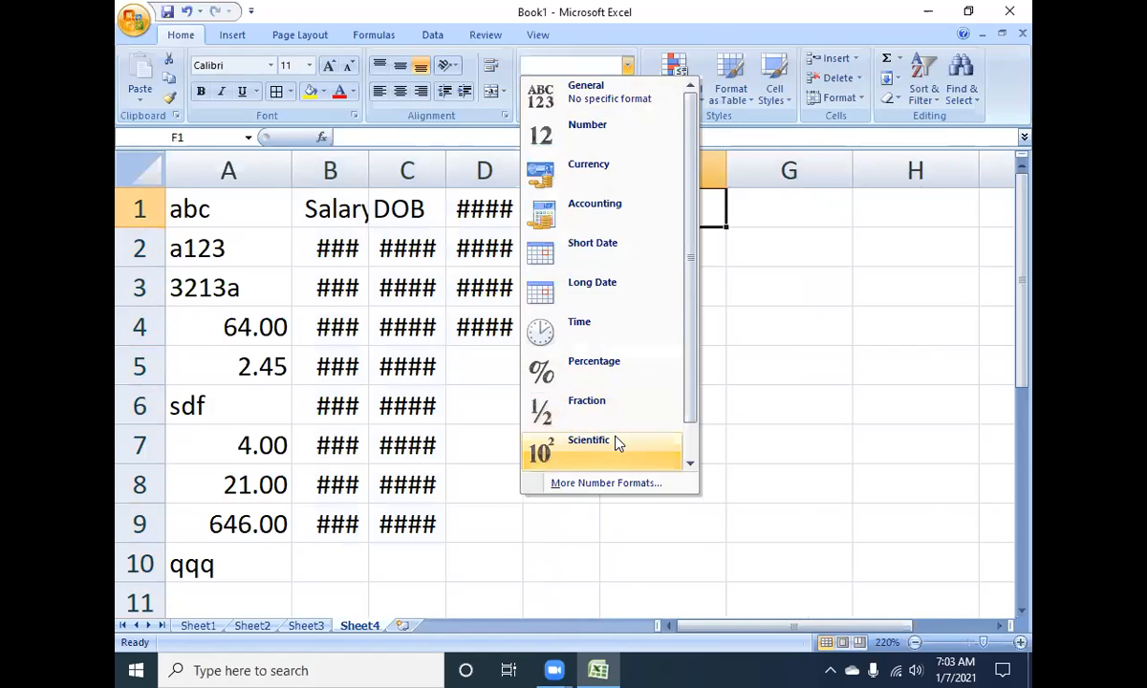
click(661, 209)
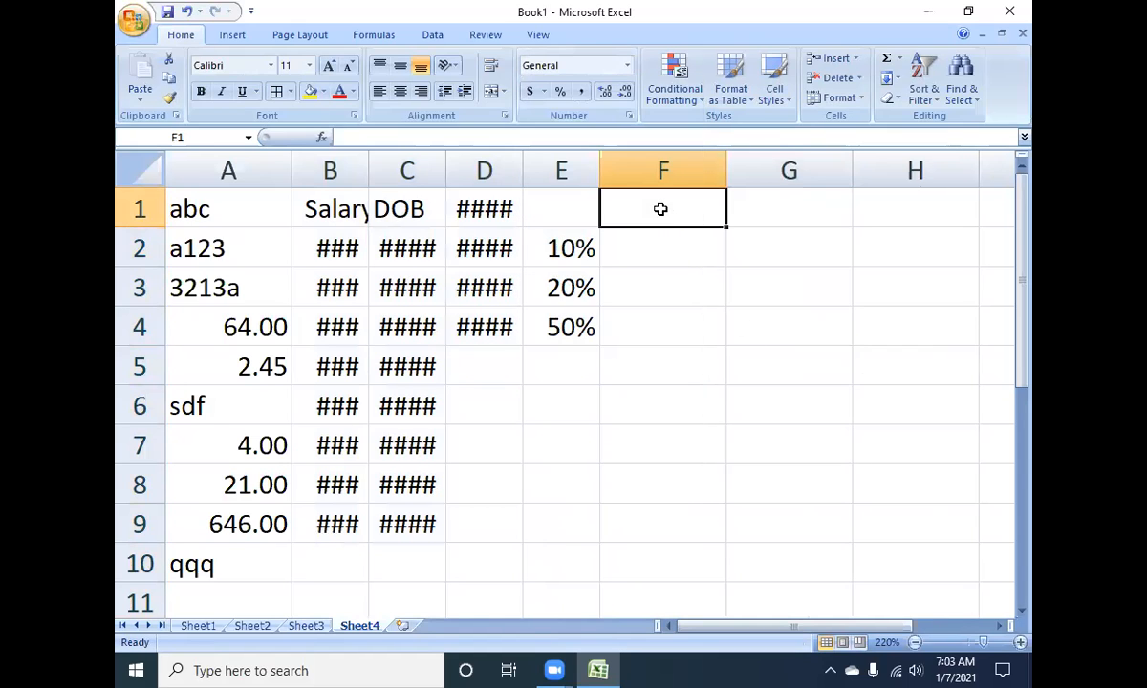
- Enter 1/2 in cell F1 and 2/3 in cell F2 without applying any number format first
text(1/2)
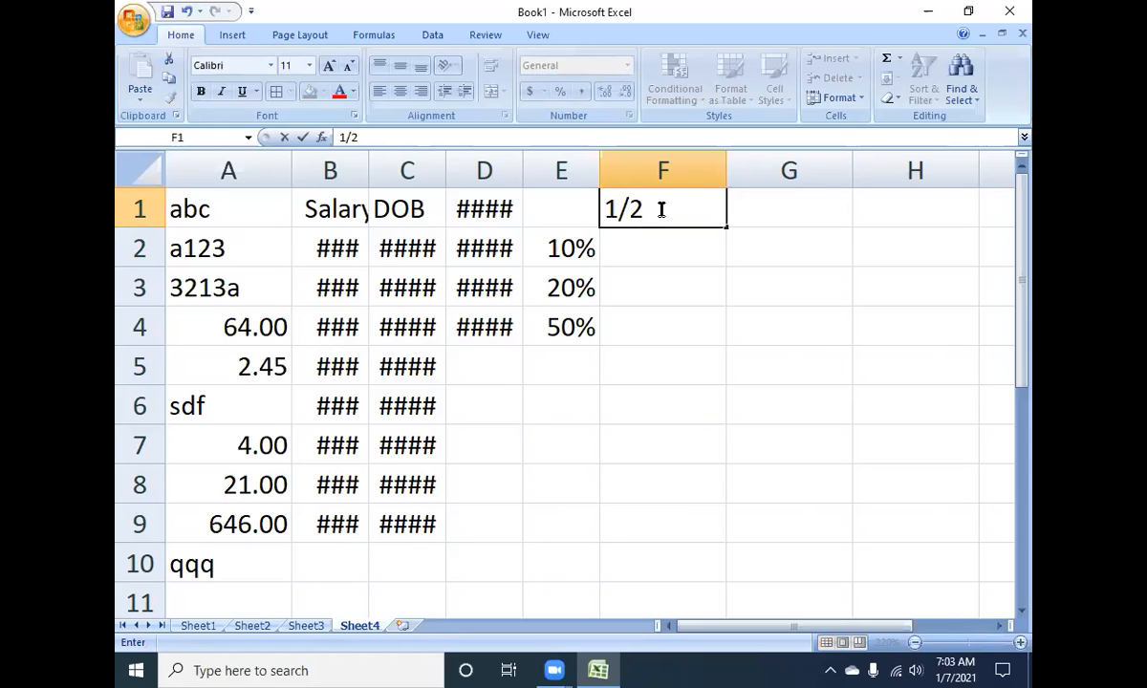
key(Return)
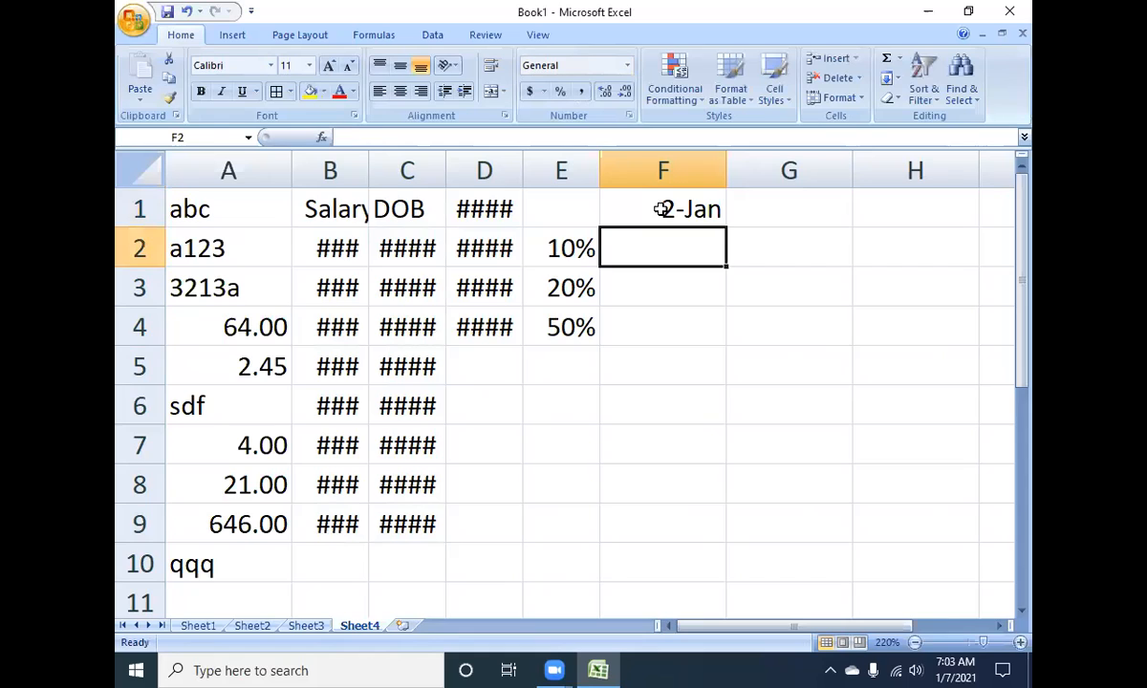
click(662, 209)
key(Return)
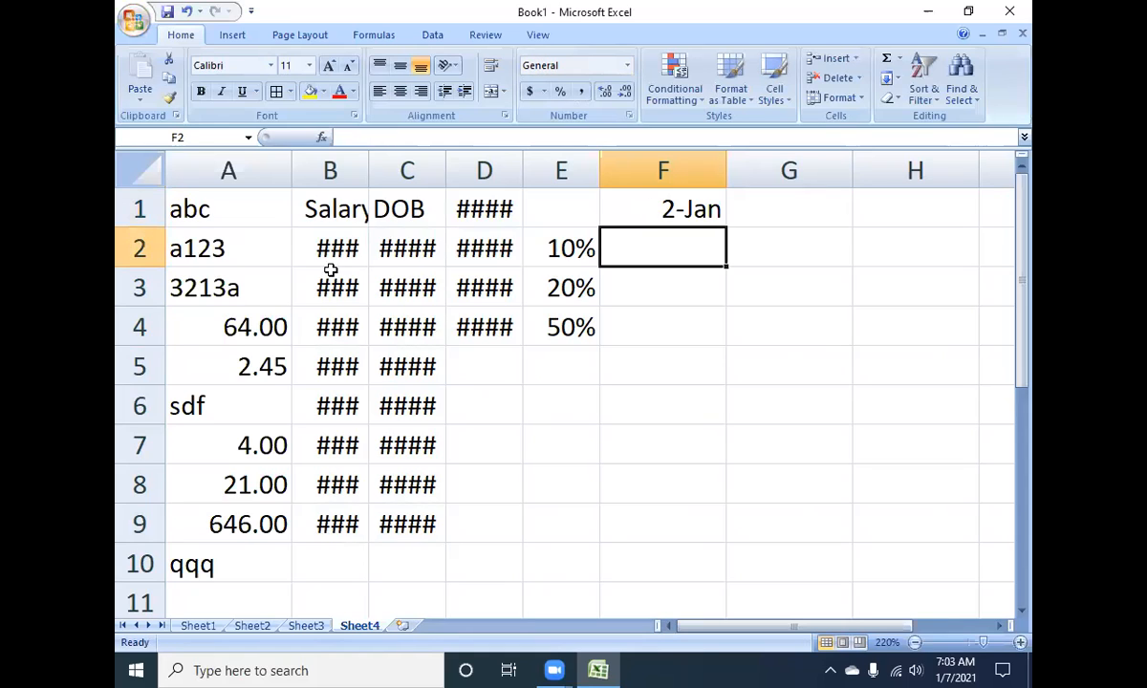
text(2/3)
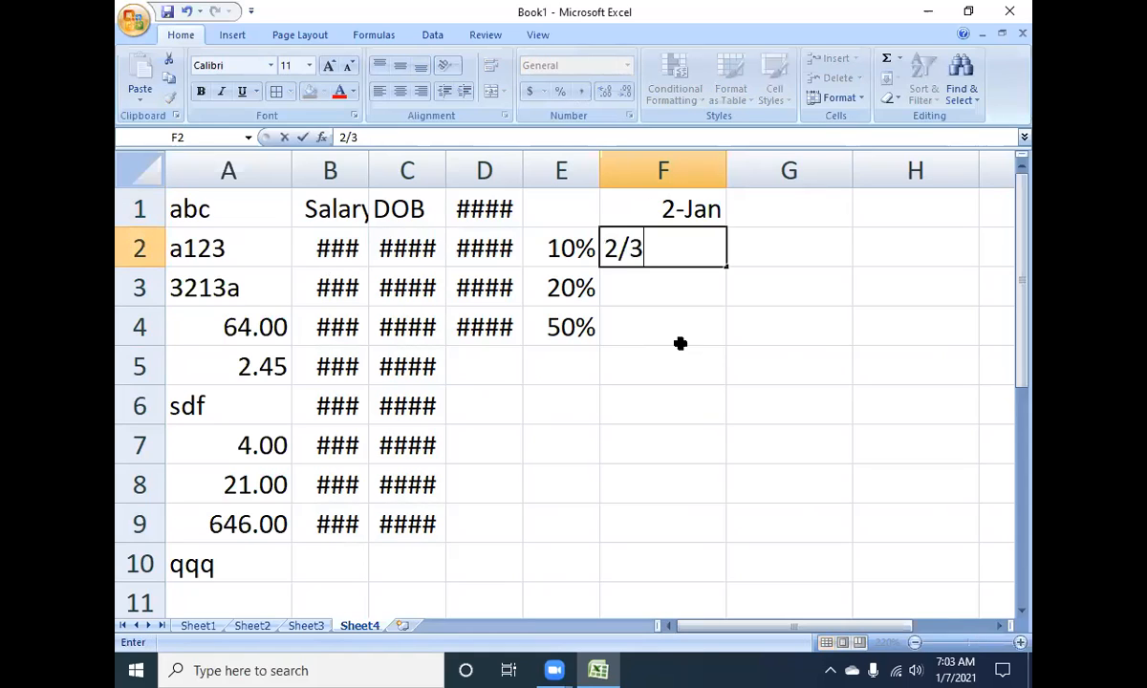
key(Return)
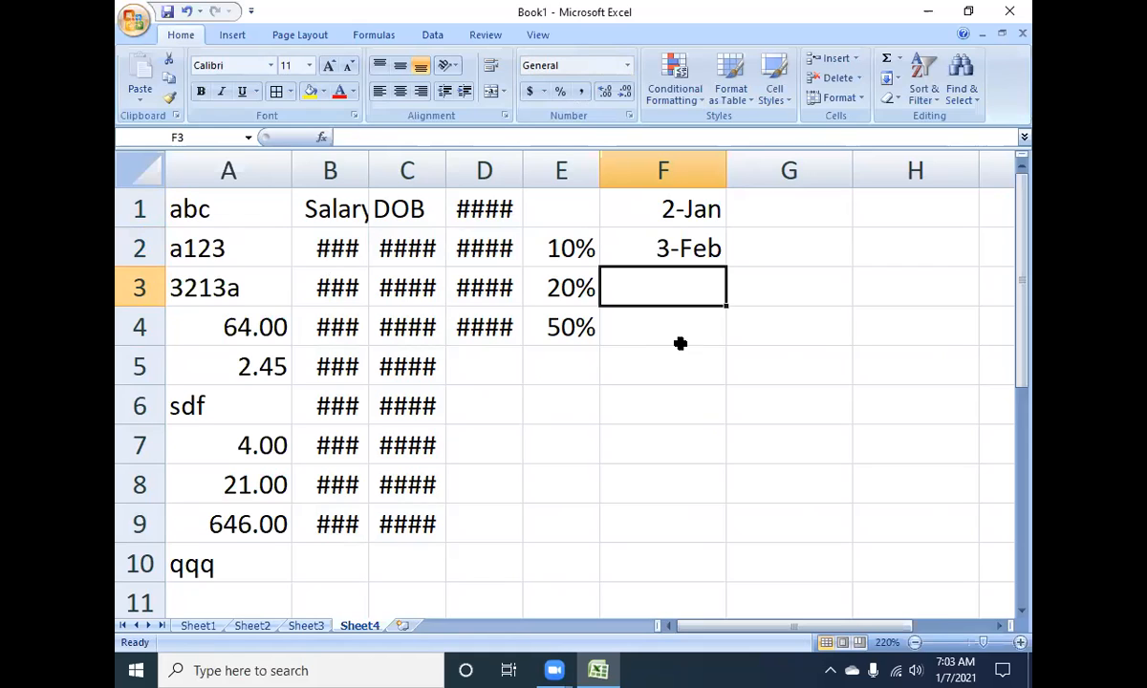
- Format the whole of column F with the Fraction number format
click(620, 170)
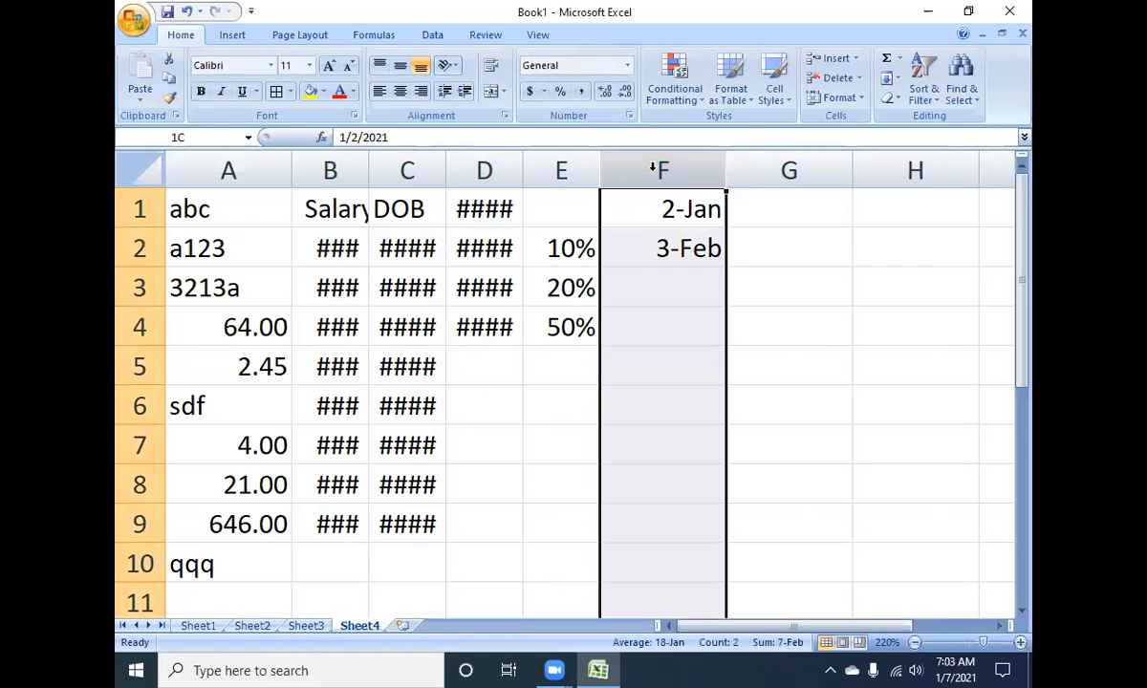
click(627, 65)
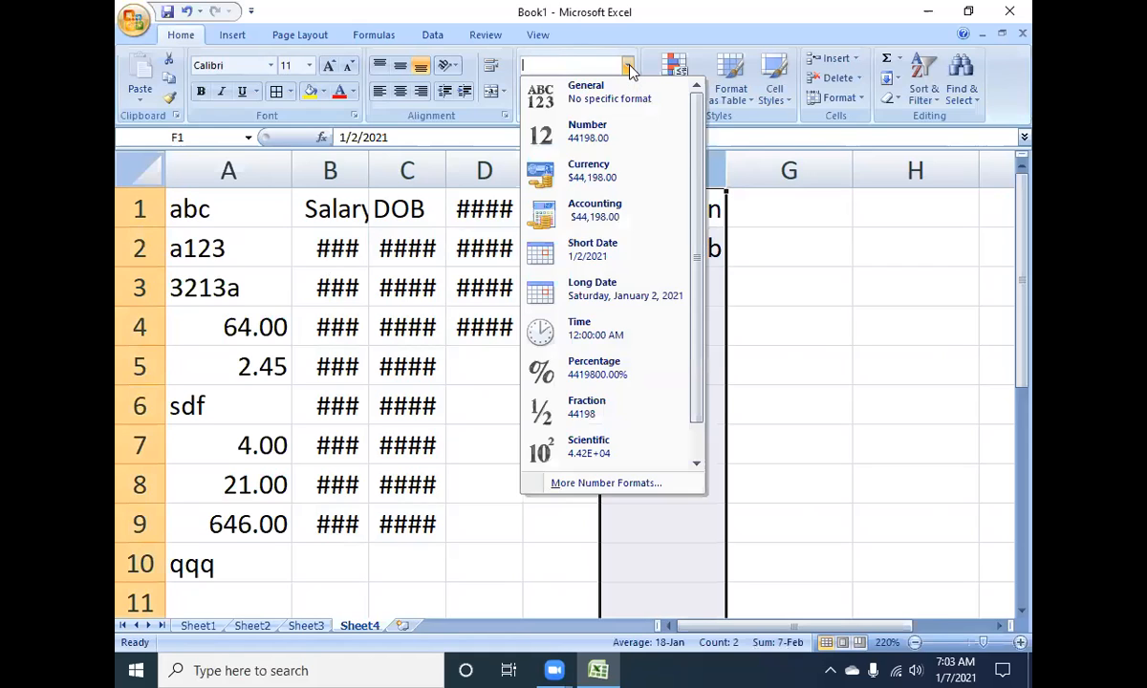
click(641, 425)
- Enter 1/2, 2/3, 3/9 and 40/100 in cells F3 to F6
click(653, 286)
text(1/)
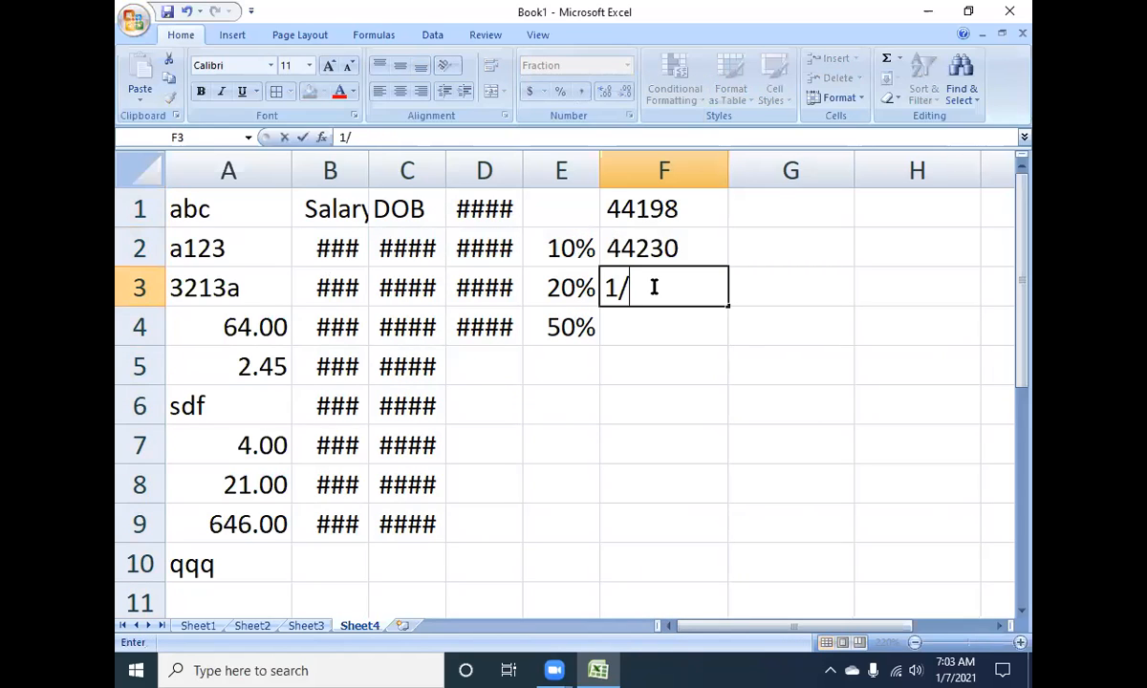
text(2)
key(Return)
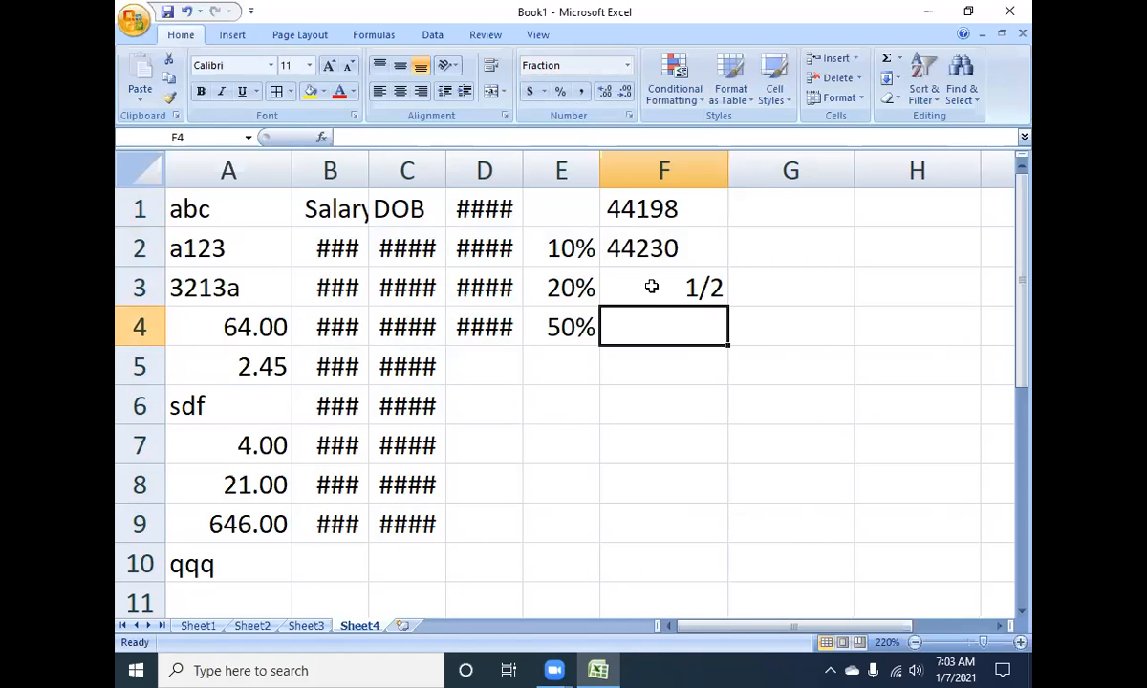
text(2/3)
key(Return)
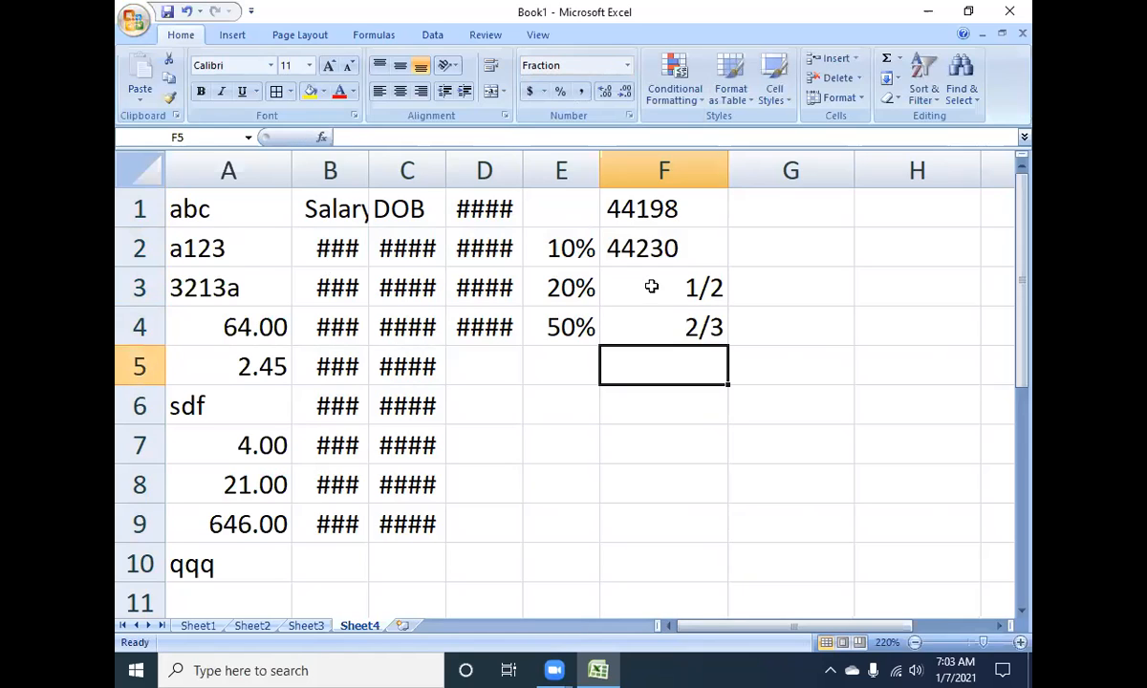
text(3/9)
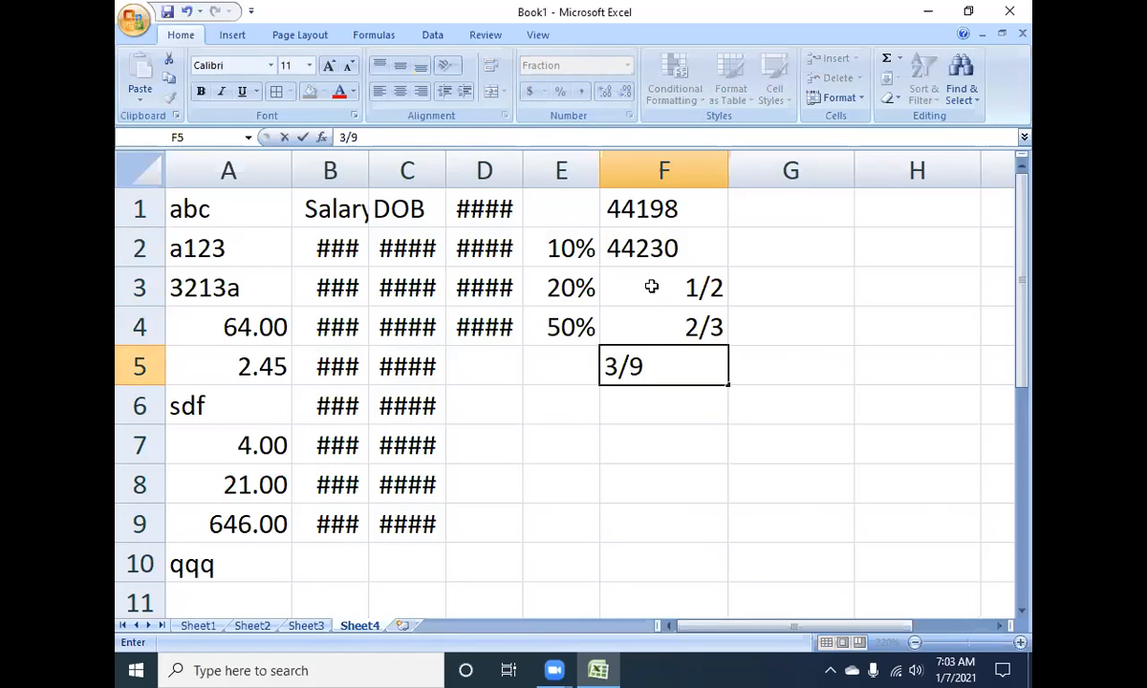
key(Return)
key(Up)
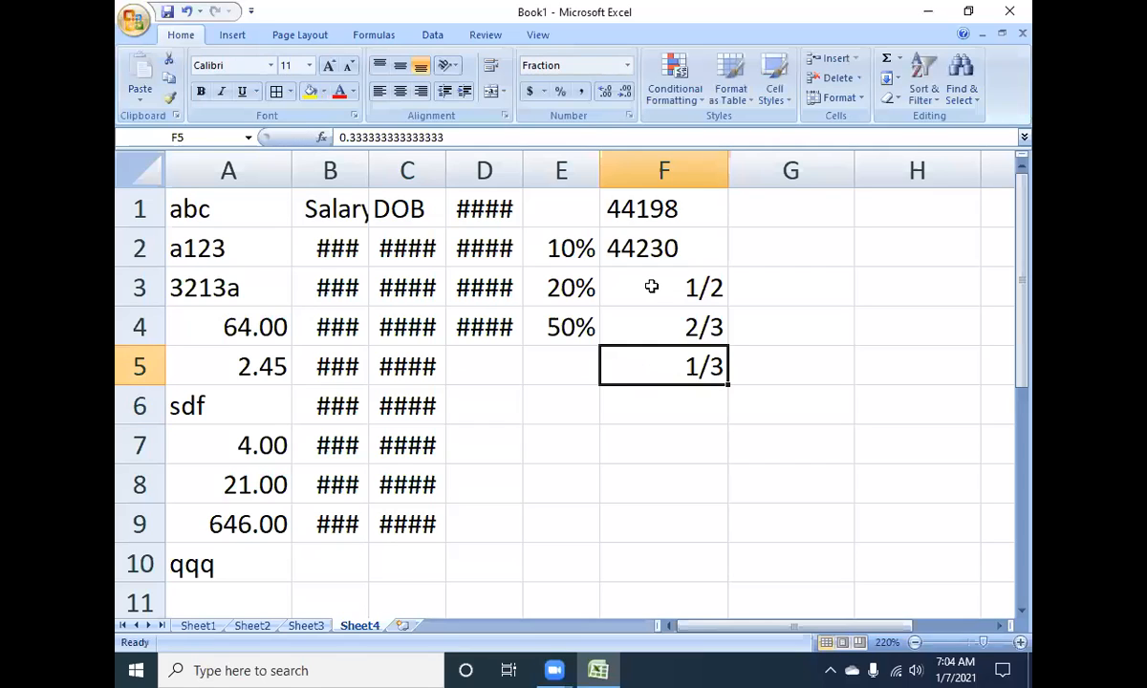
key(Down)
text(40/100)
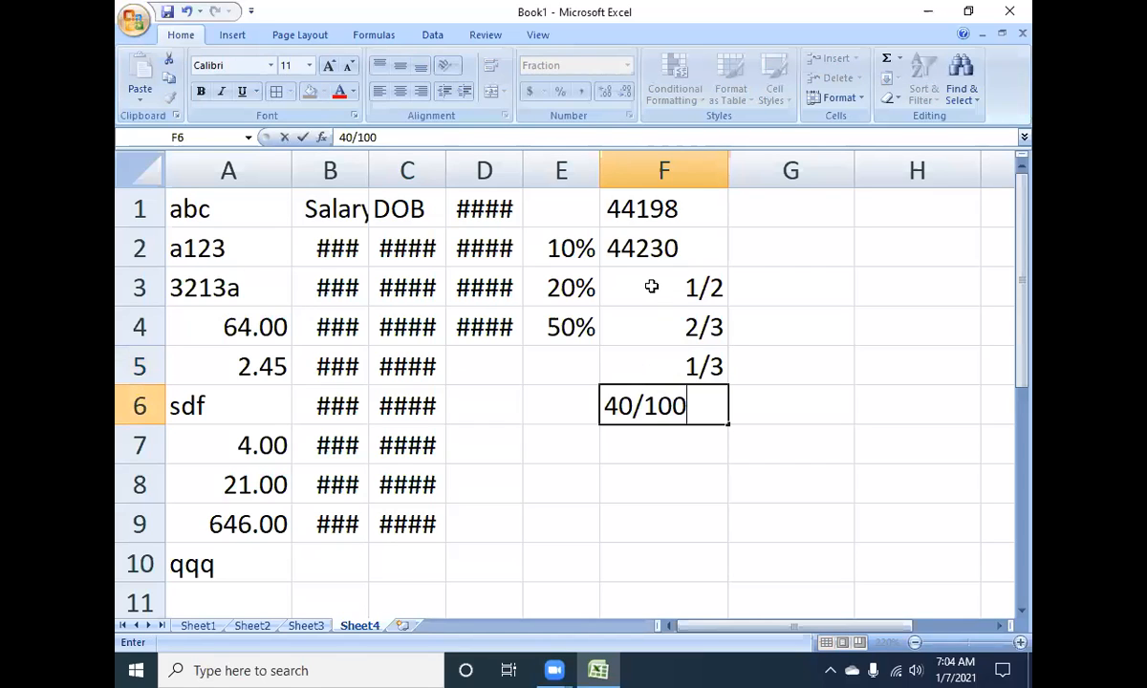
key(Return)
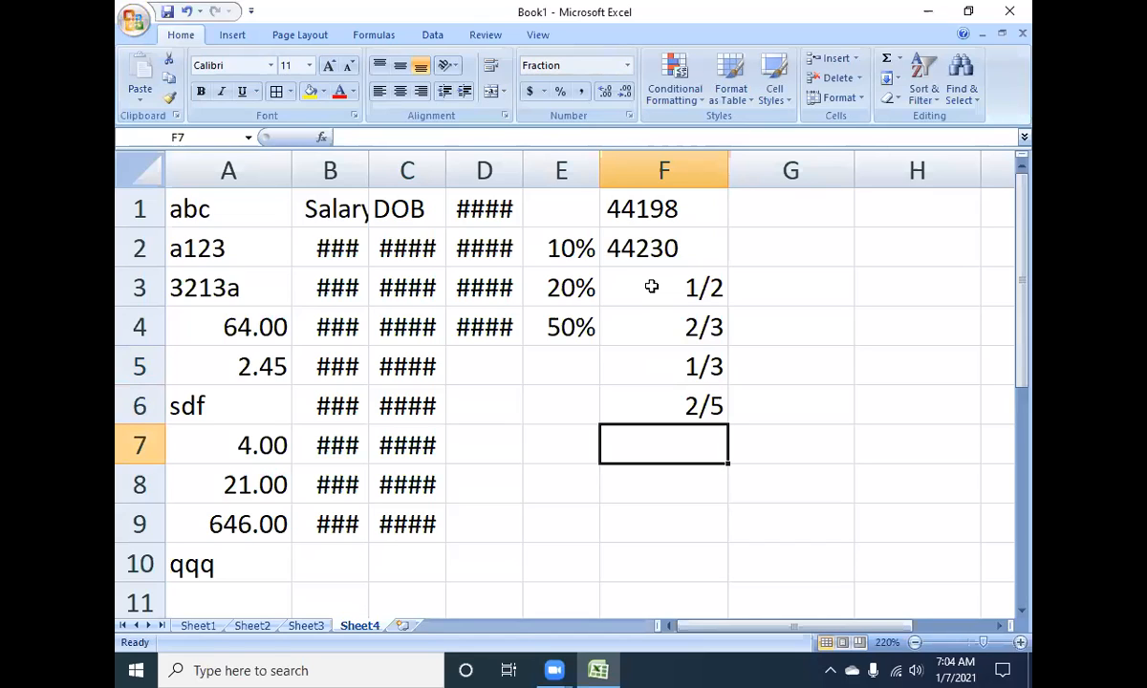
- Reapply the Fraction format to the whole of column F
click(663, 170)
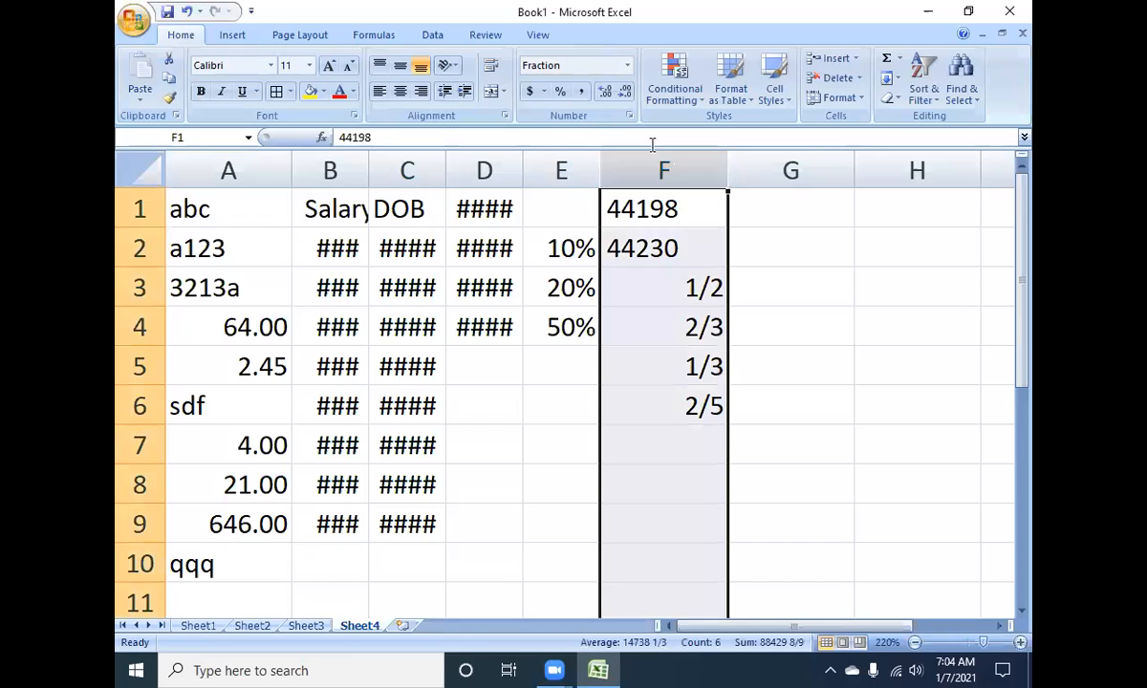
click(627, 65)
click(588, 406)
click(786, 218)
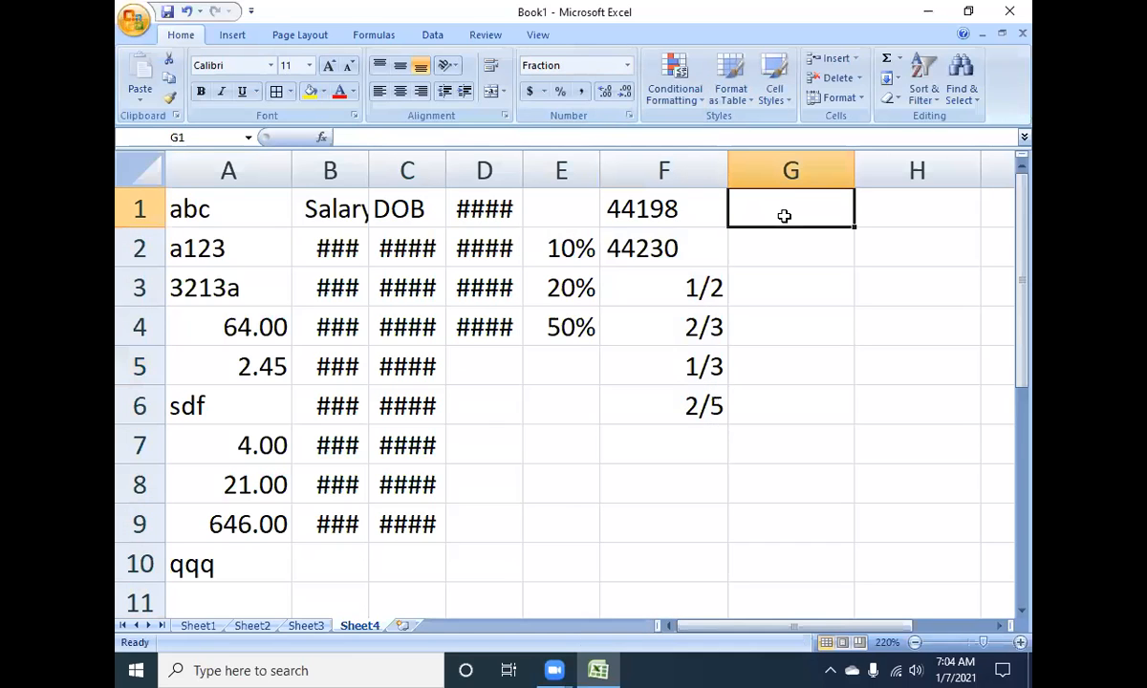
text(5645645646)
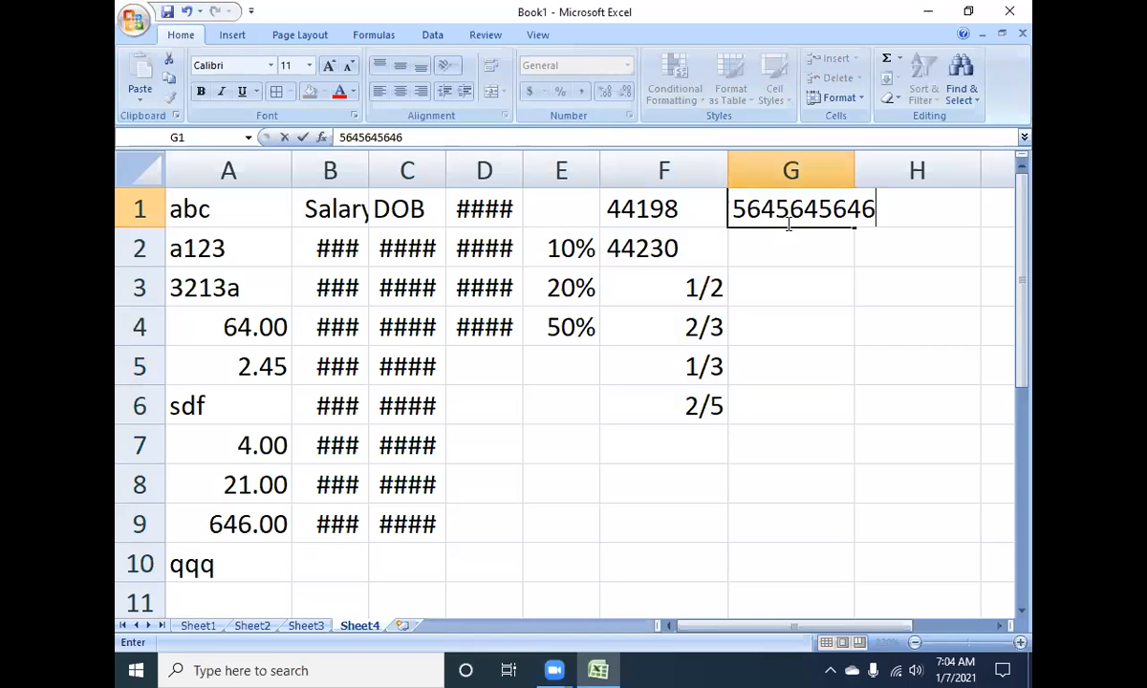
text(4)
key(Return)
text(564)
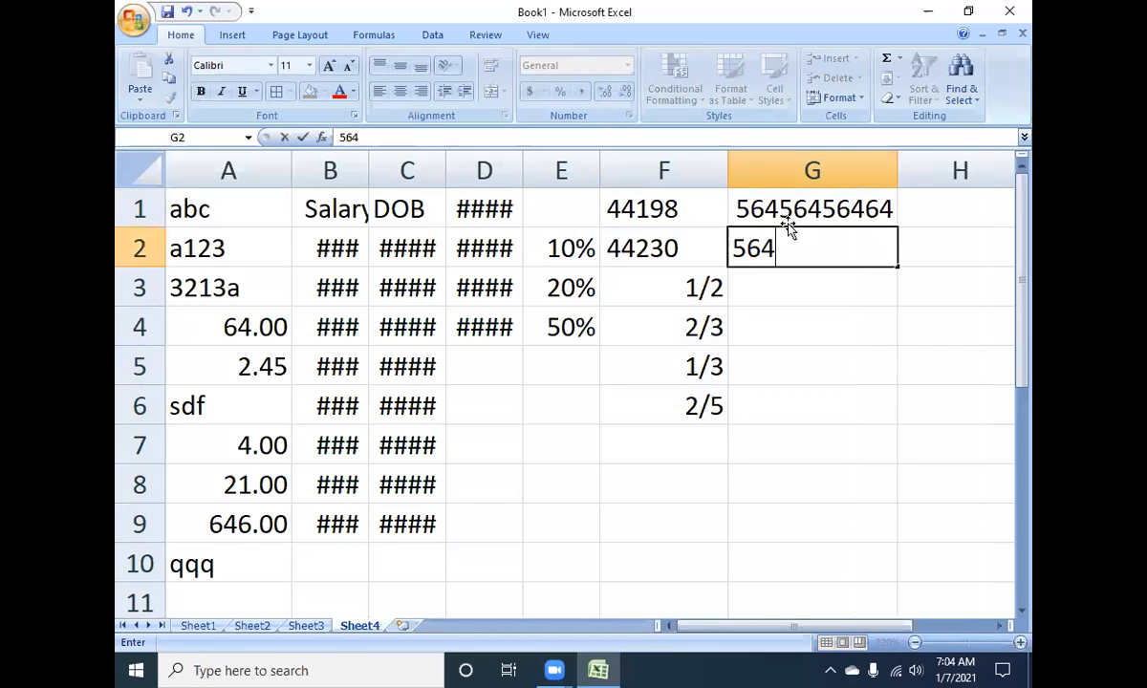
text(5645645645646)
key(Return)
key(Up)
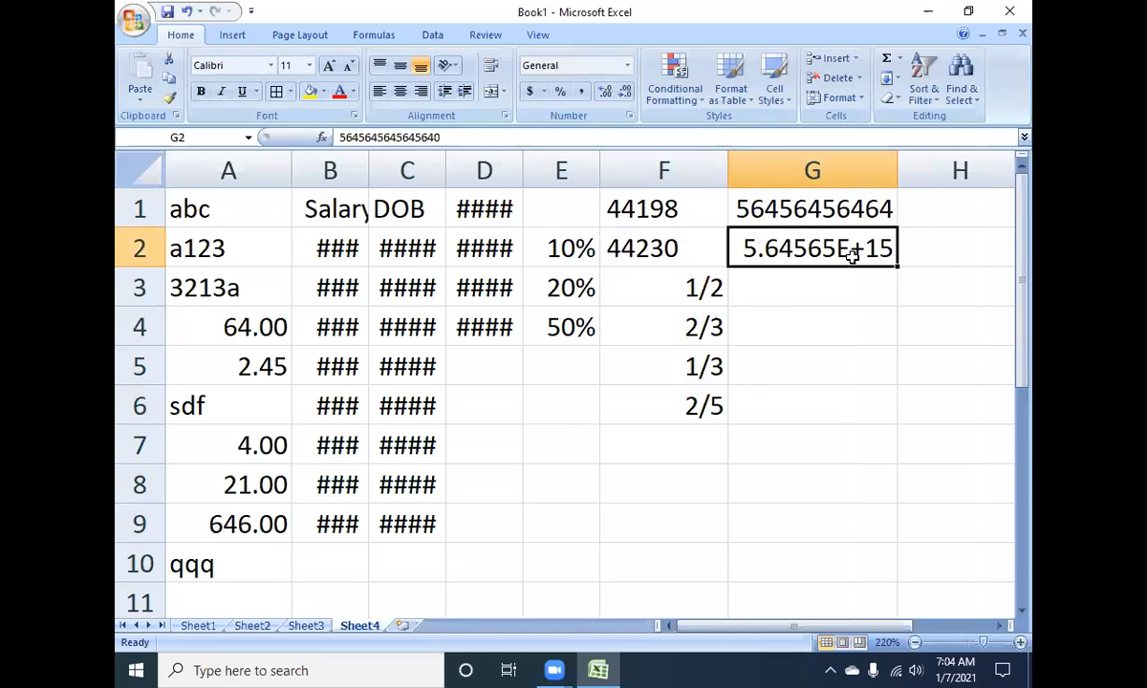
click(847, 285)
text(1)
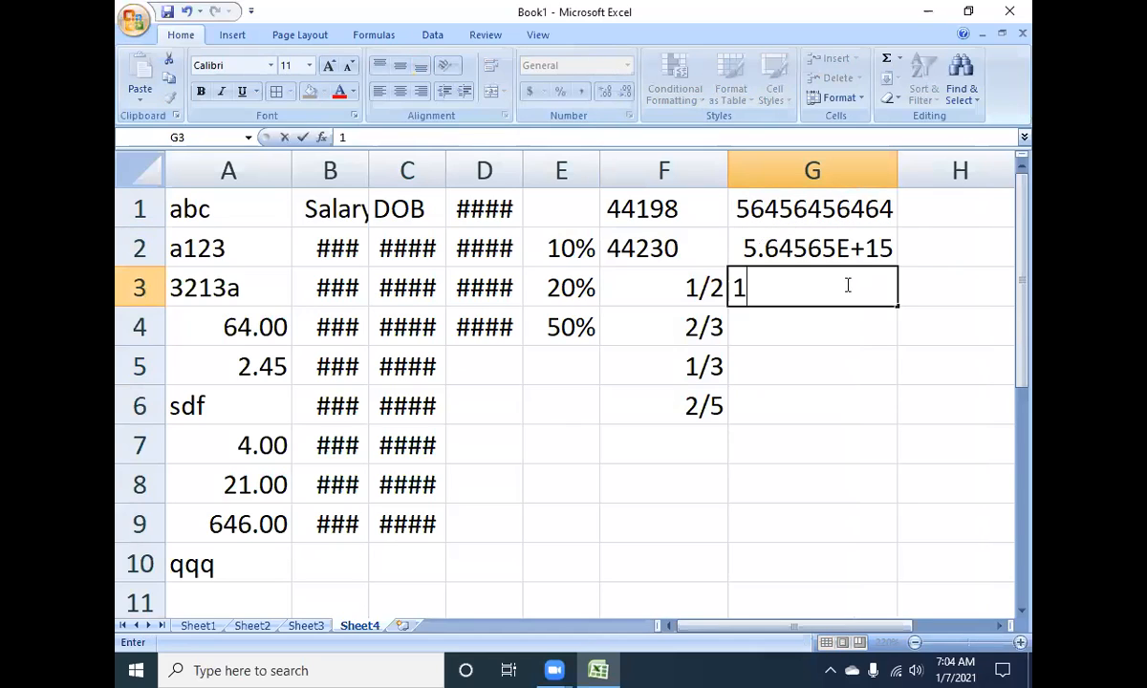
key(Return)
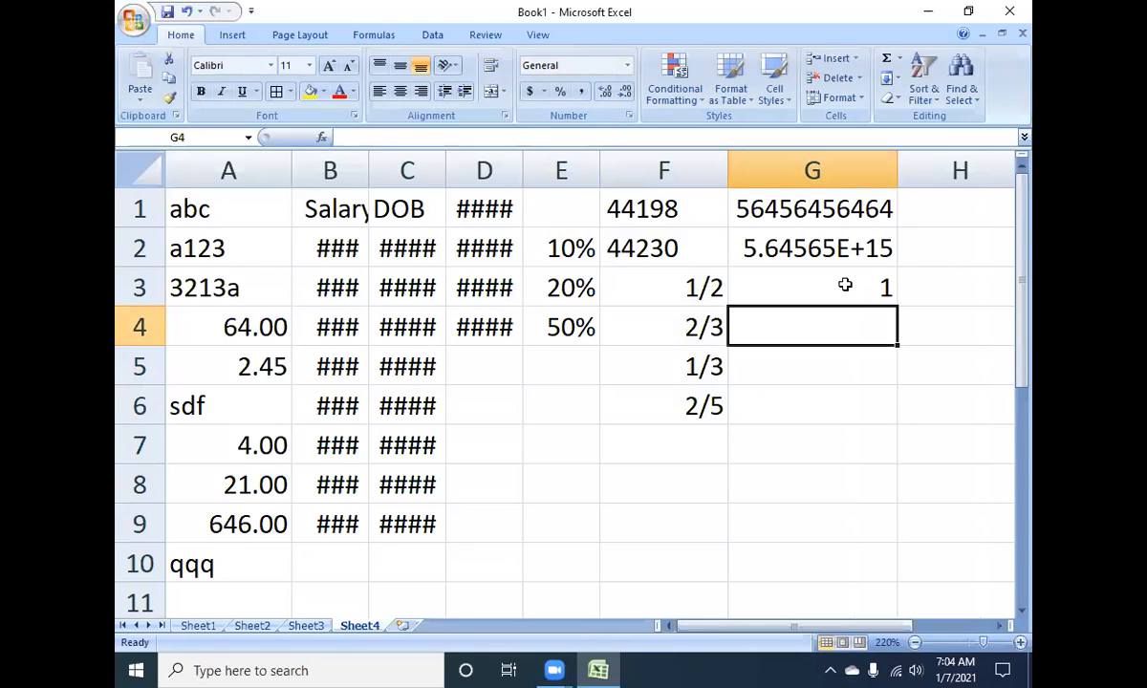
- Format the whole of column G with the Scientific number format
click(836, 167)
click(627, 65)
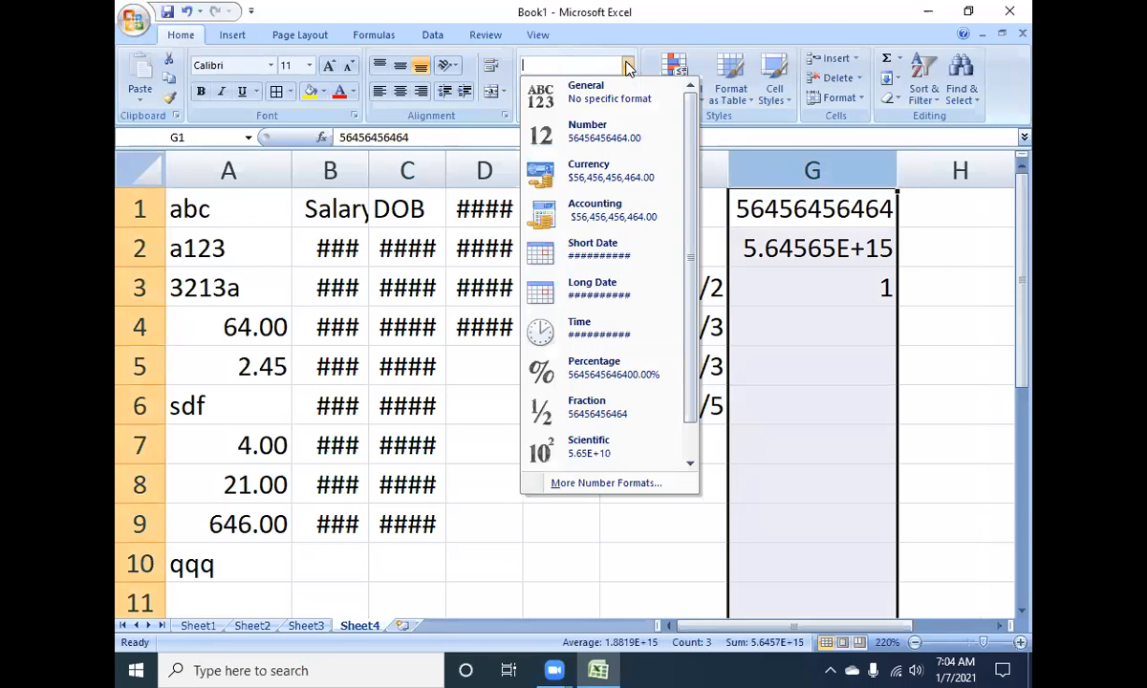
click(608, 446)
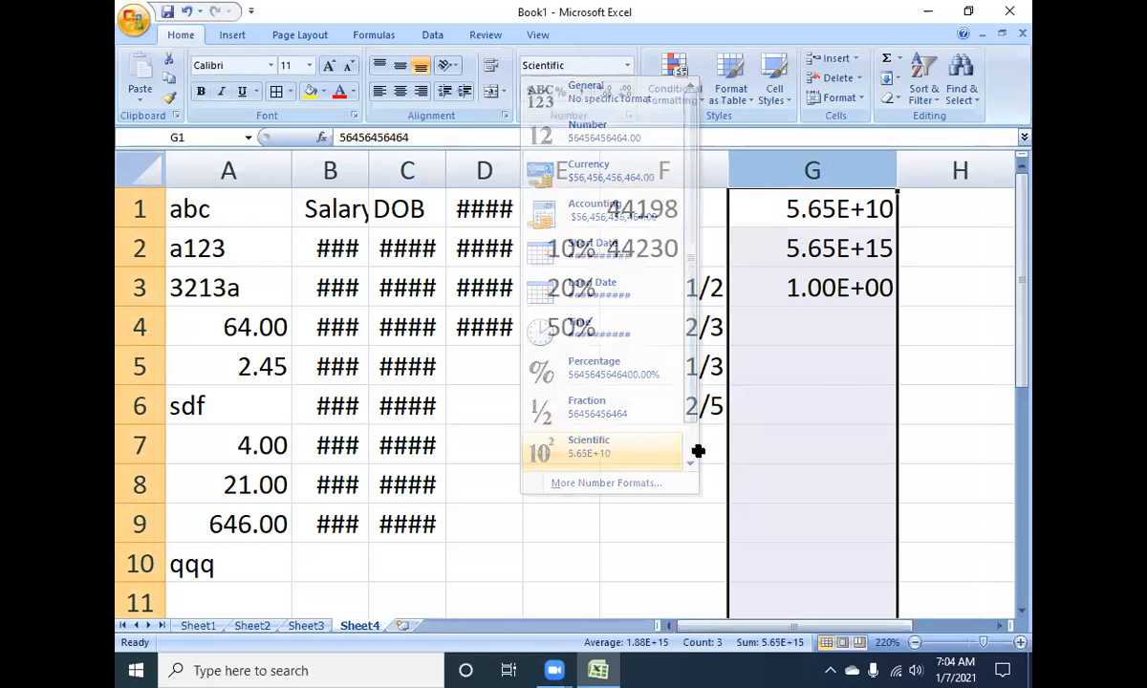
click(849, 325)
text(564)
key(Return)
text(231)
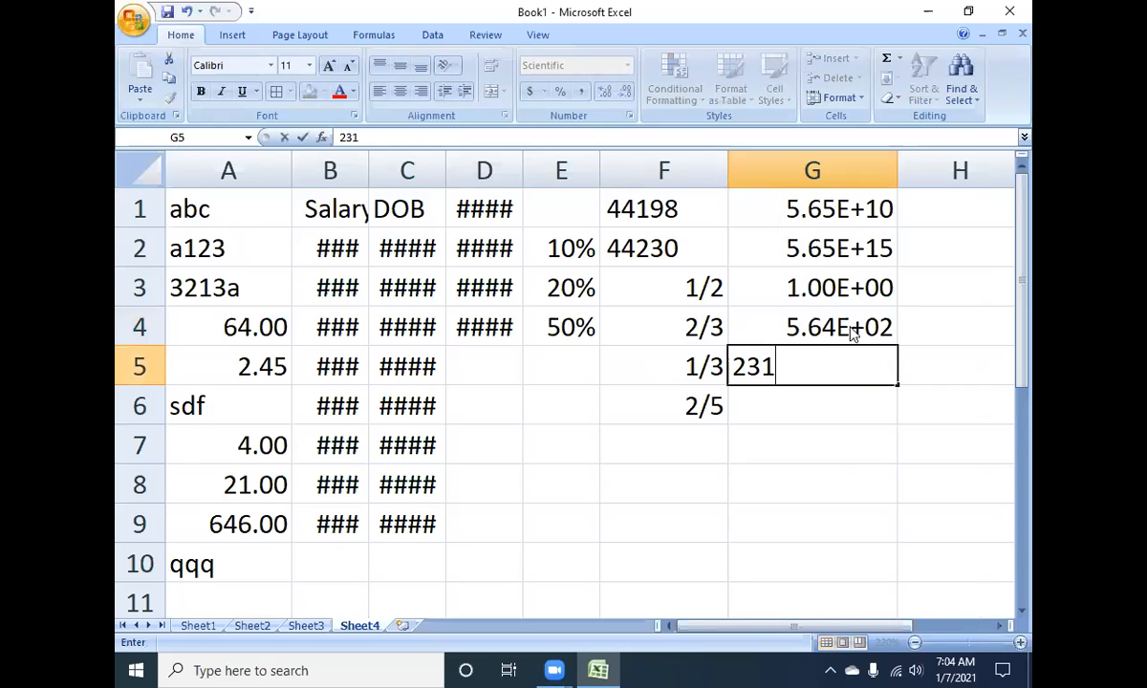
text(2312313)
key(Return)
text(5454)
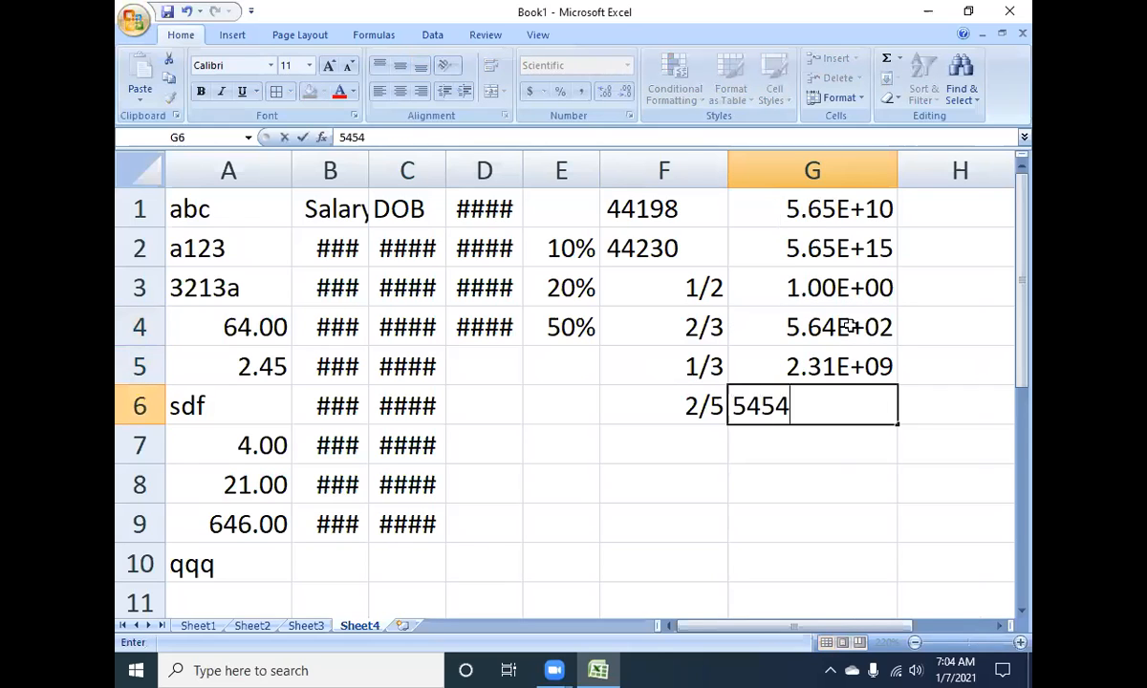
text(6456465465)
key(Return)
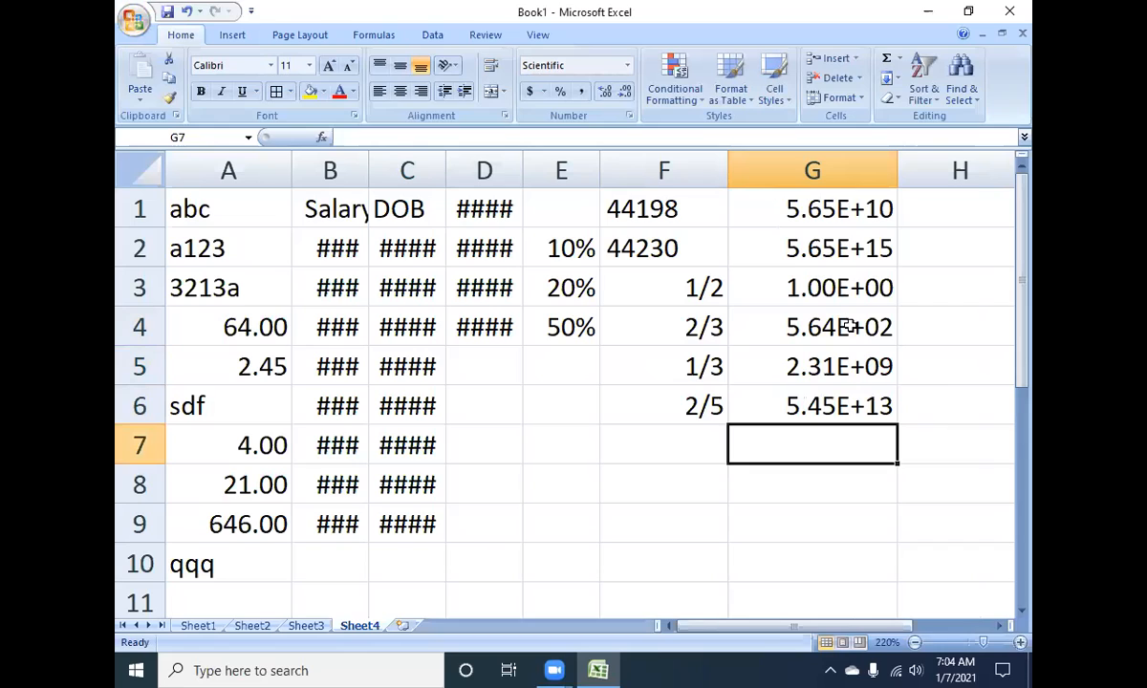
- Narrow column G until it is too small for its scientific values
click(890, 167)
drag(893, 166, 833, 164)
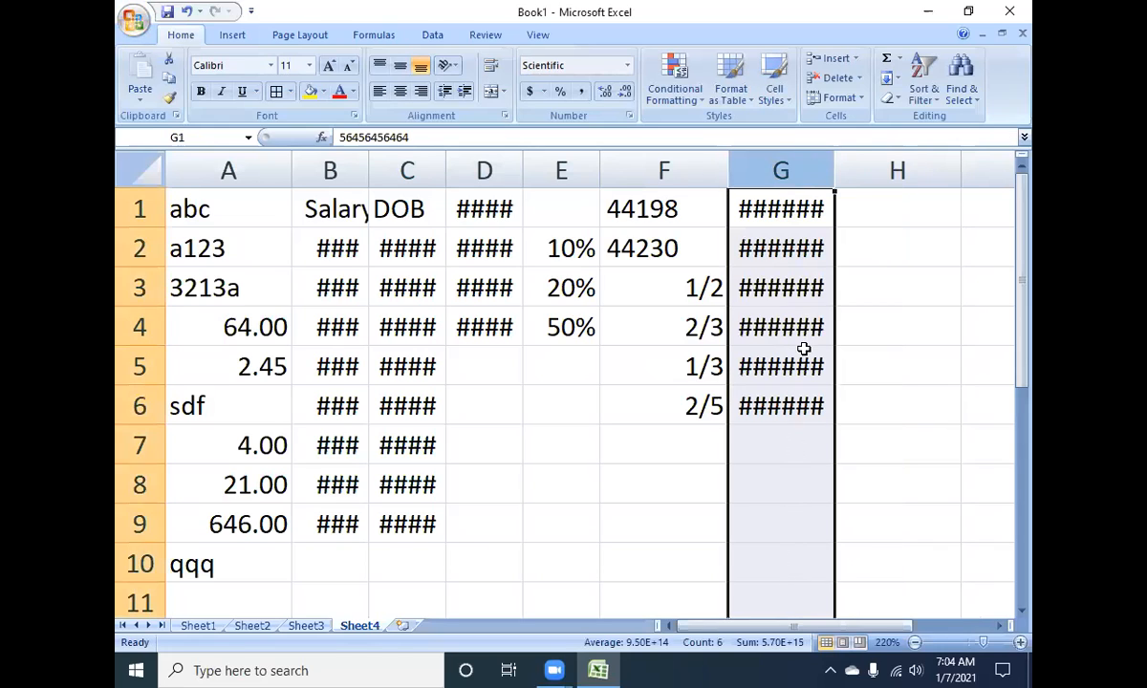
click(866, 220)
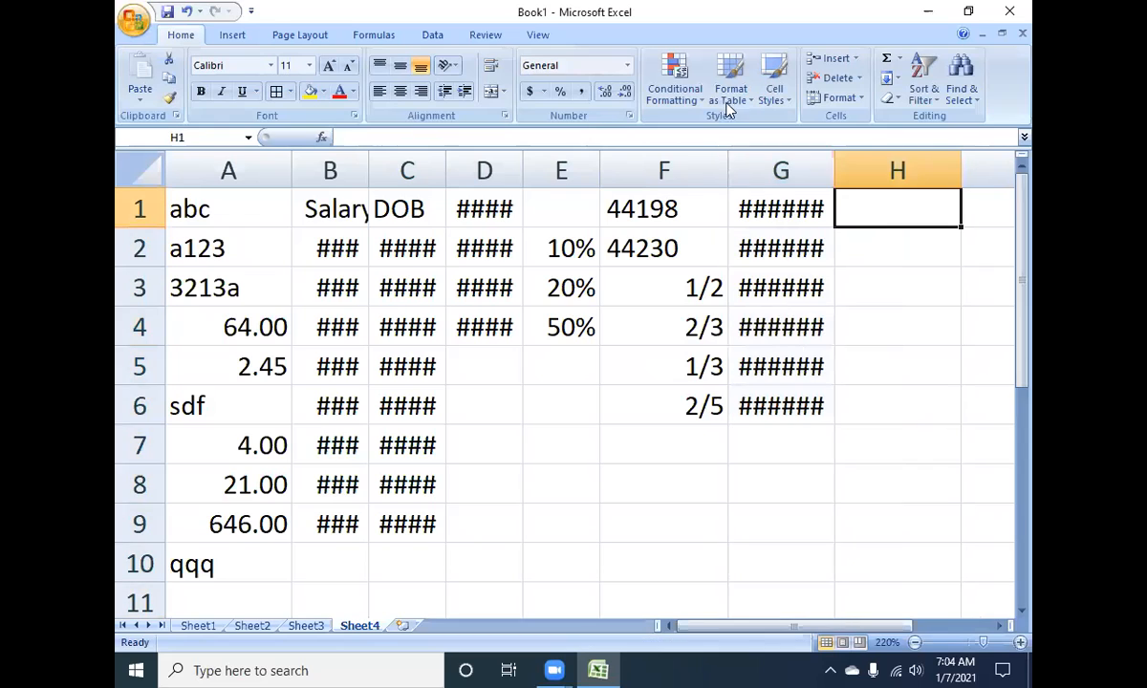
click(628, 65)
scroll(617, 306, down, 1)
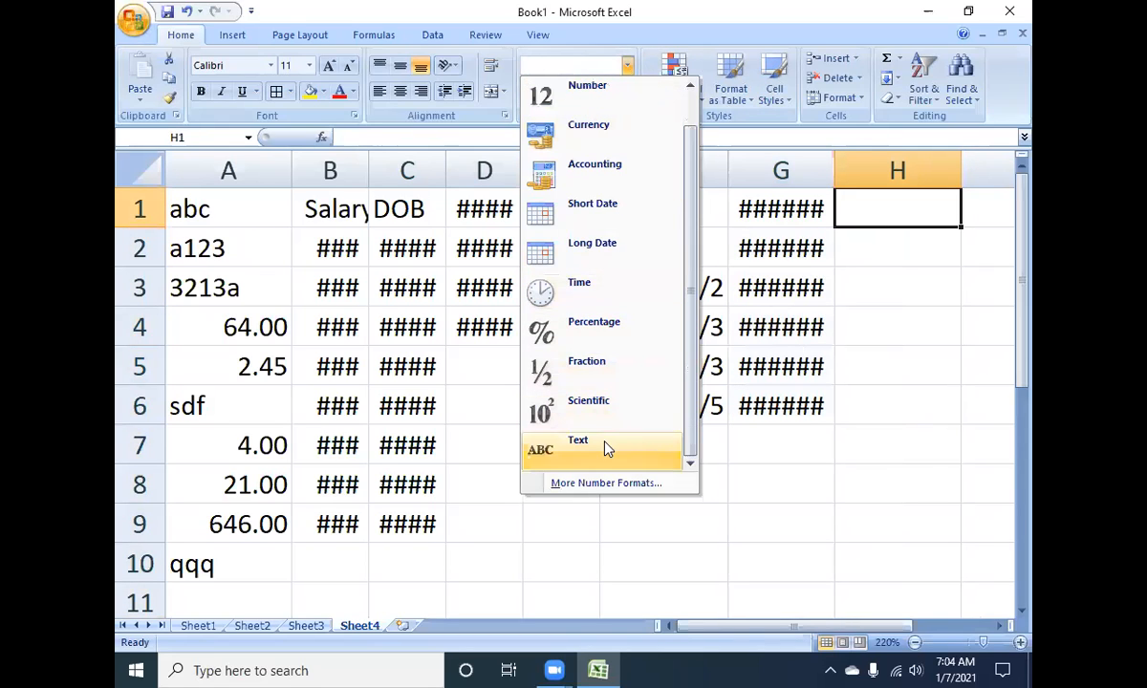
click(954, 204)
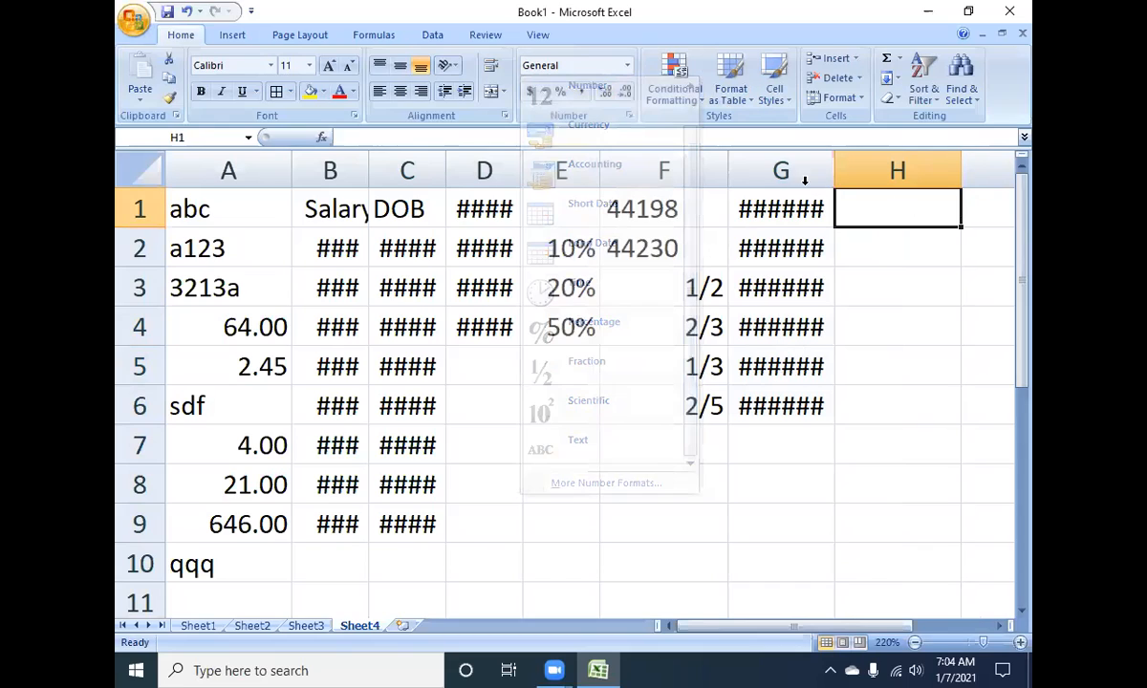
- Narrow column G a little further and widen column H slightly
drag(834, 169, 813, 169)
drag(939, 170, 967, 170)
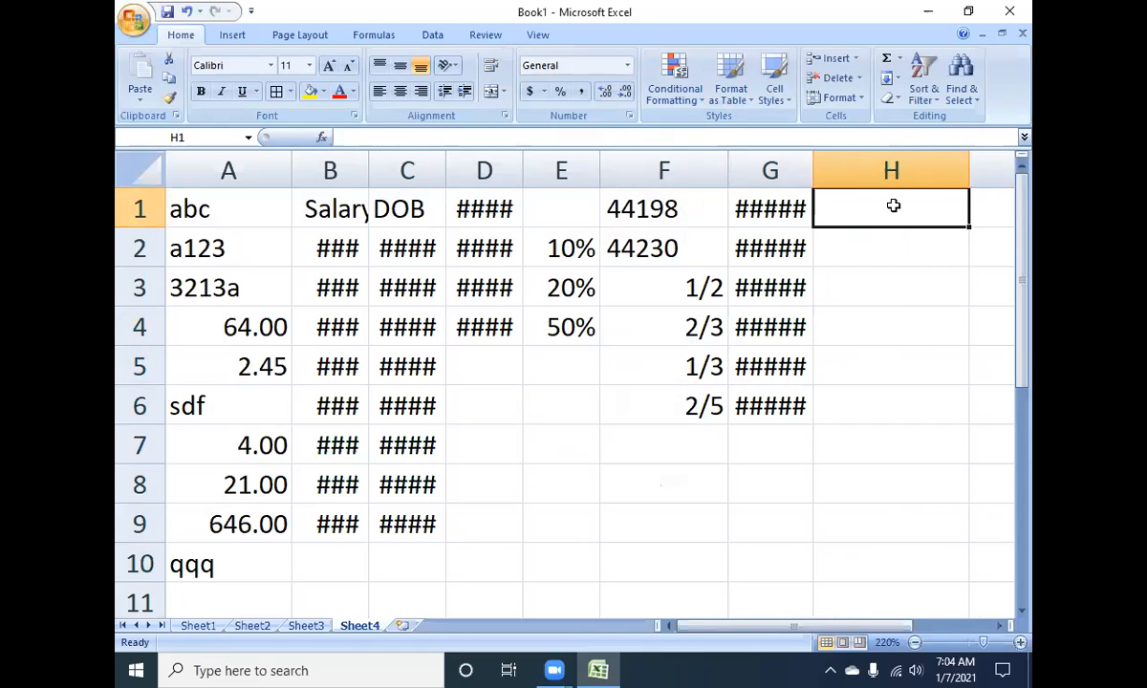
text(000012)
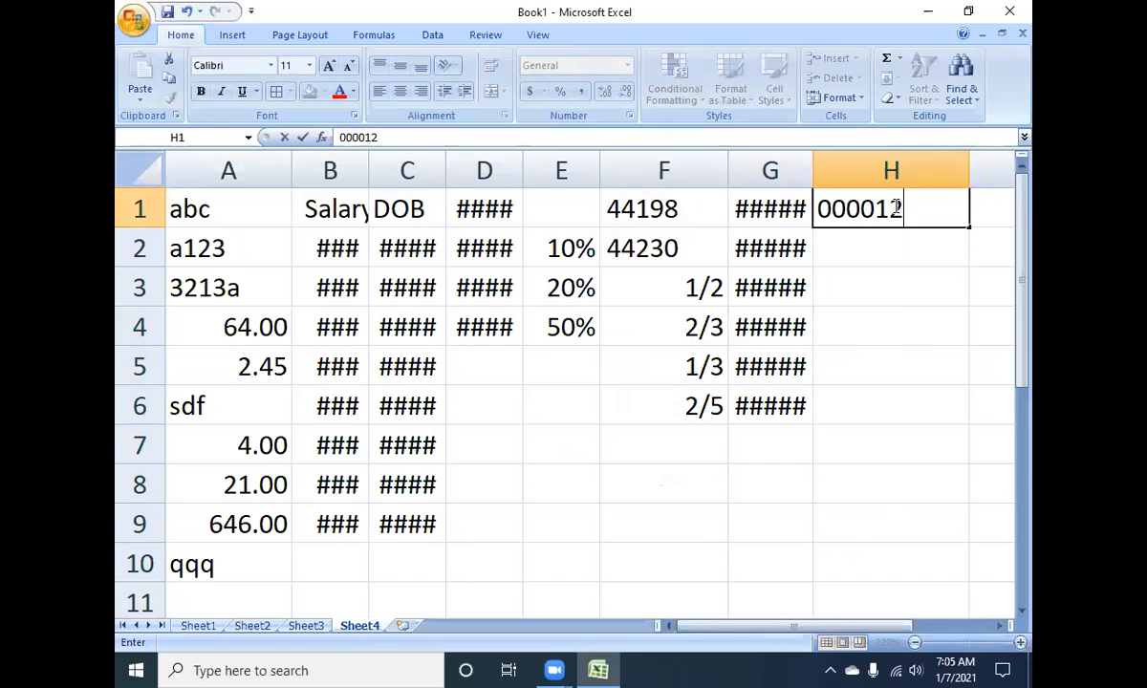
text(121212)
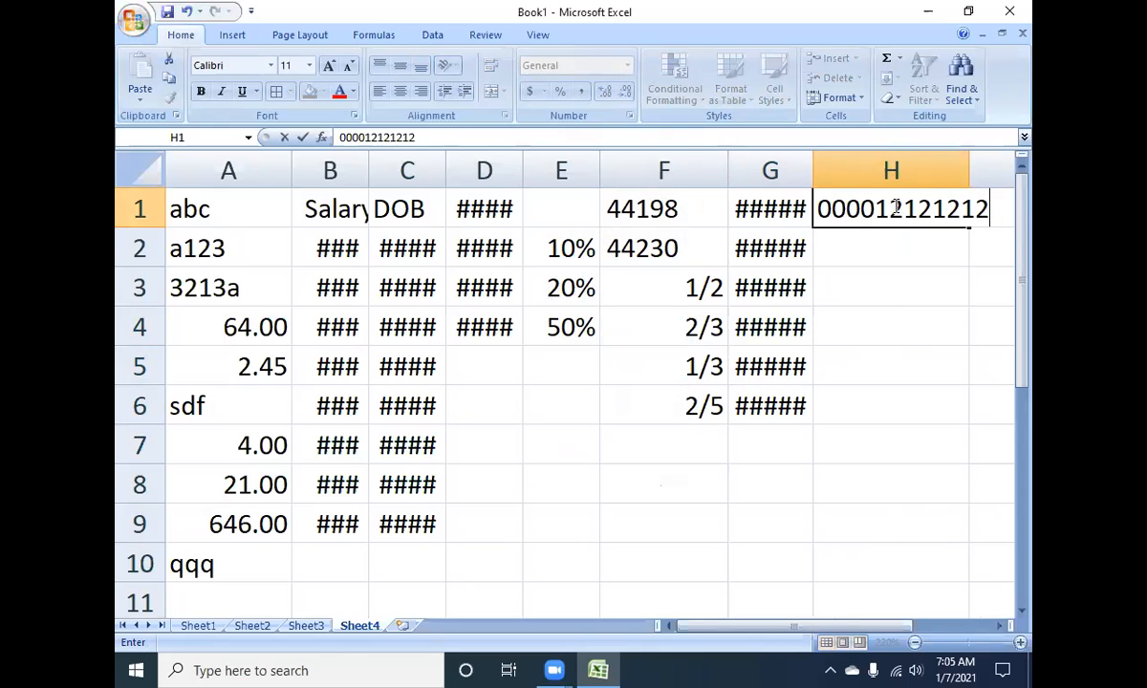
key(Return)
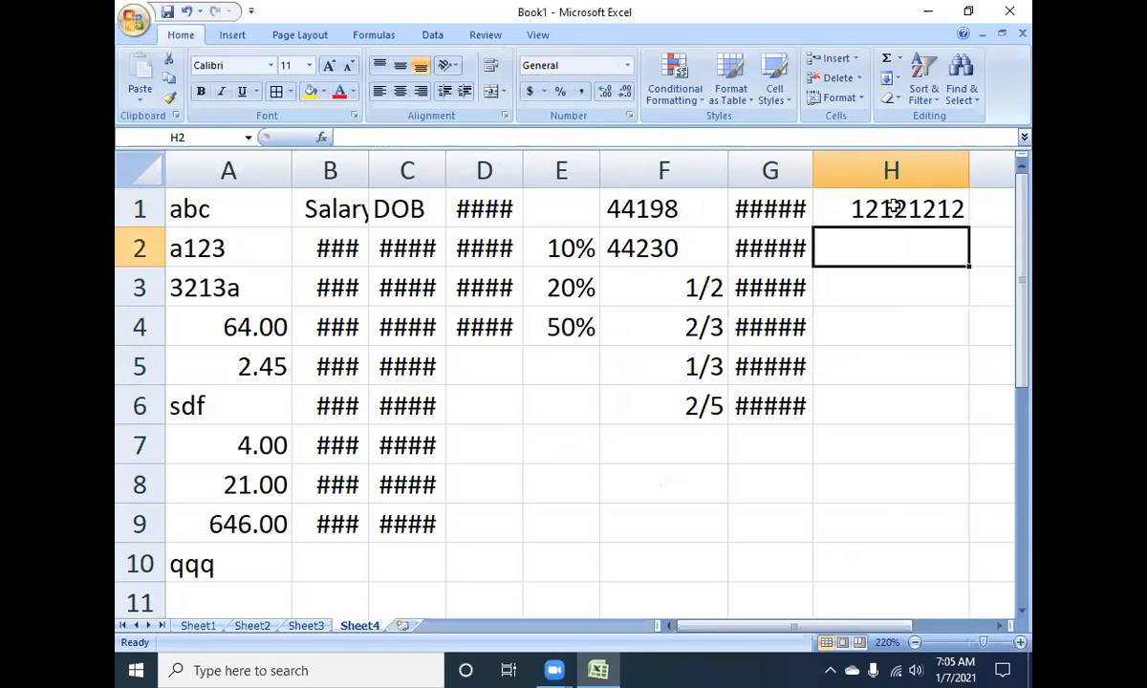
text(0000001)
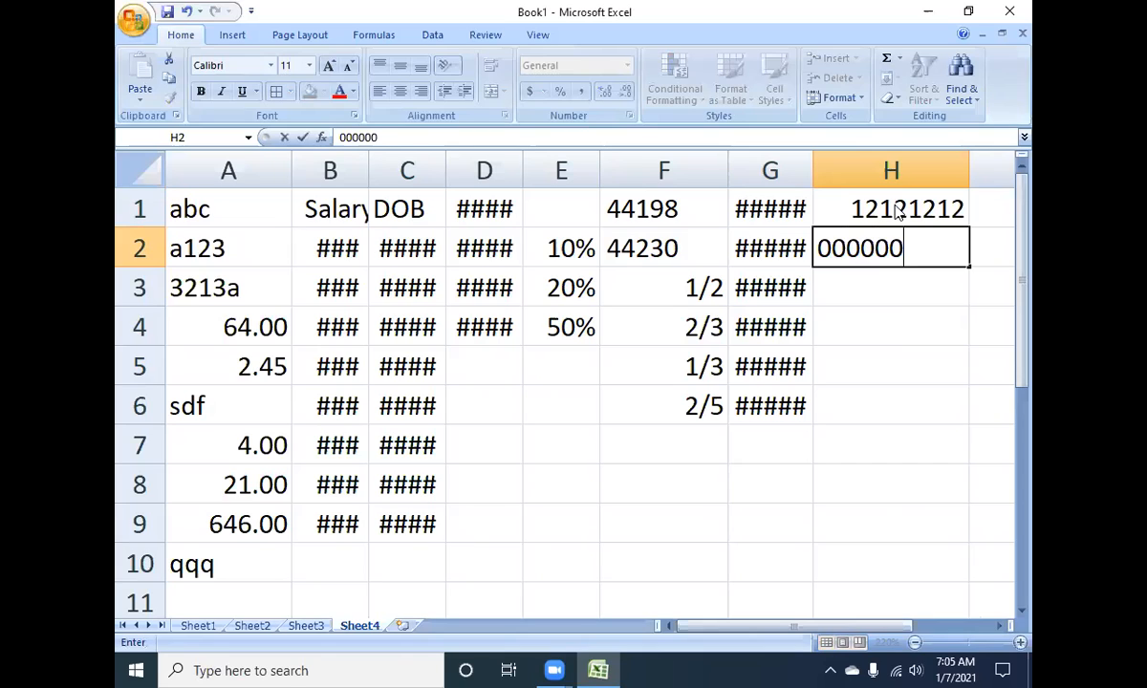
key(Return)
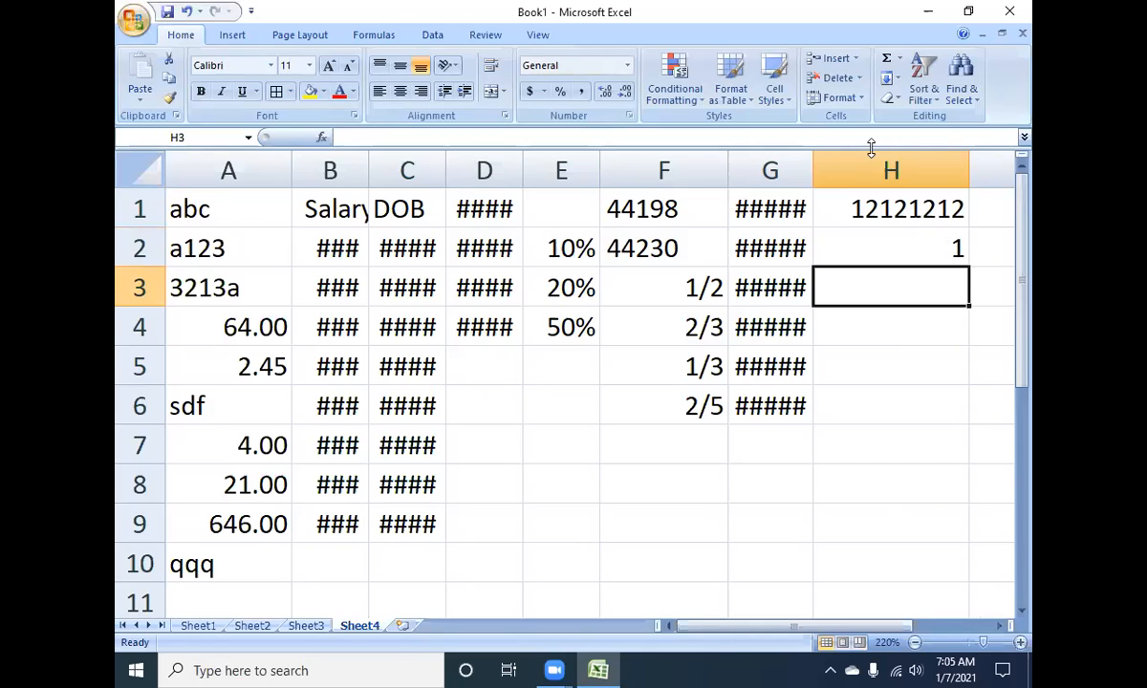
- Apply the Text number format to column H and enter 0001 in cell H3
click(874, 165)
click(625, 65)
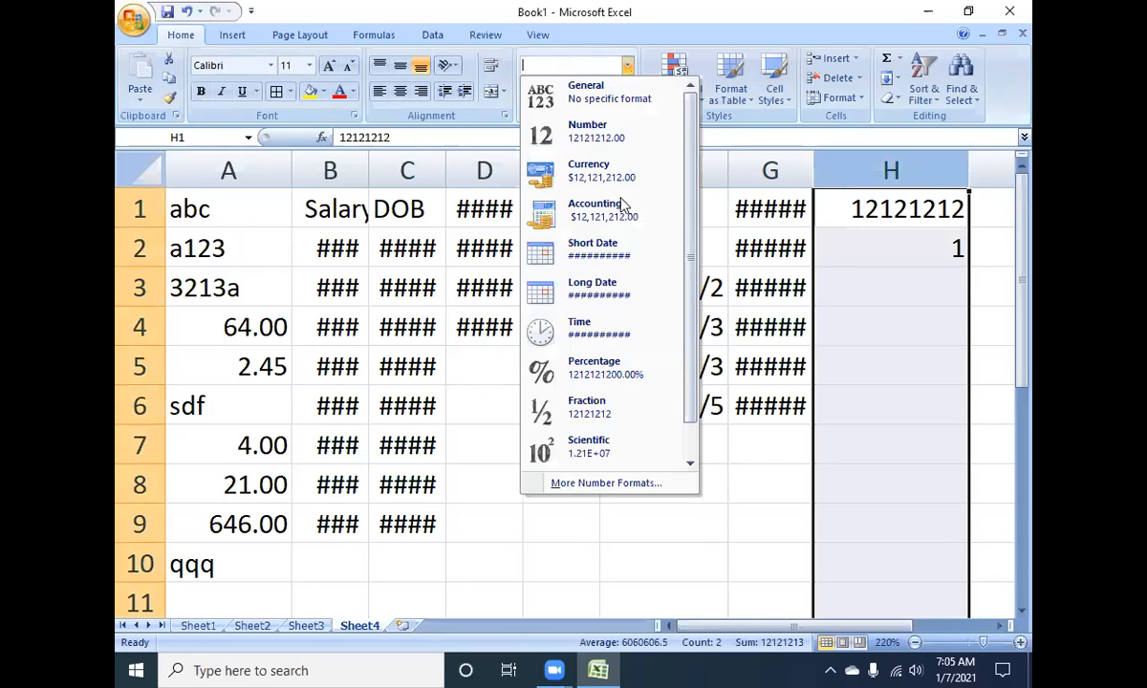
click(890, 288)
text(00)
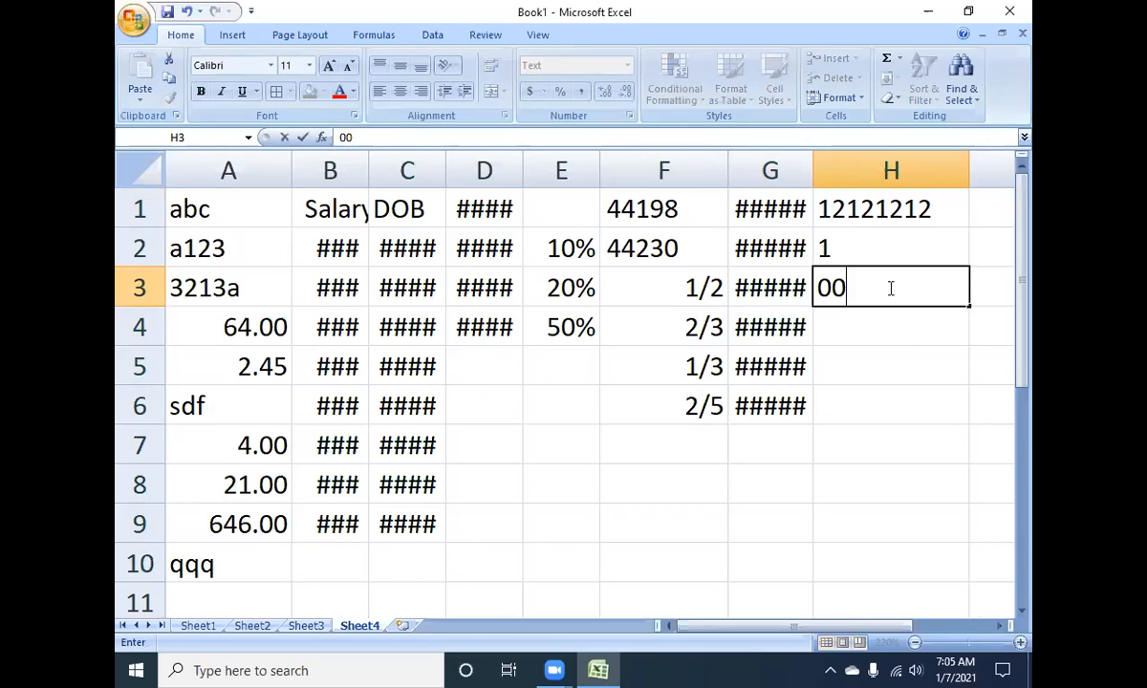
text(01)
key(Return)
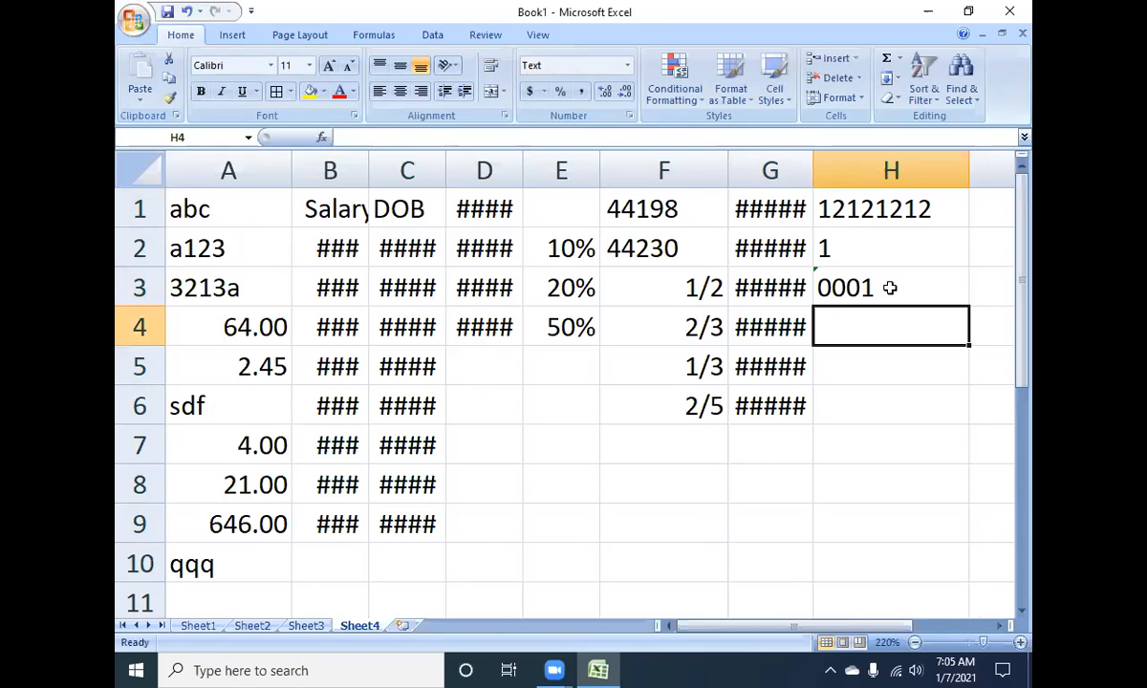
text(00002)
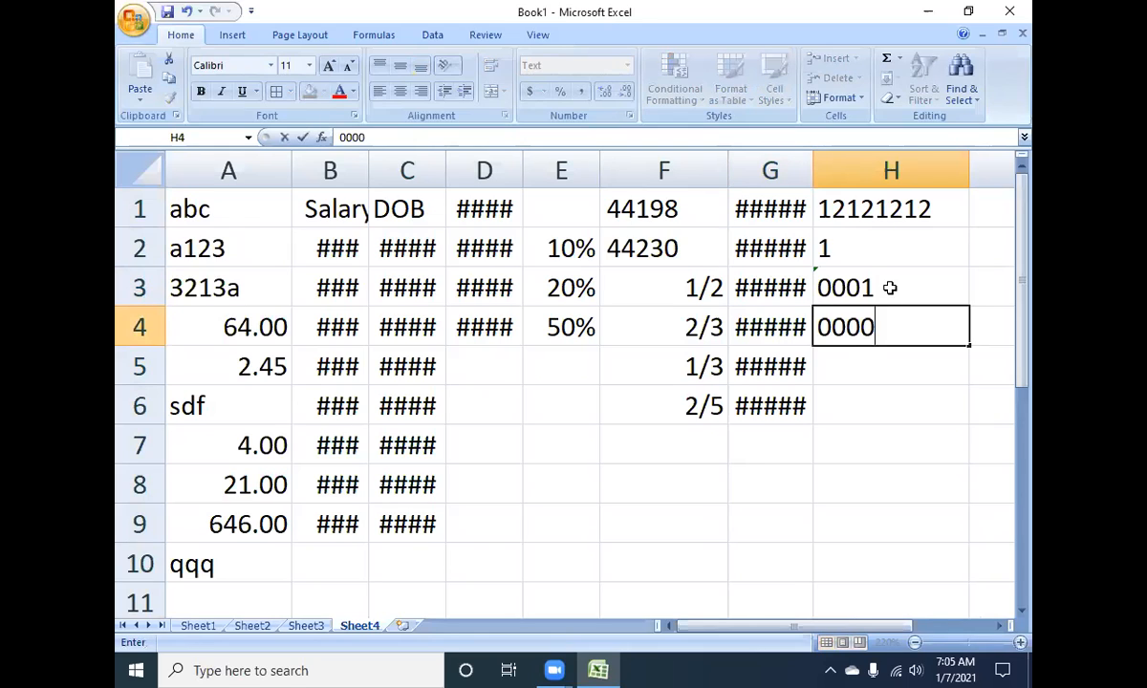
key(Return)
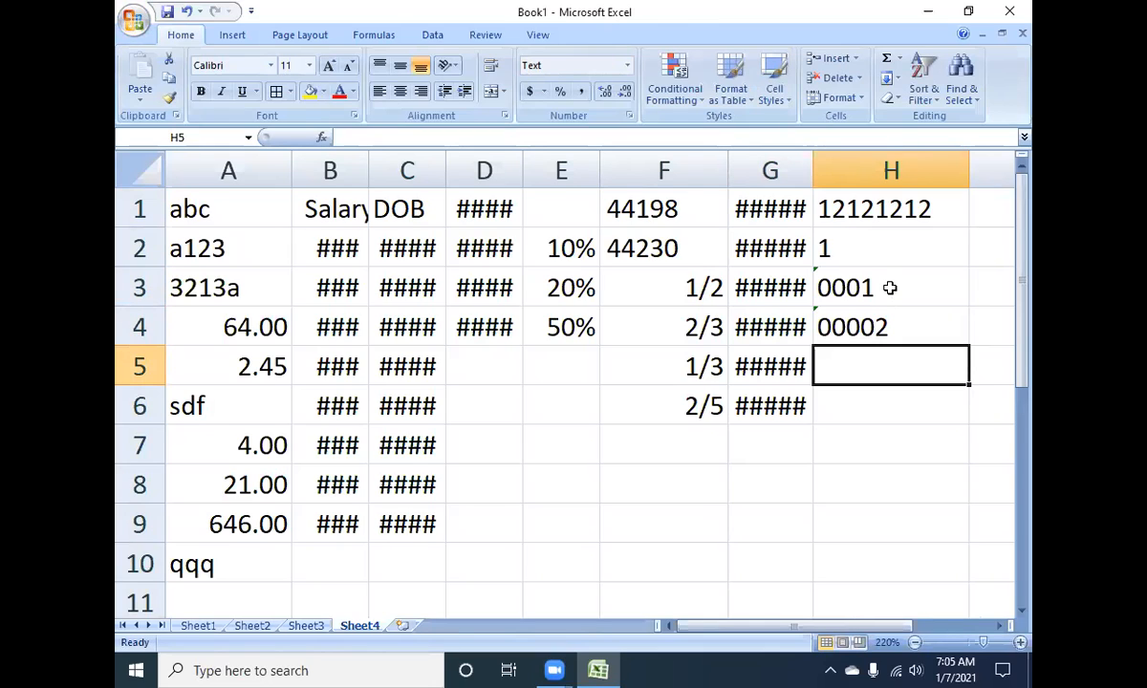
text(00005)
key(Return)
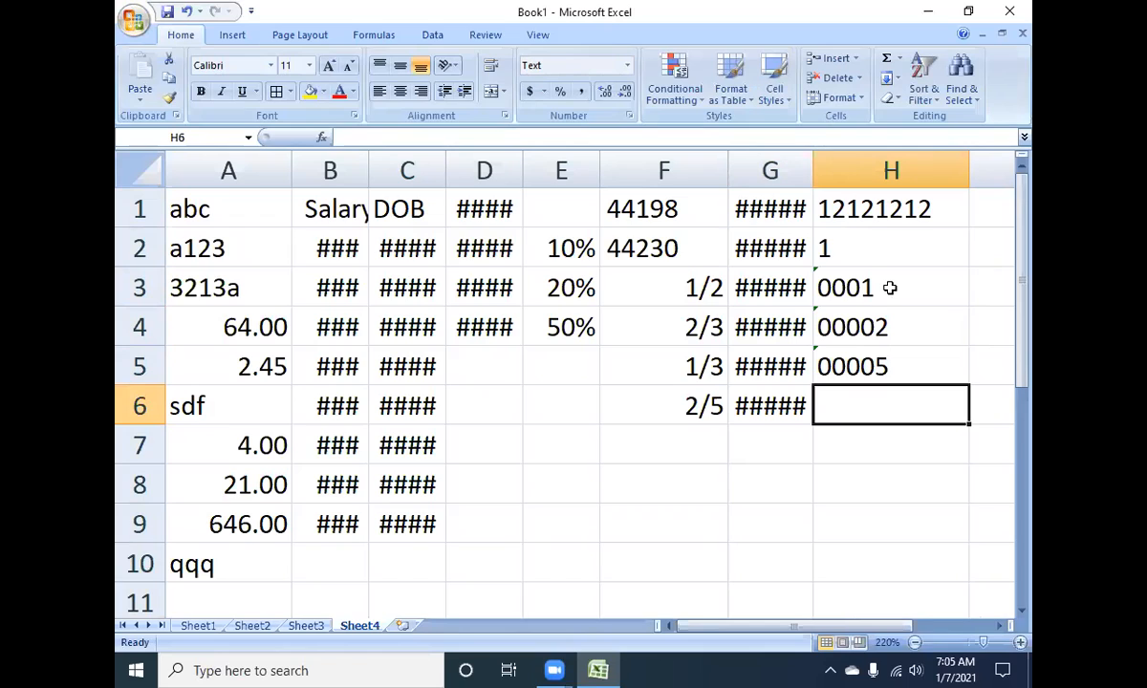
text(000012121)
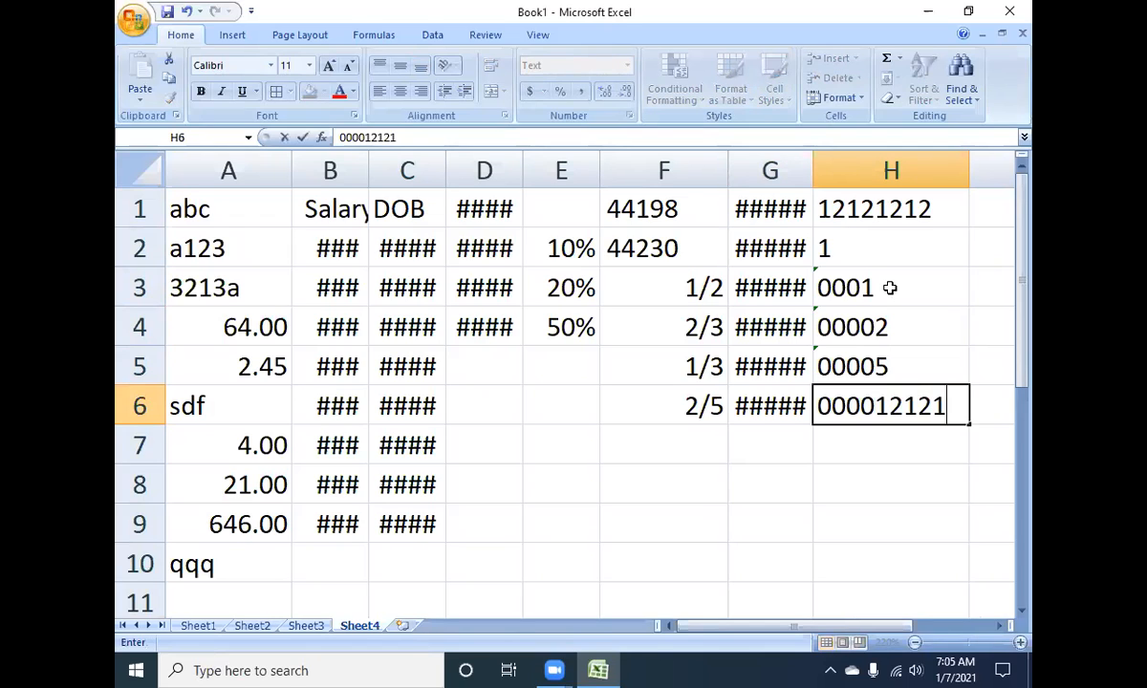
text(2123)
key(BackSpace)
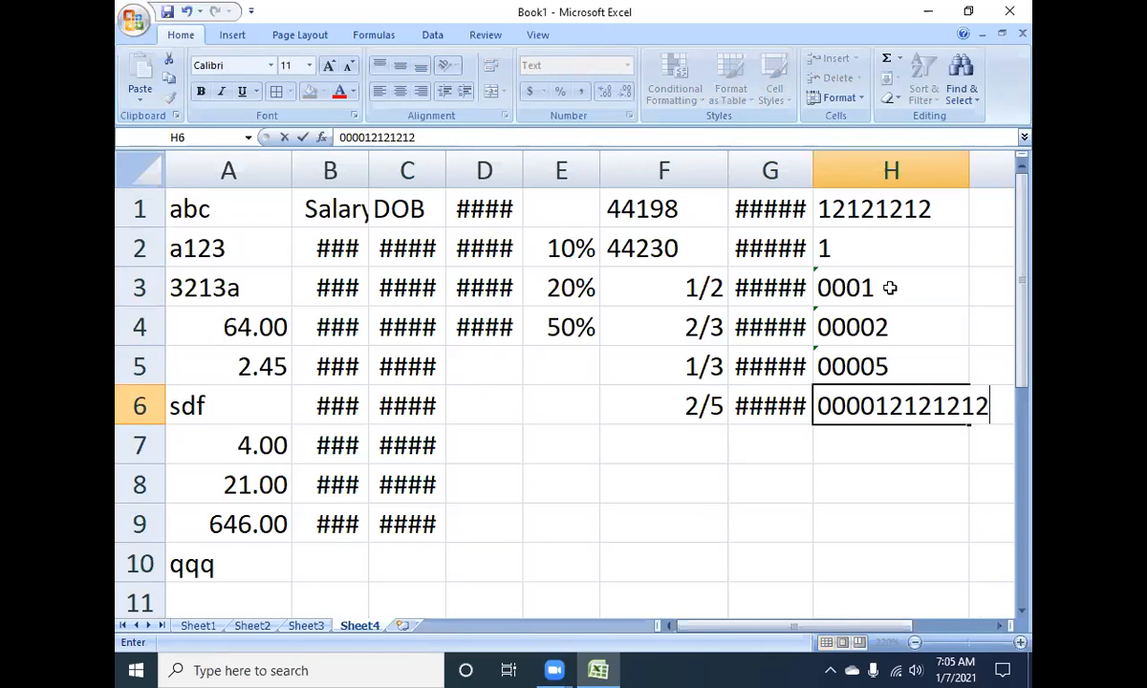
key(Return)
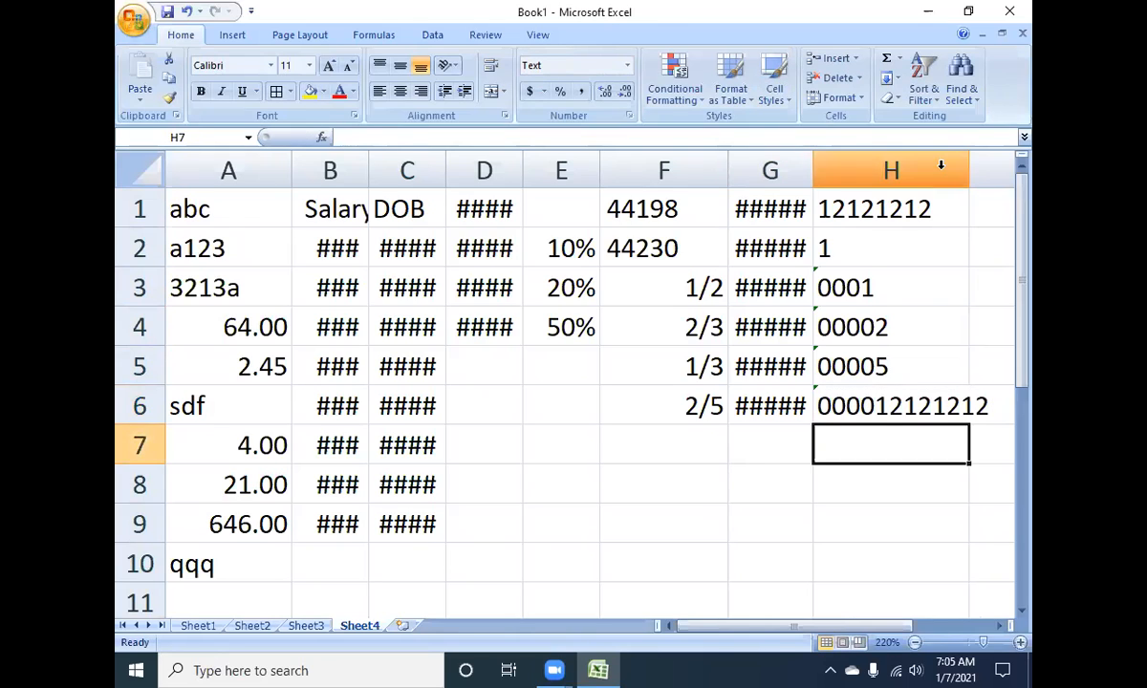
click(926, 165)
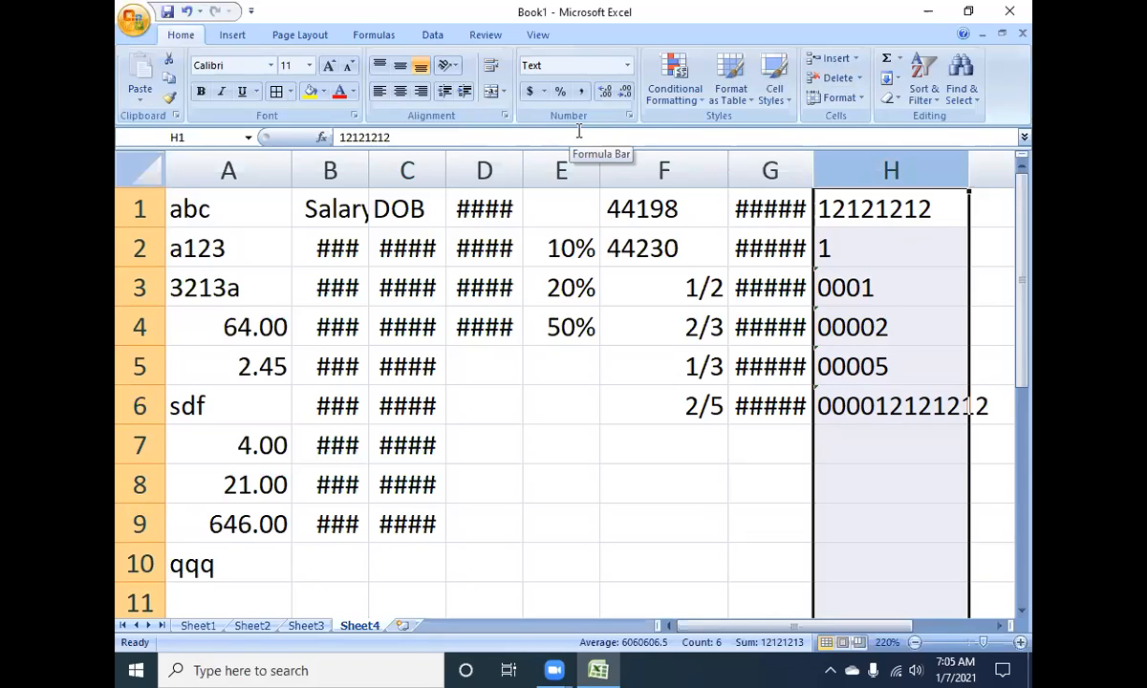
click(628, 66)
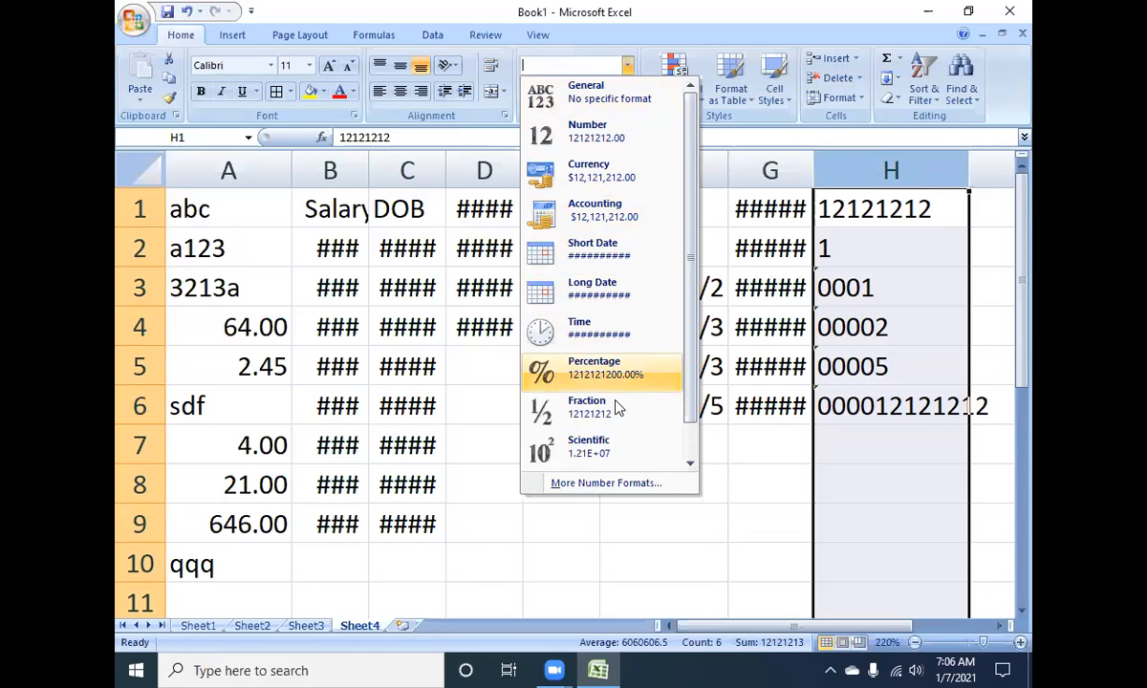
scroll(617, 449, down, 1)
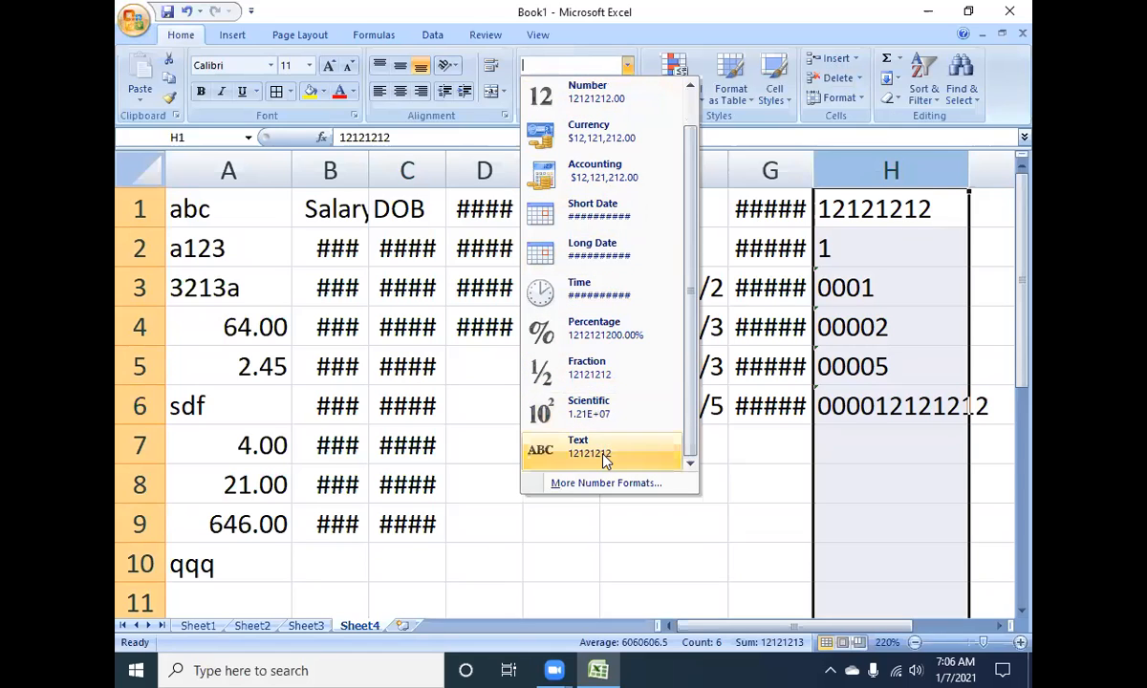
click(683, 543)
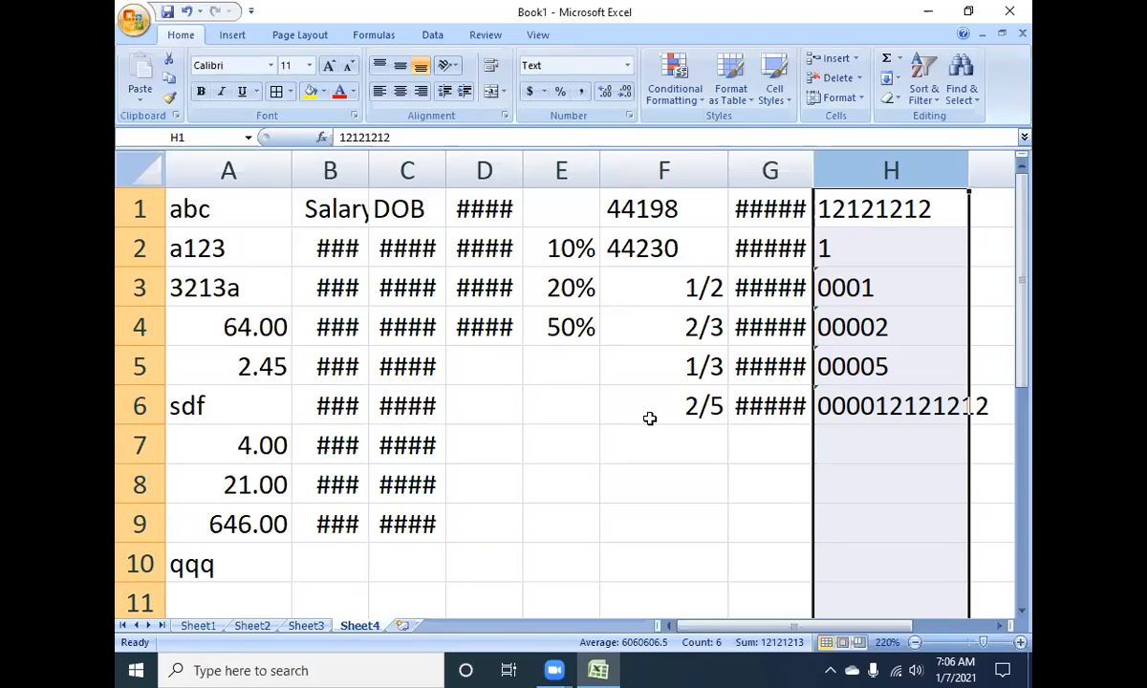
click(554, 670)
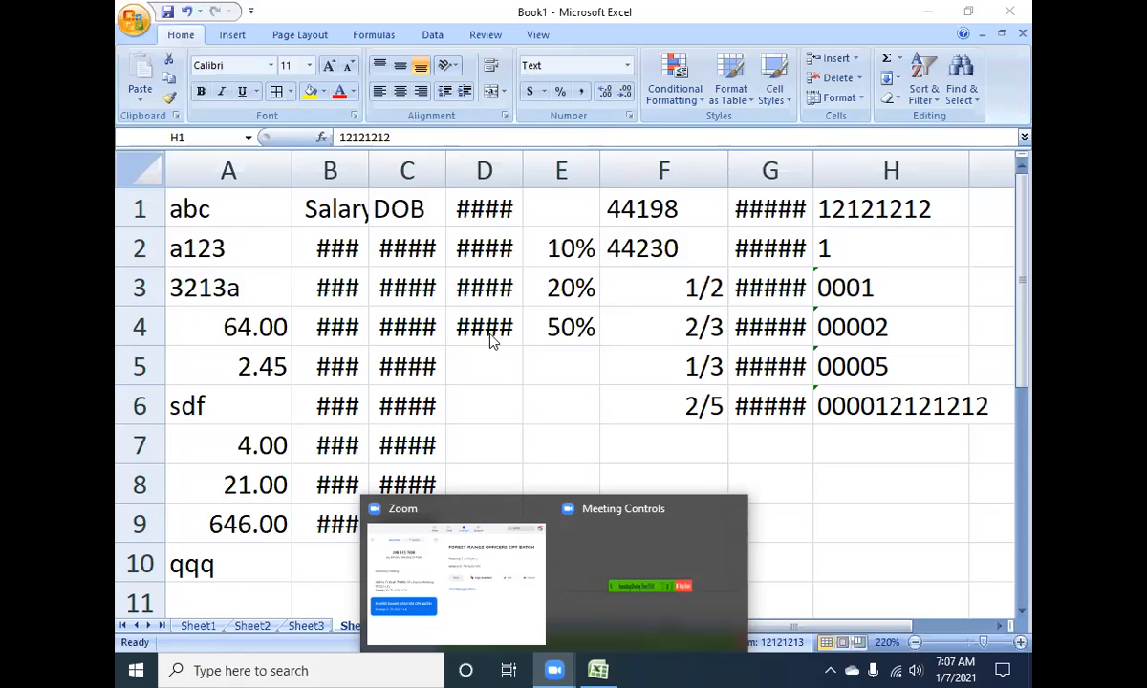
click(606, 669)
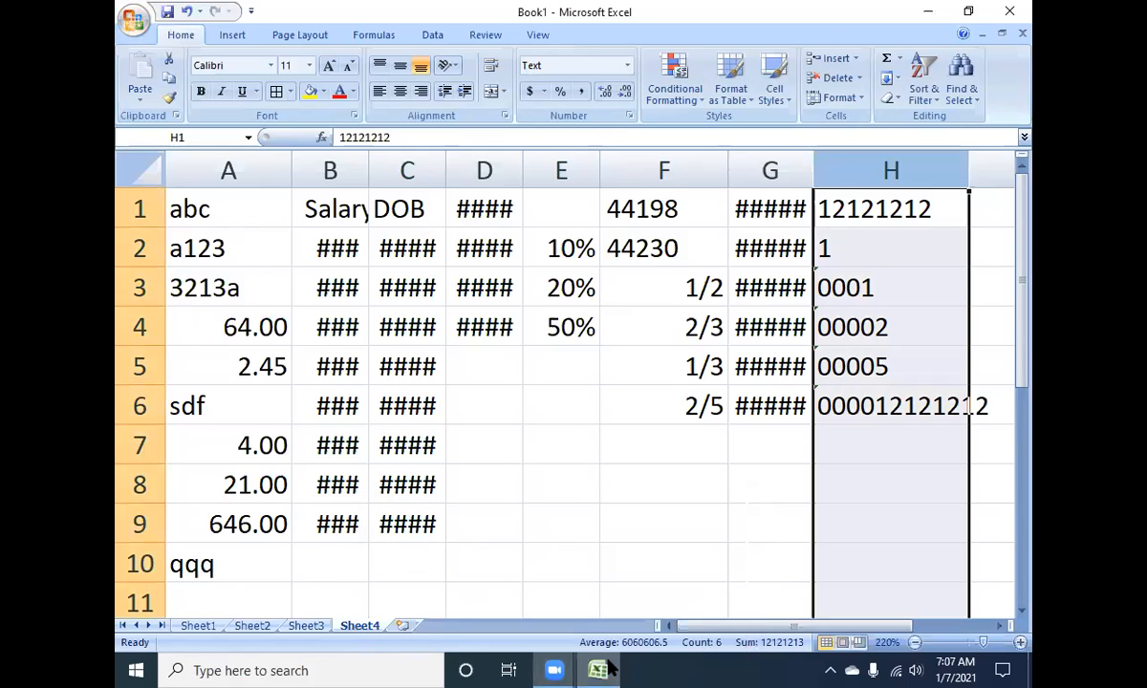
click(554, 670)
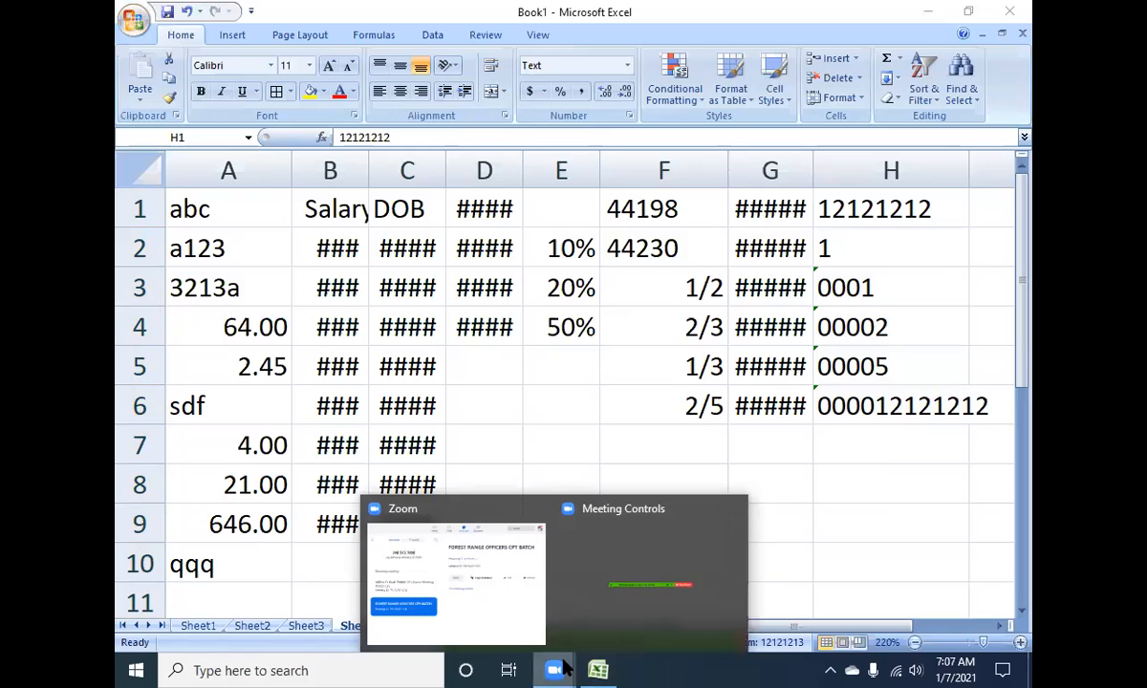
click(594, 395)
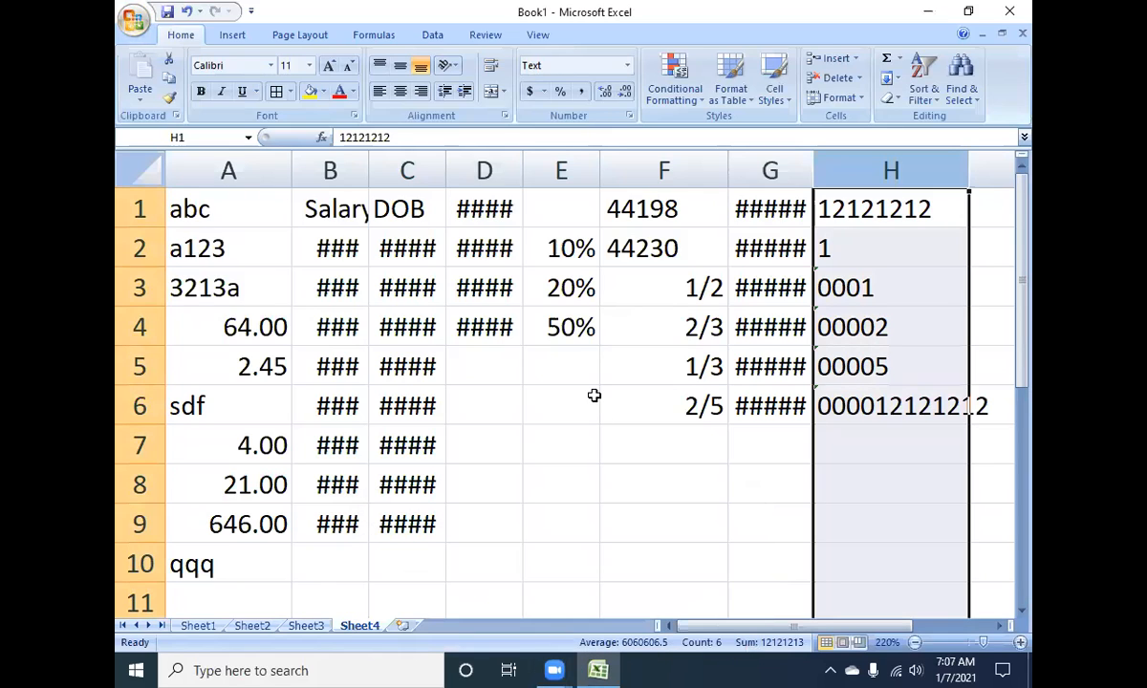
click(594, 394)
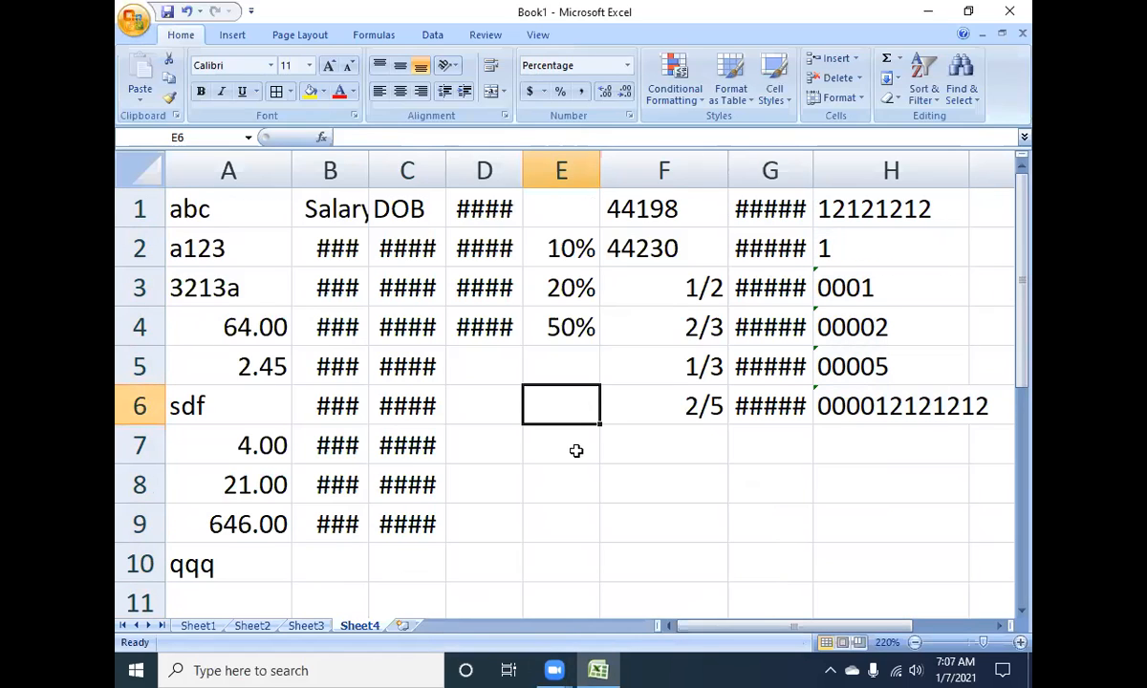
- Enter hyderabad in cell D13 and autofit the width of column D
scroll(577, 450, down, 2)
click(525, 453)
click(501, 447)
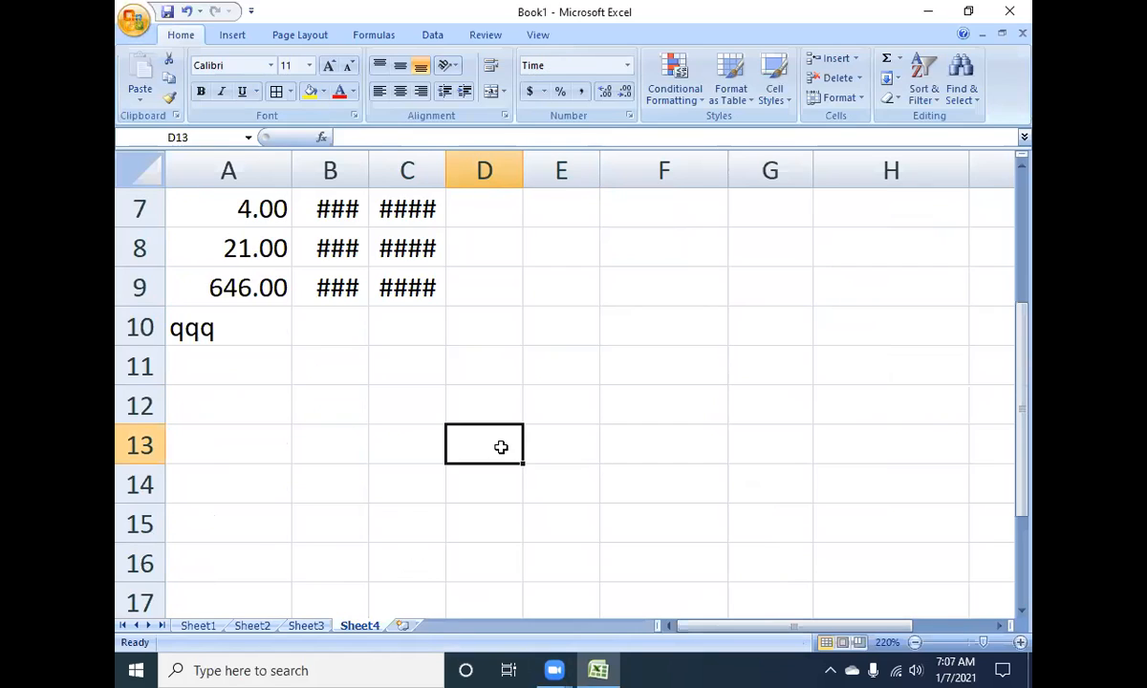
text(h)
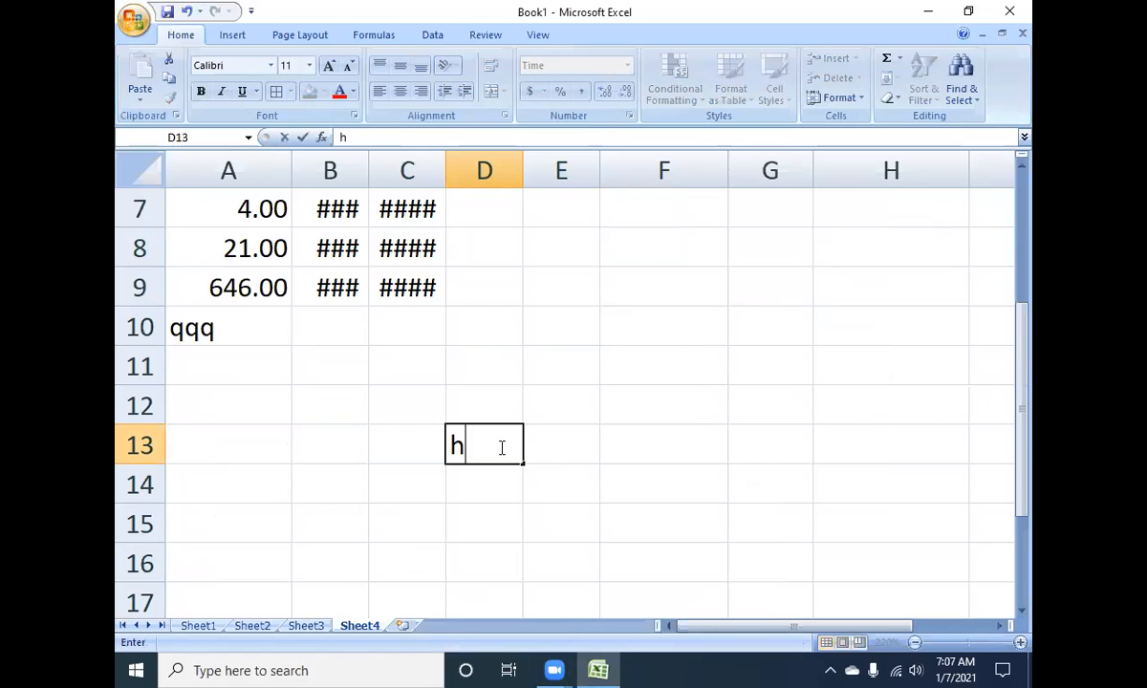
text(yderabad)
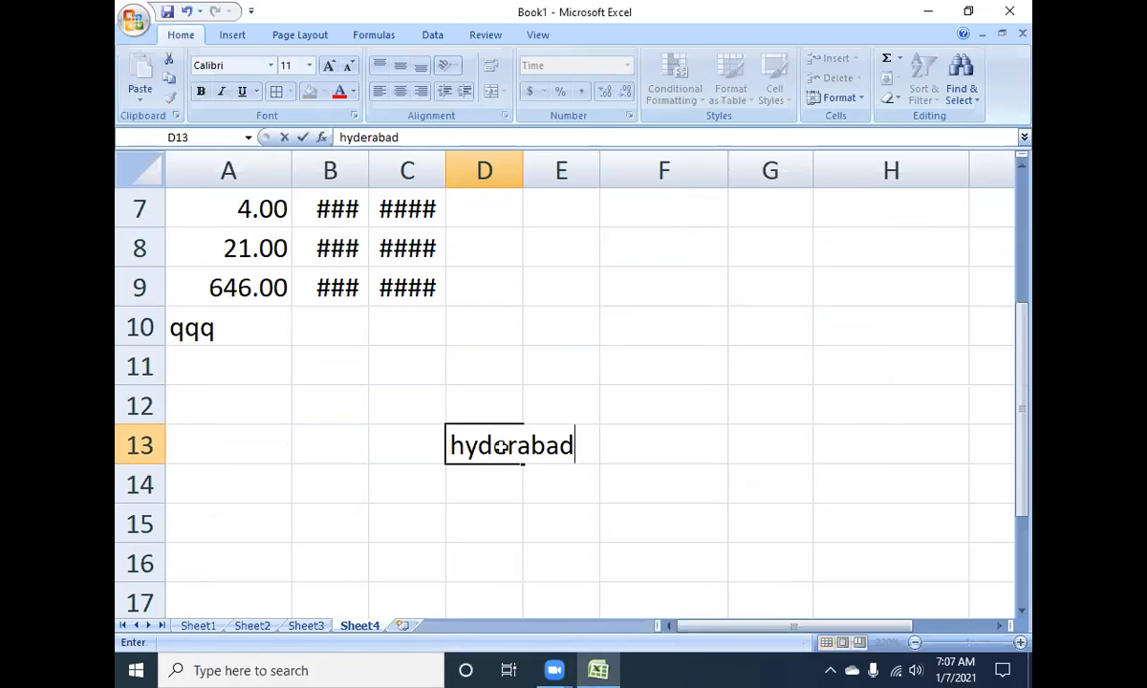
key(Tab)
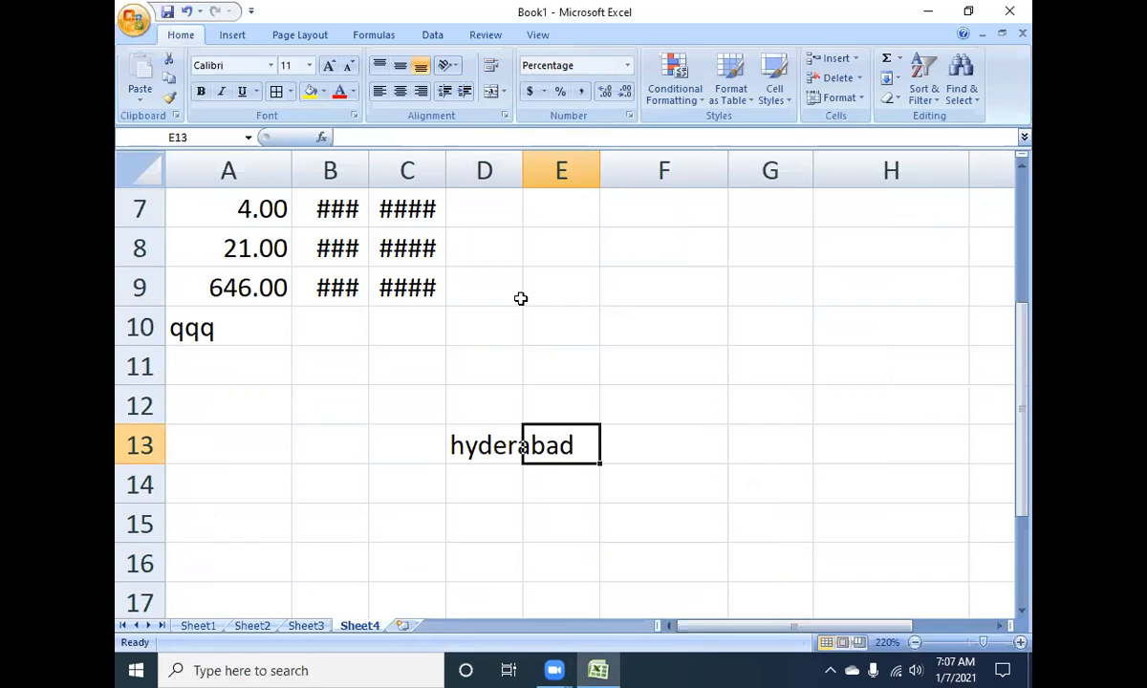
double_click(523, 172)
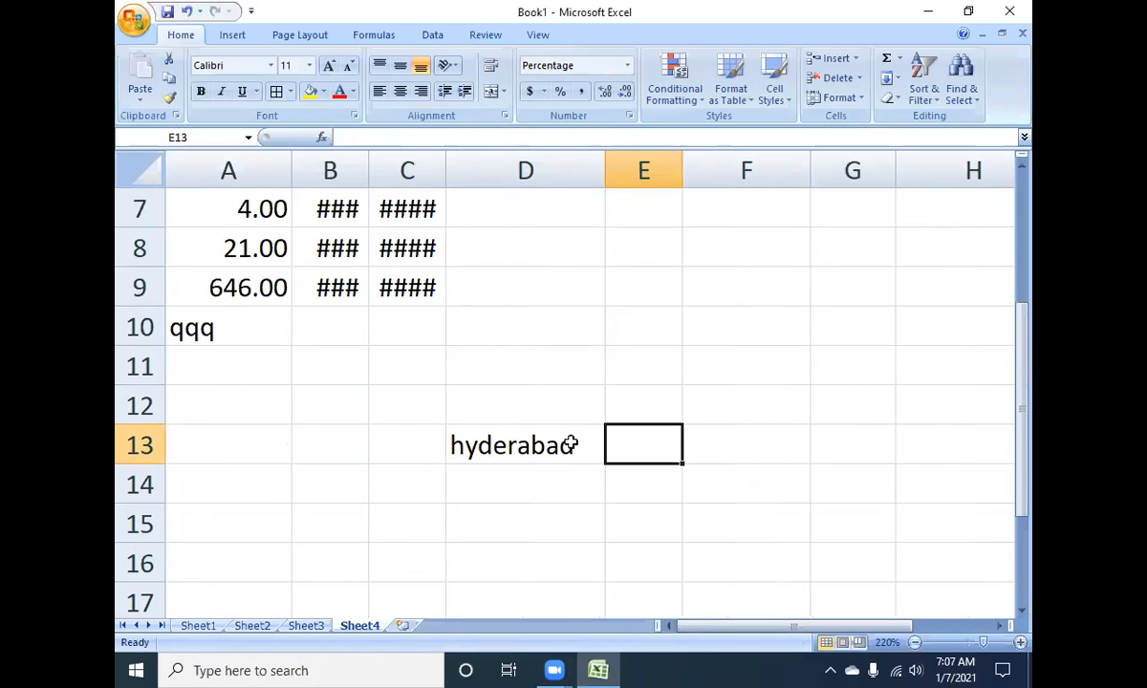
- Convert the text of D13 to capitals in cell E13 with the formula =UPPER(D13)
text(=upper)
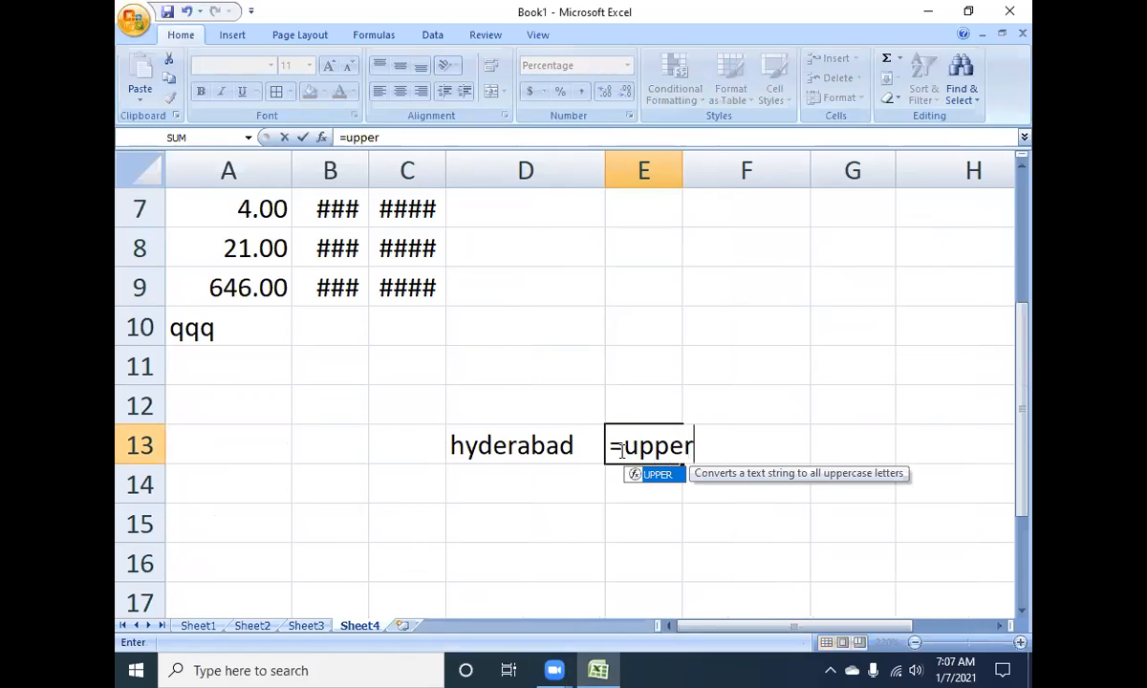
key(Tab)
key(Left)
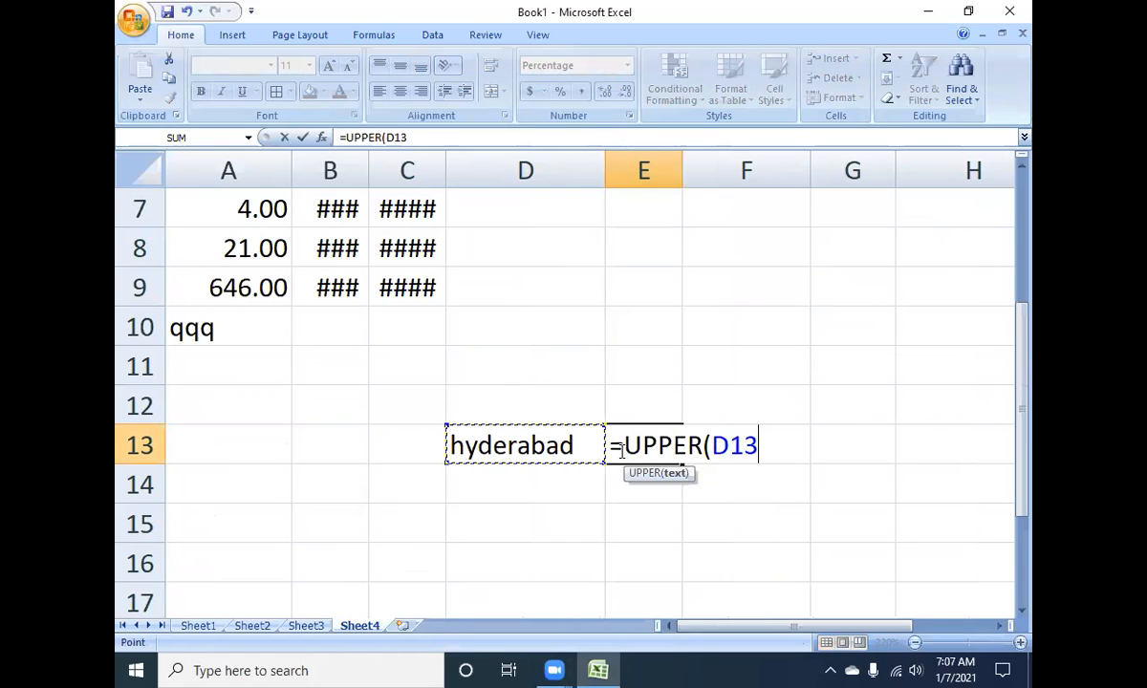
text())
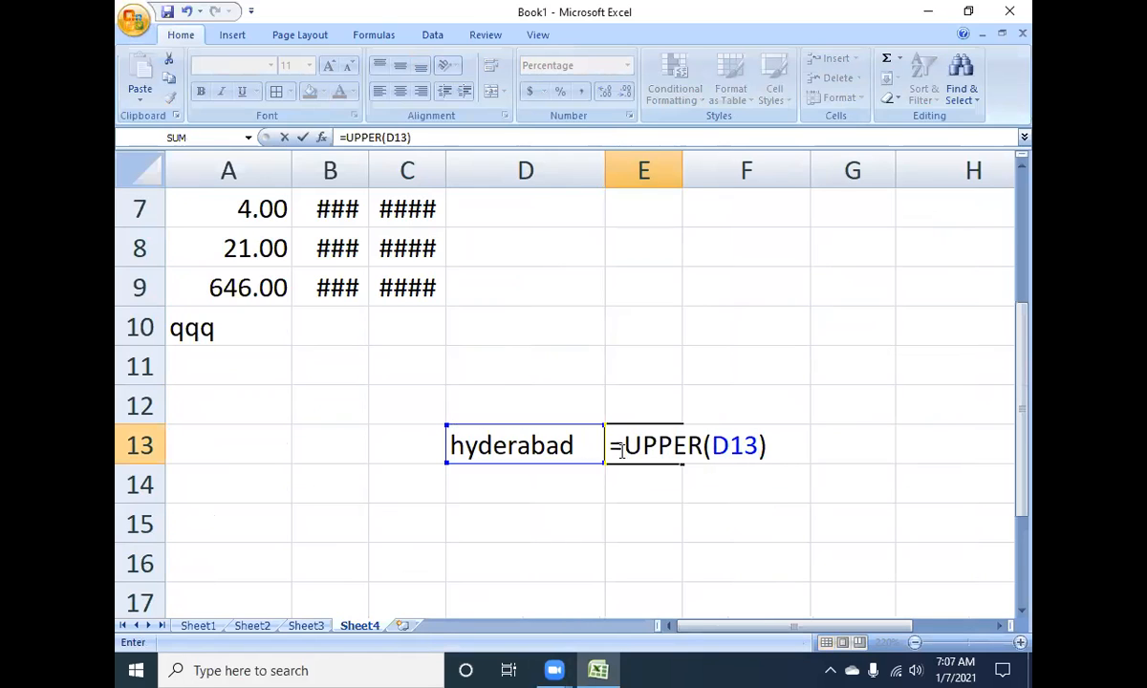
key(Return)
click(618, 451)
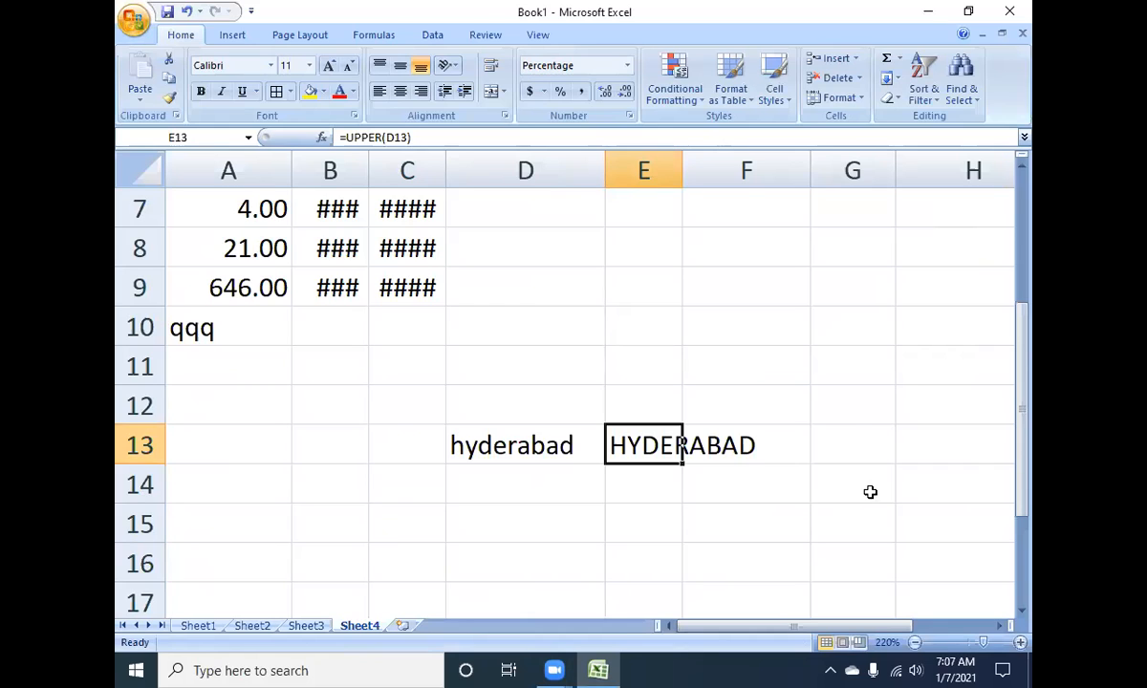
scroll(681, 437, up, 2)
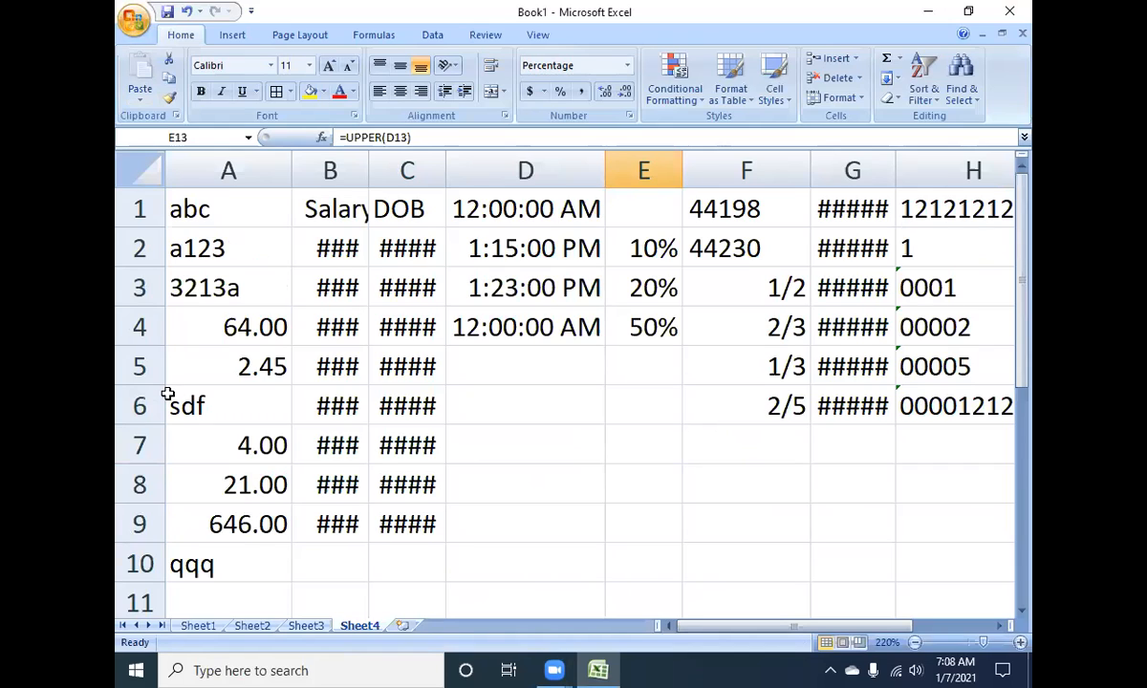
click(529, 656)
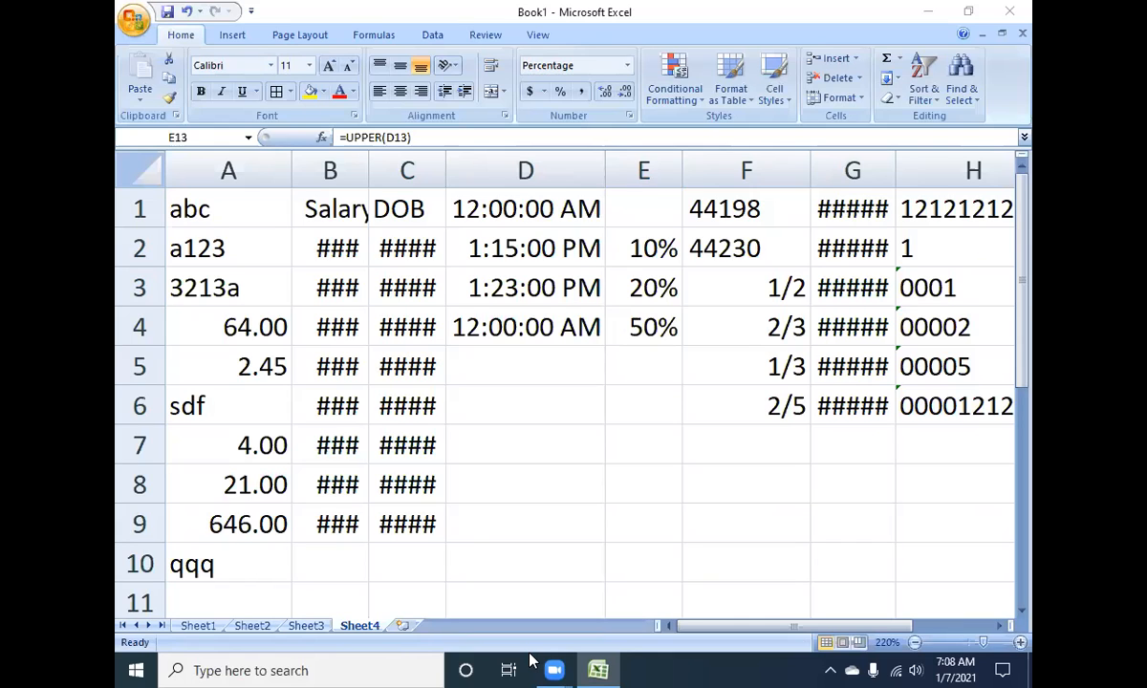
key(super)
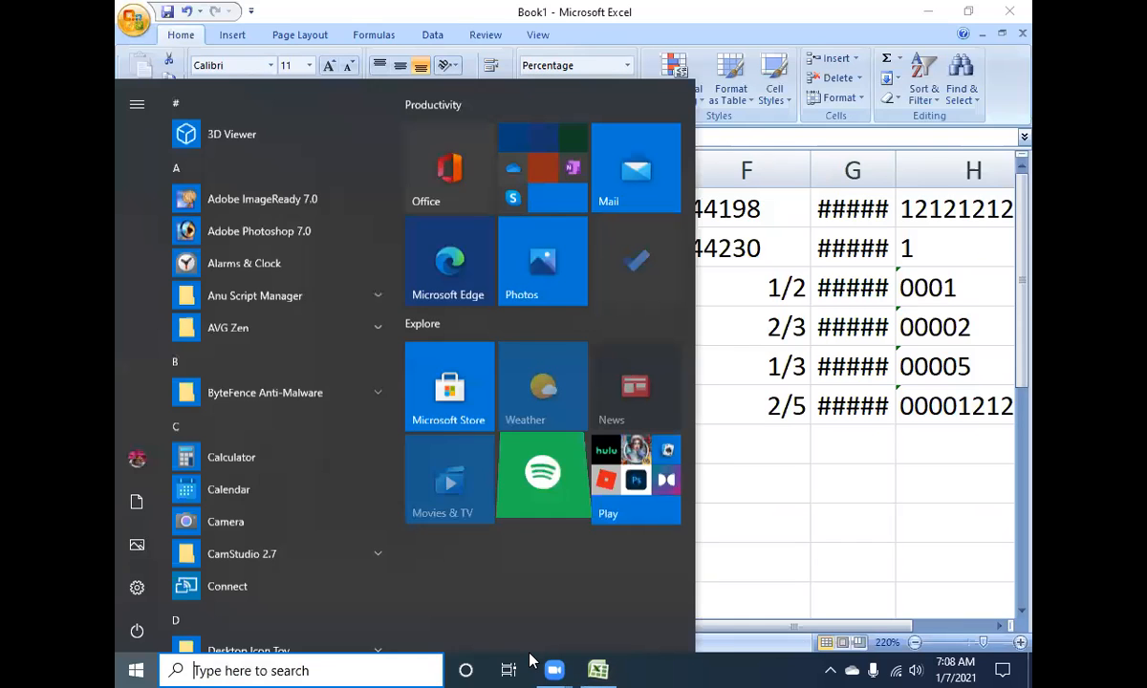
key(super)
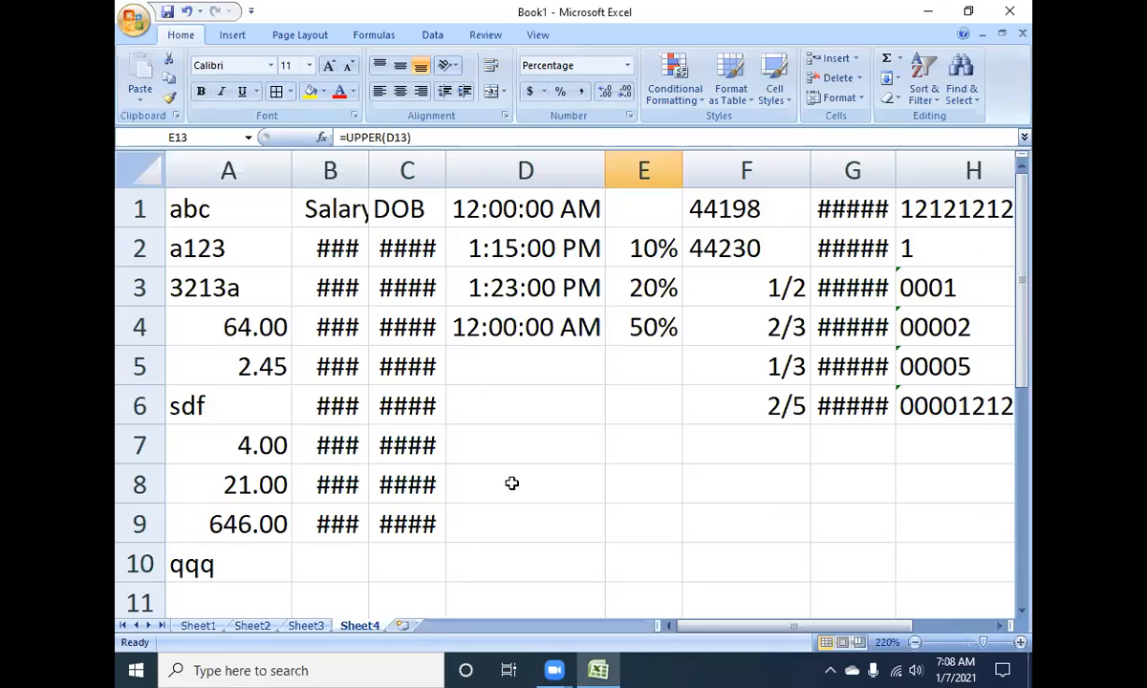
- Enter the Roman numerals IXX in cell C24, XII in C25 and V in C26
scroll(478, 473, down, 6)
click(407, 415)
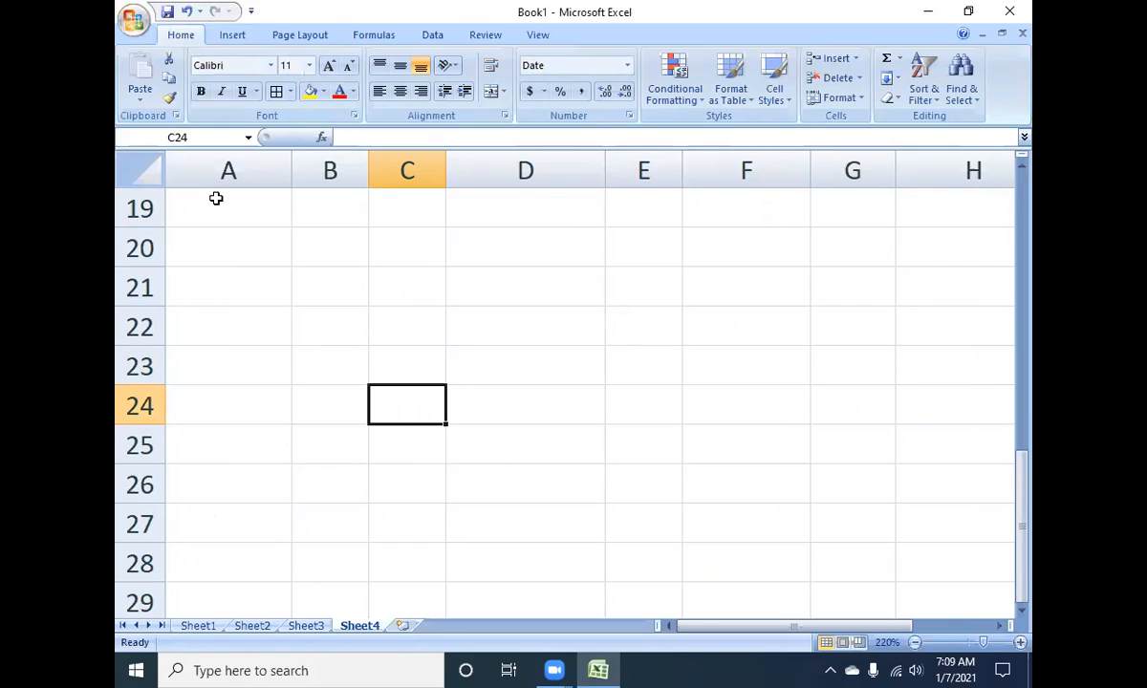
text(I)
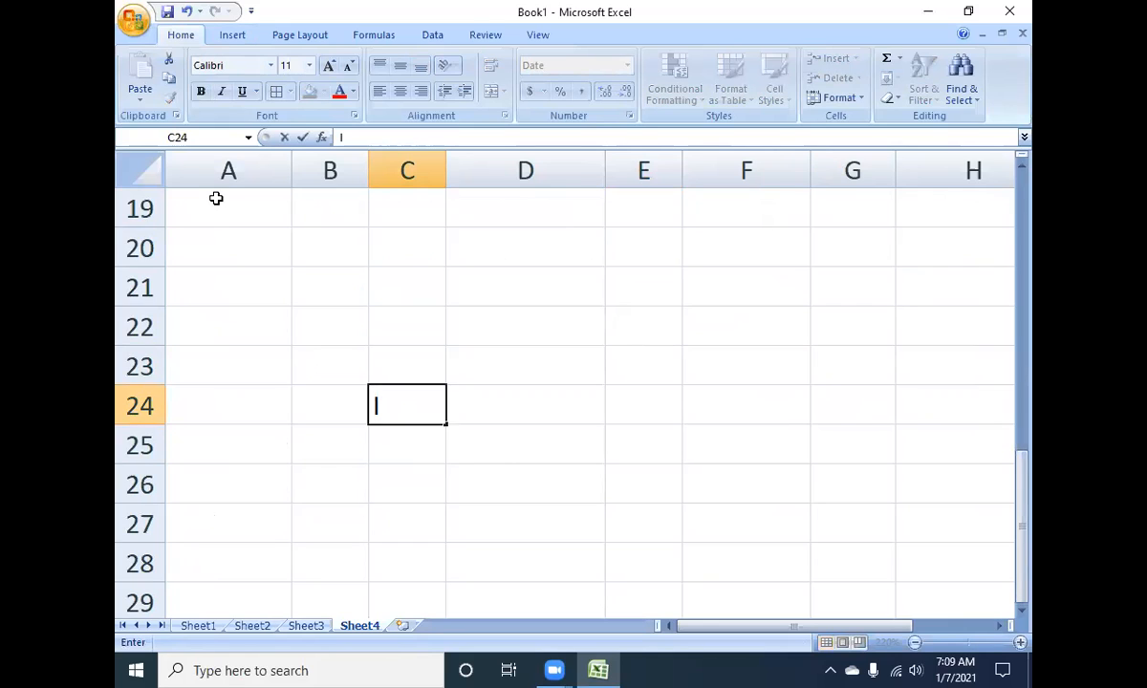
text(XX)
key(Return)
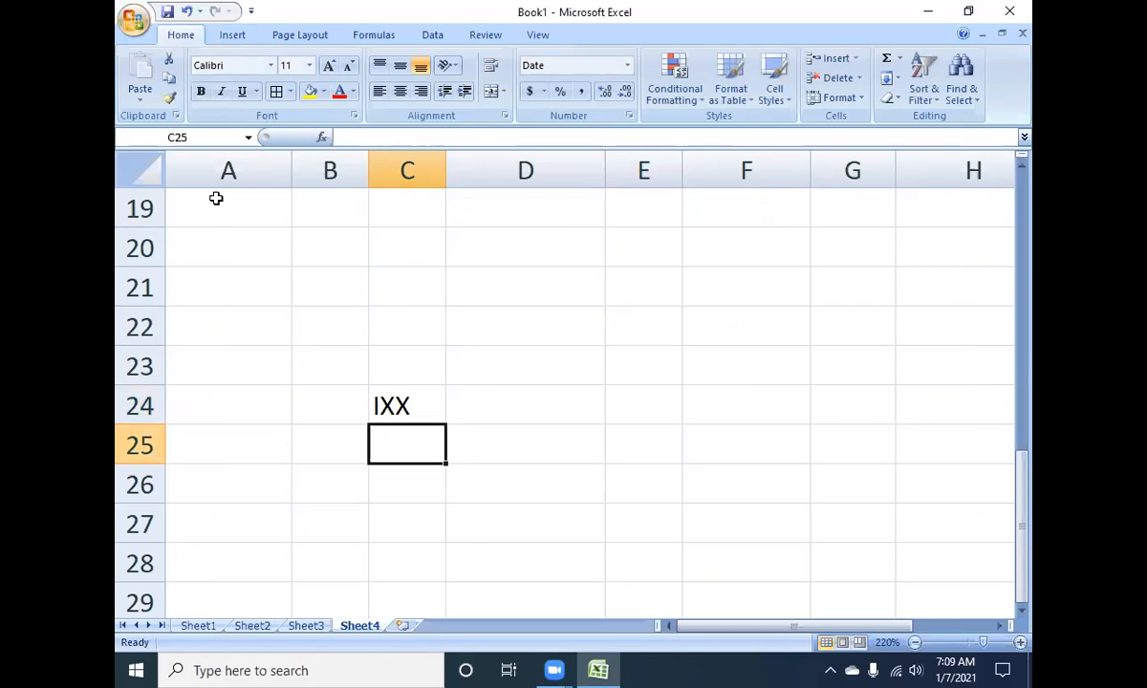
text(XUI)
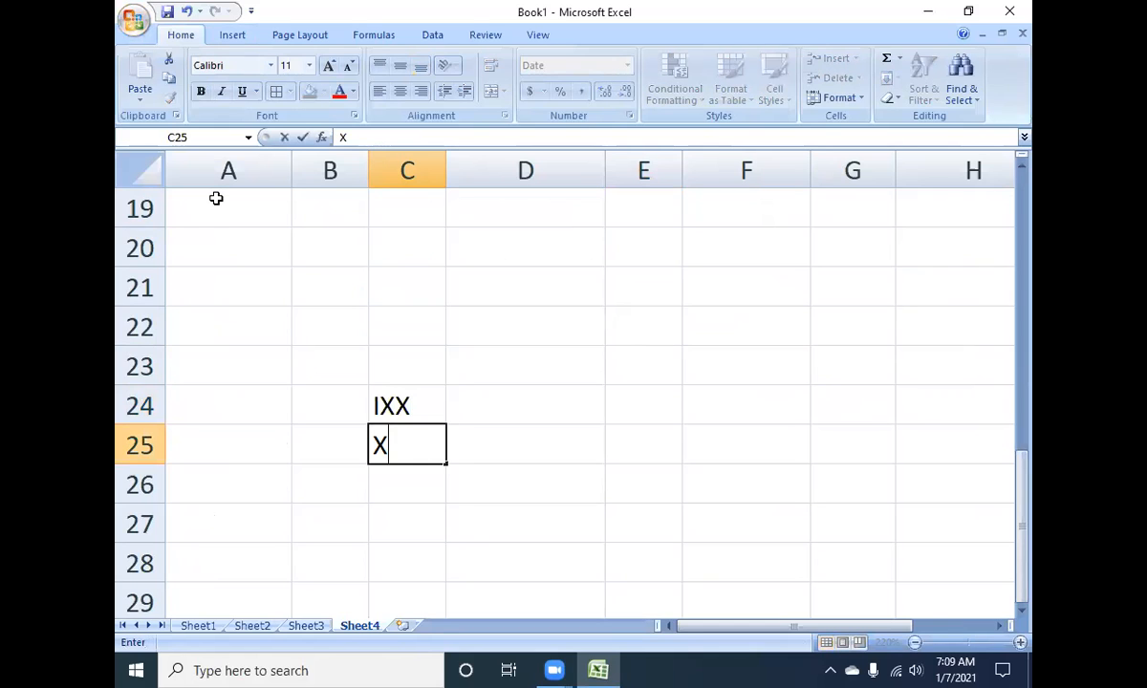
key(BackSpace)
key(BackSpace)
text(II)
key(Return)
text(V)
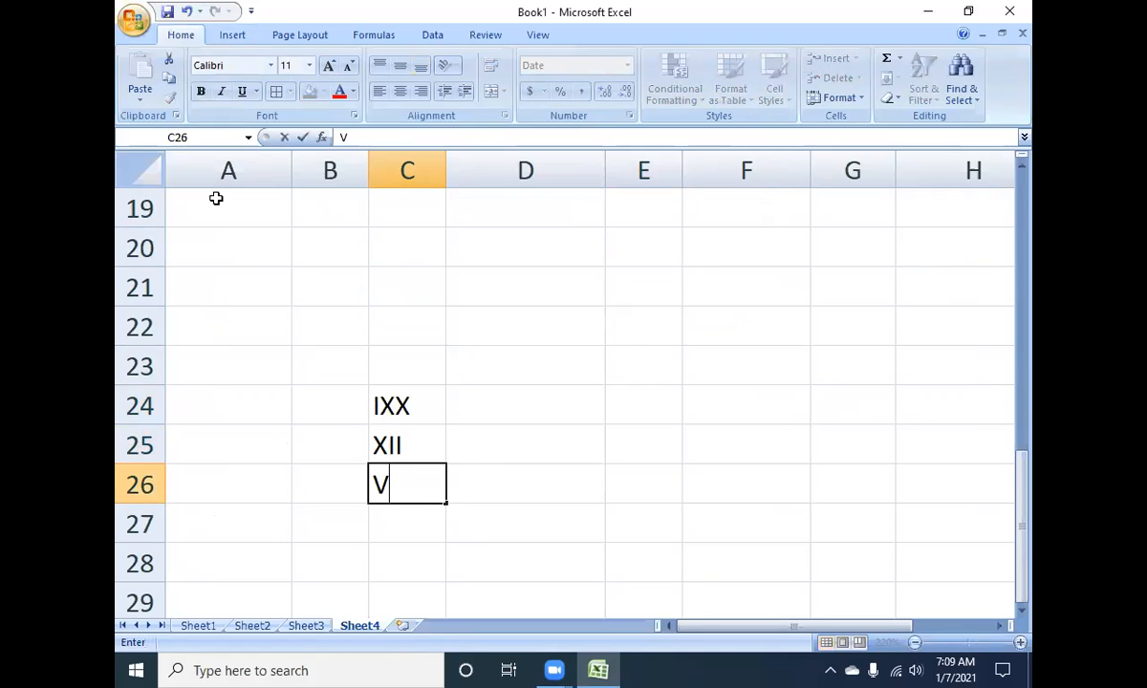
key(Return)
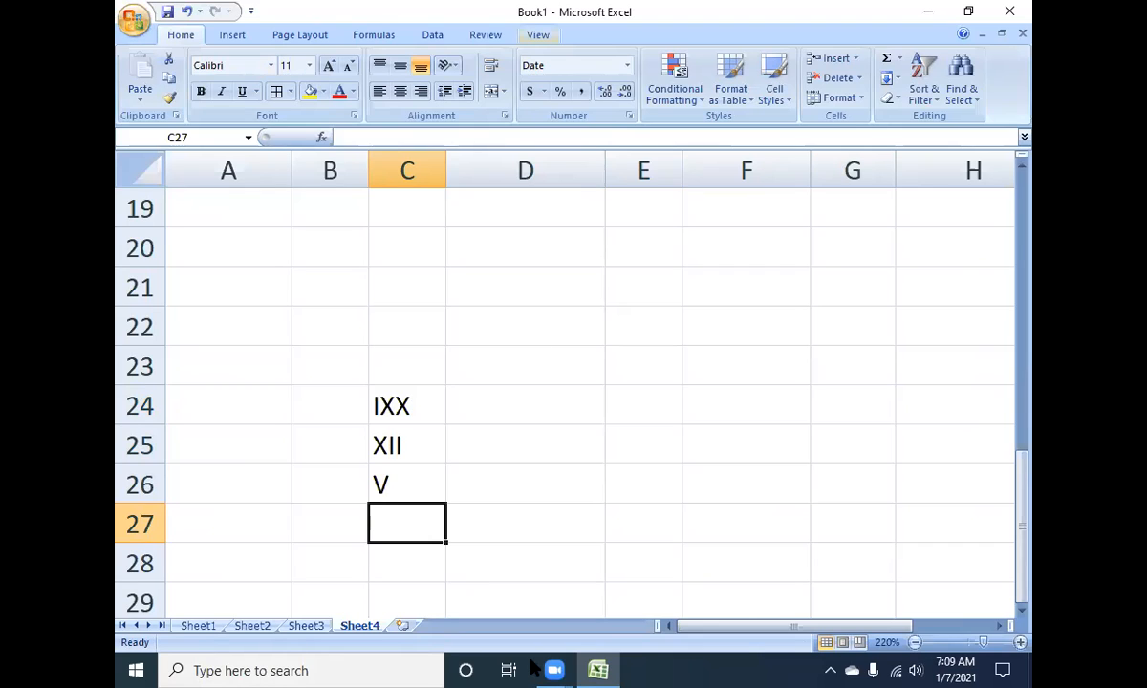
mouse_move(550, 667)
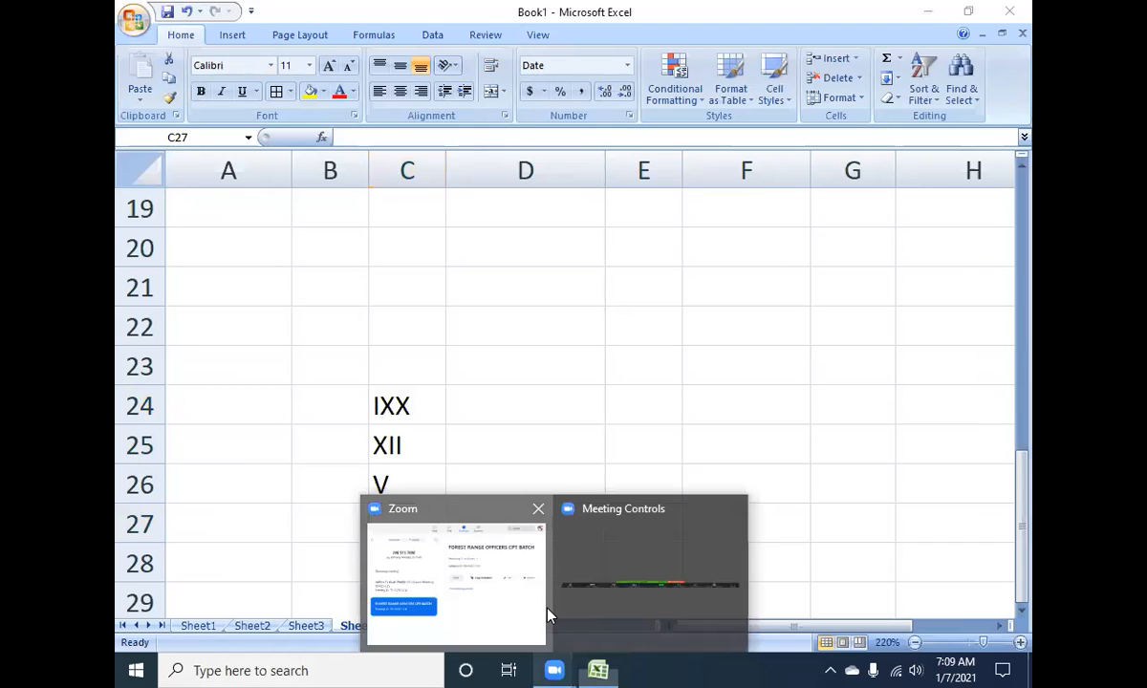